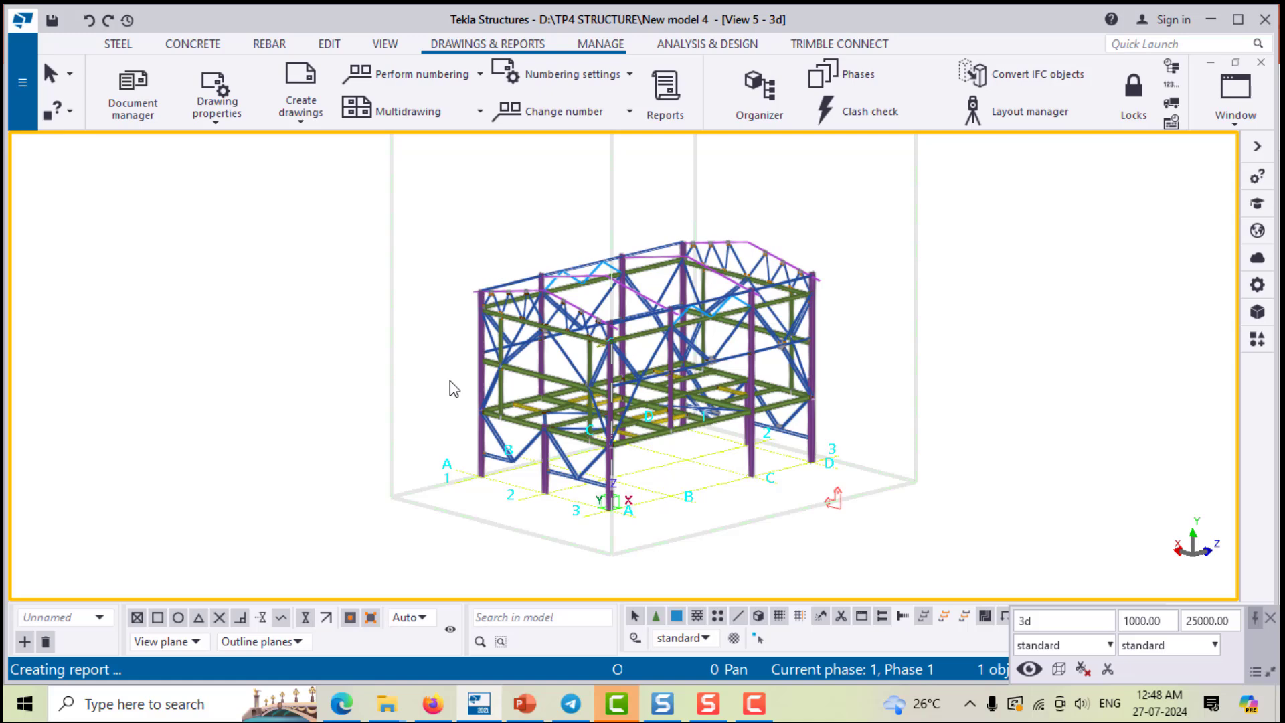
Step: Select the entire steel structure, inquire its center of gravity, and examine the total net weight
scroll(450, 381, "down", 3)
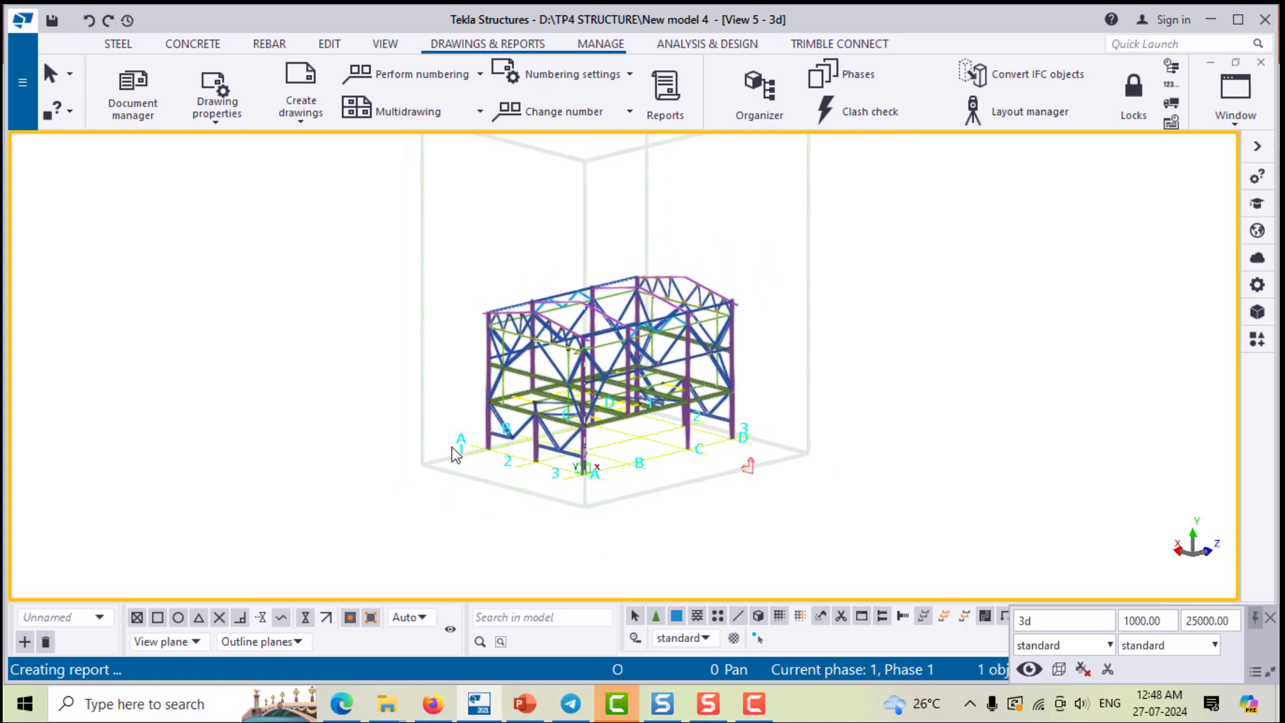
middle_click_drag(456, 457, 741, 407, "ctrl")
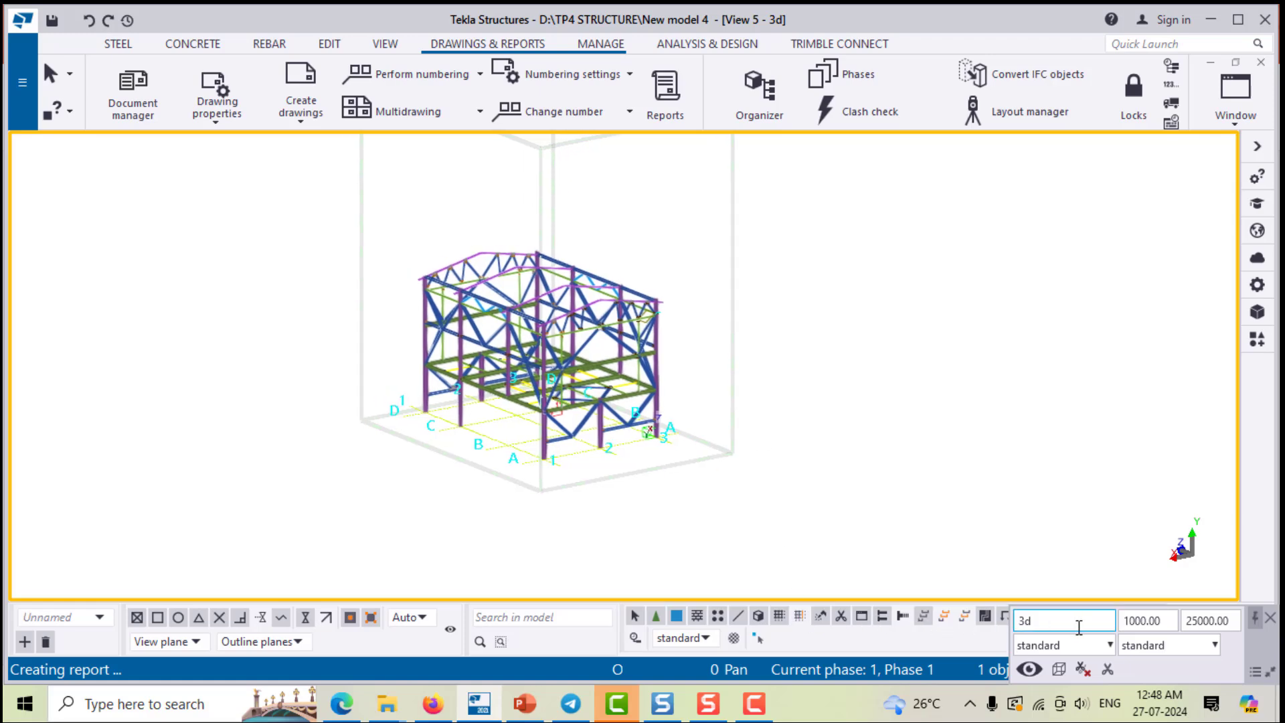
left_click(1270, 617)
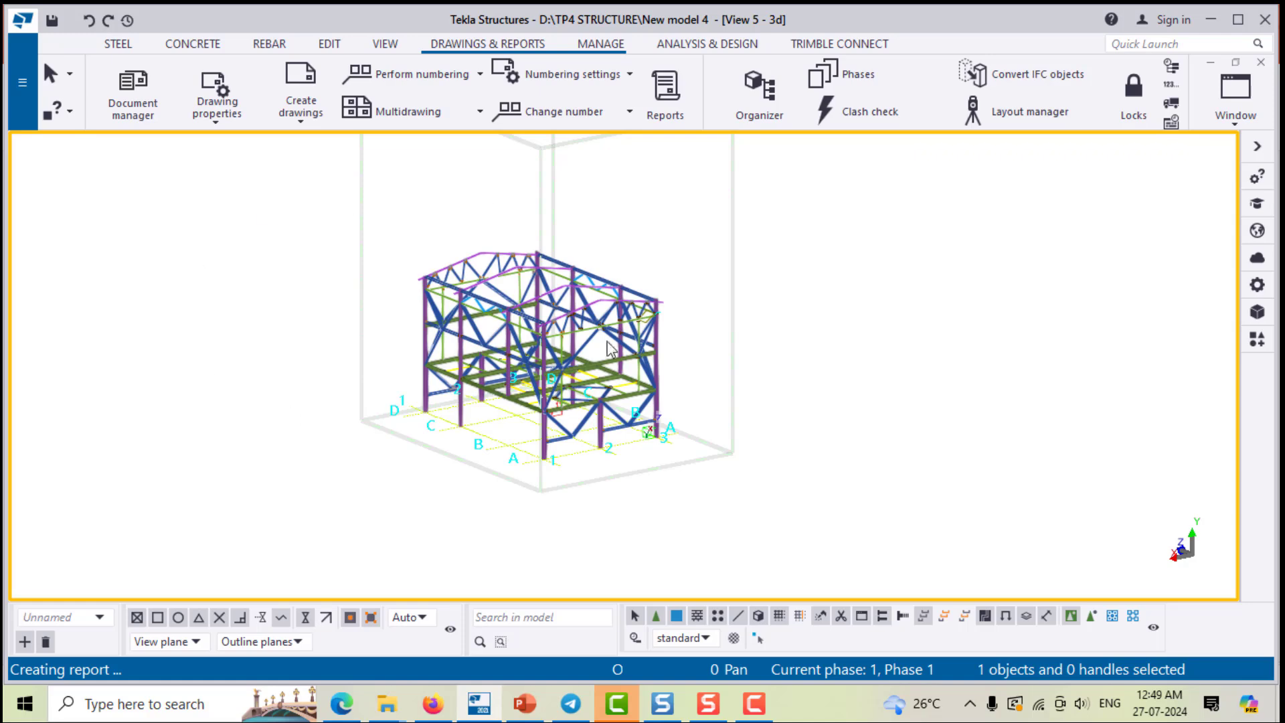
left_click_drag(293, 189, 852, 543)
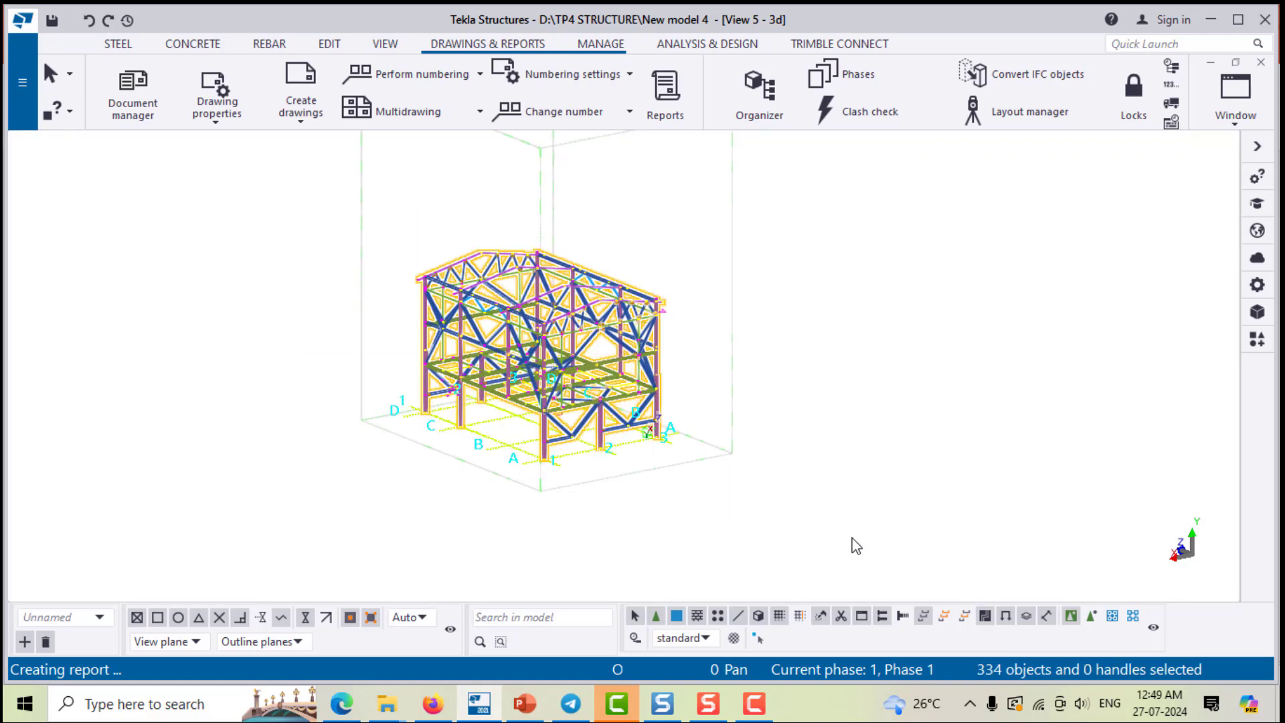
left_click(72, 111)
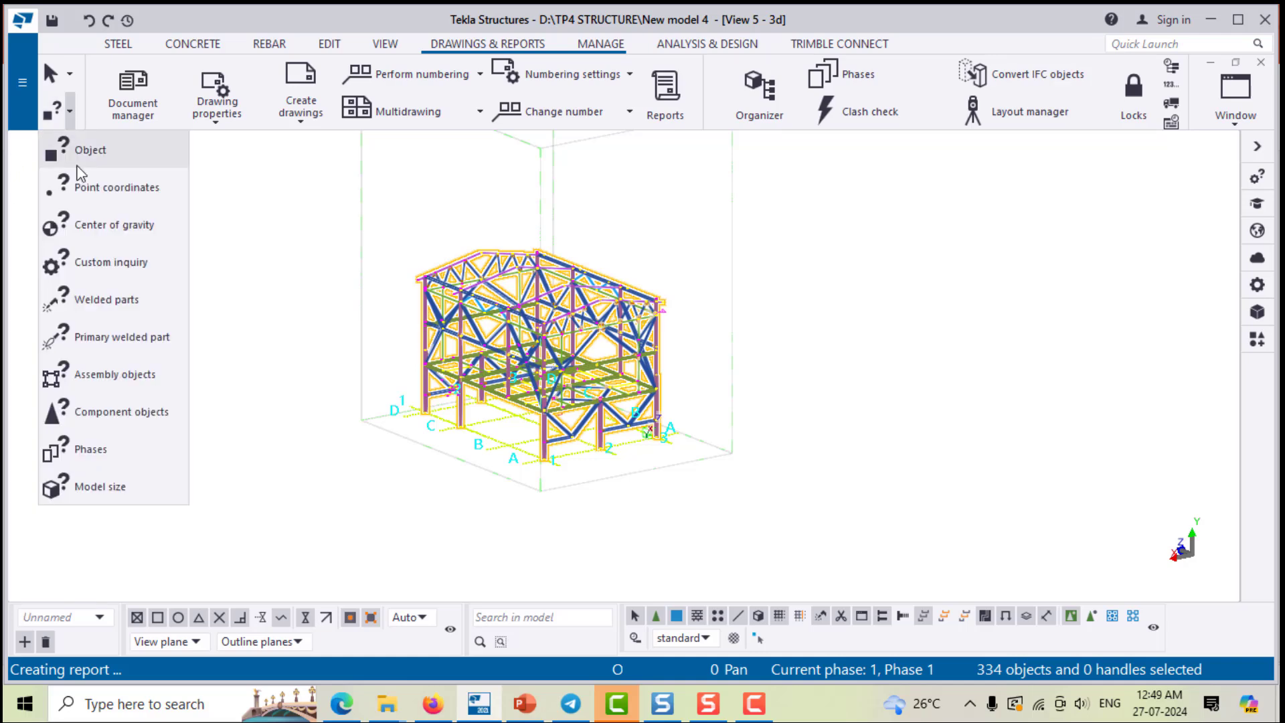
left_click(128, 225)
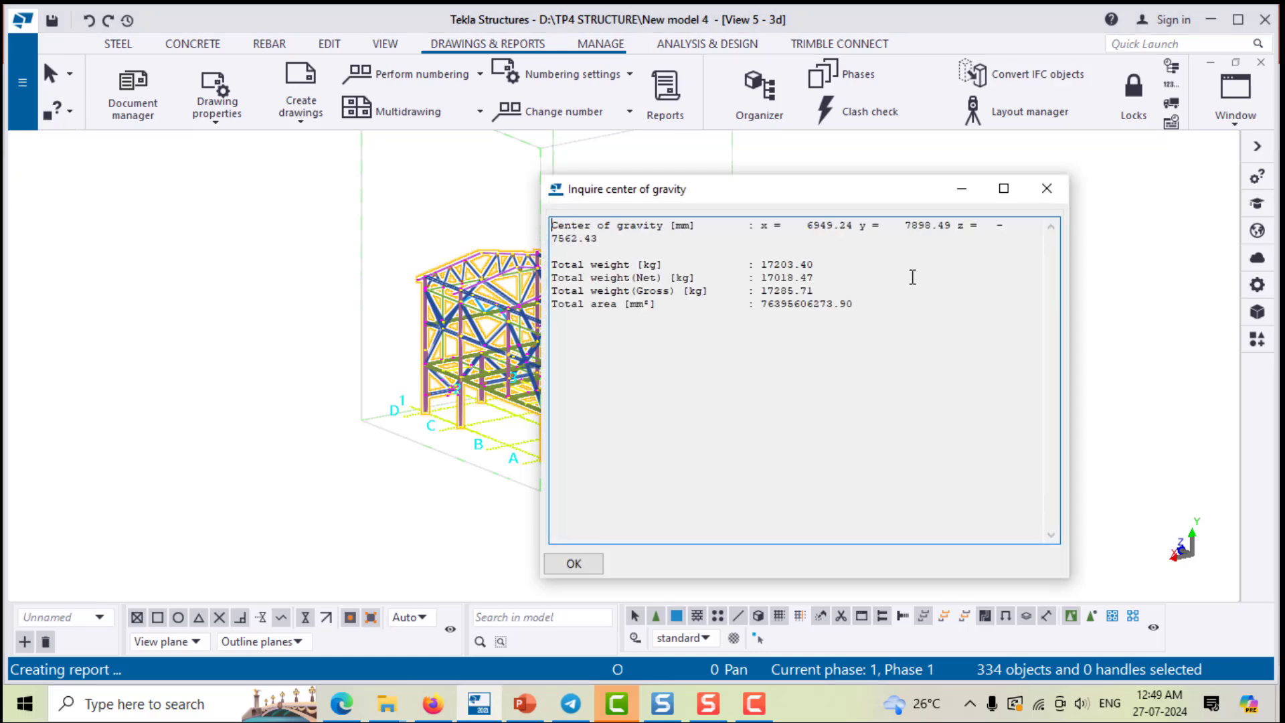
left_click_drag(816, 290, 752, 280)
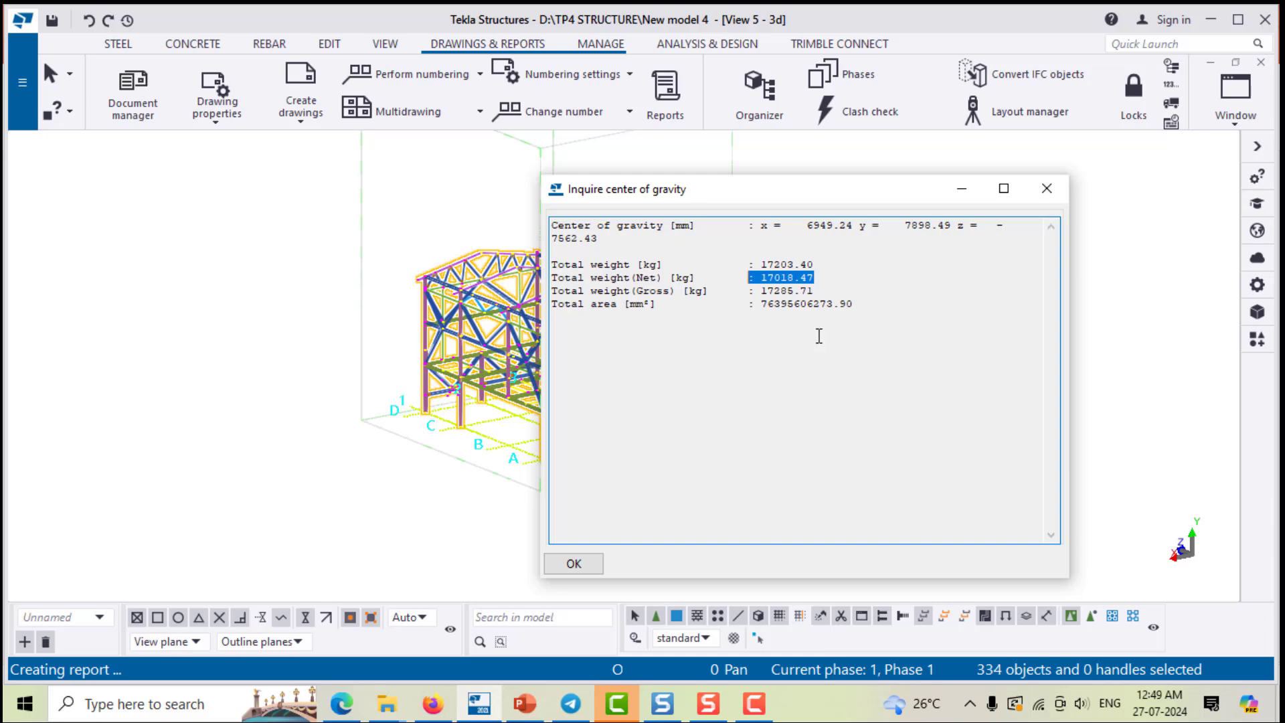
left_click(1047, 188)
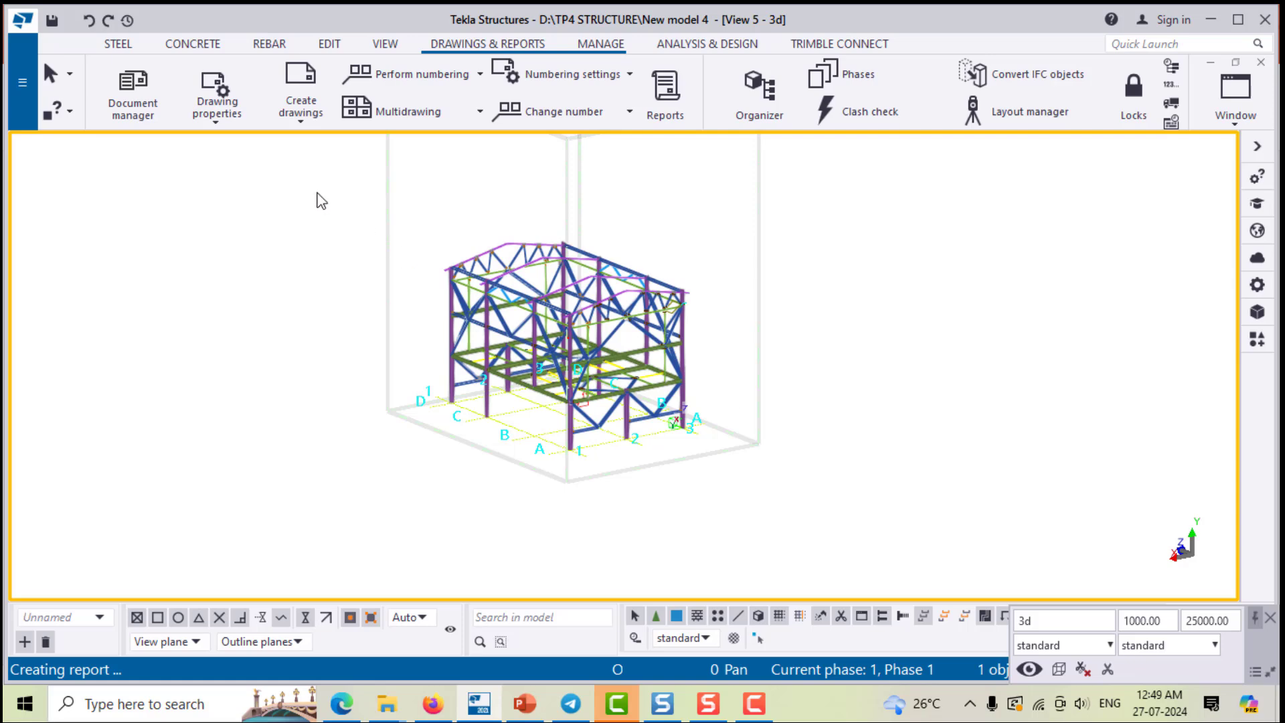
Step: Select the whole structure including objects in components and create the T6_Assembly_List.csv report from the selection, replacing the existing file
left_click_drag(318, 201, 821, 499)
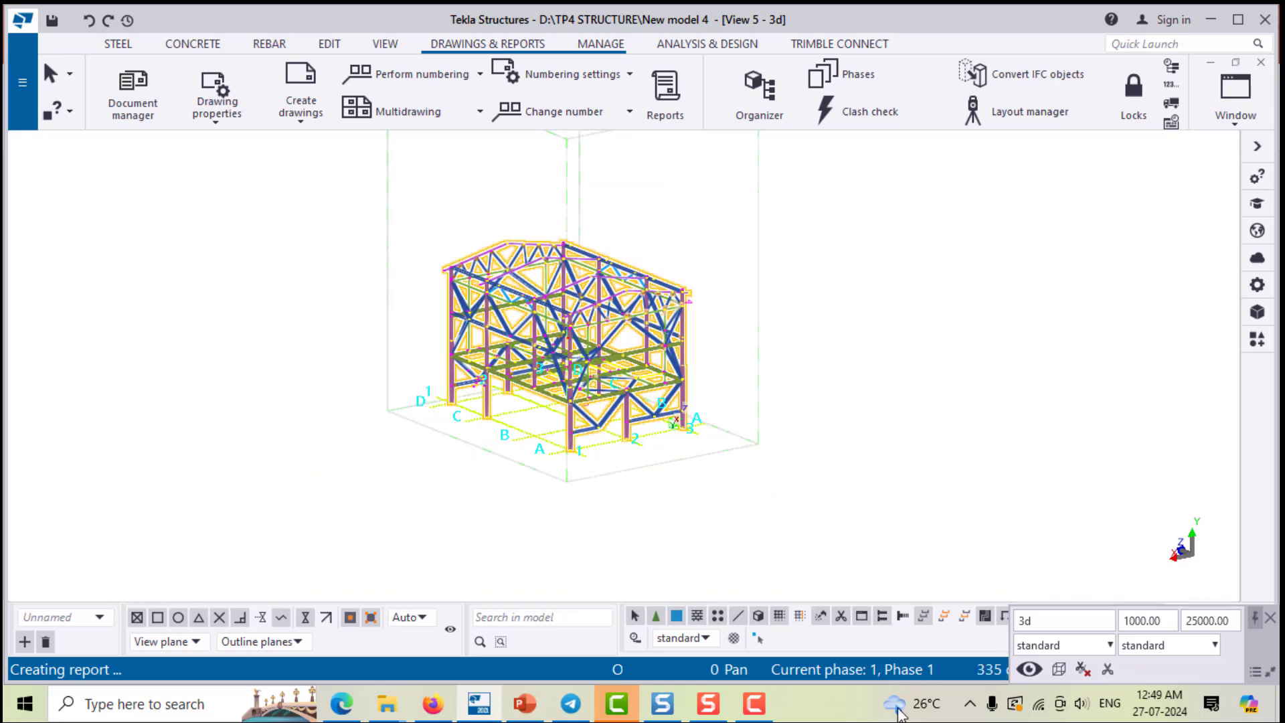
left_click(965, 552)
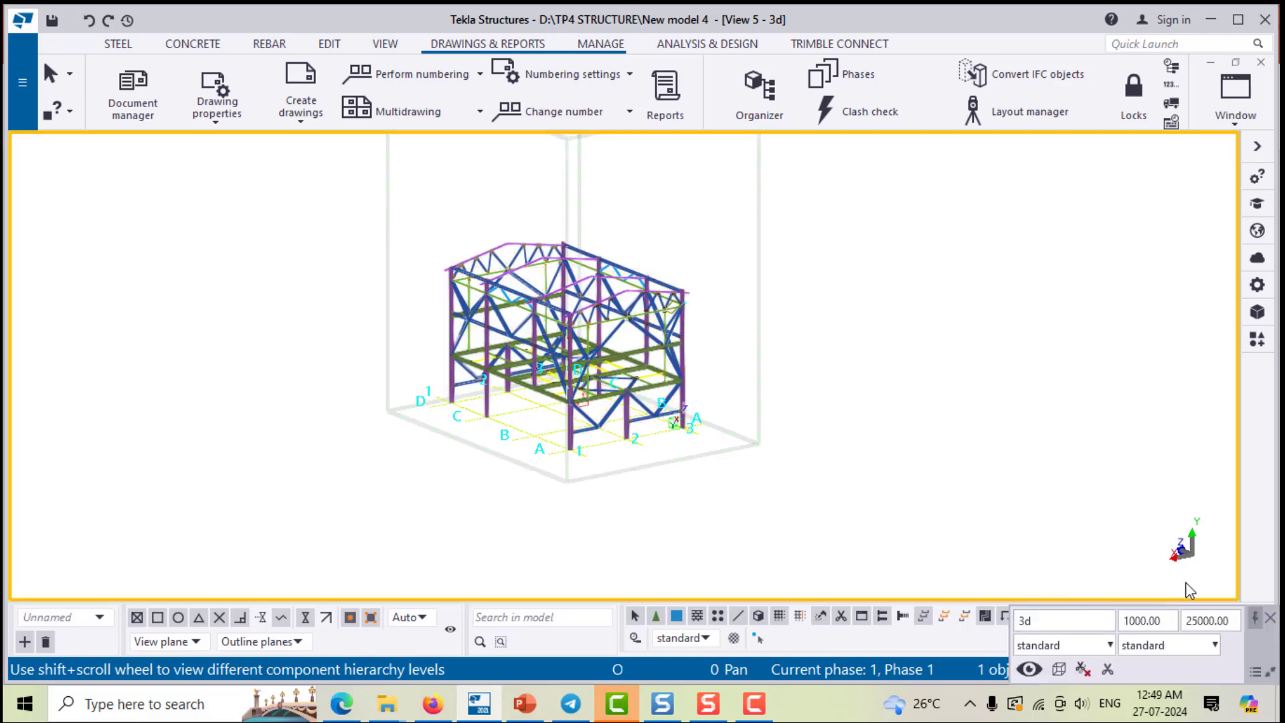
left_click(1270, 617)
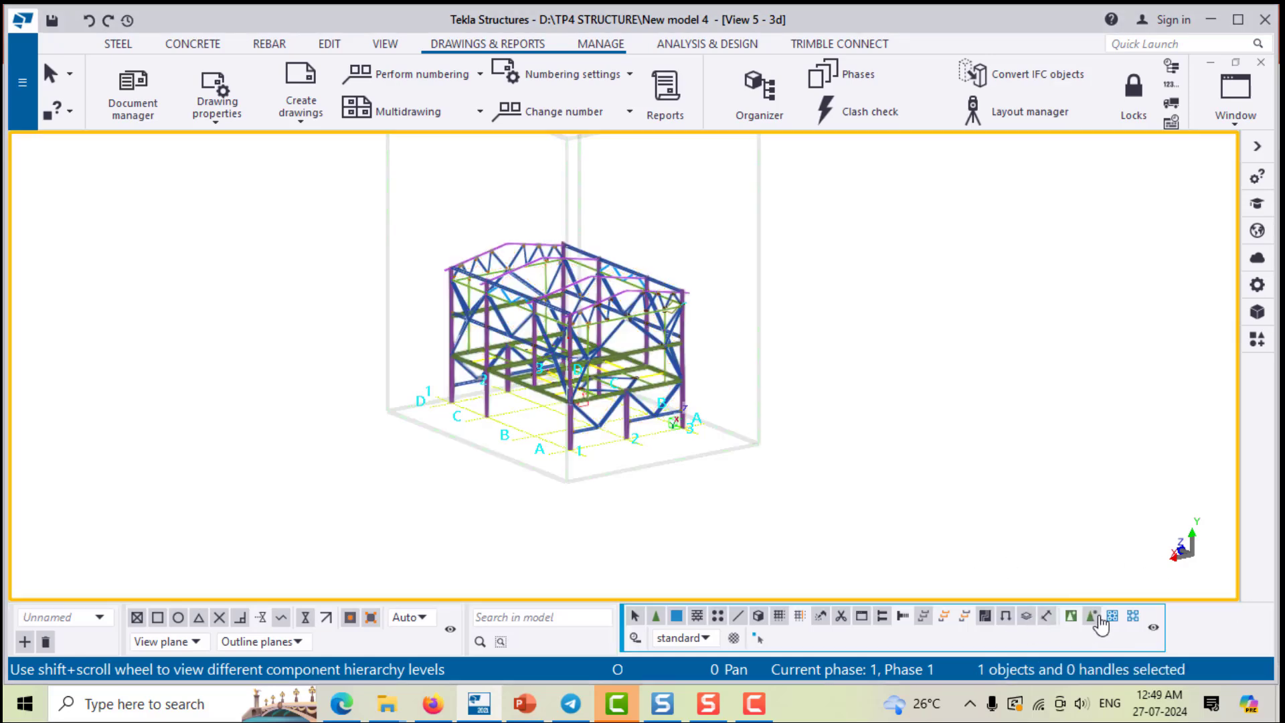
left_click_drag(346, 200, 839, 513)
left_click(666, 101)
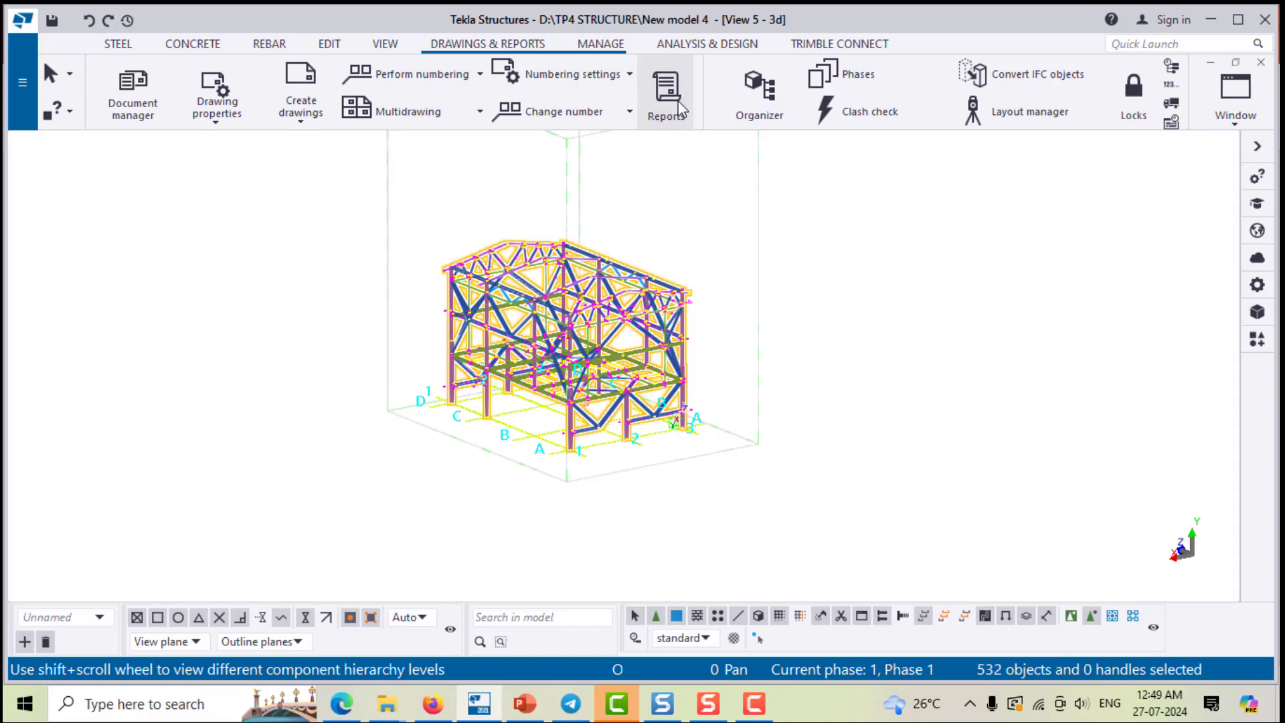
left_click_drag(568, 216, 584, 471)
left_click(336, 391)
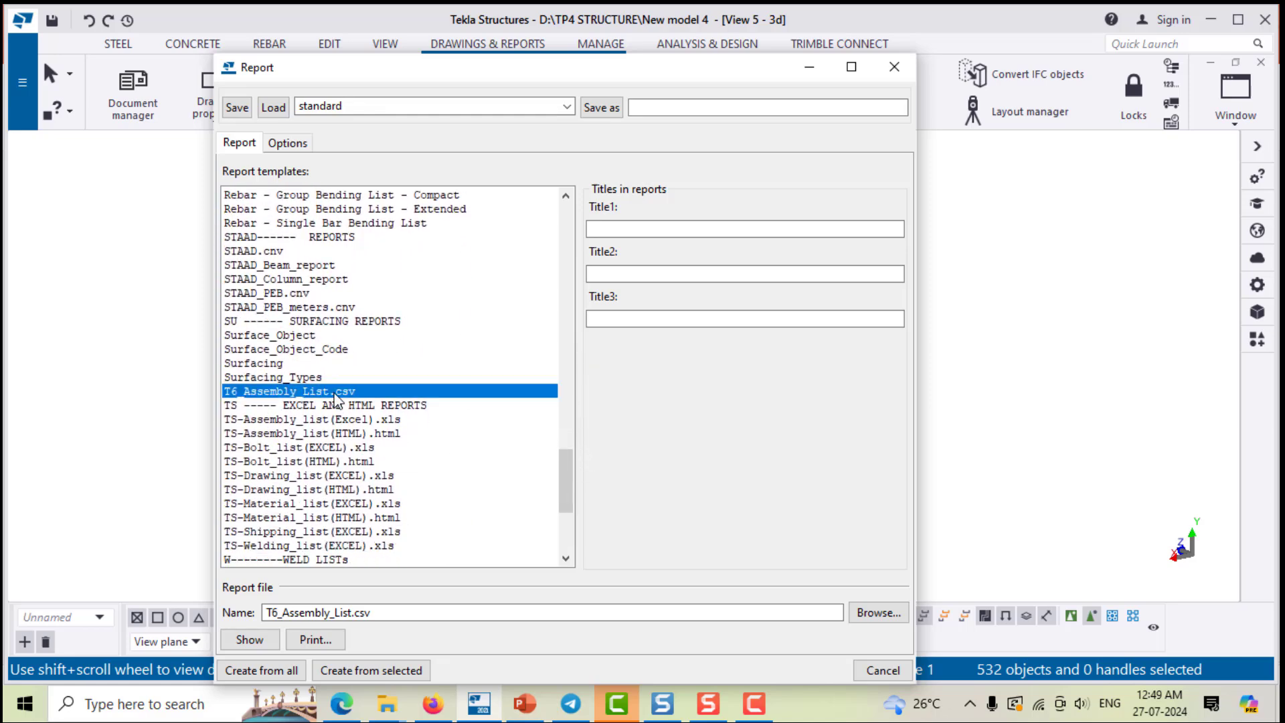
left_click(367, 672)
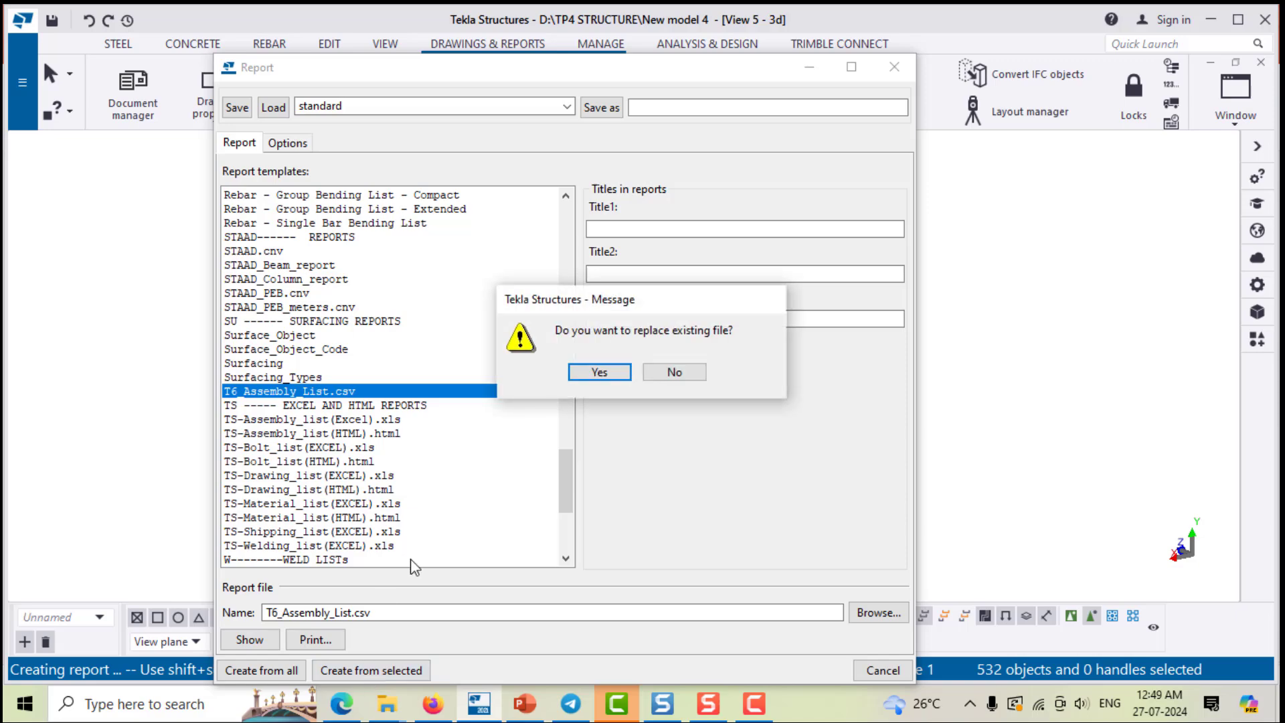
left_click(597, 373)
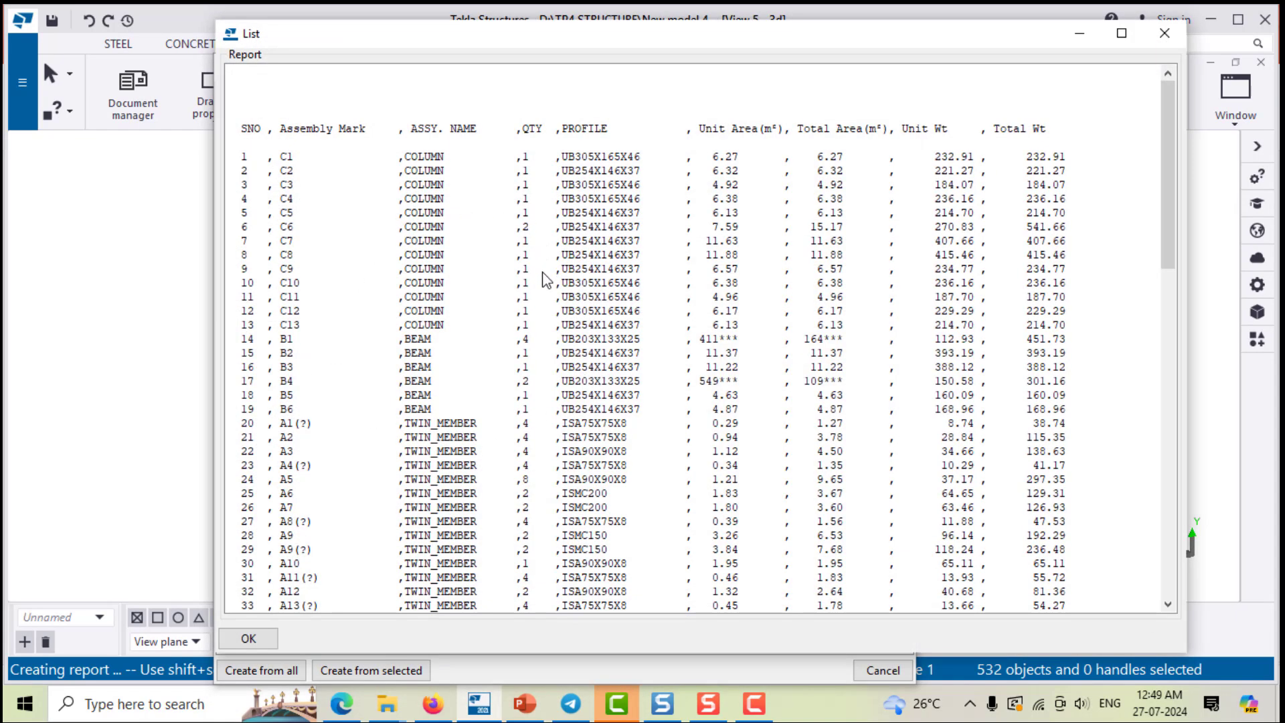
Step: Review the assembly list report down to the total weight row, and close the report windows
scroll(544, 295, "down", 5)
scroll(543, 315, "down", 12)
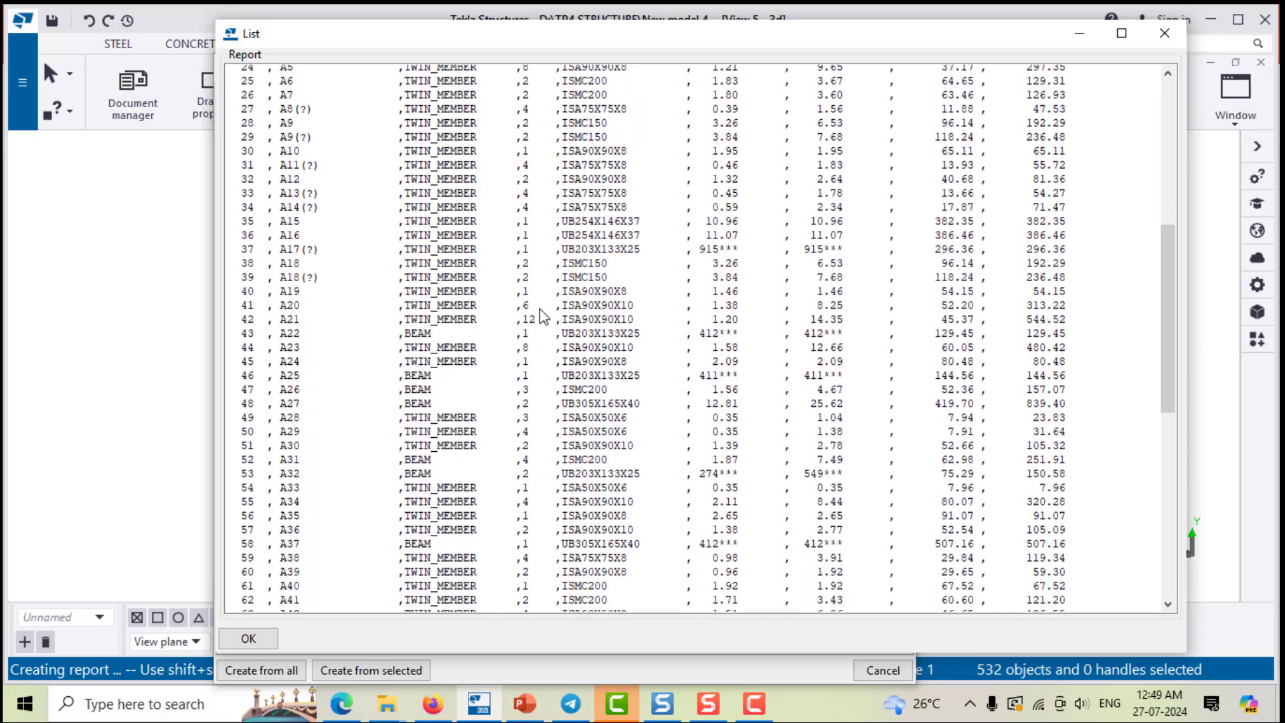
scroll(543, 316, "down", 5)
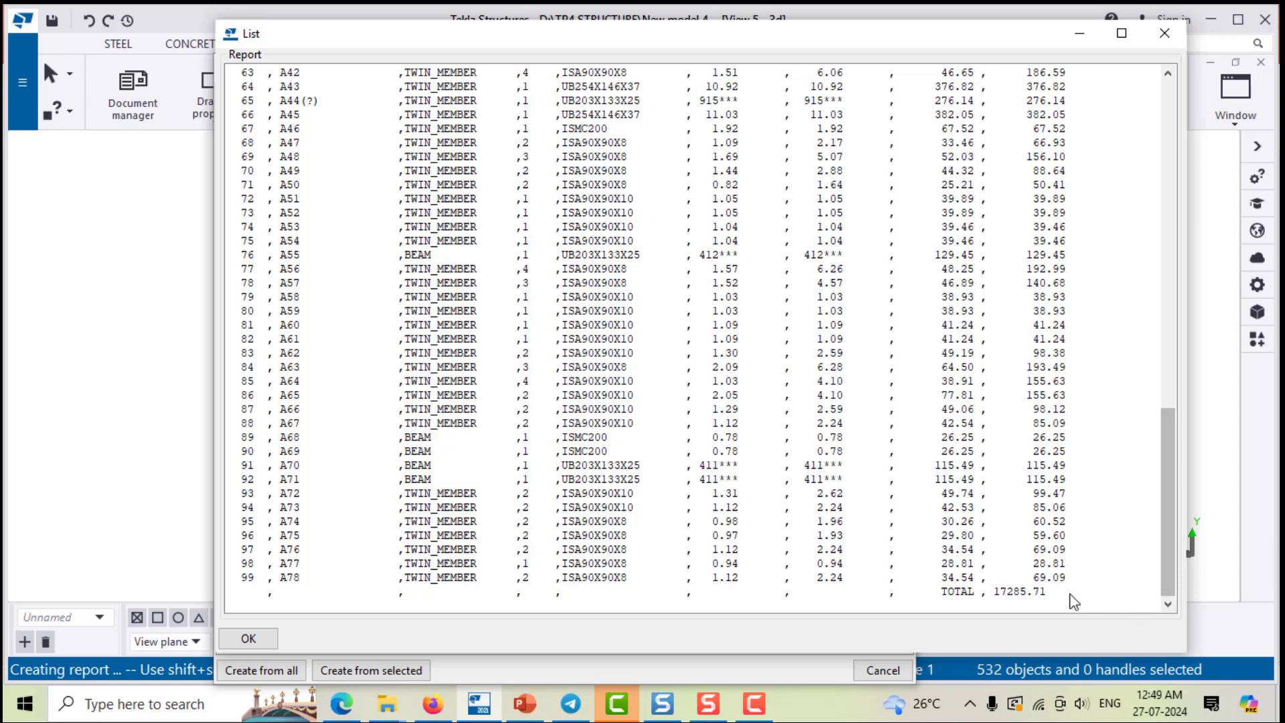
left_click(1053, 591)
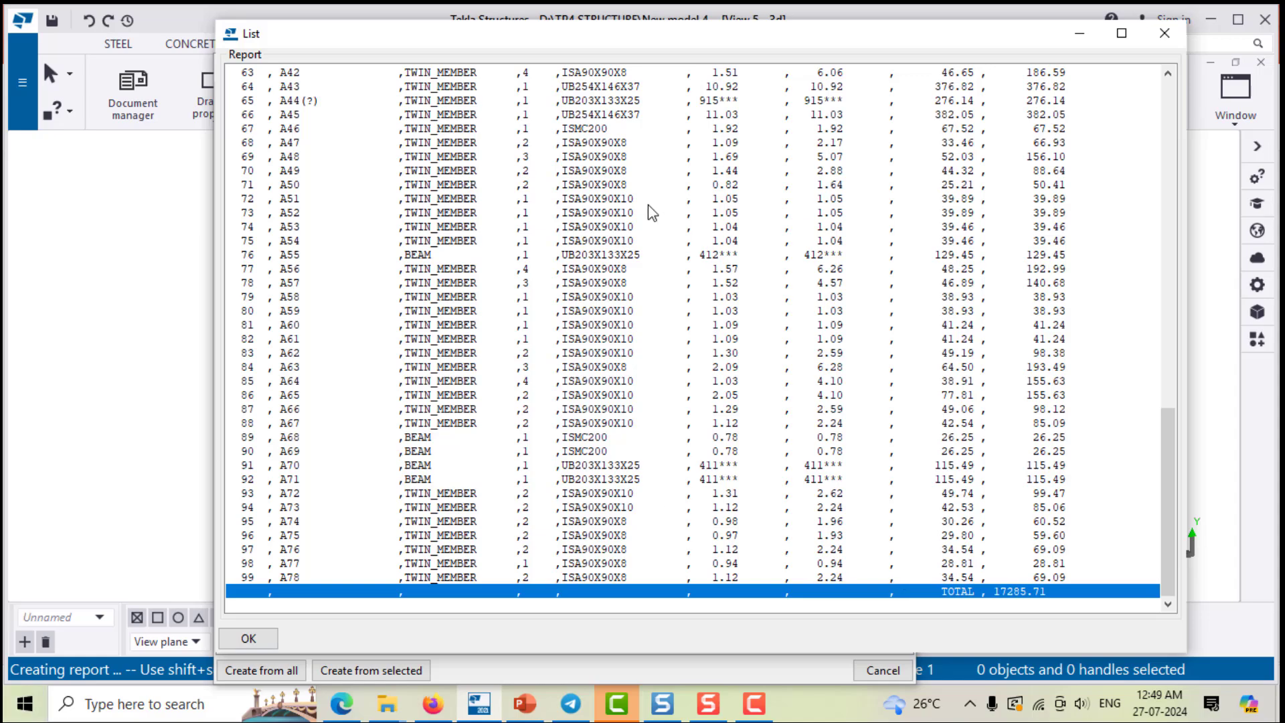
left_click_drag(498, 45, 299, 130)
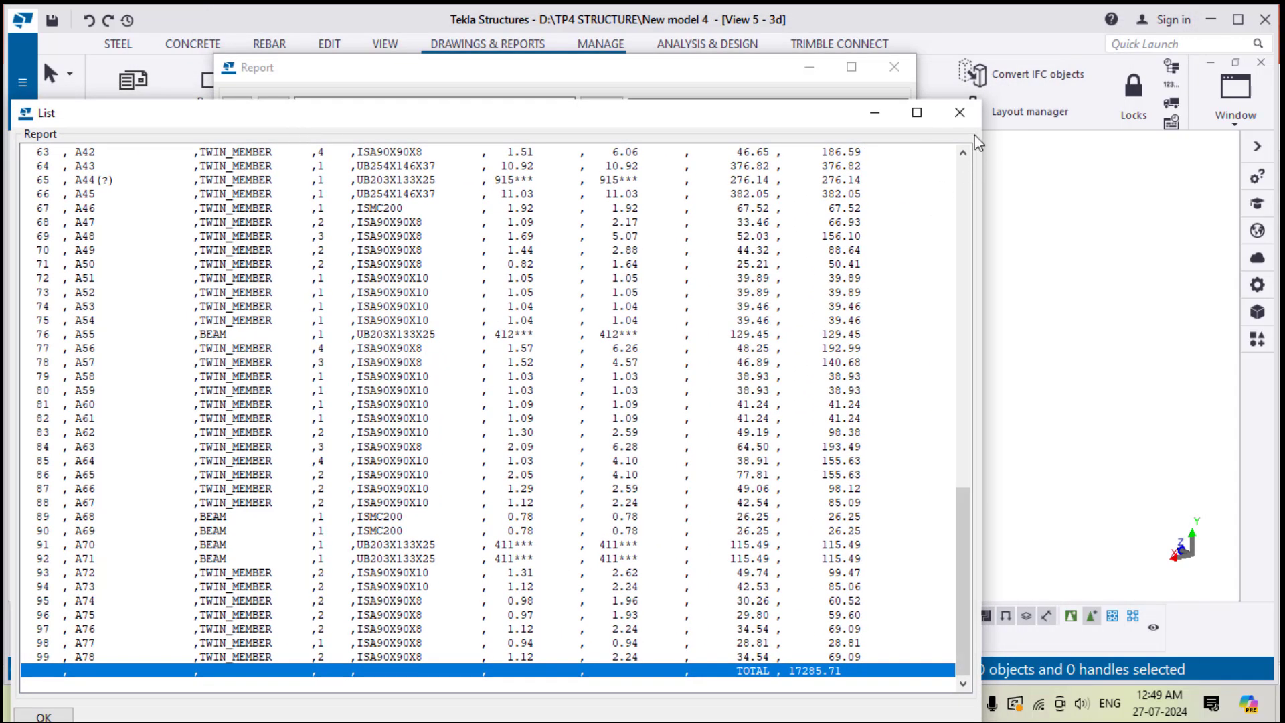
left_click(963, 108)
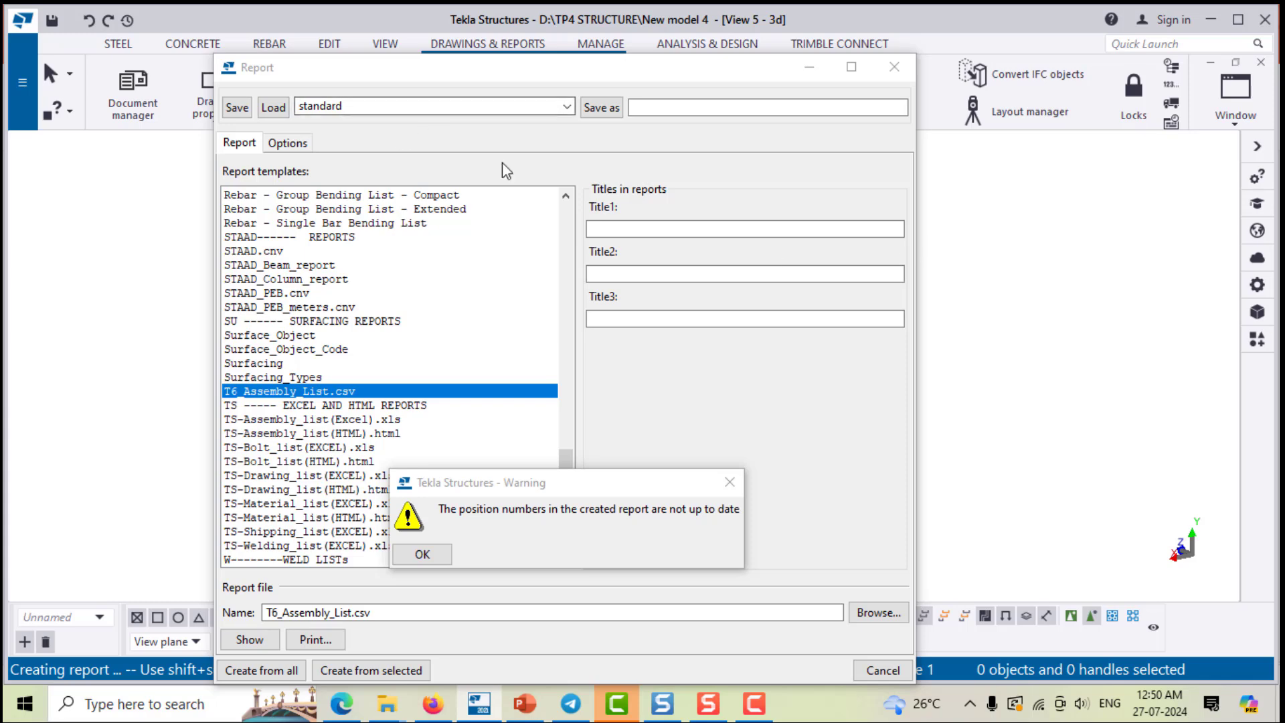
left_click(421, 554)
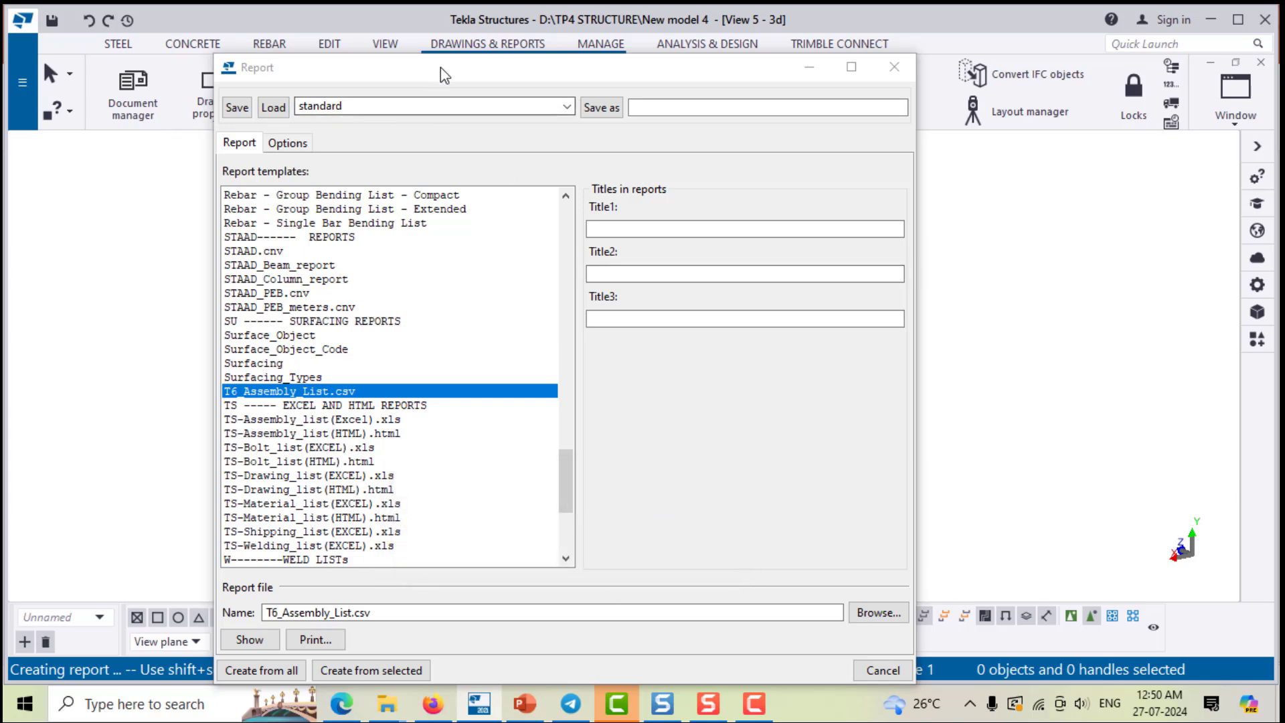
left_click_drag(440, 67, 445, 123)
left_click(899, 123)
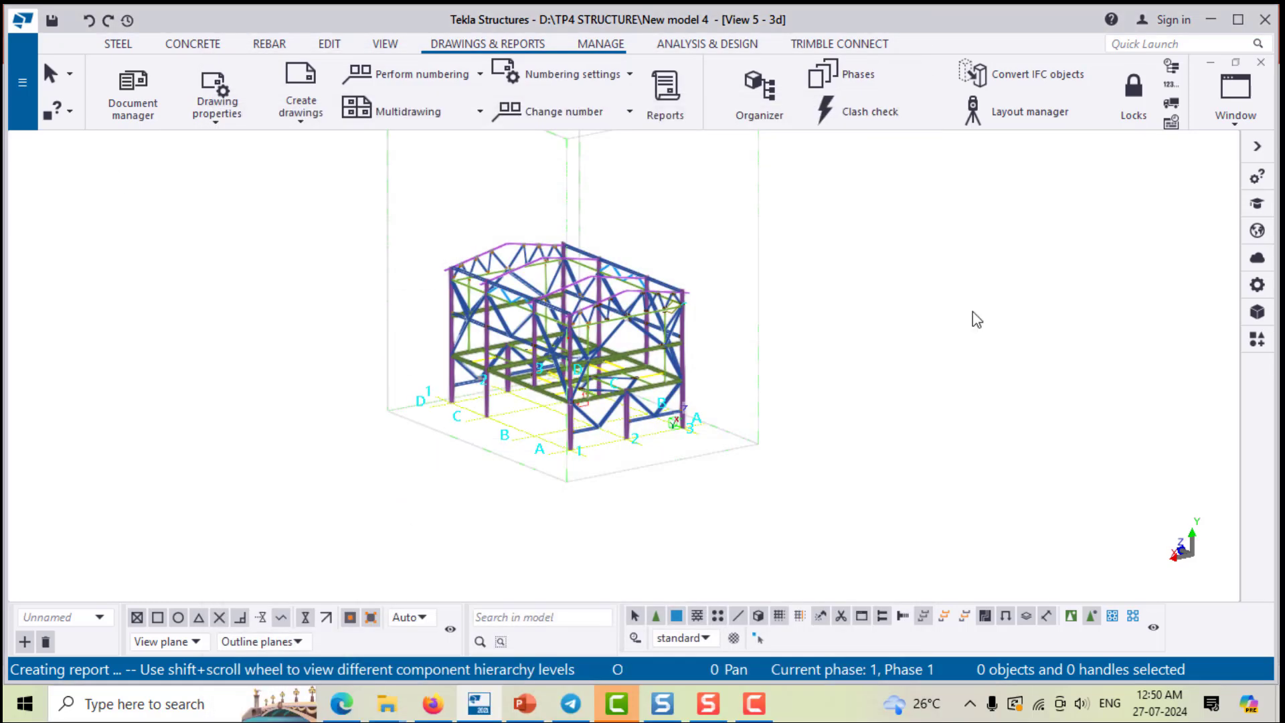
Step: Open Tekla Template Editor and create a new textual template
left_click(24, 94)
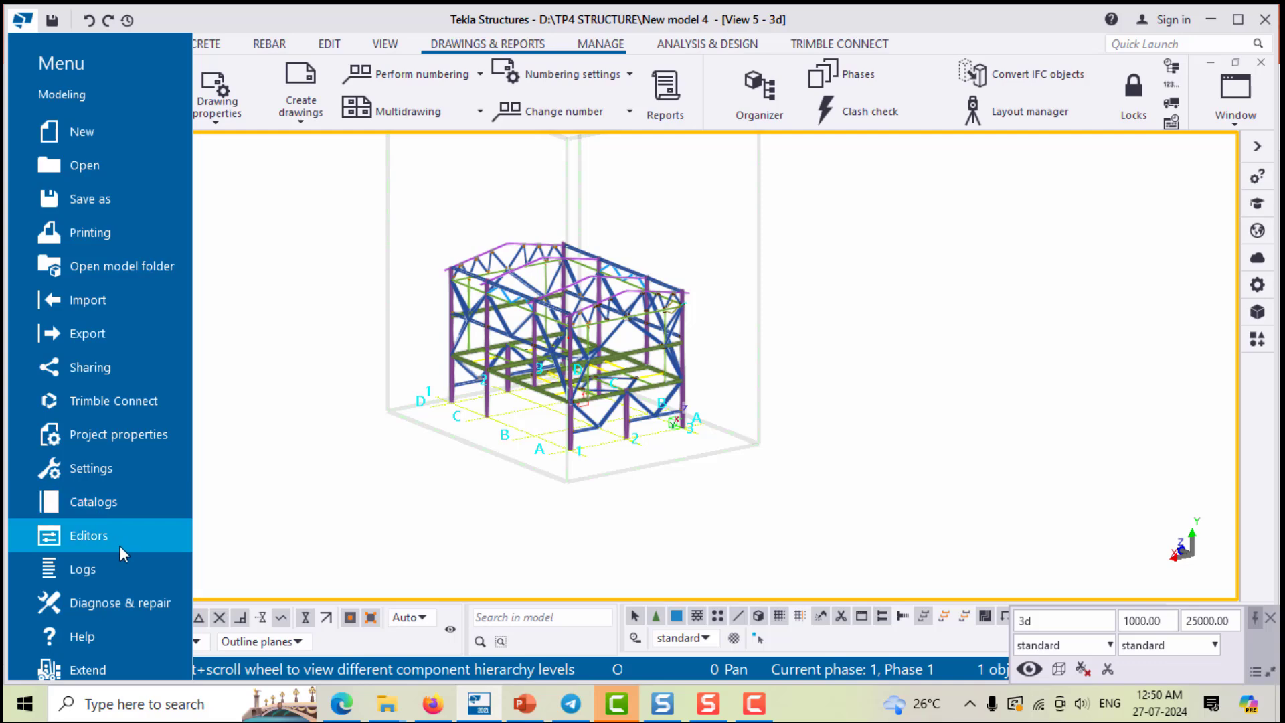
left_click(134, 534)
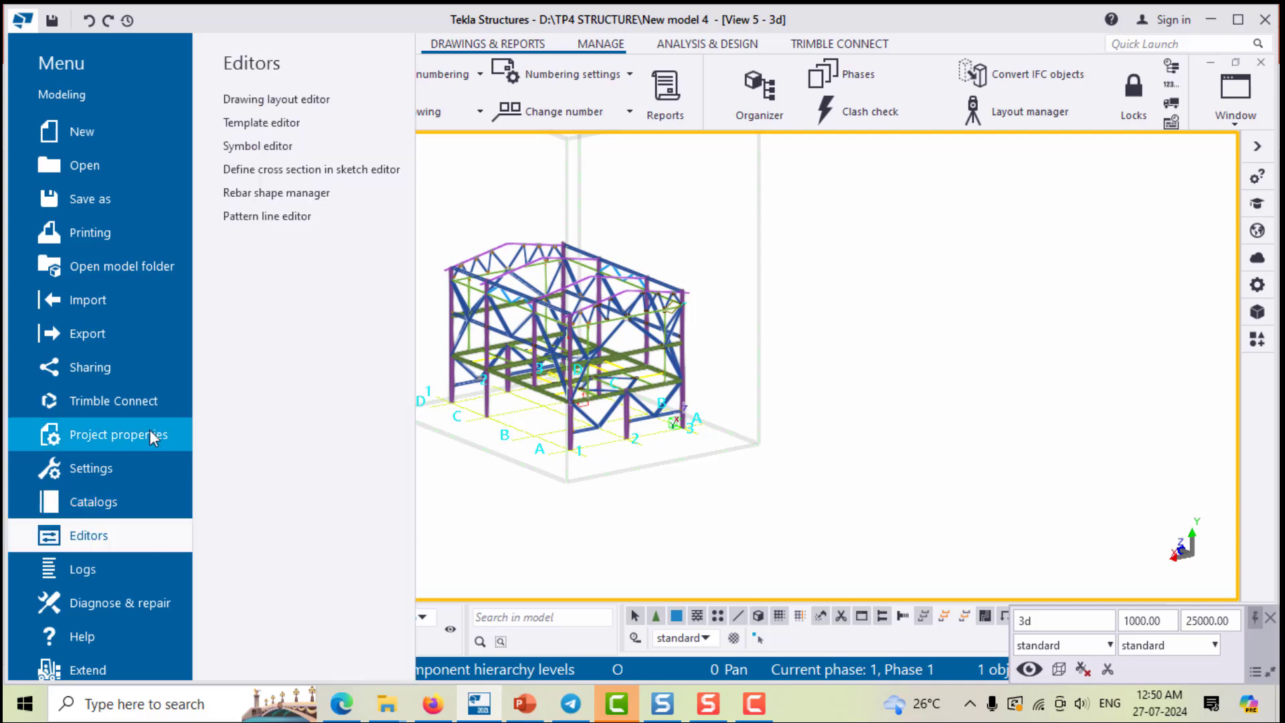
left_click(275, 124)
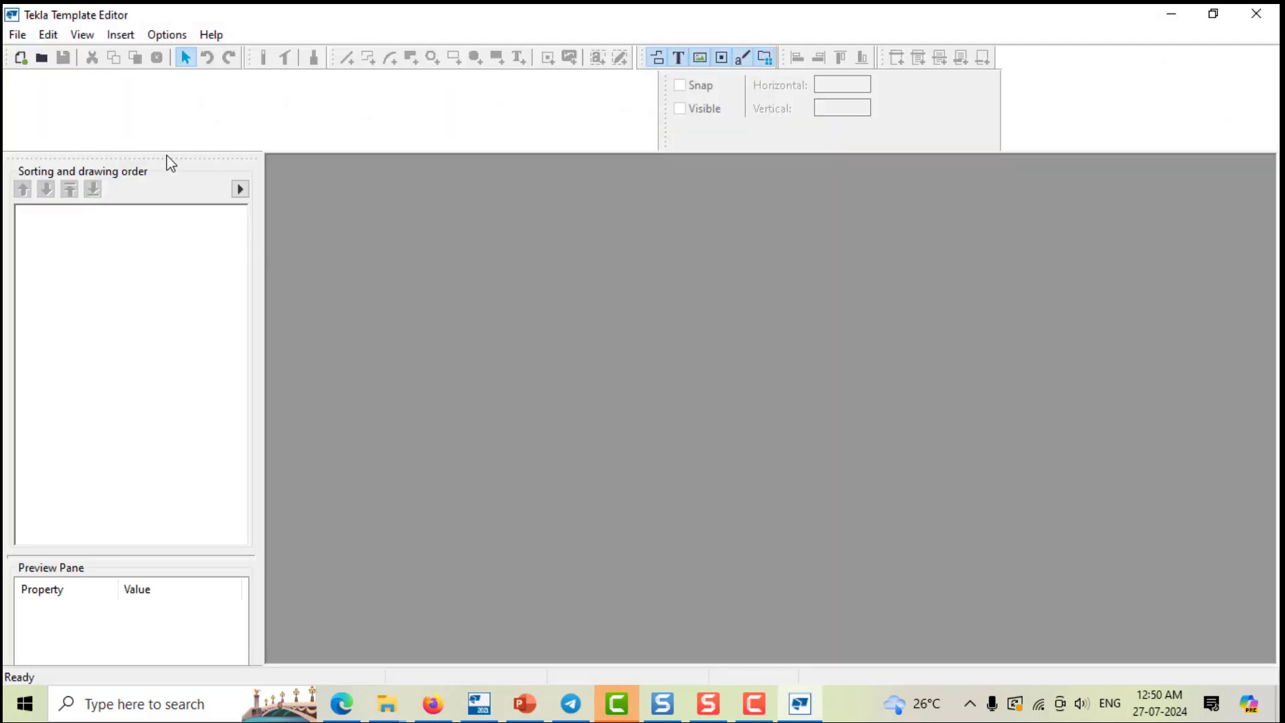
left_click(22, 58)
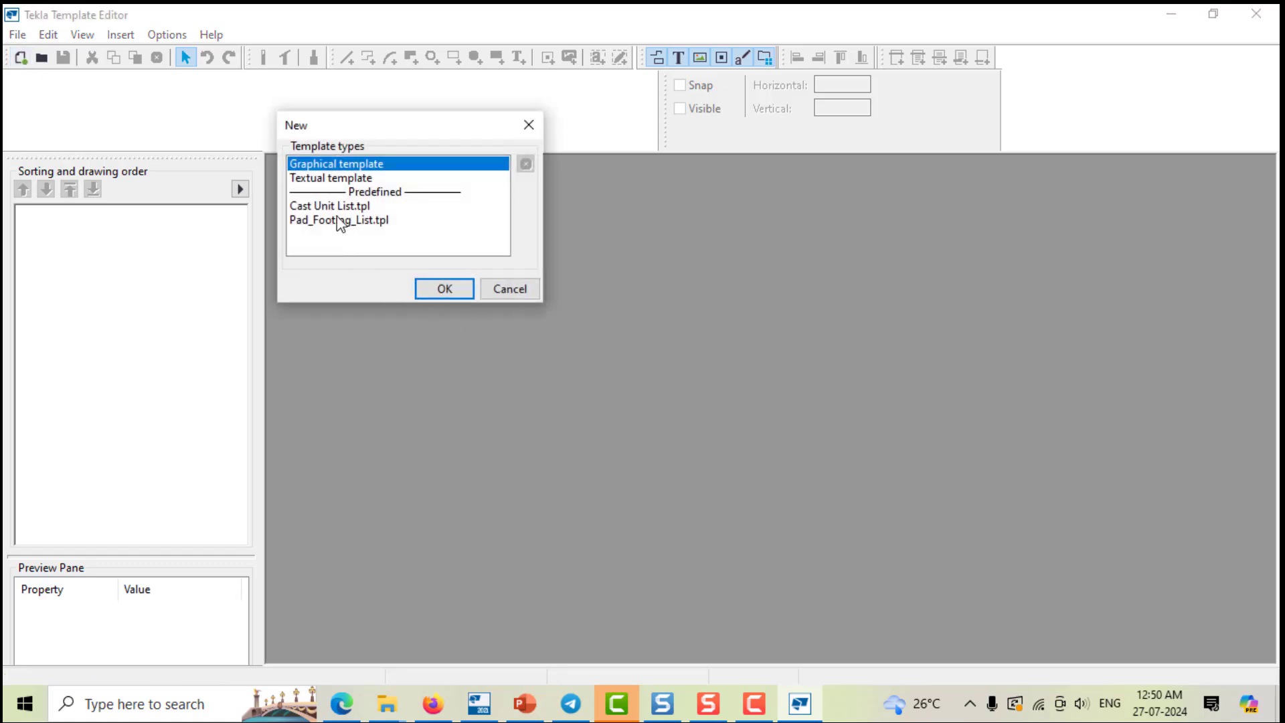
left_click(340, 179)
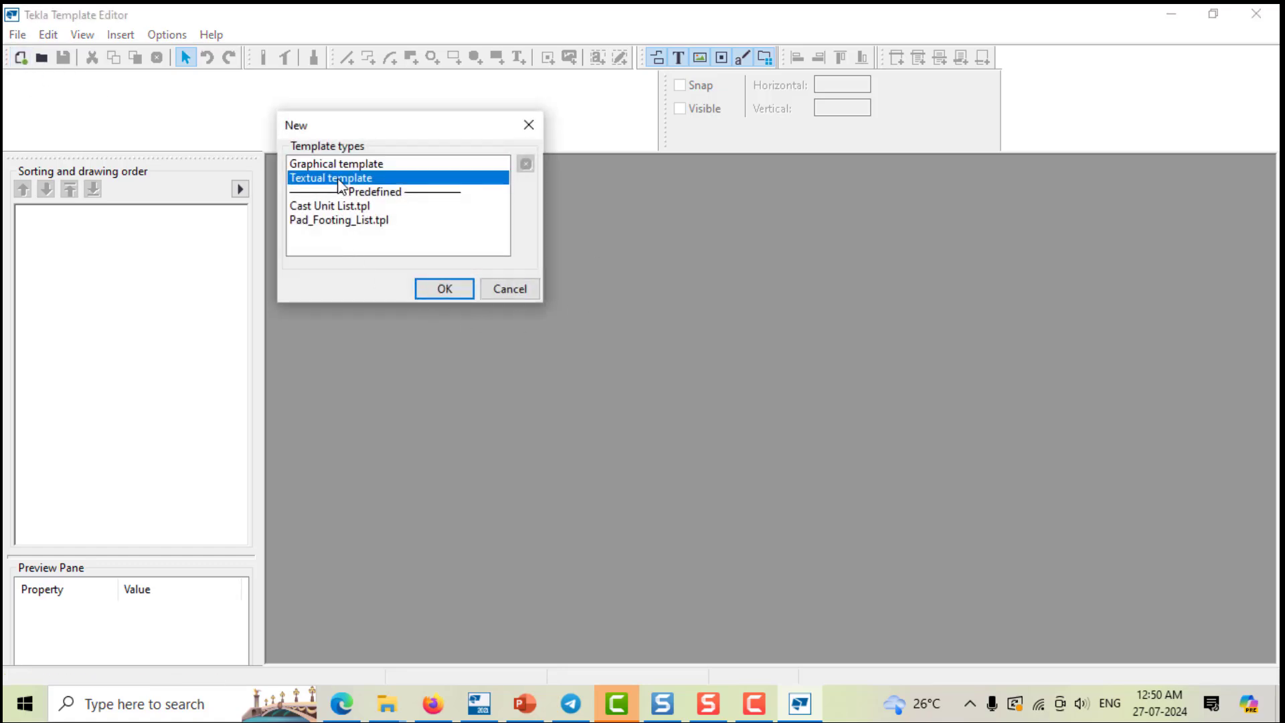
left_click(435, 287)
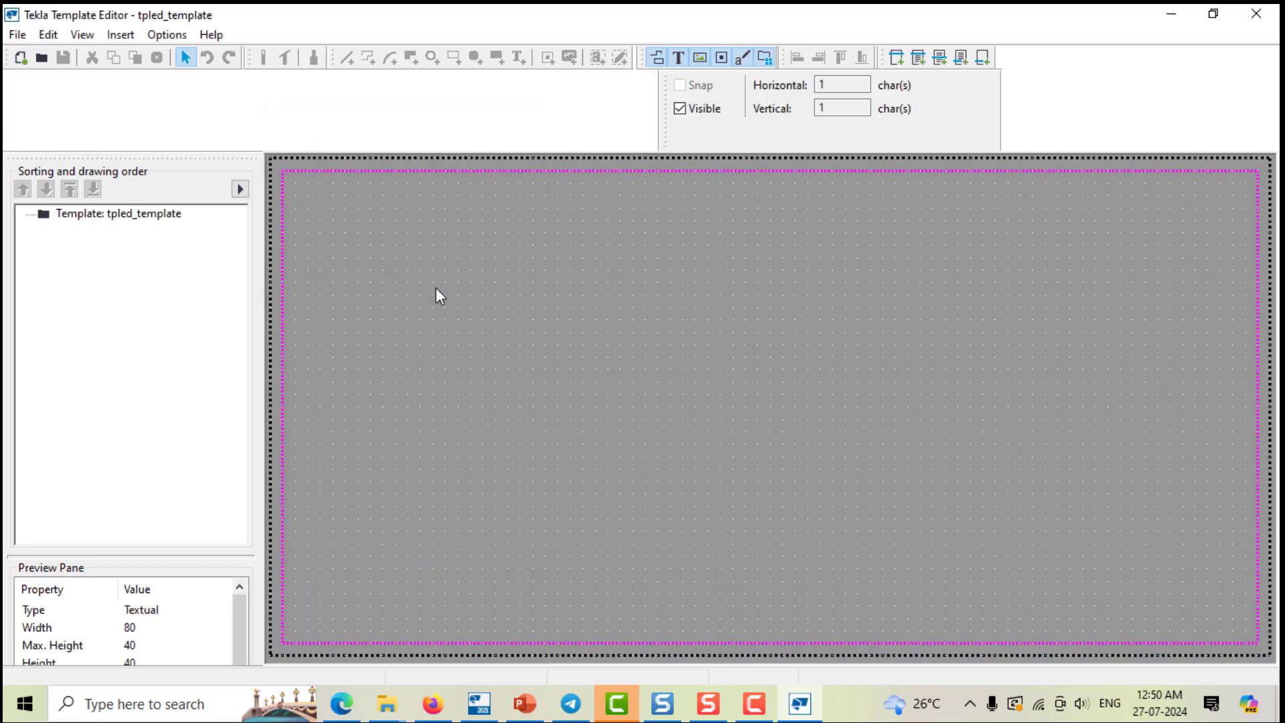
Step: Set the template page width to 160, height to 4000 and work area view height to 12 characters
scroll(436, 295, "down", 2)
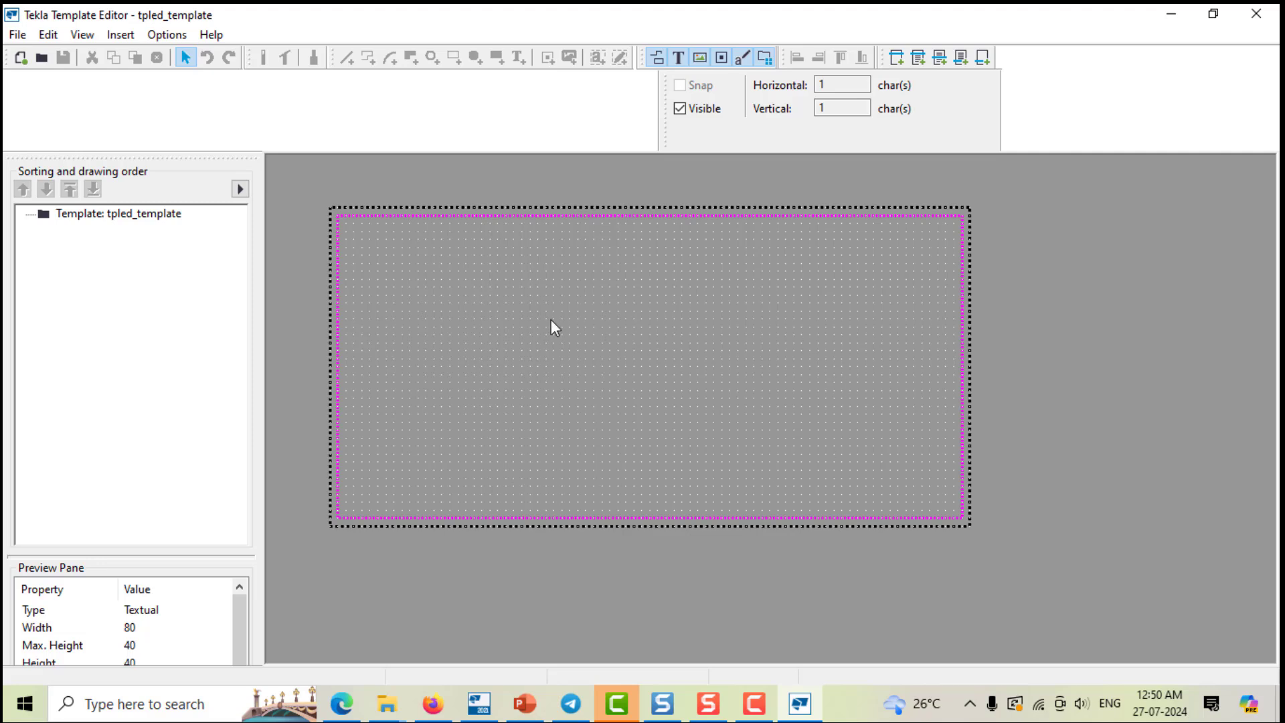
middle_click_drag(502, 388, 536, 410)
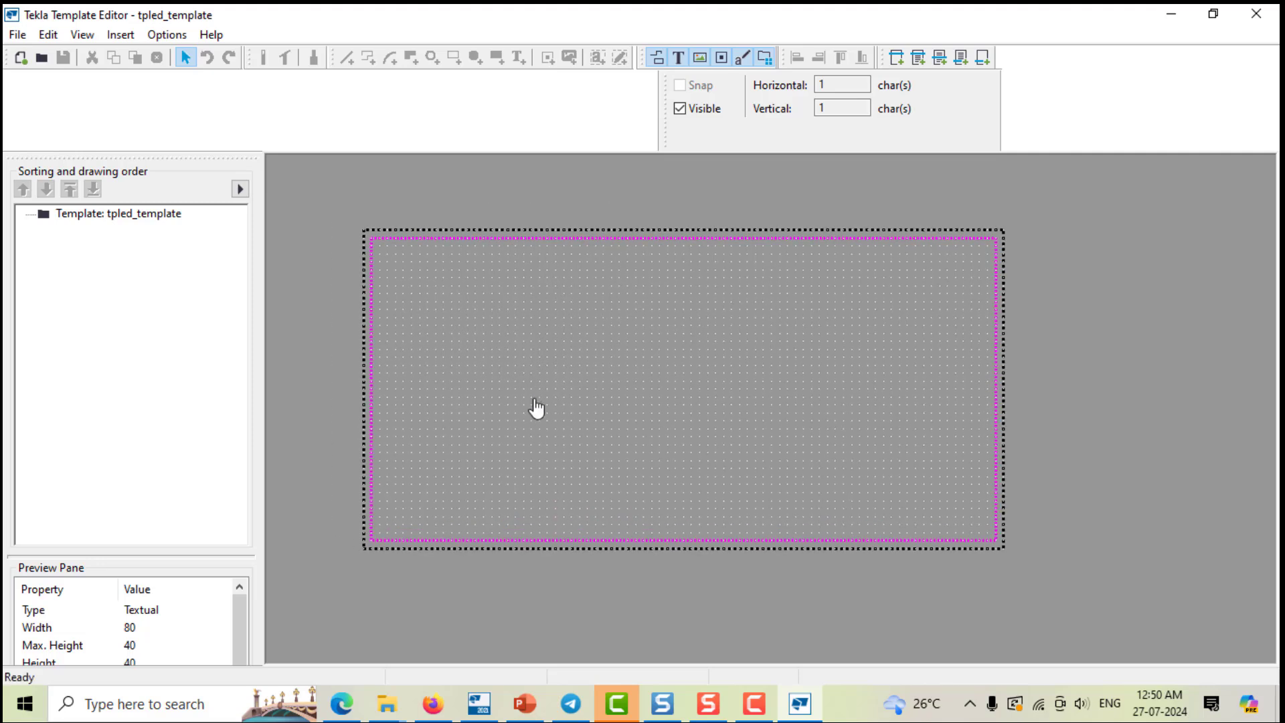
double_click(119, 219)
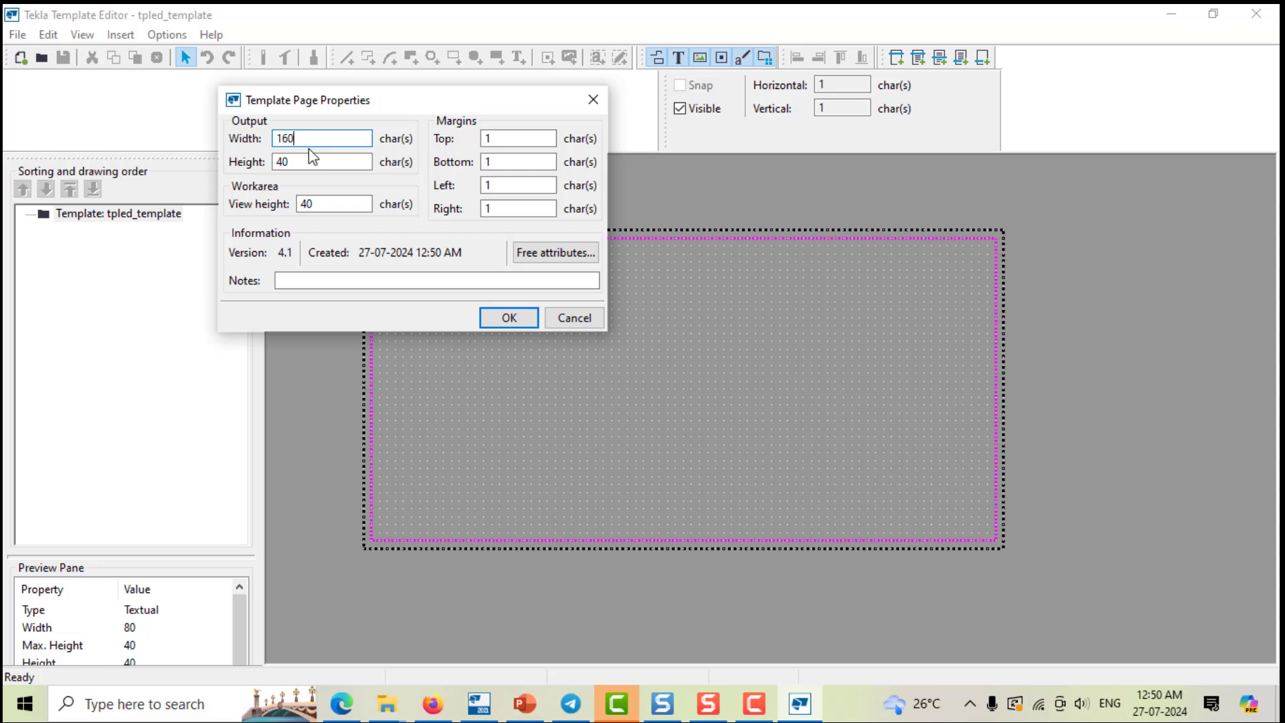
left_click(305, 163)
key("Tab")
left_click(507, 318)
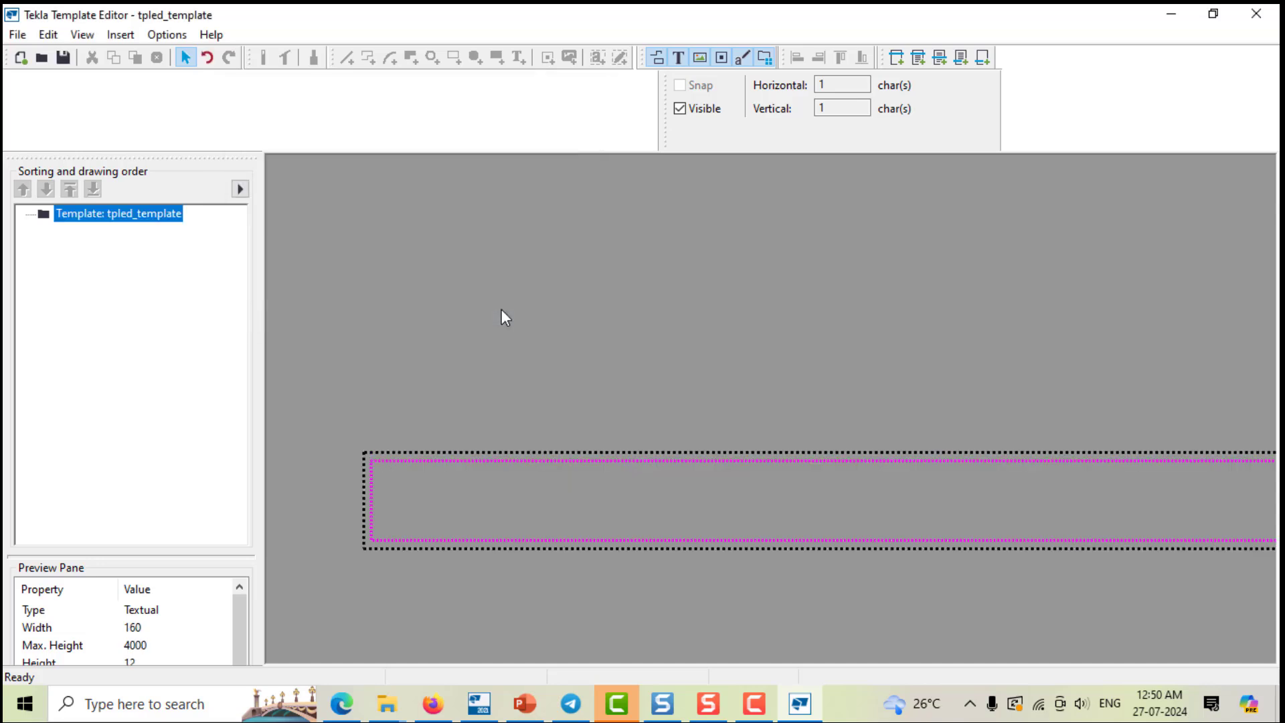
Step: Insert a header component into the empty textual template
middle_click_drag(923, 498, 781, 385)
scroll(810, 376, "down", 5)
middle_click_drag(901, 414, 863, 347)
scroll(787, 266, "up", 1)
scroll(786, 358, "up", 2)
scroll(810, 382, "up", 2)
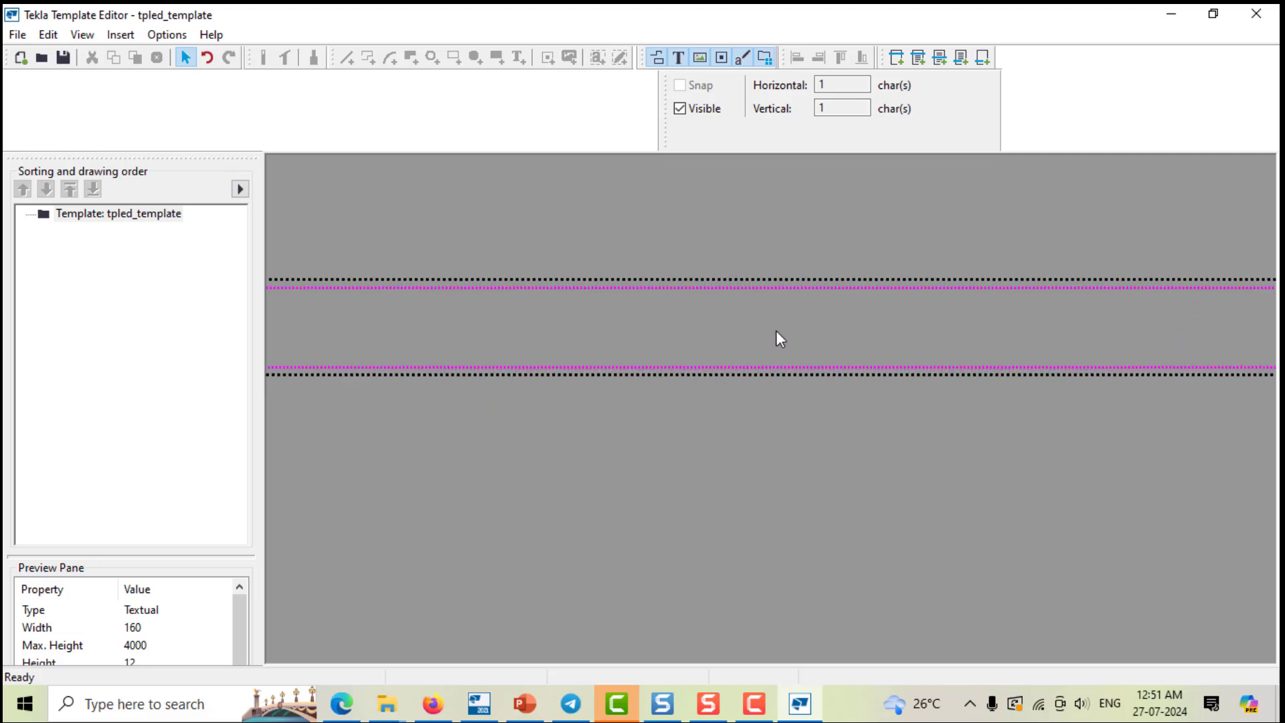
scroll(777, 331, "down", 2)
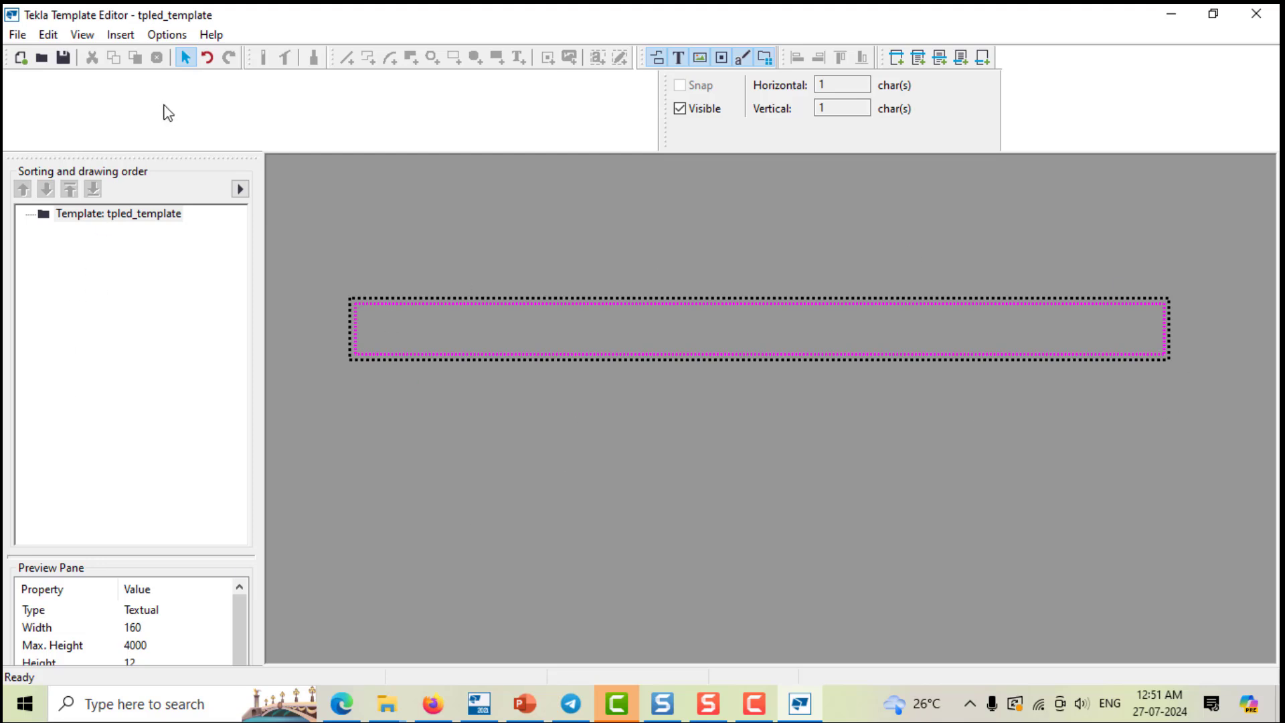
left_click(121, 36)
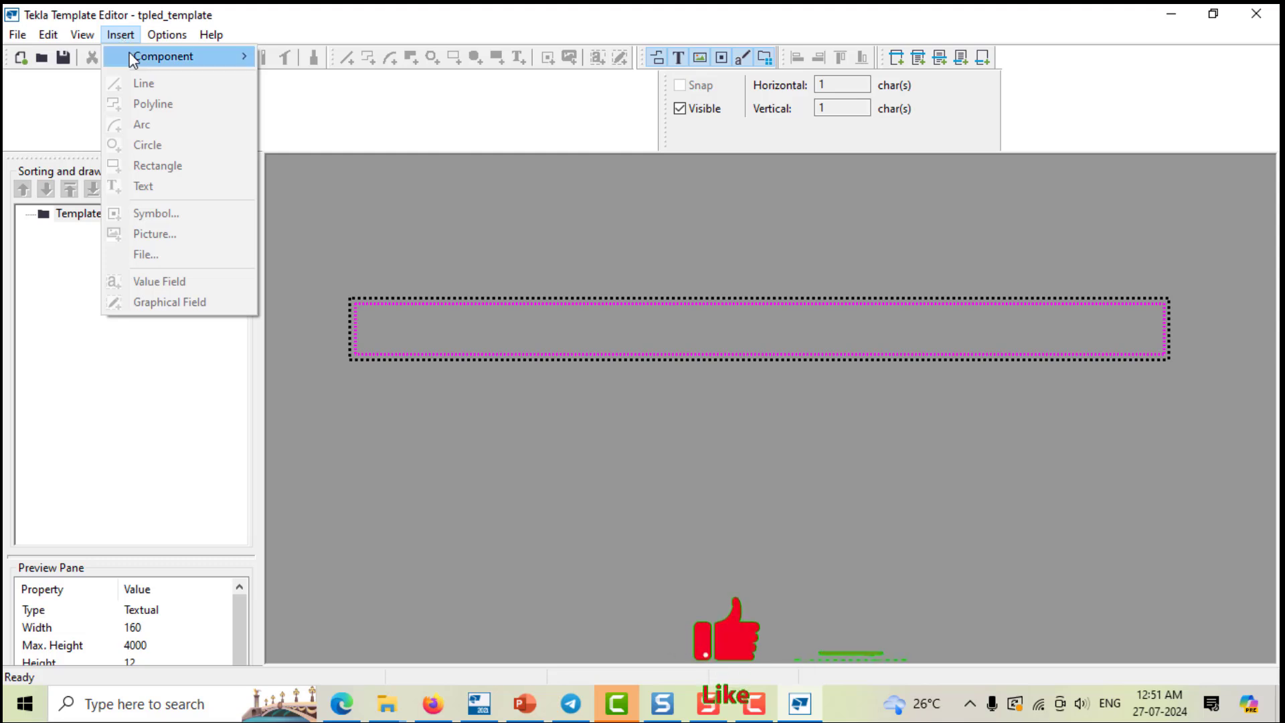
mouse_move(130, 54)
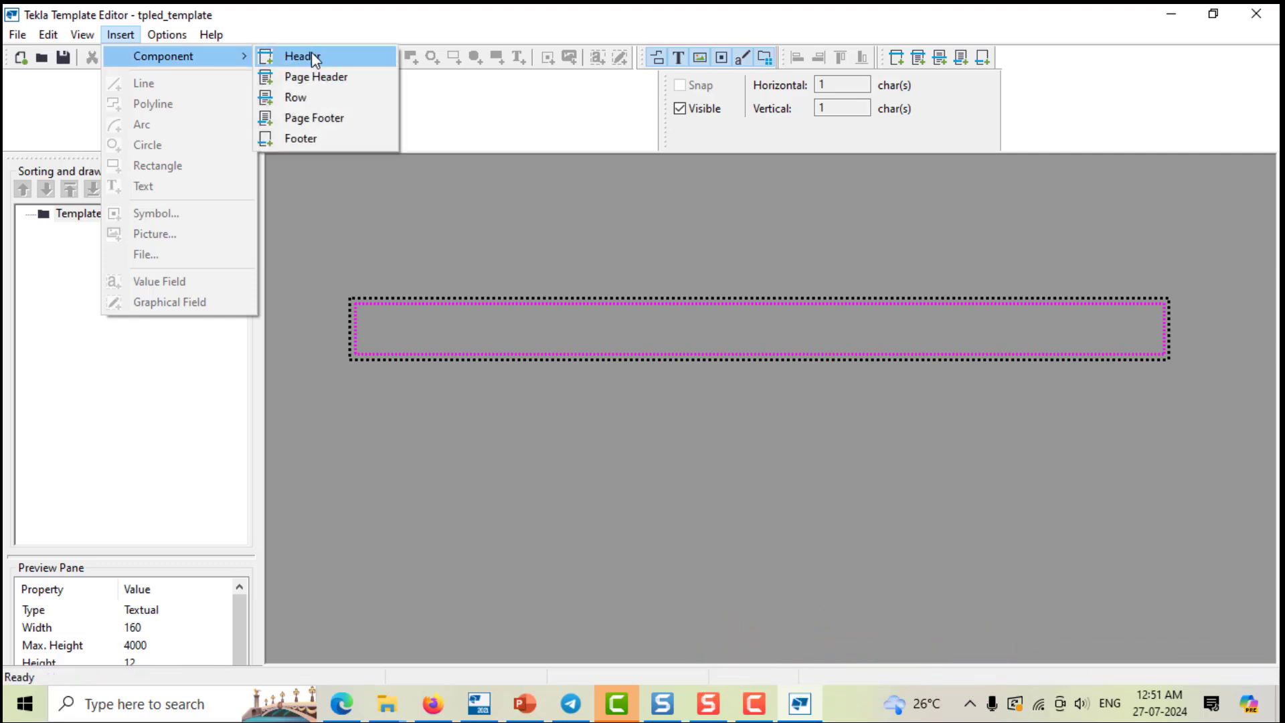
left_click(311, 54)
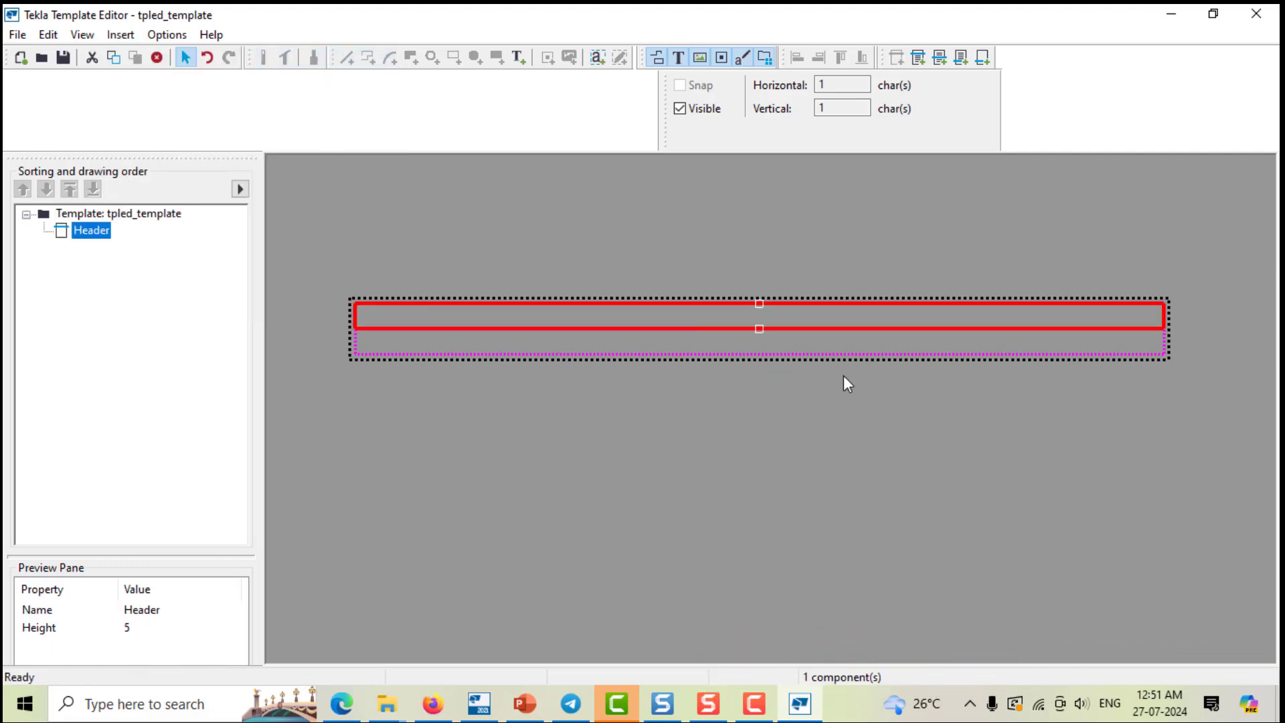
Step: Insert a row component with the content type ASSEMBLY below the header
left_click(122, 34)
mouse_move(139, 57)
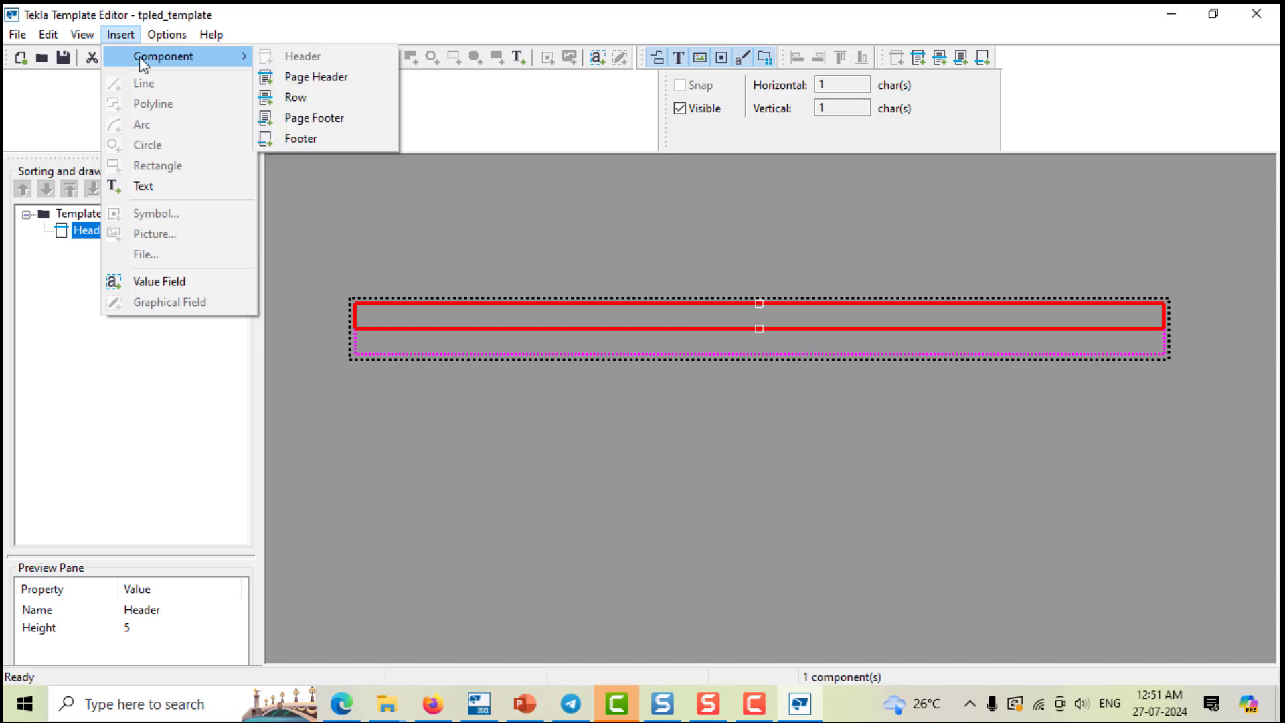
left_click(322, 110)
left_click(152, 108)
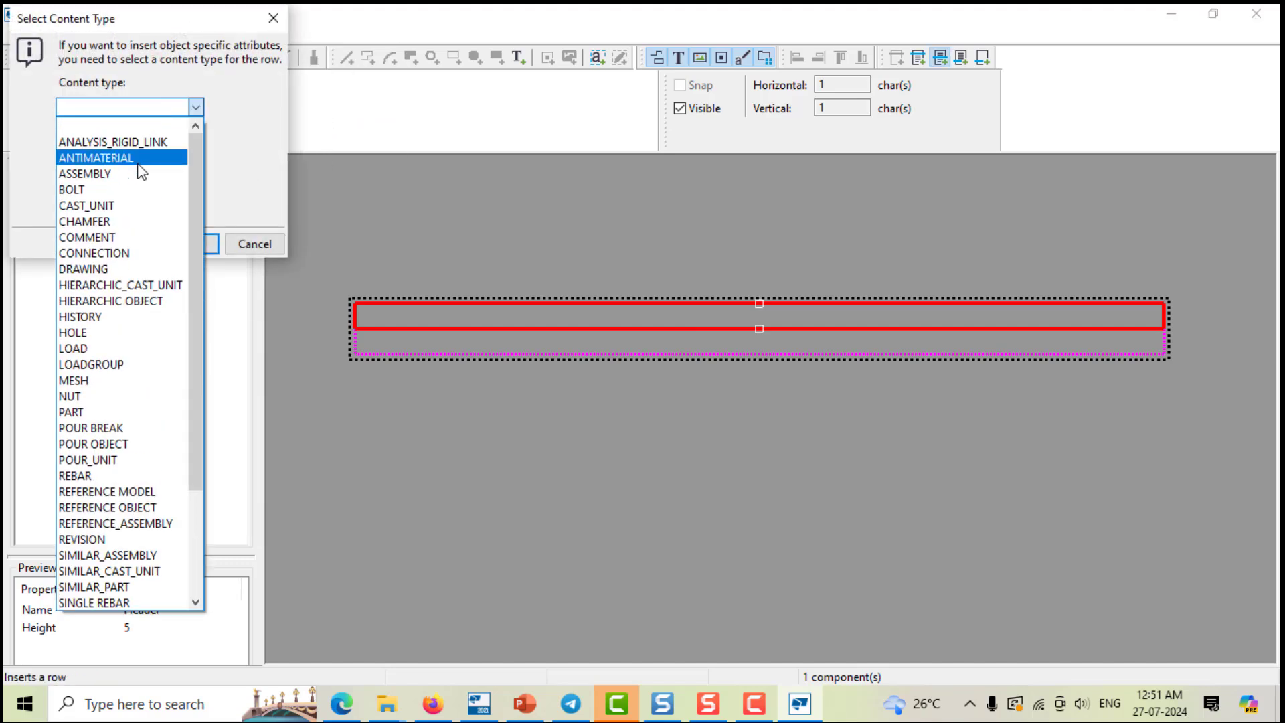
left_click(112, 174)
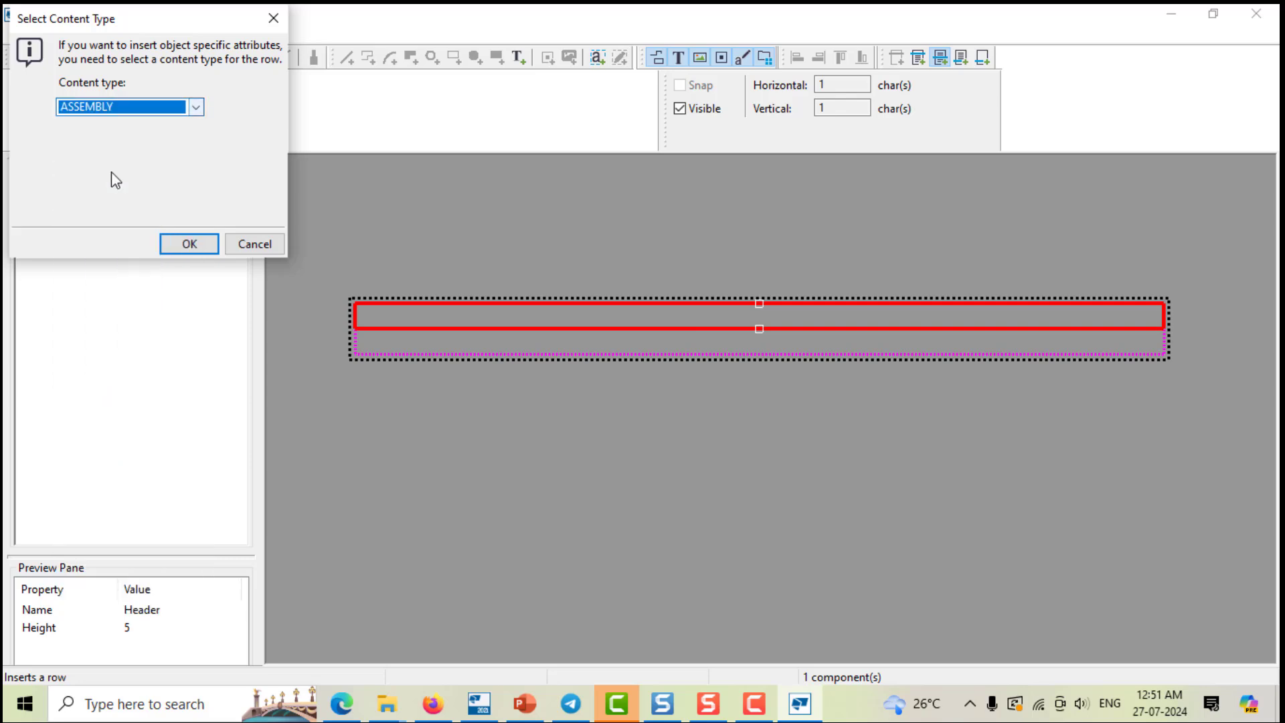
left_click(190, 244)
scroll(777, 294, "down", 2)
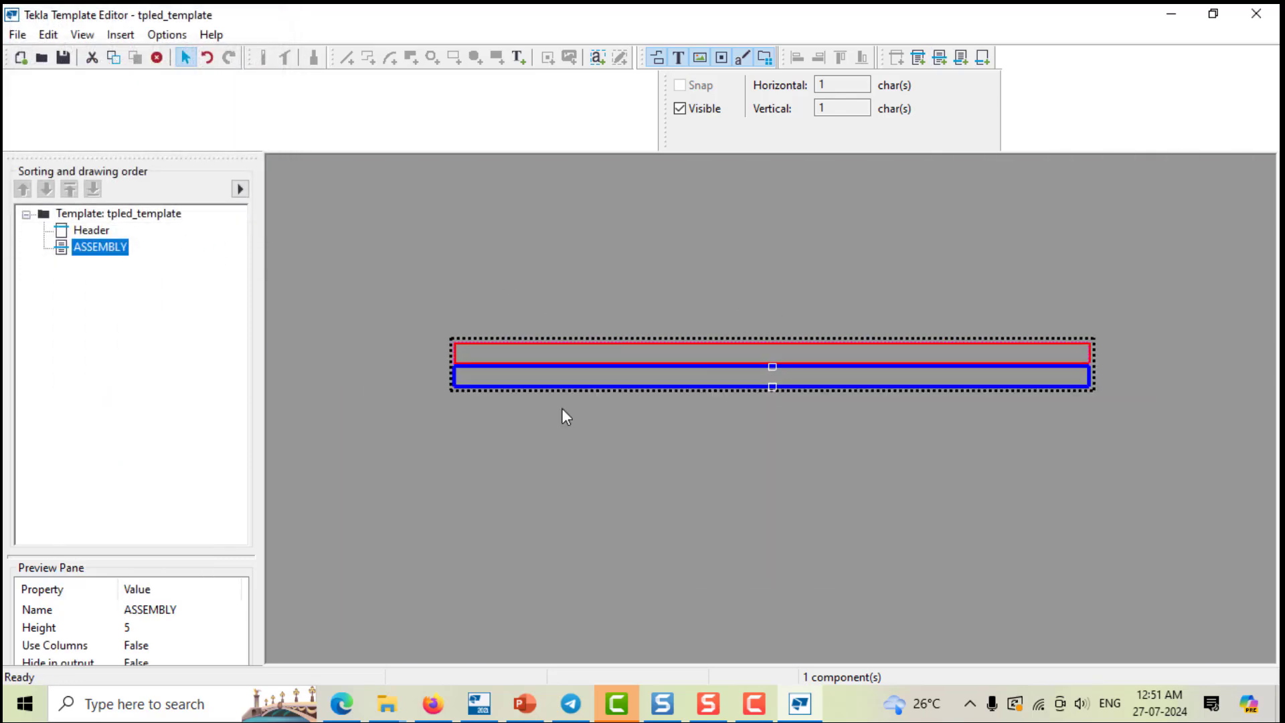
Step: Insert a page footer component below the ASSEMBLY row and clear the selection
left_click(120, 34)
mouse_move(130, 64)
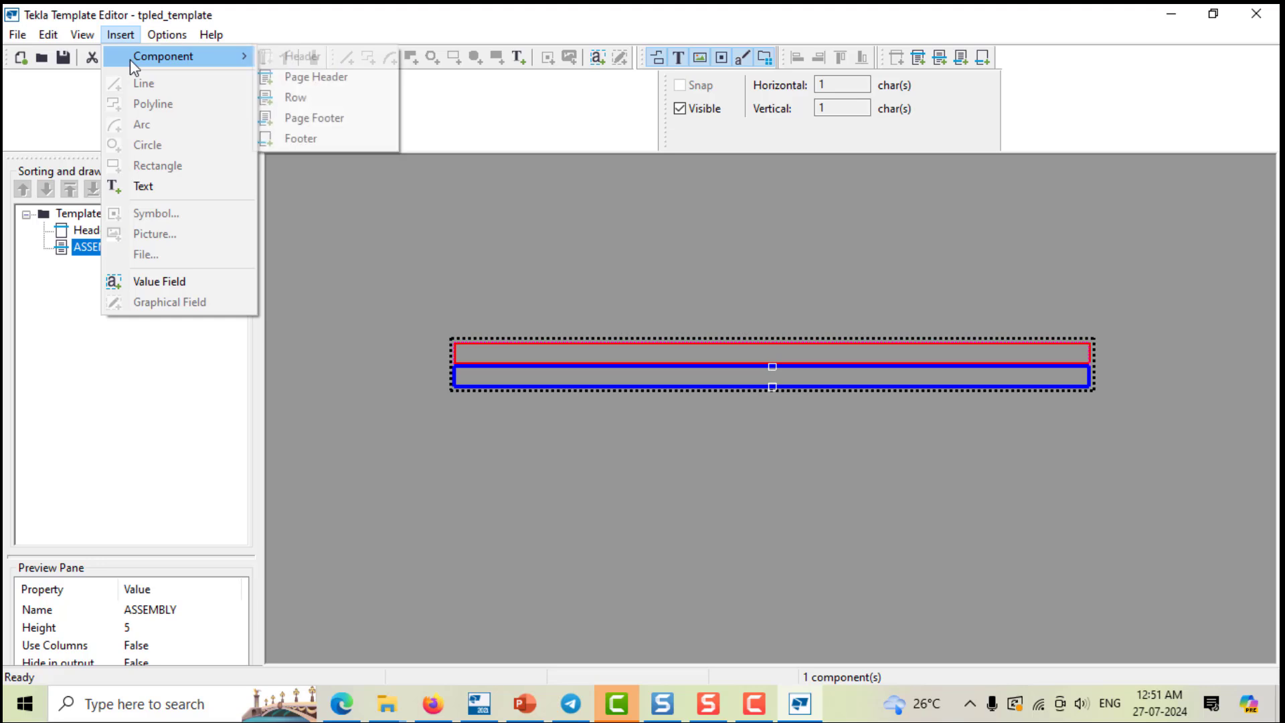
left_click(310, 124)
scroll(791, 315, "down", 2)
middle_click_drag(801, 365, 802, 303)
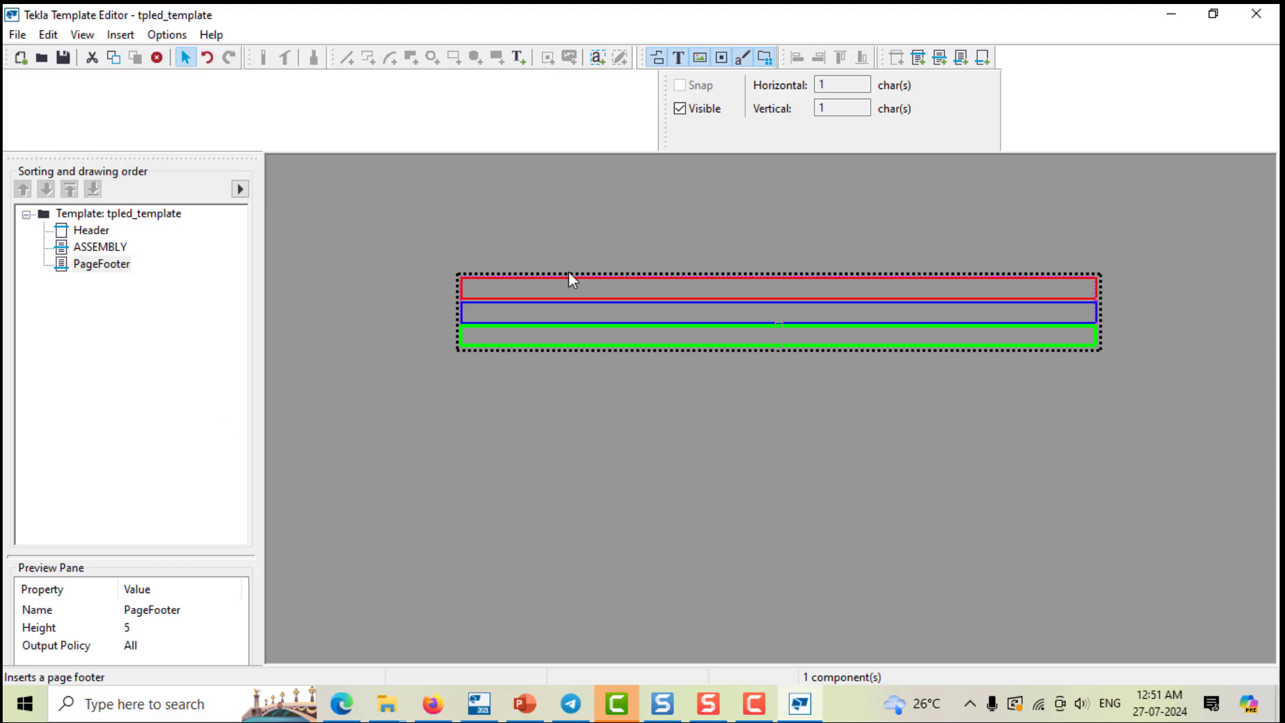
left_click(292, 371)
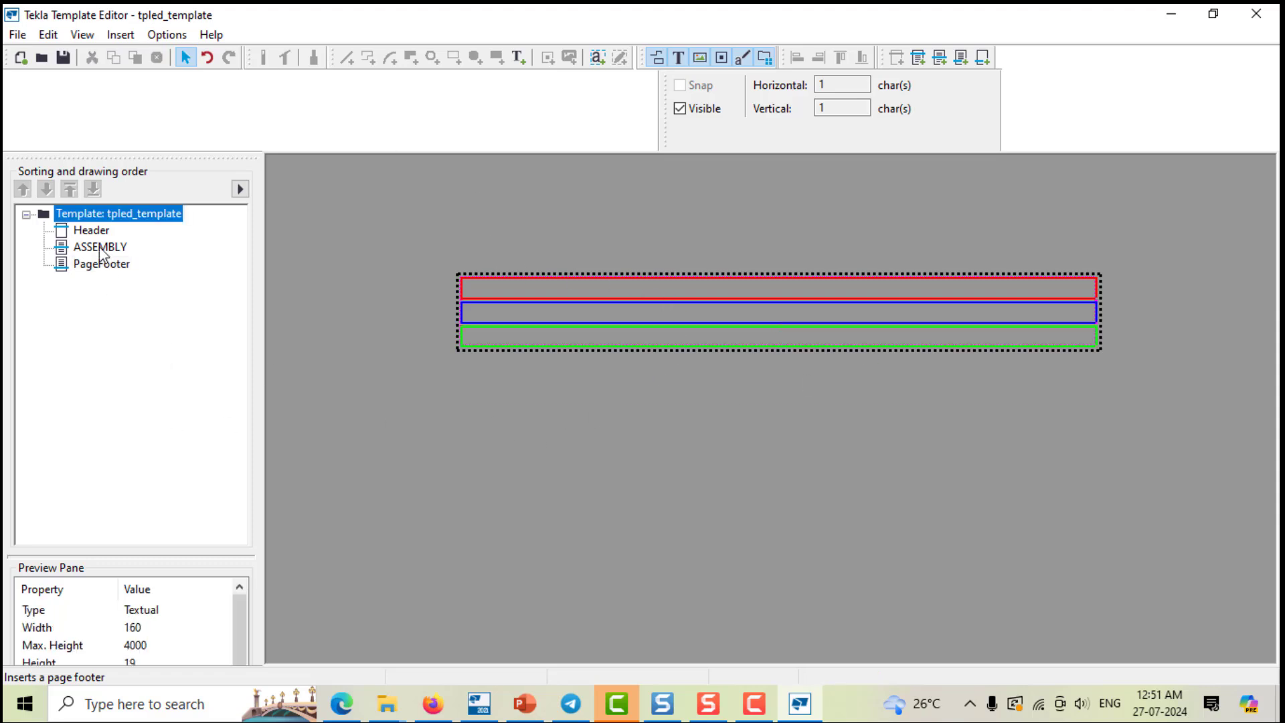
Step: Inspect the properties of the header and the ASSEMBLY row, closing both without changes
double_click(89, 231)
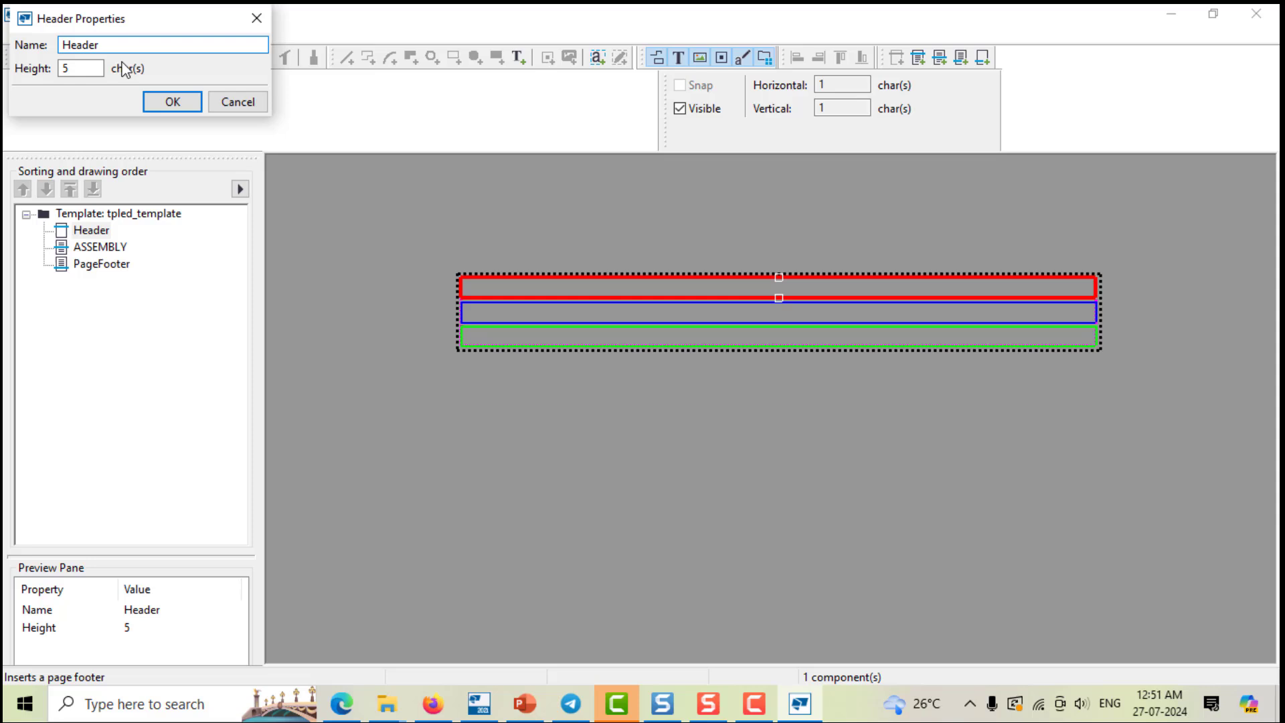
left_click(212, 105)
left_click(109, 247)
double_click(109, 247)
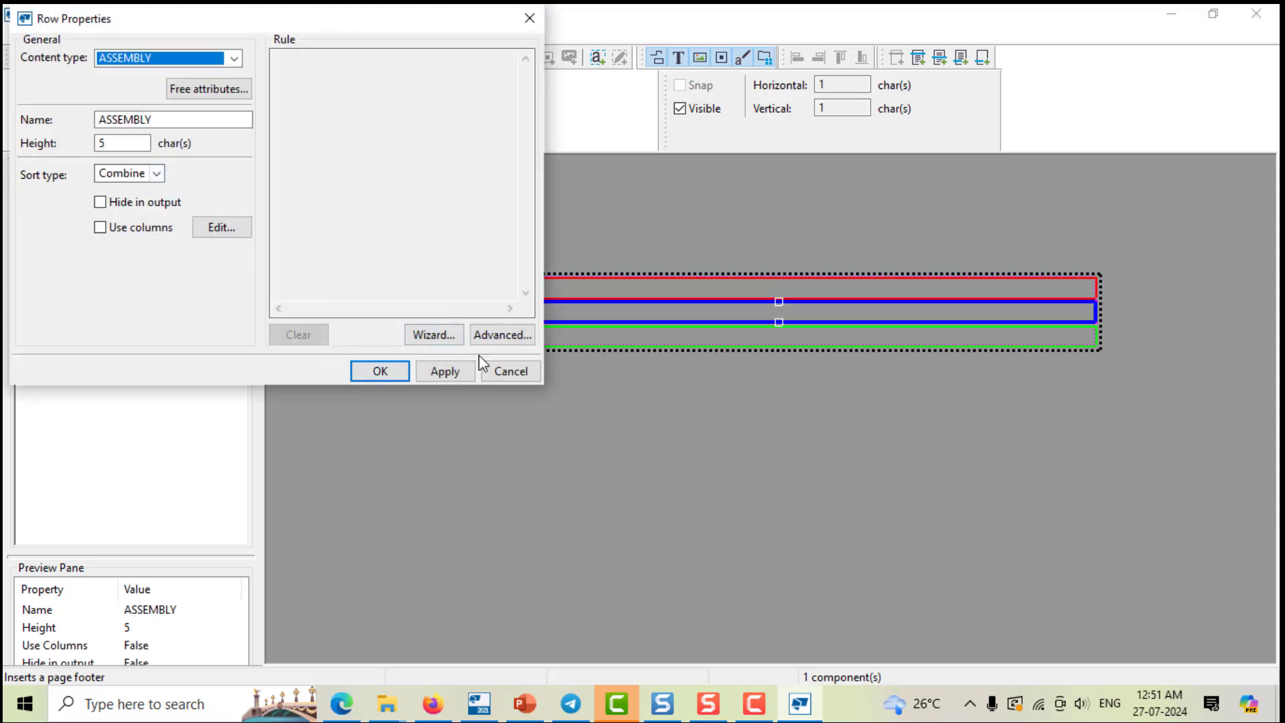
left_click(512, 372)
middle_click_drag(405, 351, 374, 350)
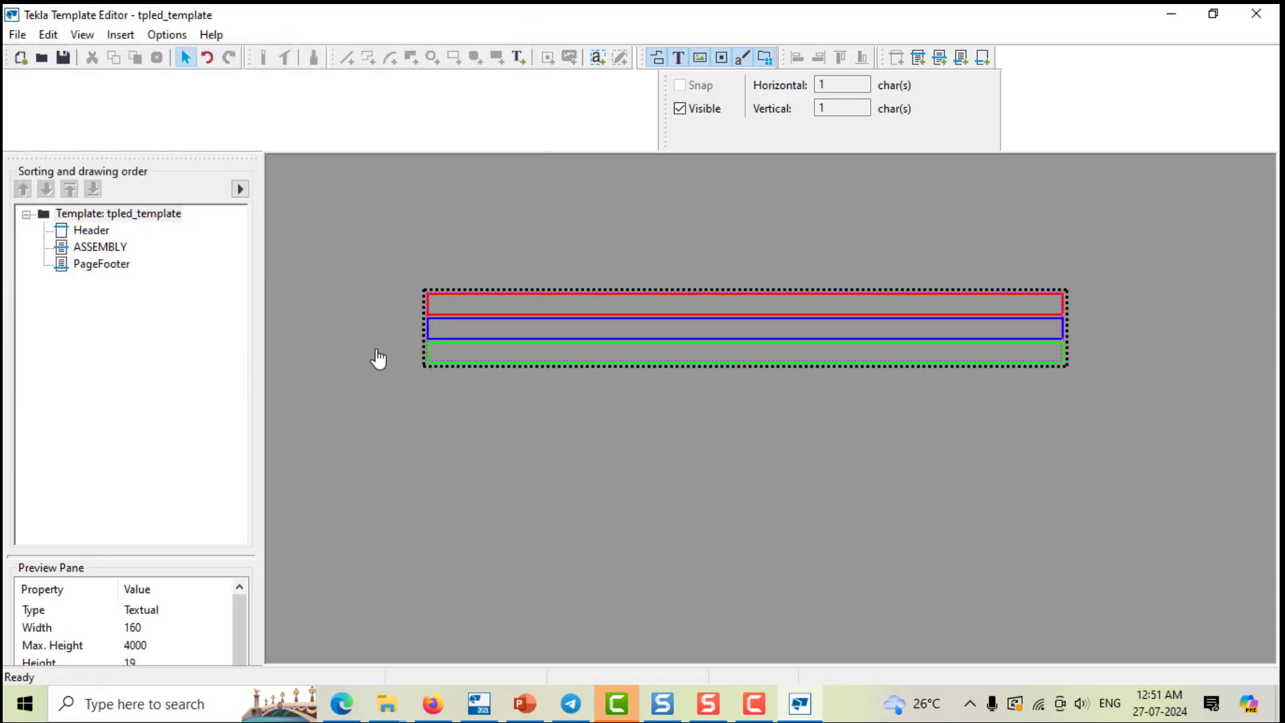
scroll(529, 295, "up", 1)
middle_click_drag(601, 339, 572, 349)
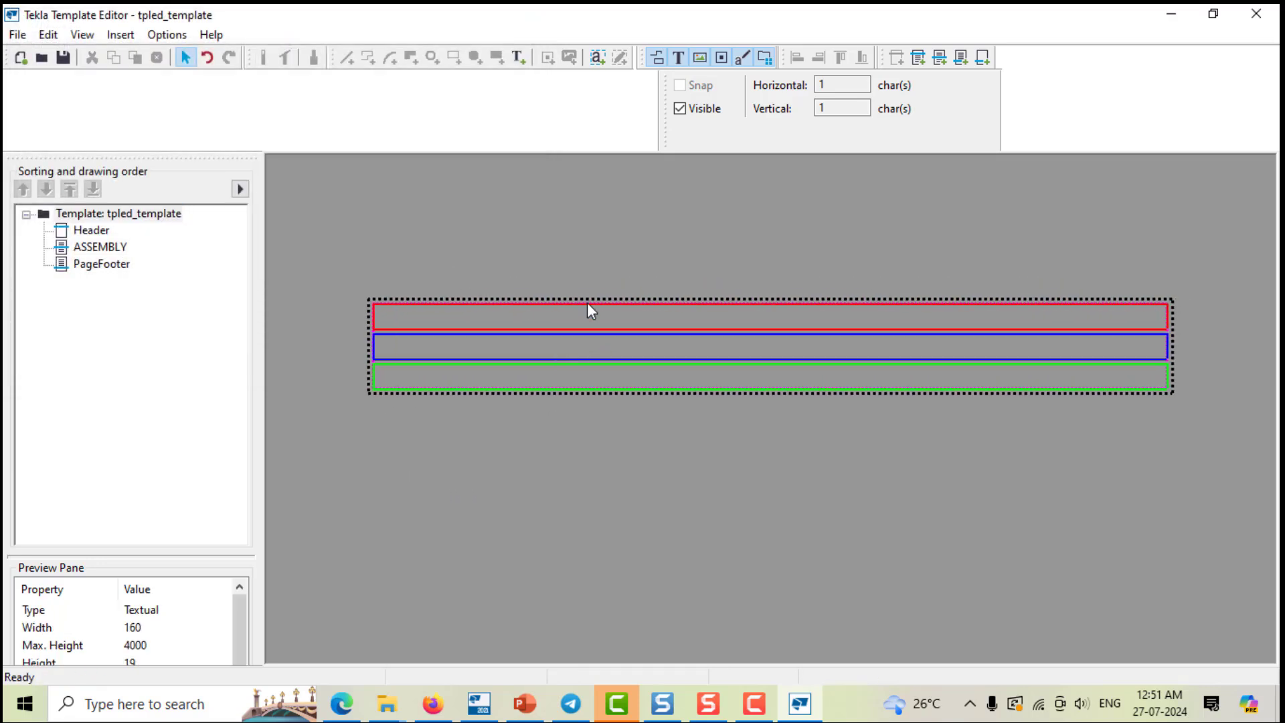
Step: Switch to PowerPoint, review the bill of material table's heading, value field and total weight rows, and return to Tekla Template Editor
left_click(90, 231)
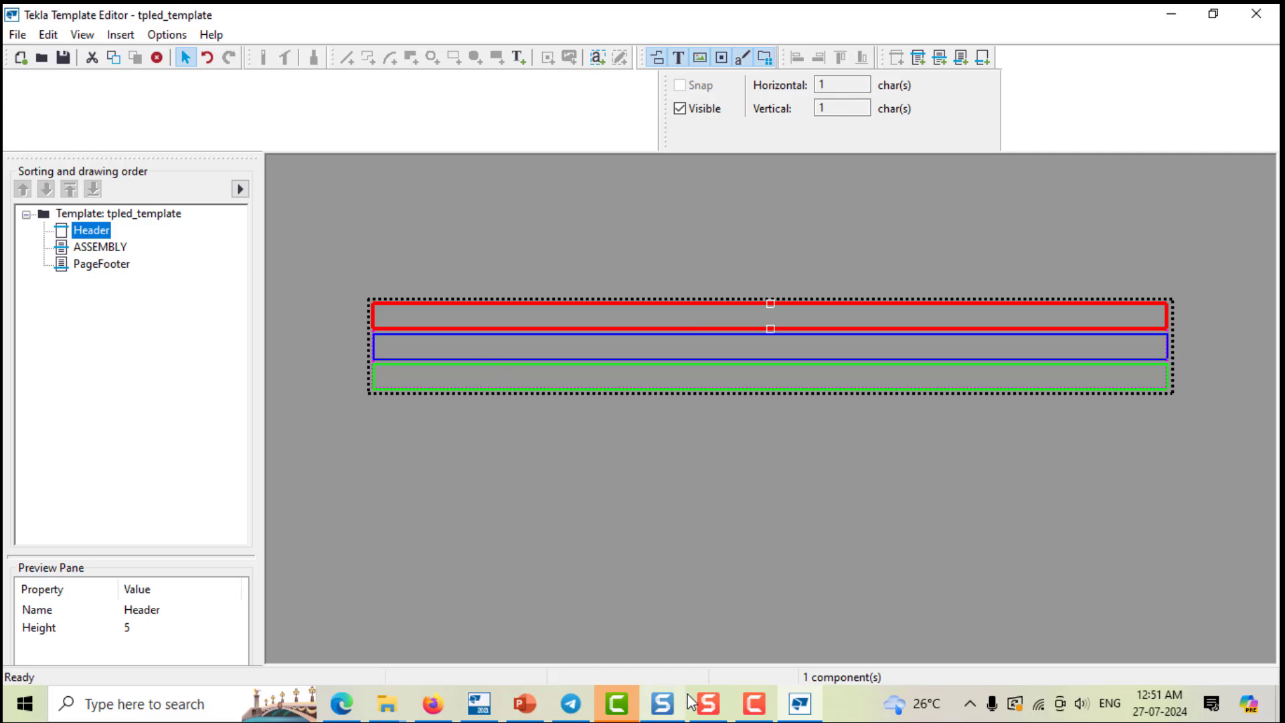
mouse_move(525, 715)
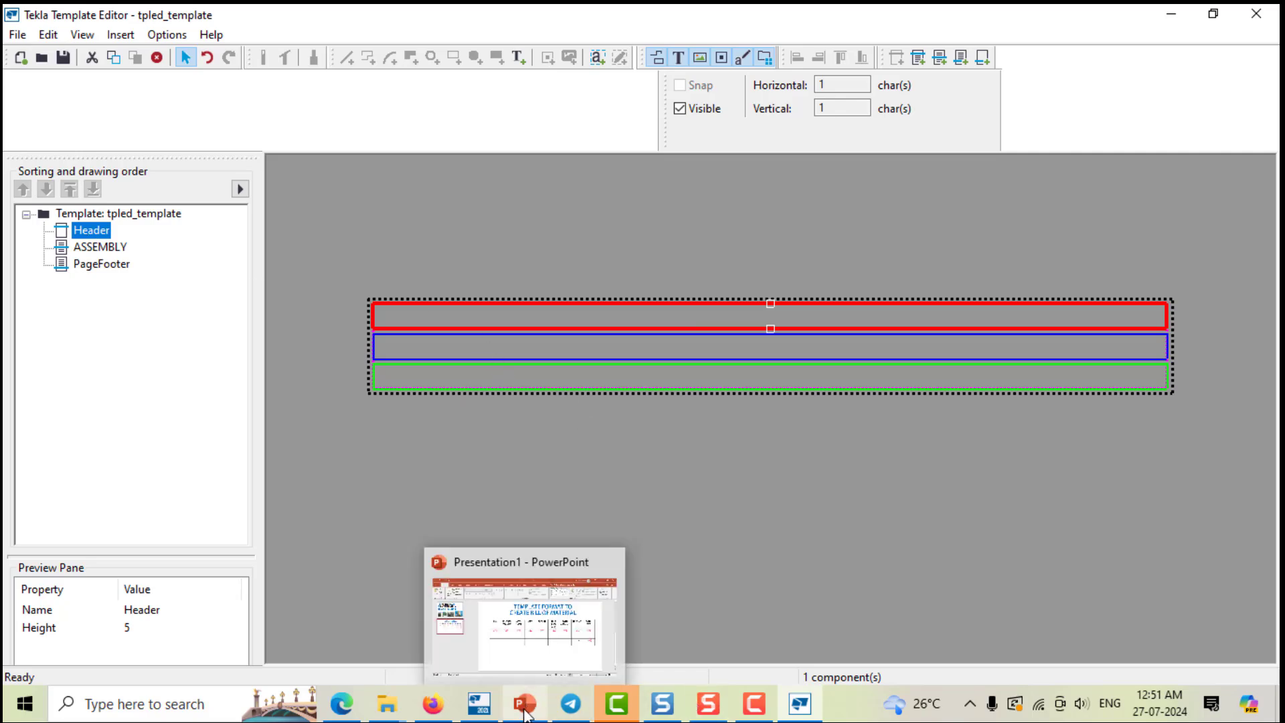
left_click(539, 663)
left_click_drag(420, 306, 1103, 326)
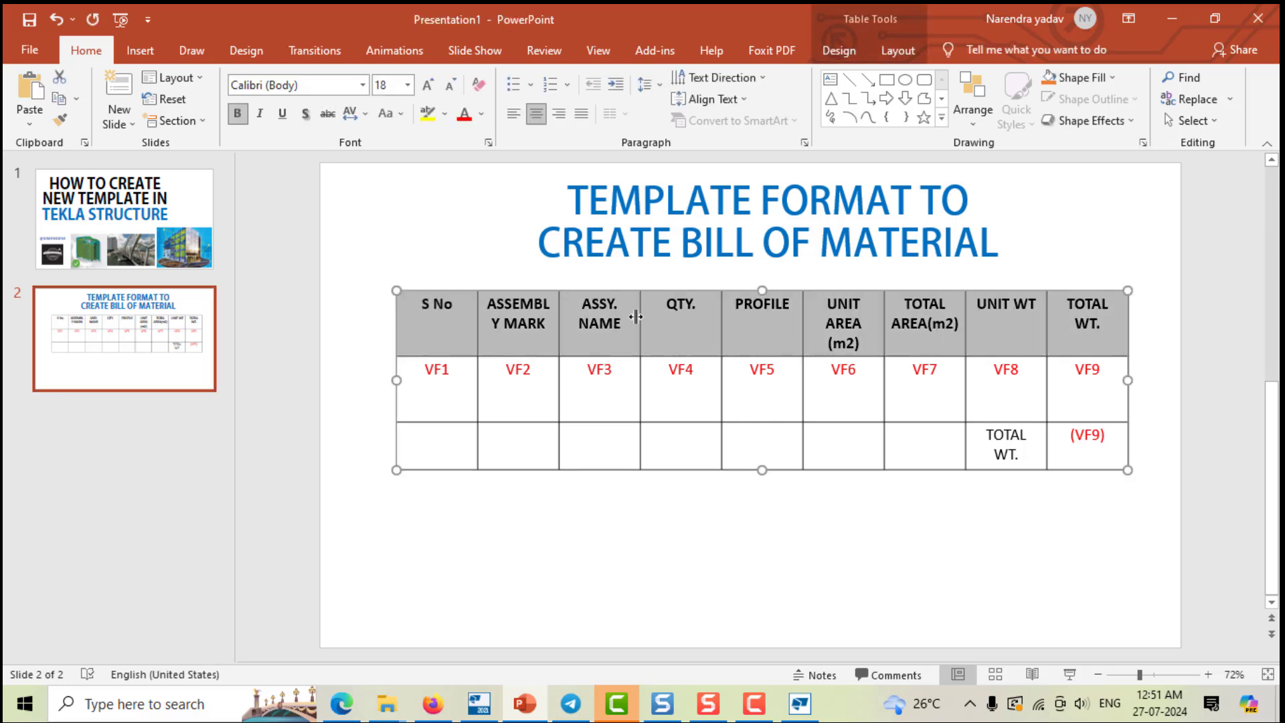
left_click_drag(424, 373, 1117, 382)
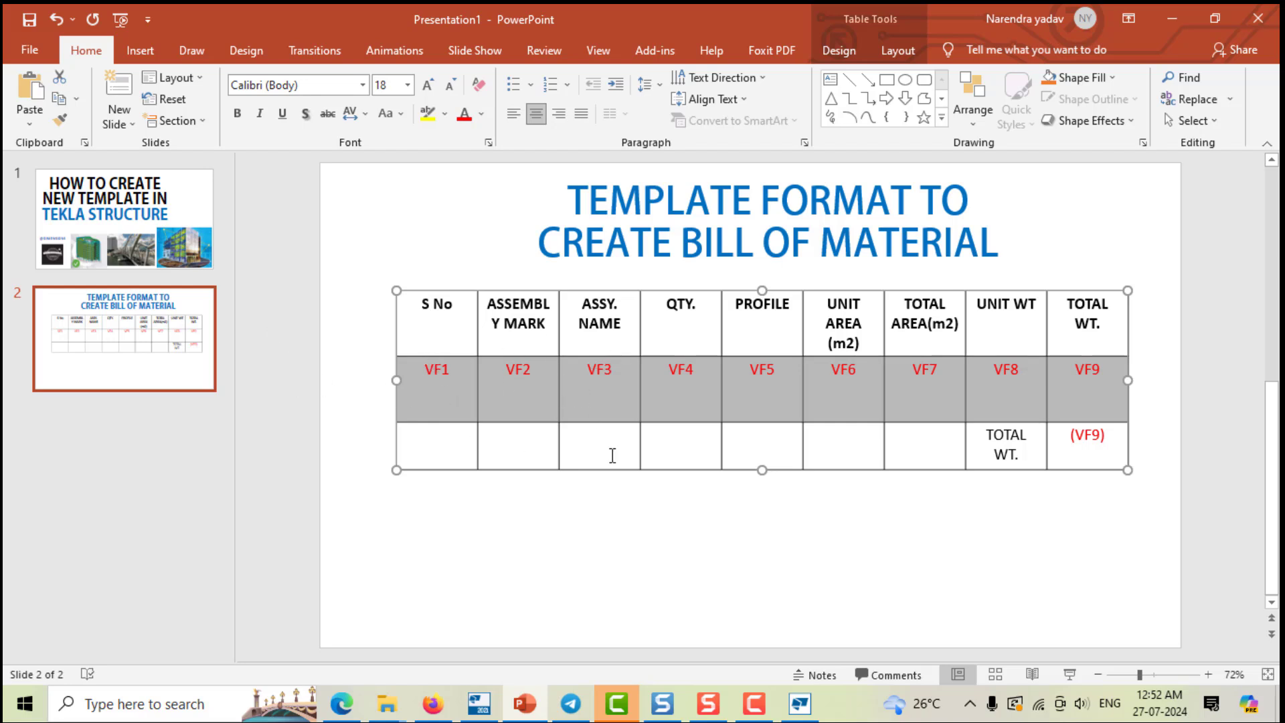
left_click_drag(992, 442, 1101, 444)
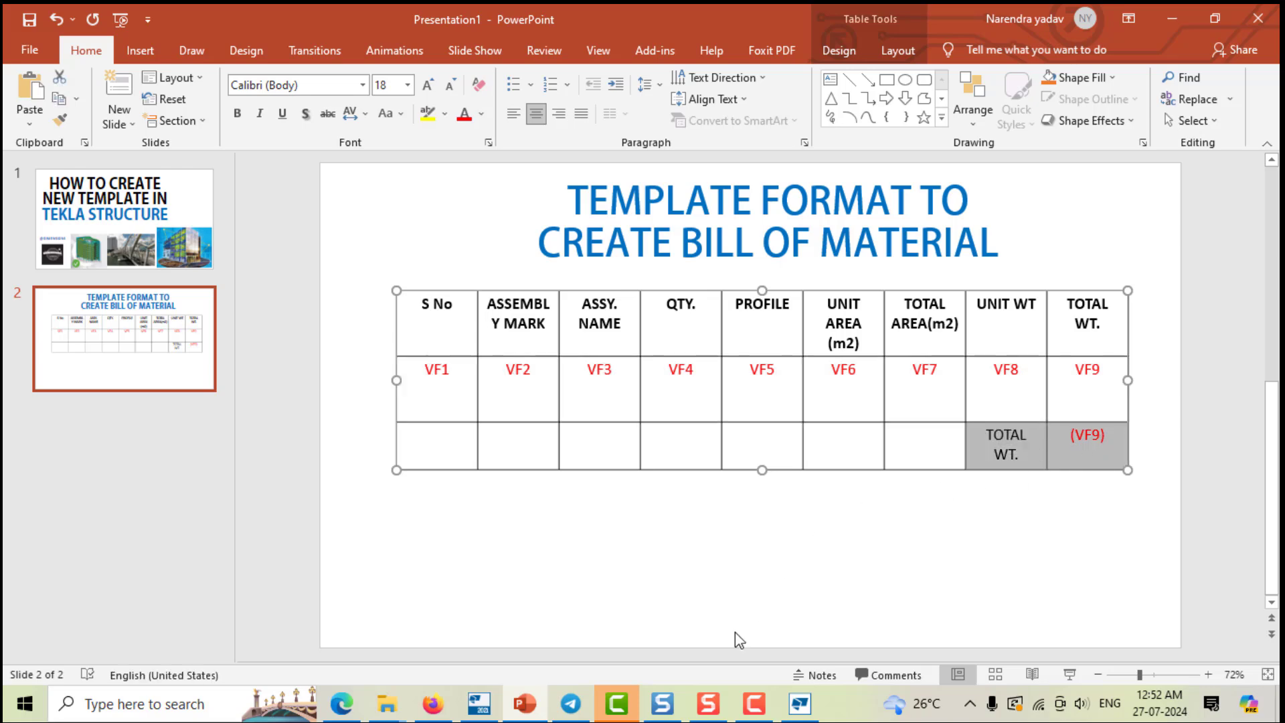
left_click(800, 703)
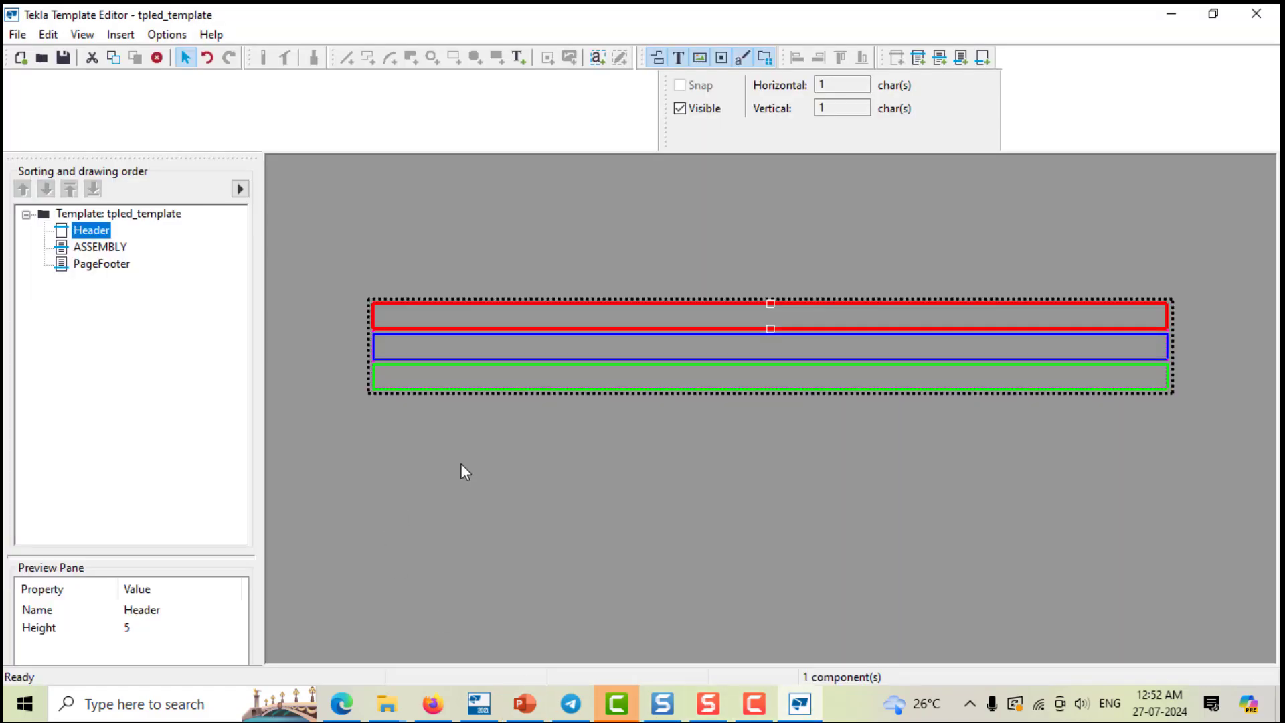
Step: Insert the text "S No." near the start of the header component and end text placement
left_click(382, 445)
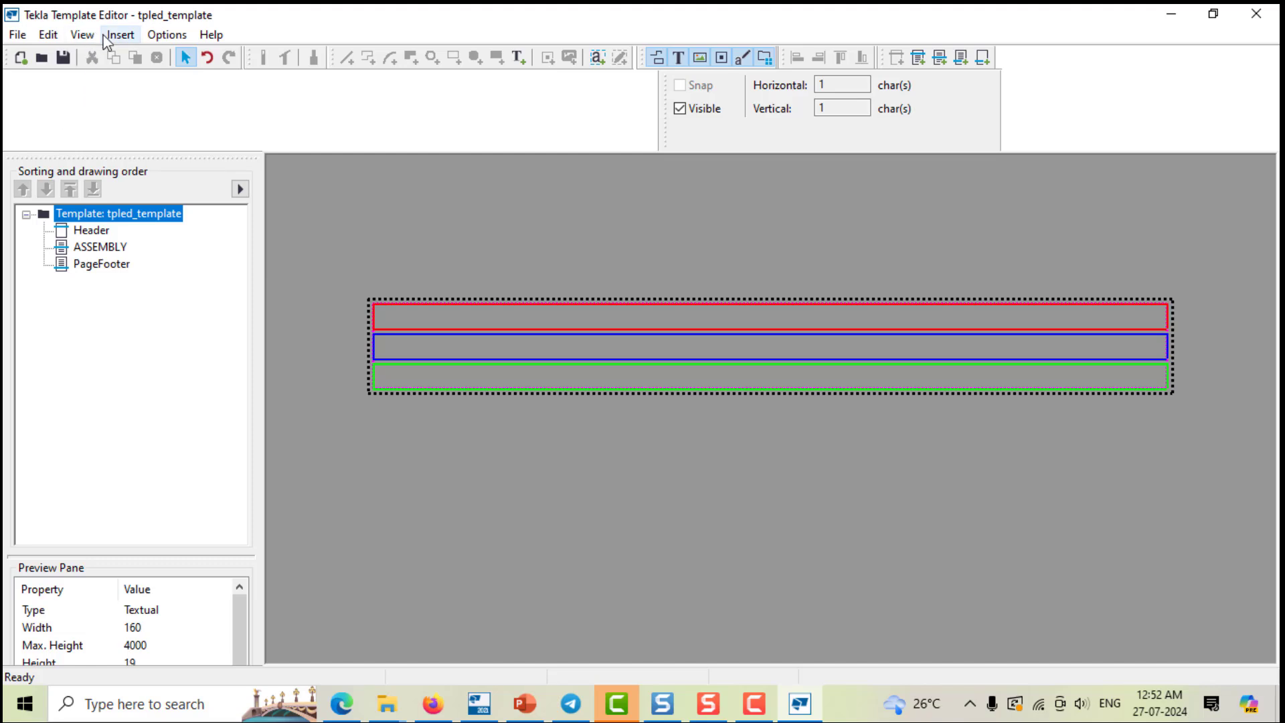
left_click(109, 36)
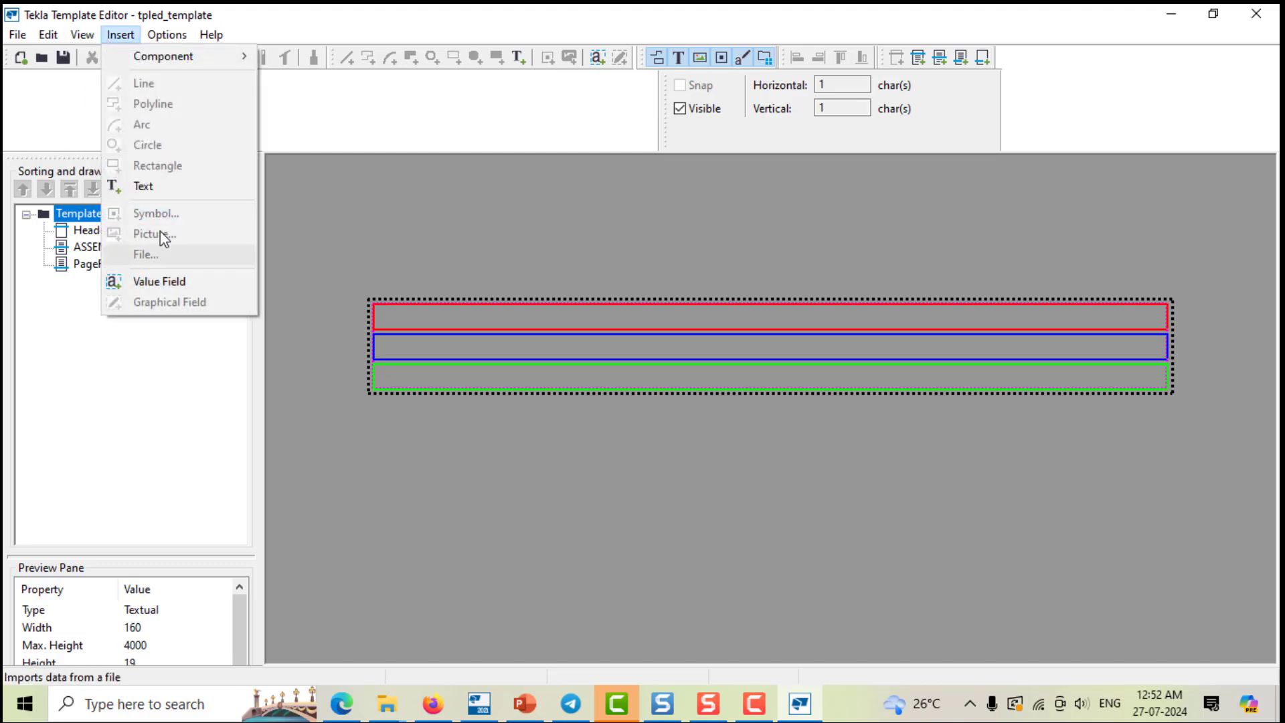
left_click(185, 188)
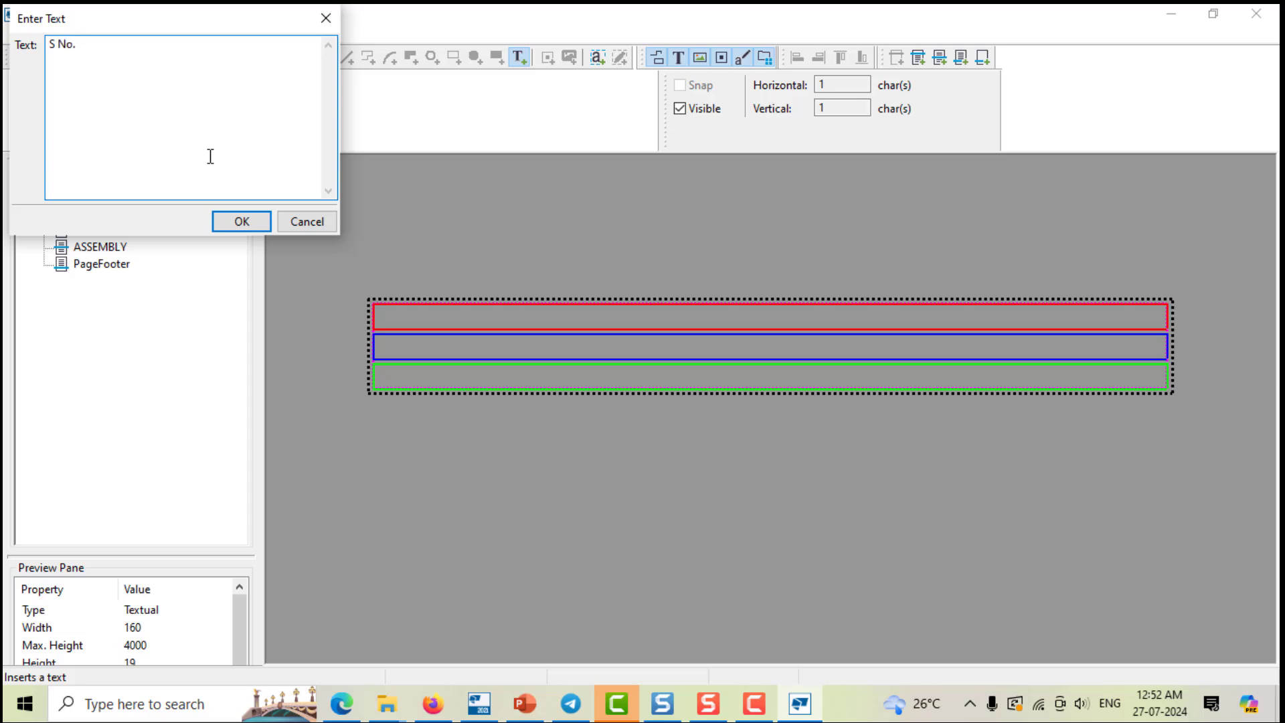
left_click(241, 222)
scroll(378, 325, "up", 2)
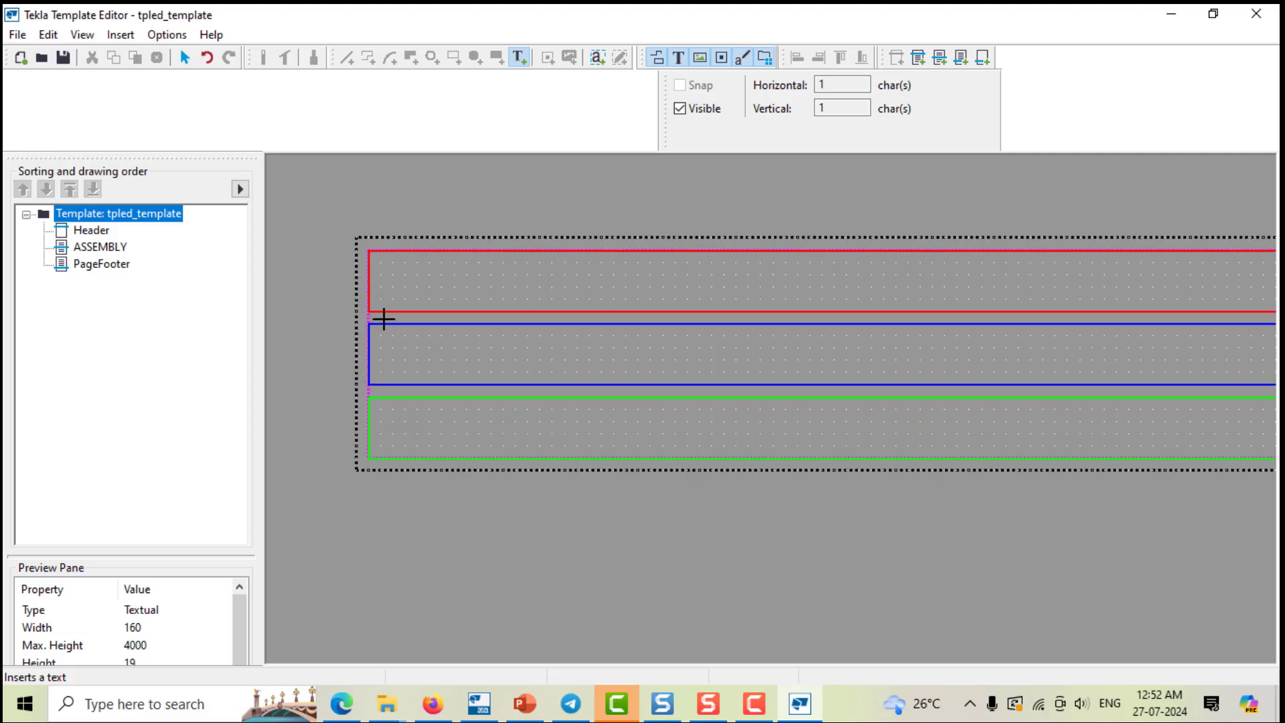
left_click(386, 281)
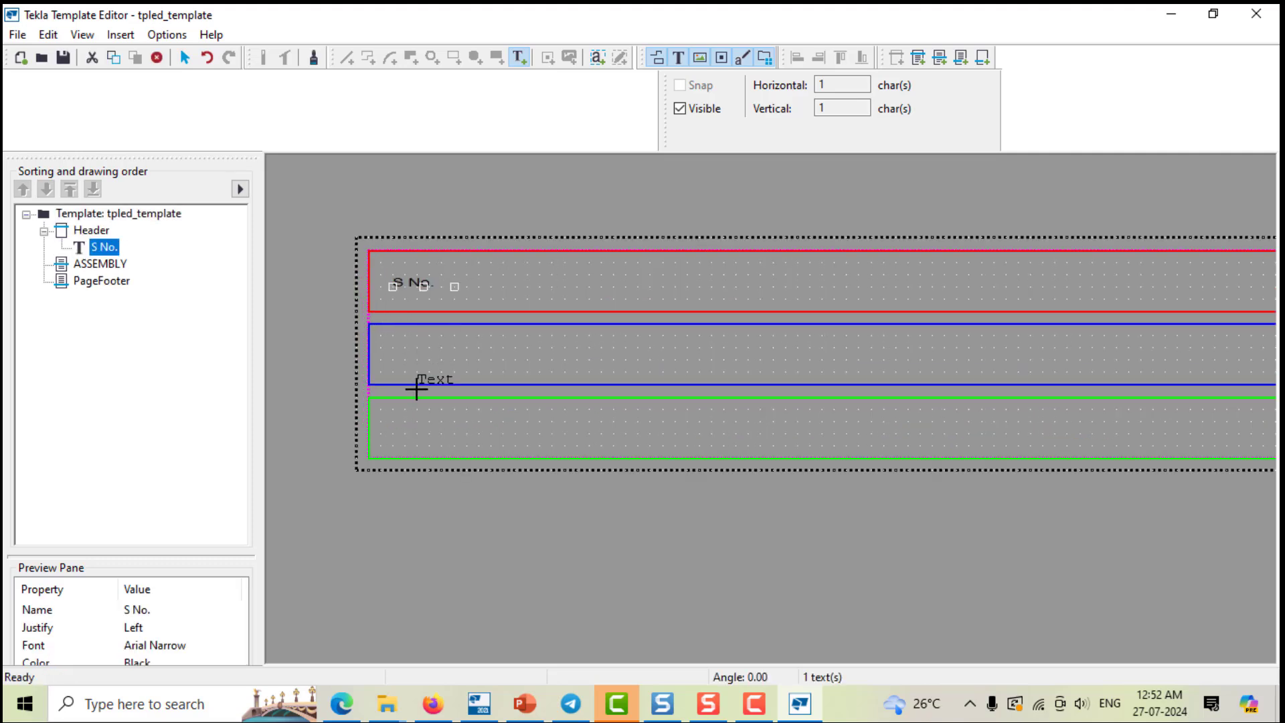
right_click(312, 179)
left_click(335, 187)
Step: Insert a value field with the ROW_IN_PAGE attribute in the ASSEMBLY row, beneath the "S No." heading
left_click(118, 36)
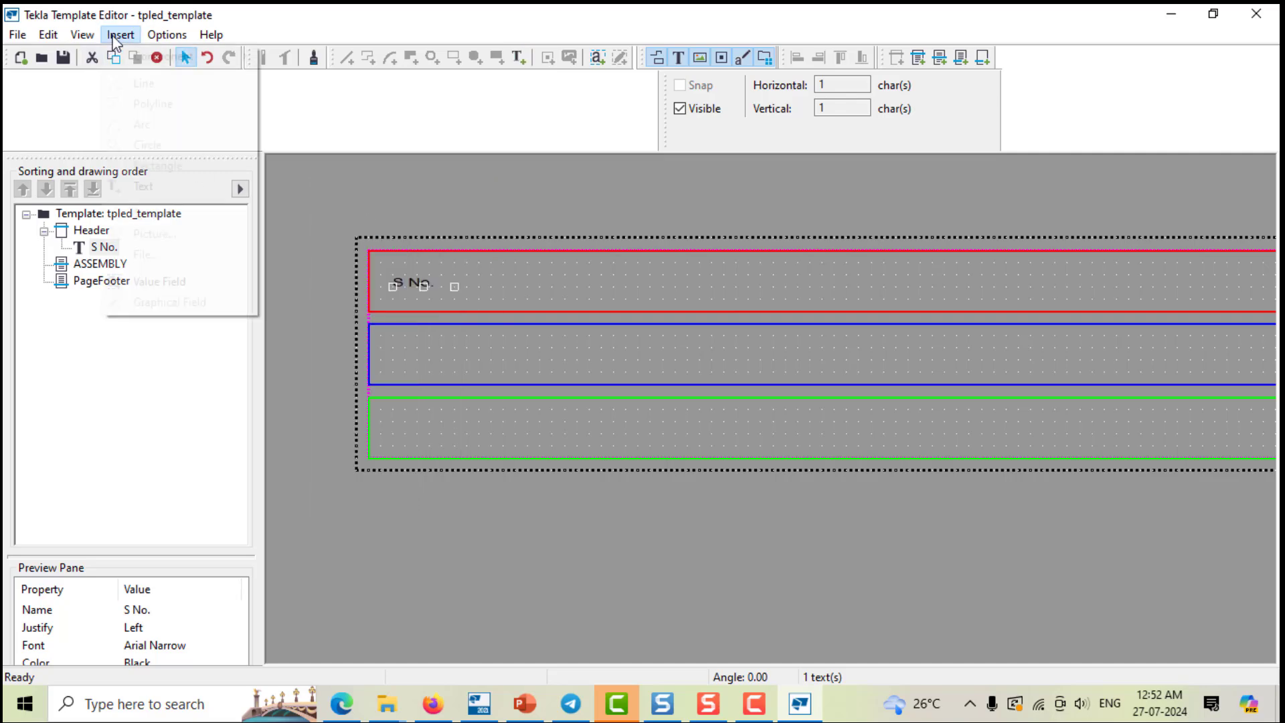
left_click(160, 286)
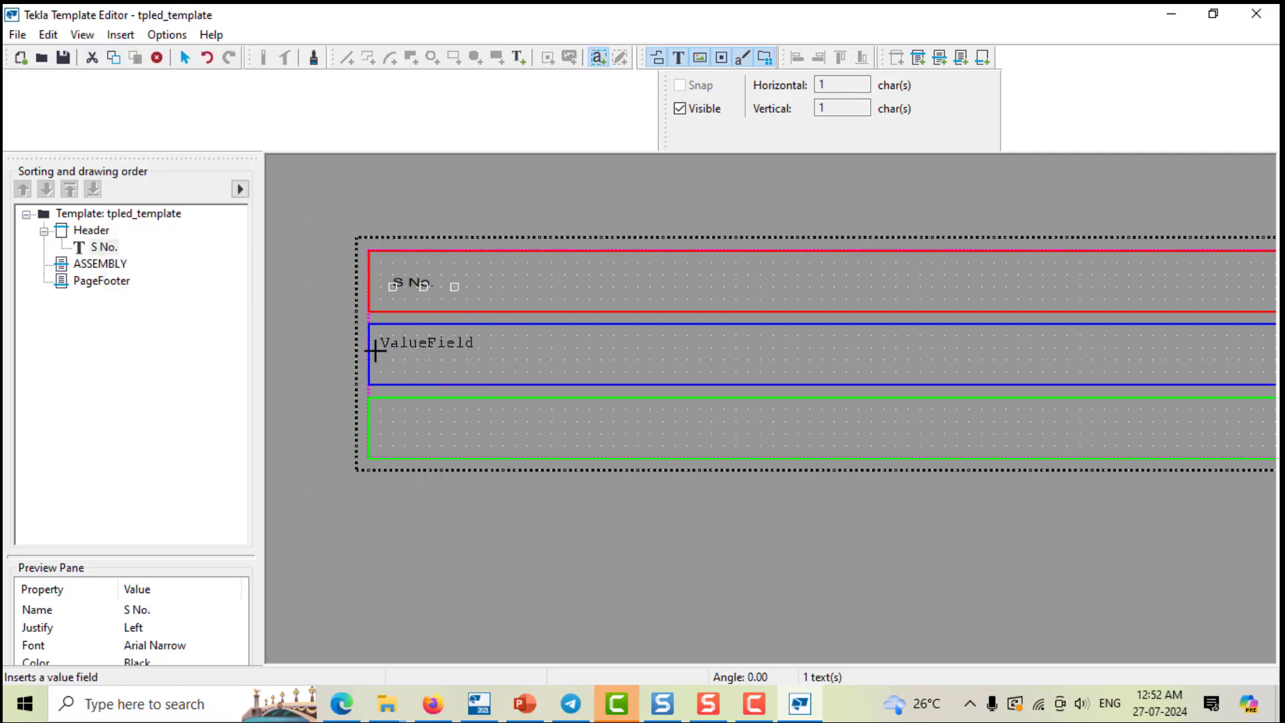
scroll(375, 351, "up", 3)
left_click(390, 365)
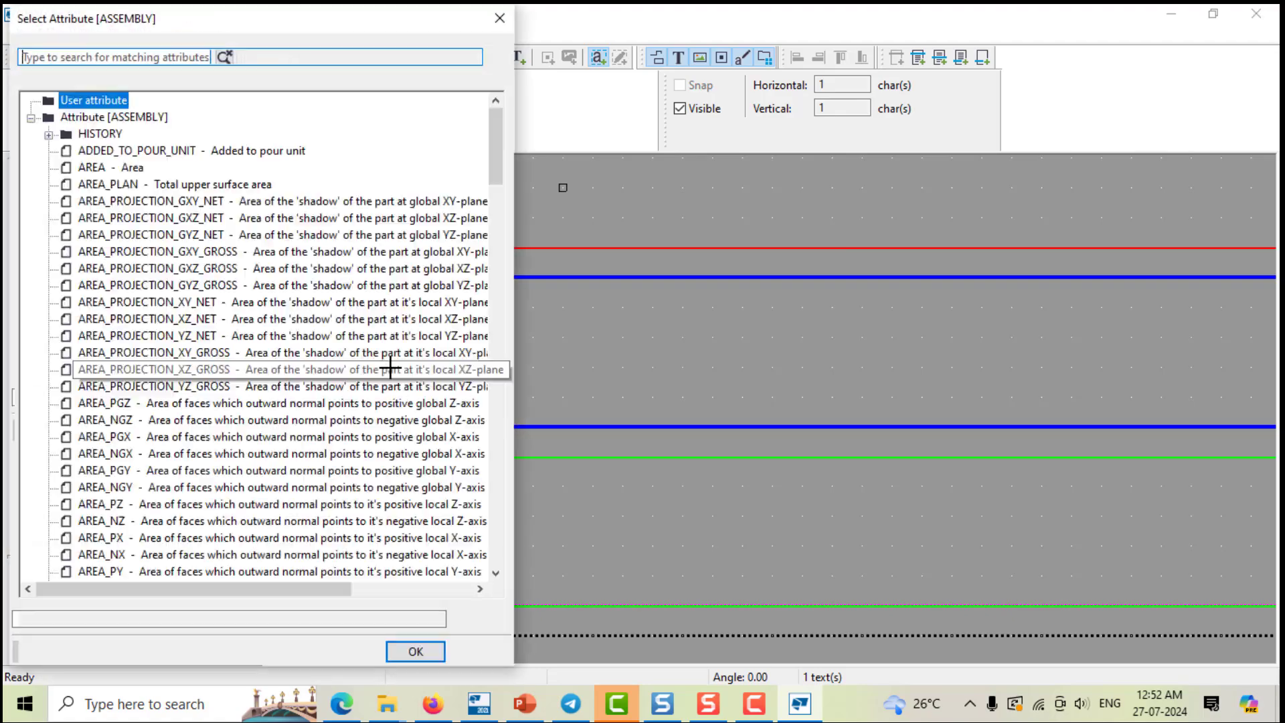
left_click_drag(503, 134, 504, 380)
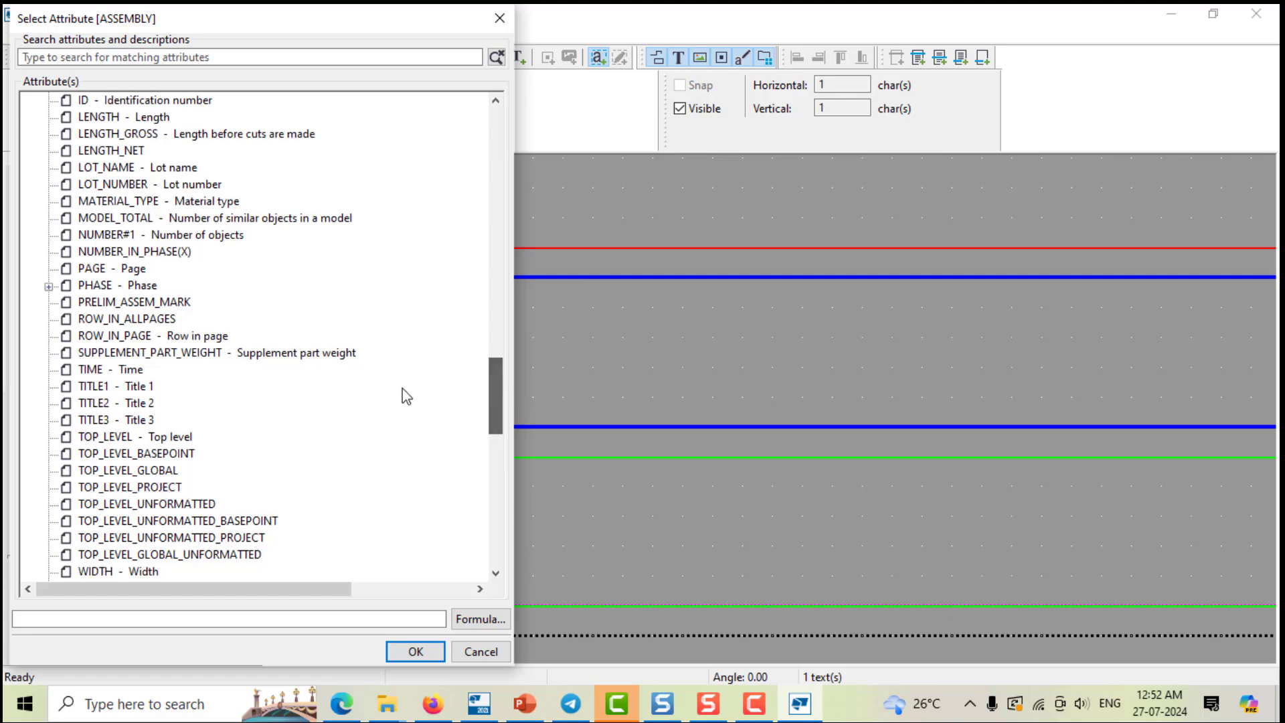
left_click(147, 336)
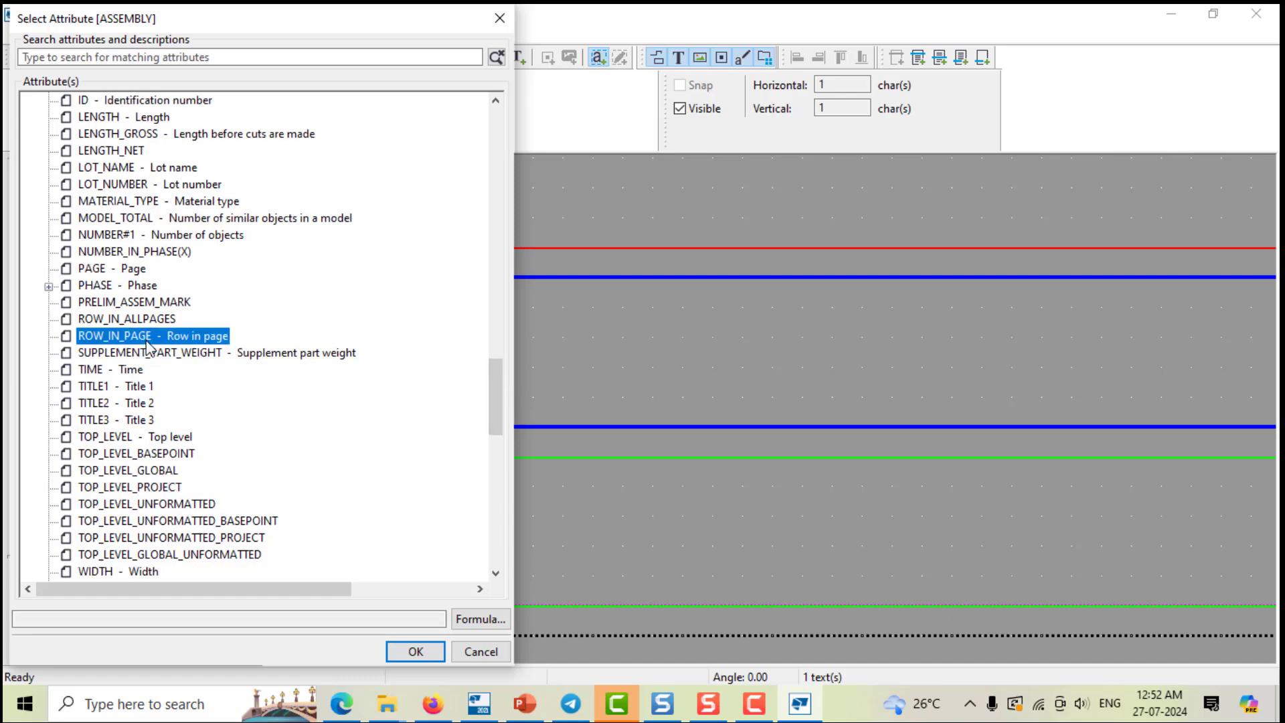
left_click(416, 651)
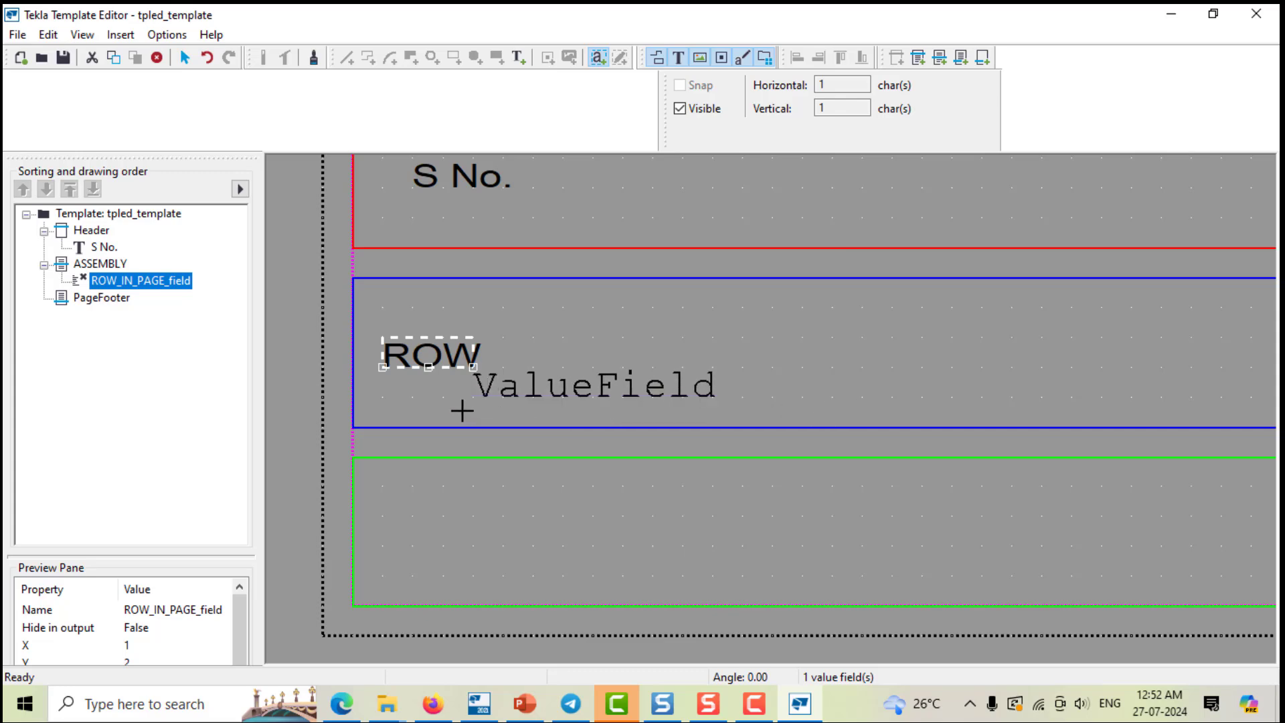
key("Escape")
Step: Check the formula of the ROW_IN_PAGE value field for correctness, accept it and apply the field's properties
double_click(443, 361)
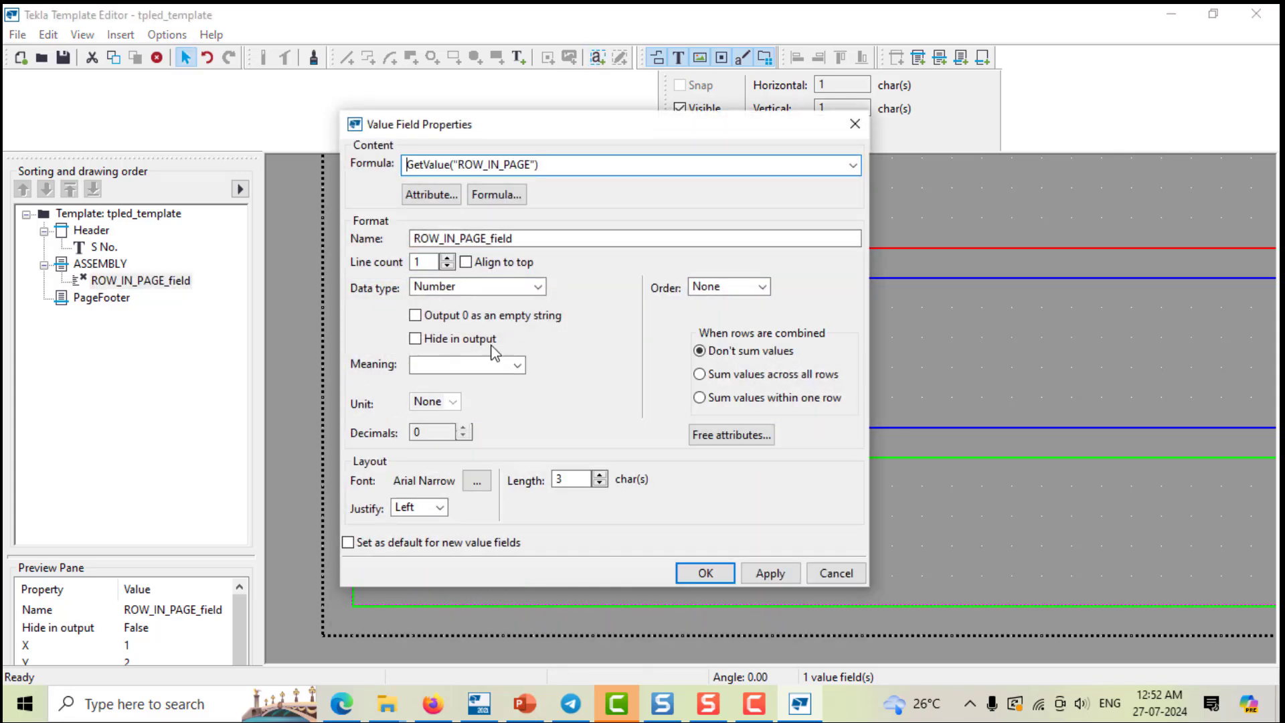
left_click(512, 195)
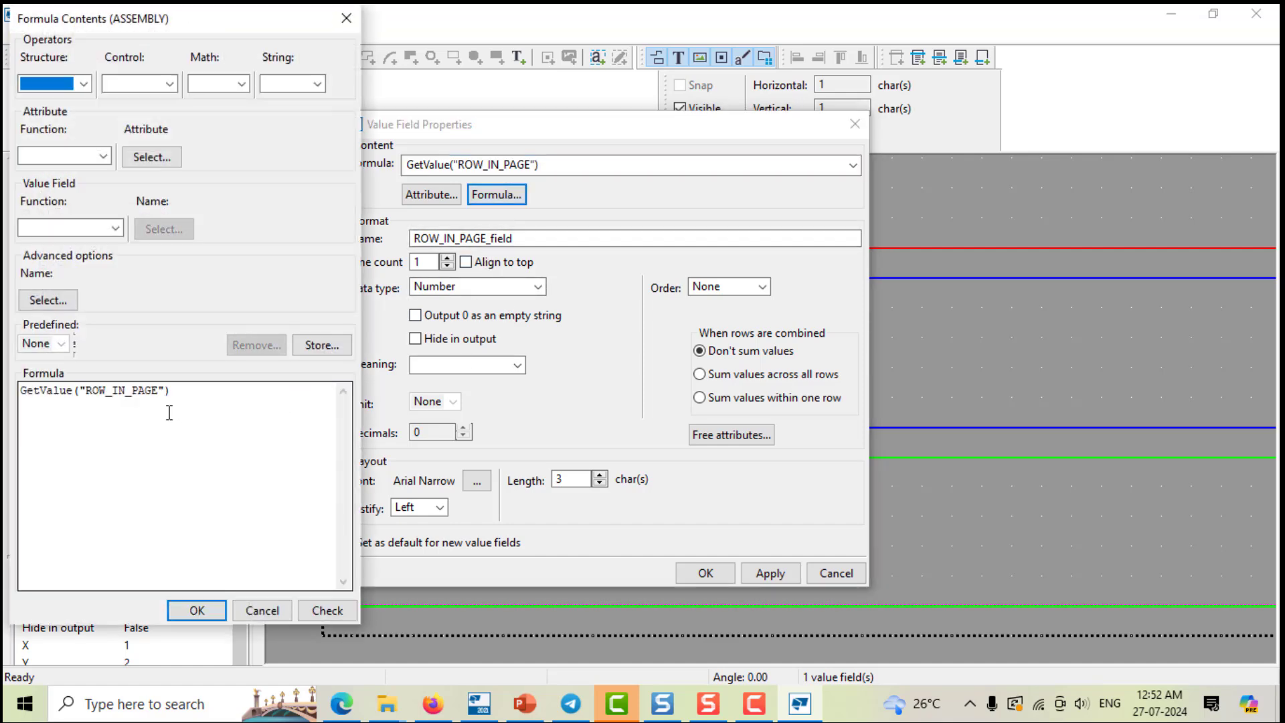
left_click(169, 412)
key("ctrl+a")
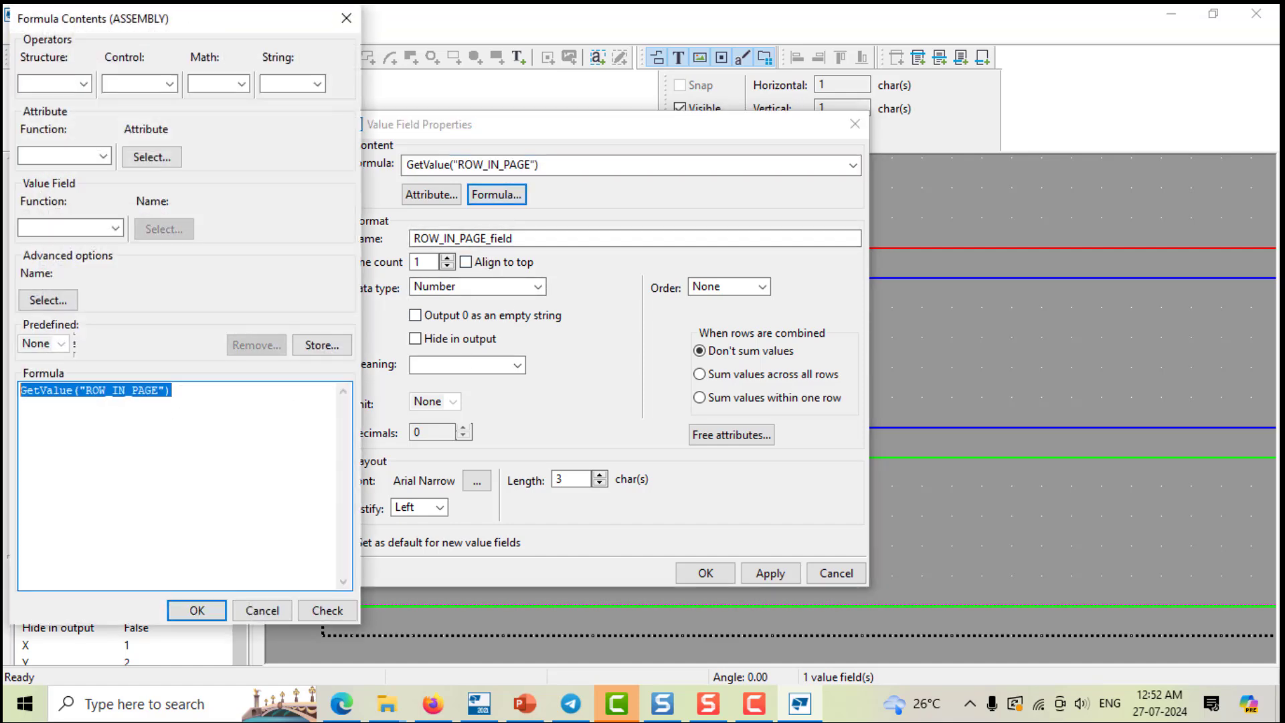
left_click(328, 612)
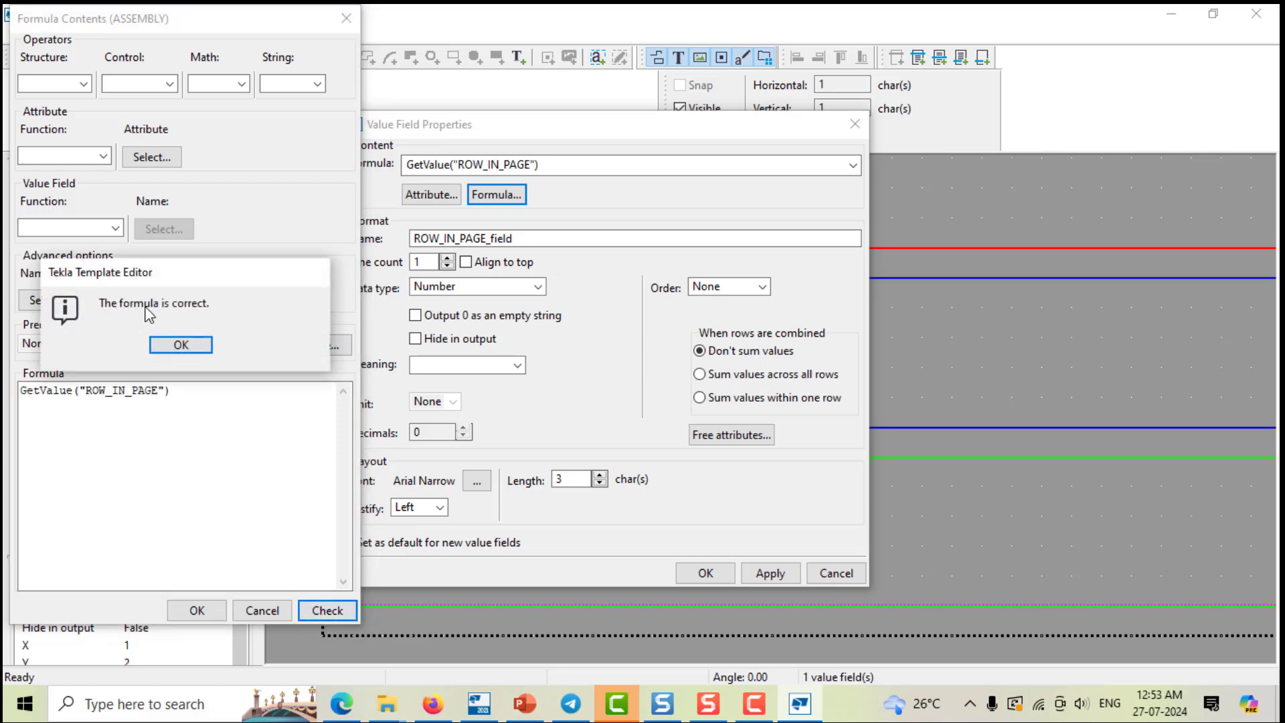
left_click(182, 345)
left_click(196, 610)
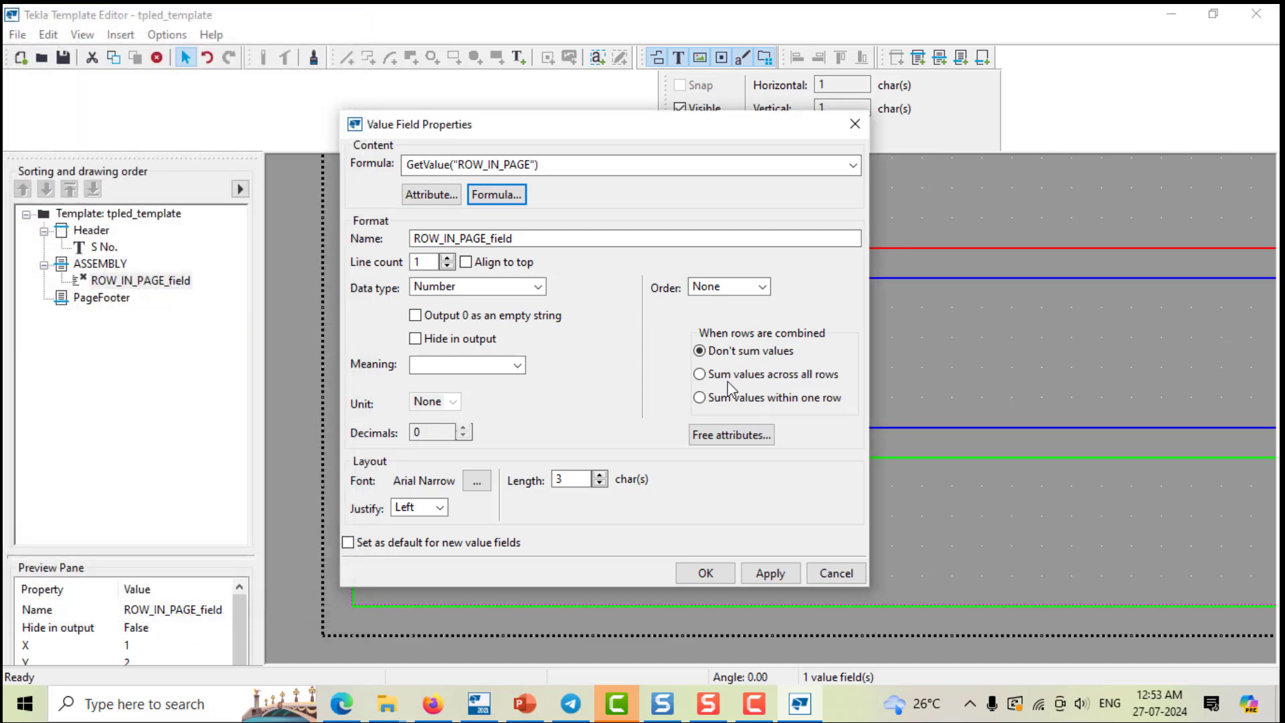
left_click(768, 572)
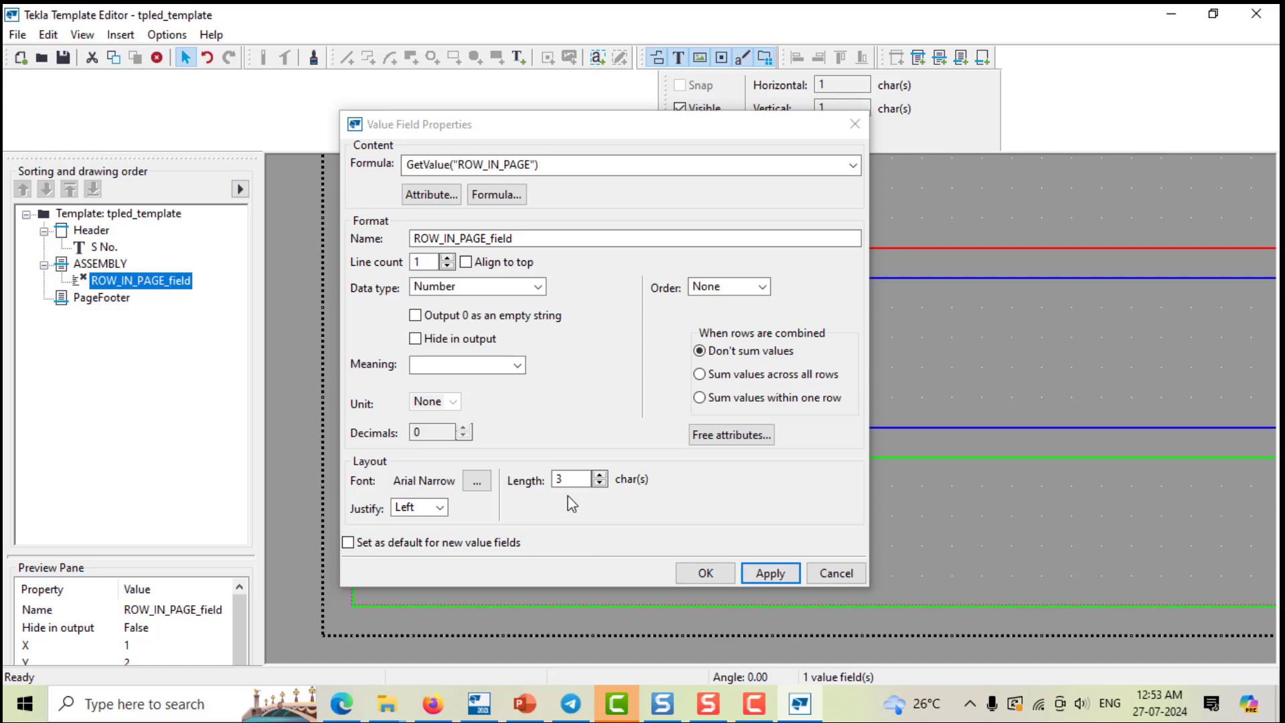
Step: Set the font color of the ROW_IN_PAGE value field to Red and confirm its properties
left_click(476, 483)
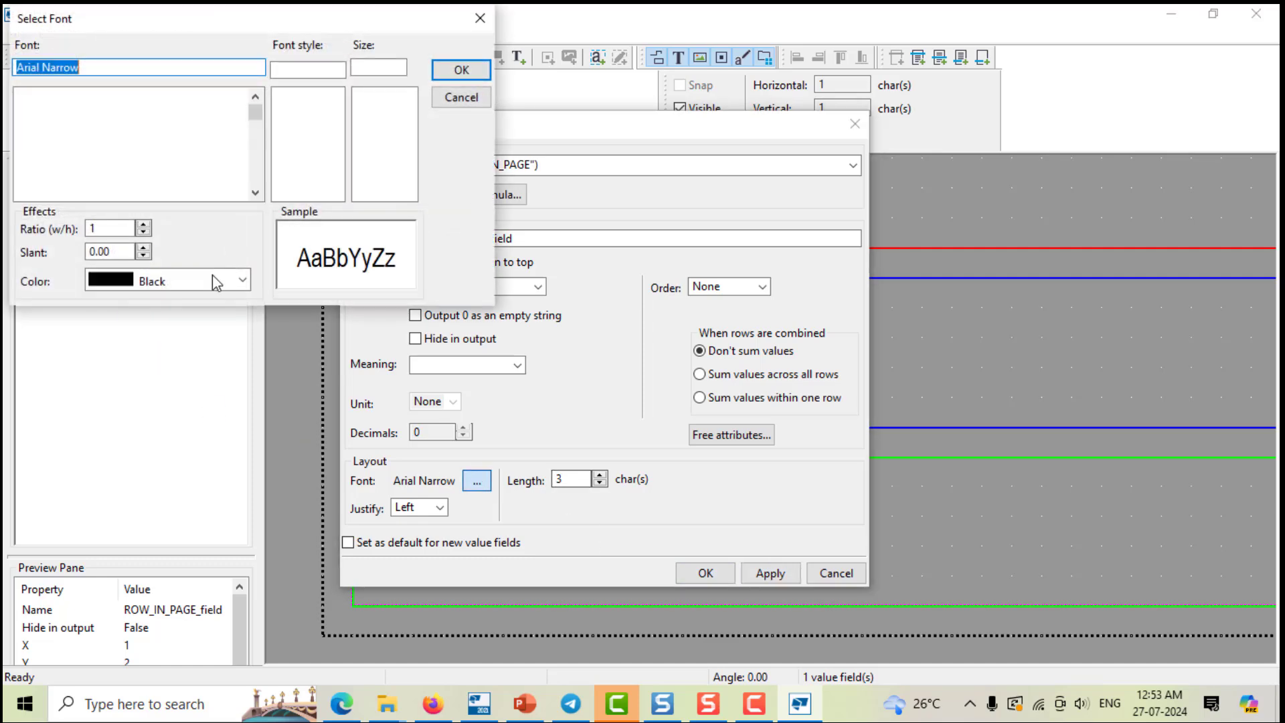
left_click(213, 281)
left_click(147, 347)
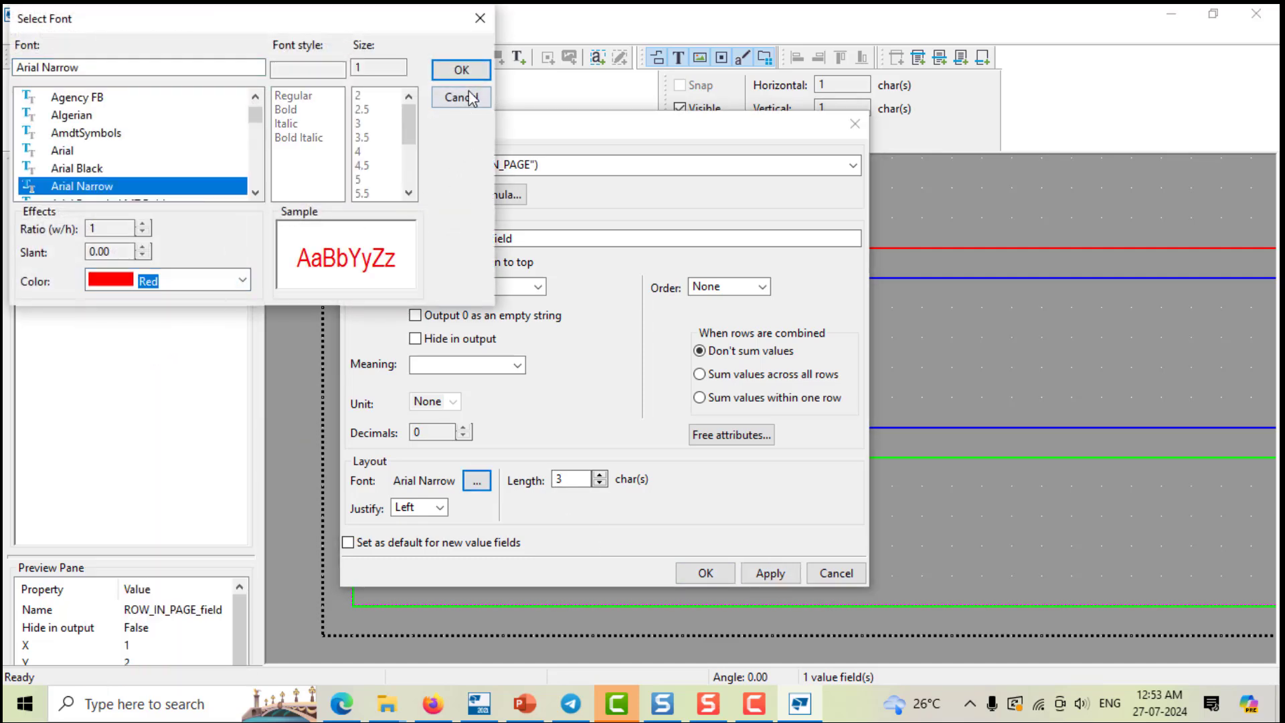
left_click(471, 72)
left_click(769, 574)
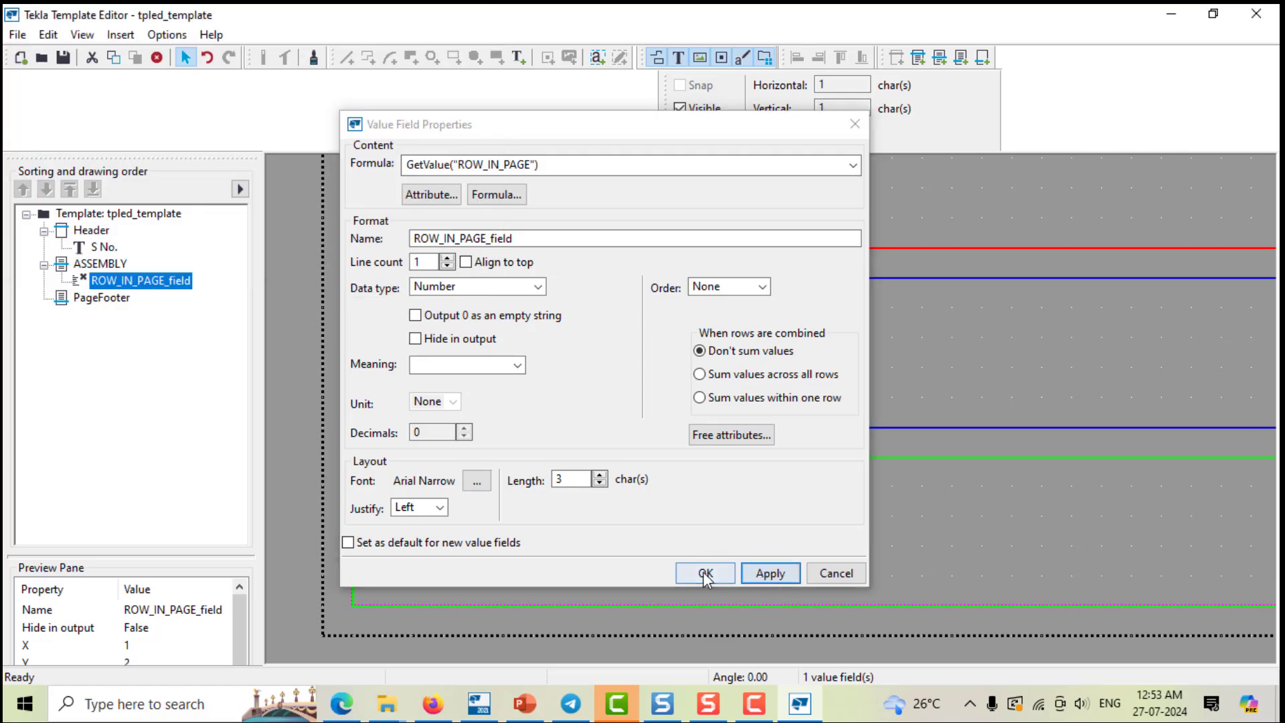
left_click(707, 573)
Step: Insert the text "ASSEMBLY MARK" in the header beside "S No.", consulting the heading in the PowerPoint table, and end text placement
scroll(691, 393, "down", 4)
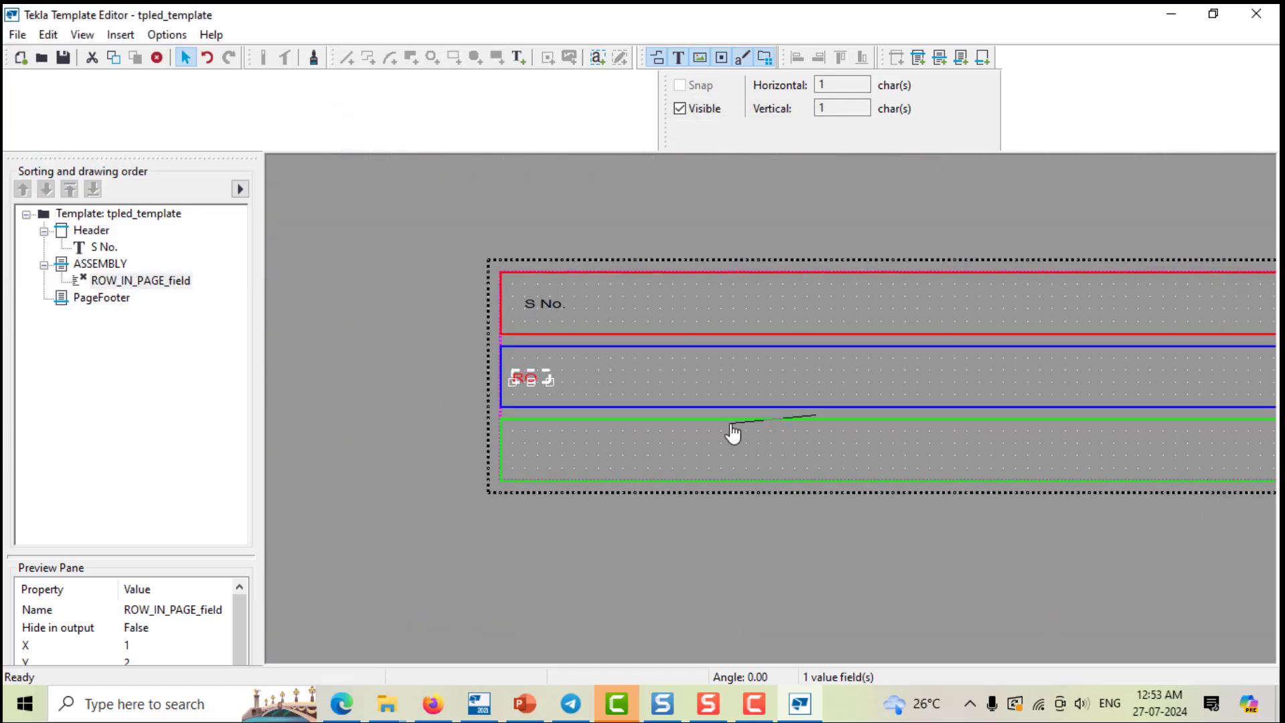
left_click(690, 303)
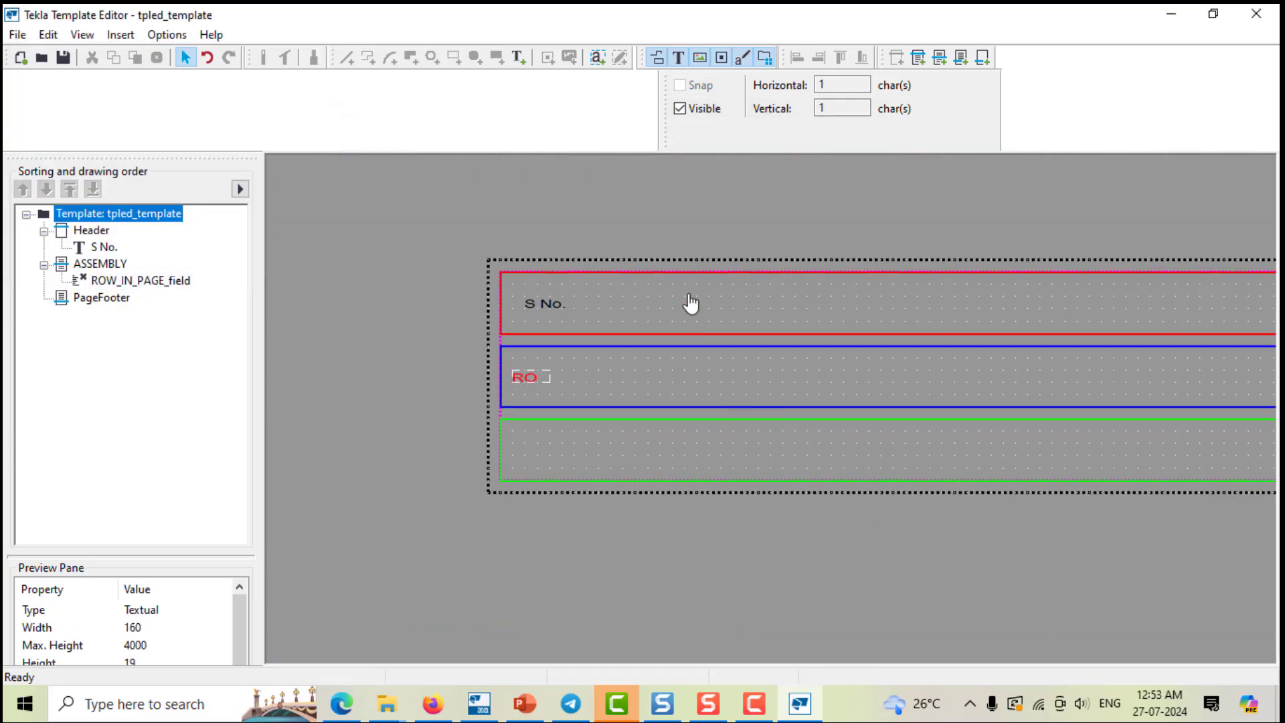
left_click(121, 34)
left_click(130, 183)
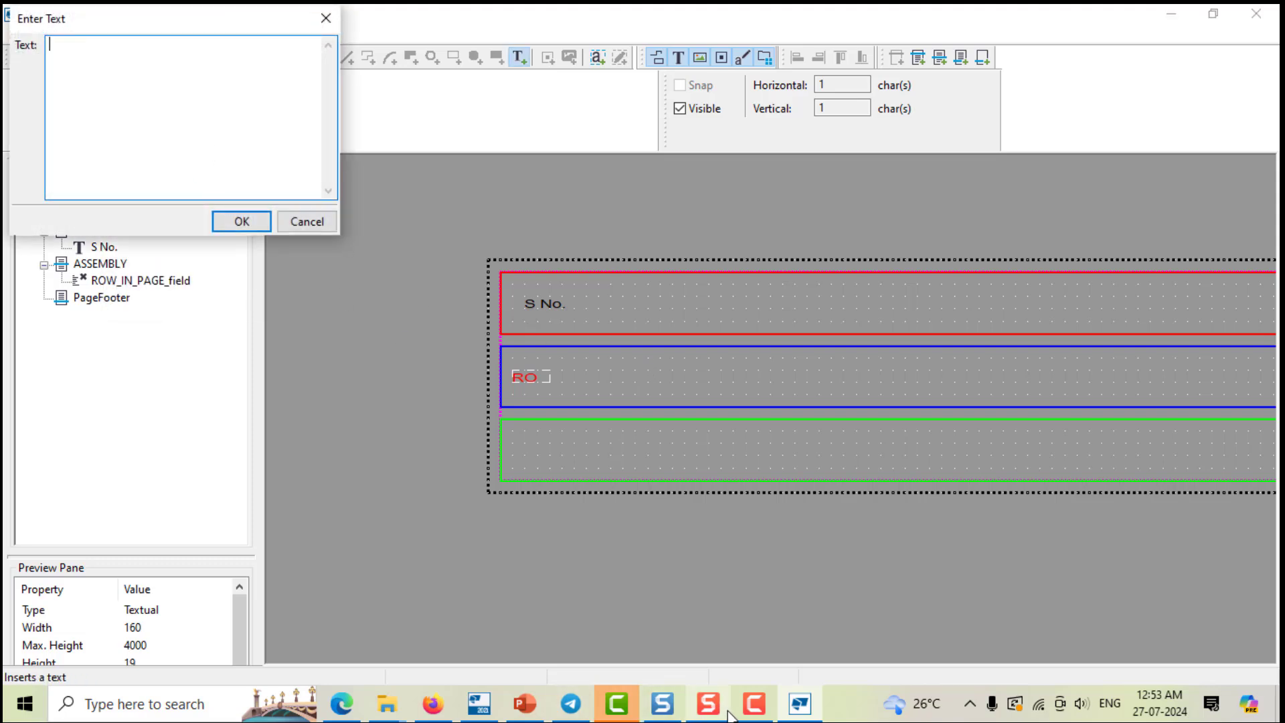
left_click(524, 704)
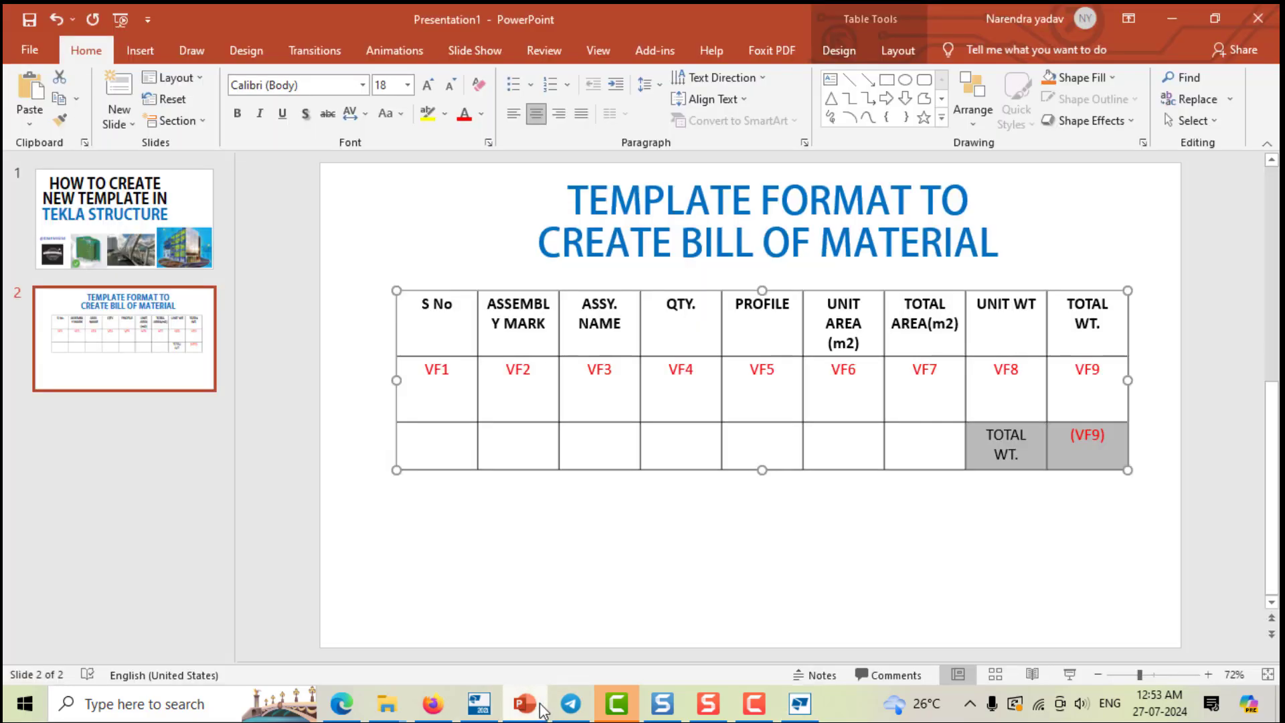
left_click(526, 704)
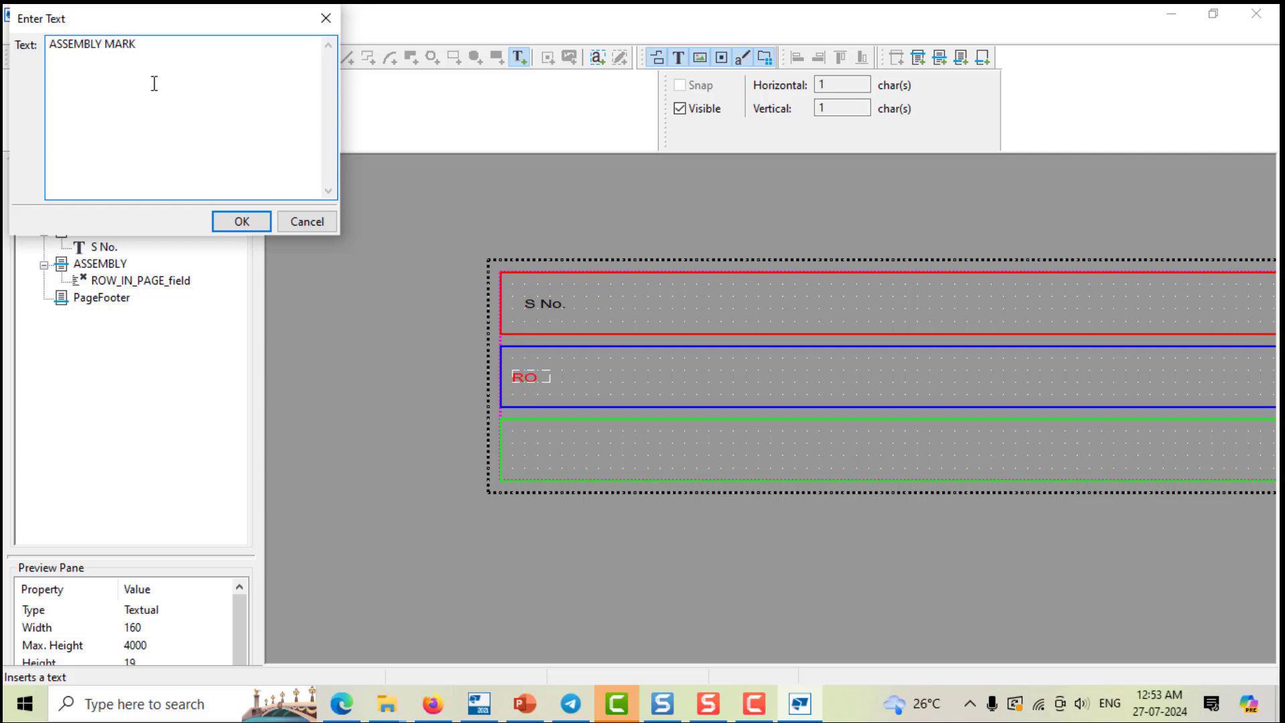
left_click(241, 222)
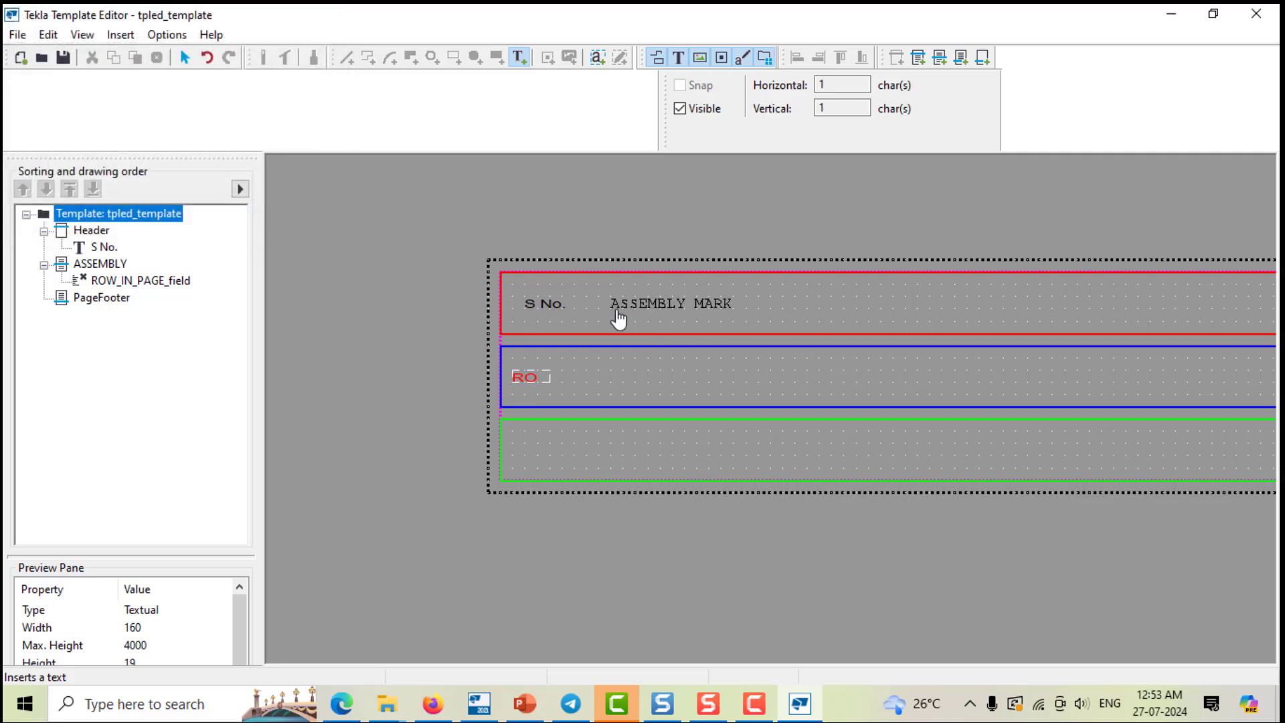
scroll(617, 321, "up", 3)
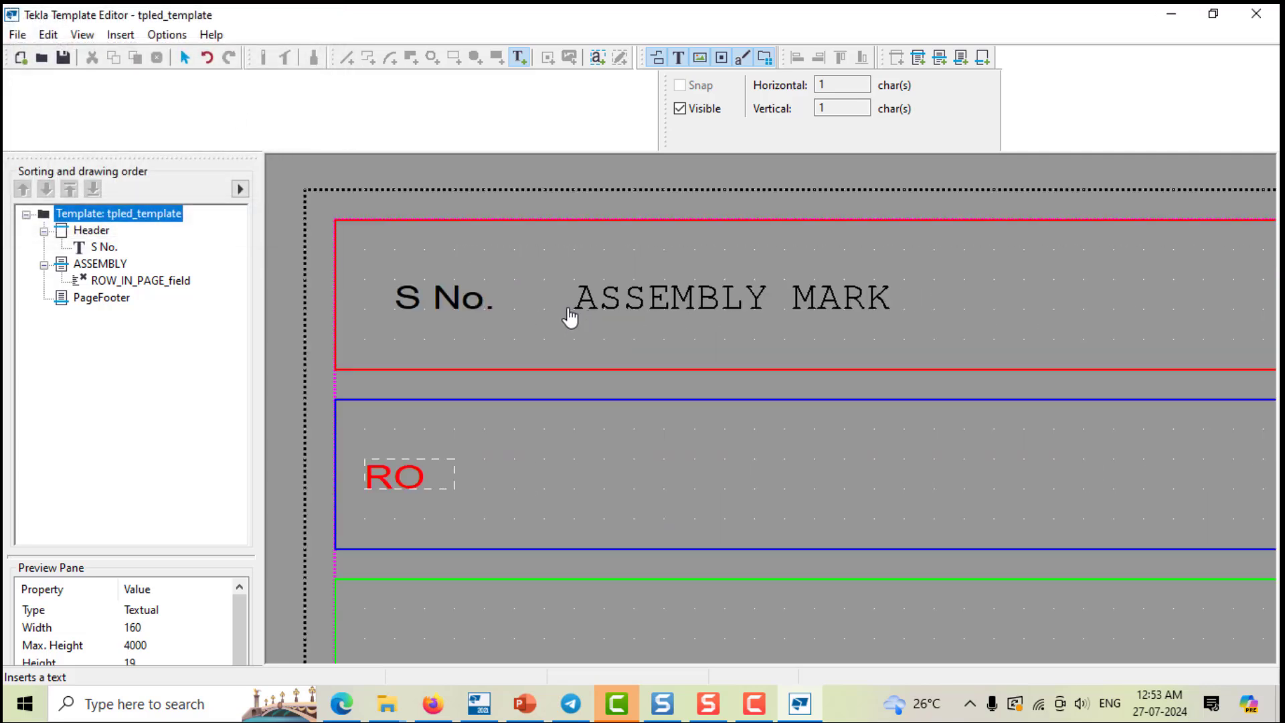
left_click(569, 317)
key("Escape")
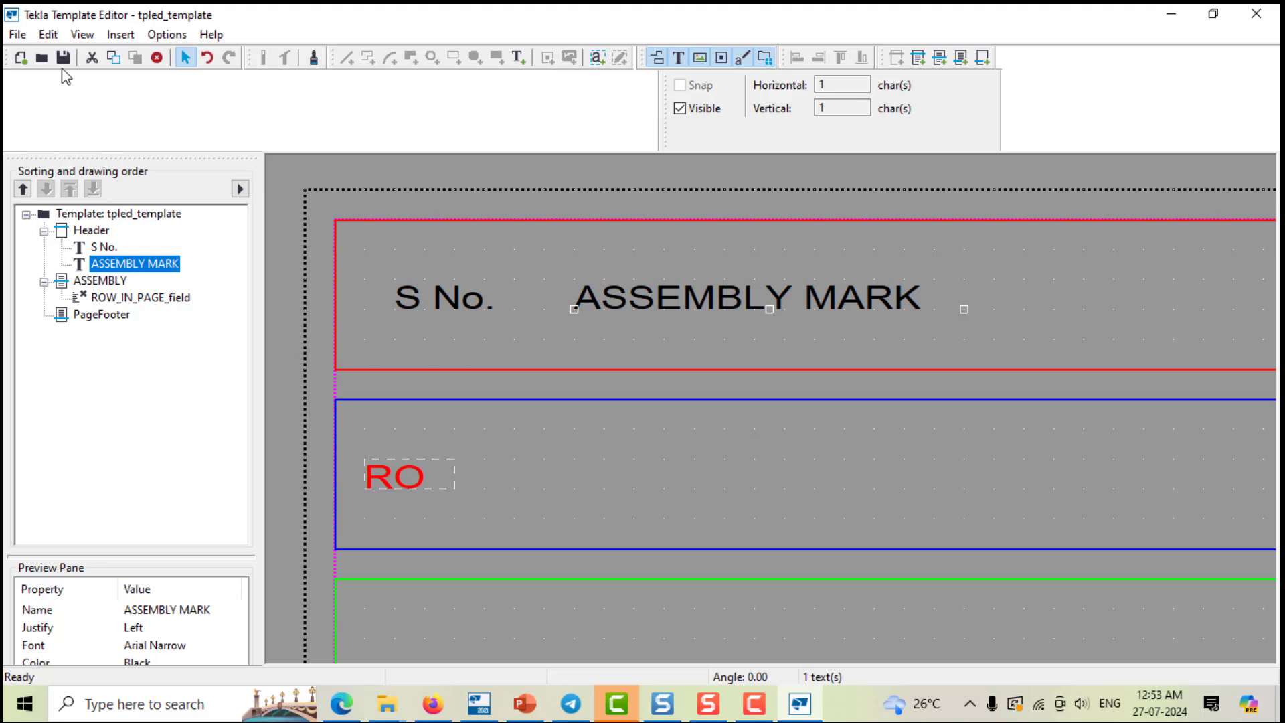
Step: Insert a value field with the ASSEMBLY_POS attribute in the ASSEMBLY row, beneath the "ASSEMBLY MARK" heading, and end field placement
left_click(121, 34)
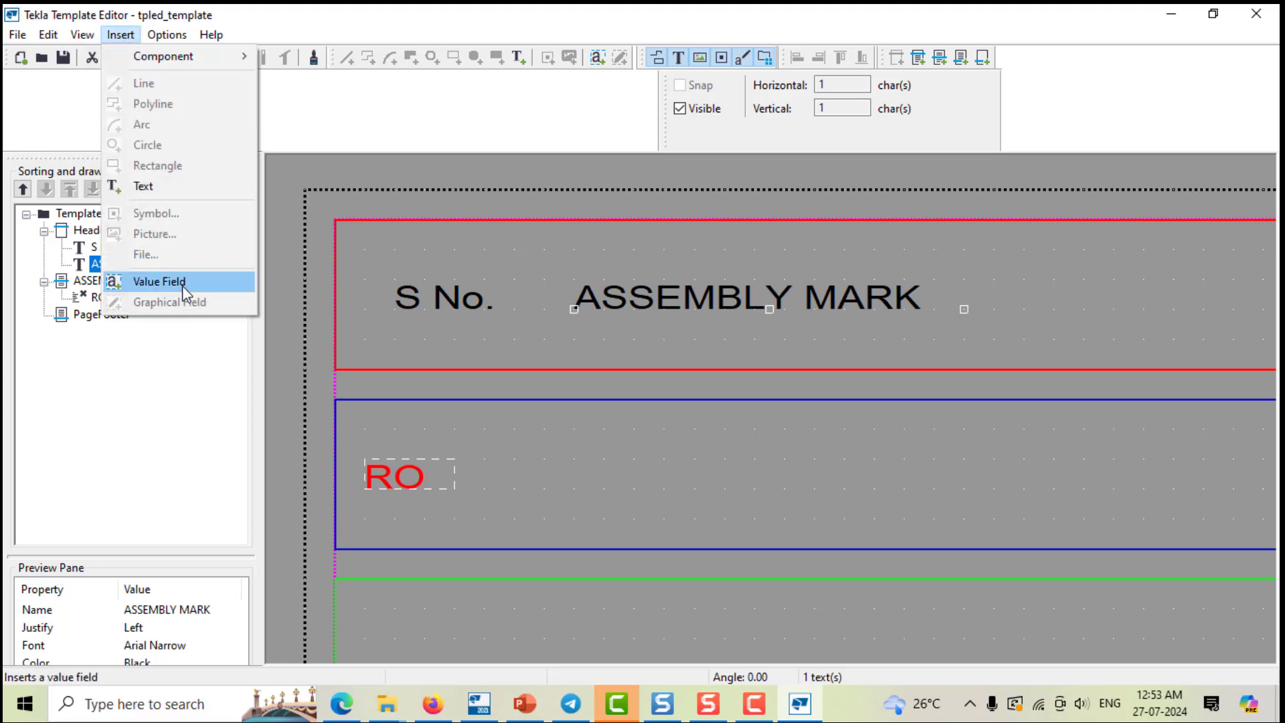
left_click(159, 282)
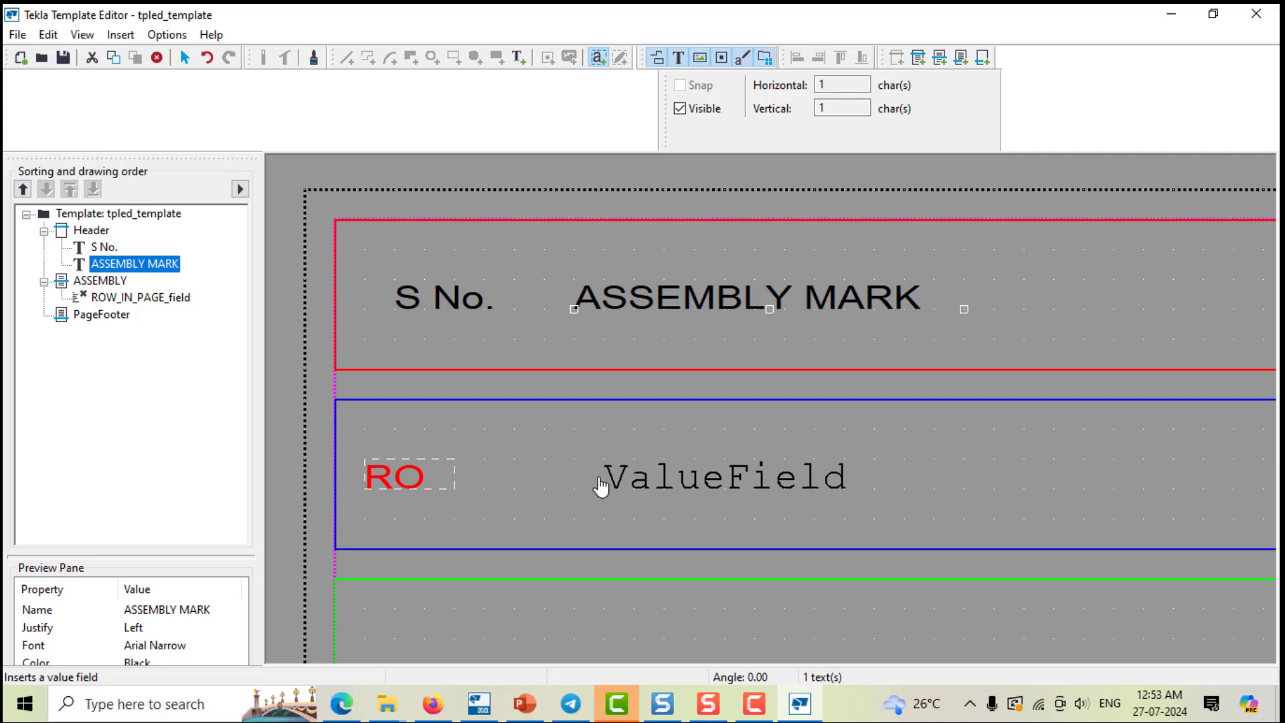
left_click(601, 483)
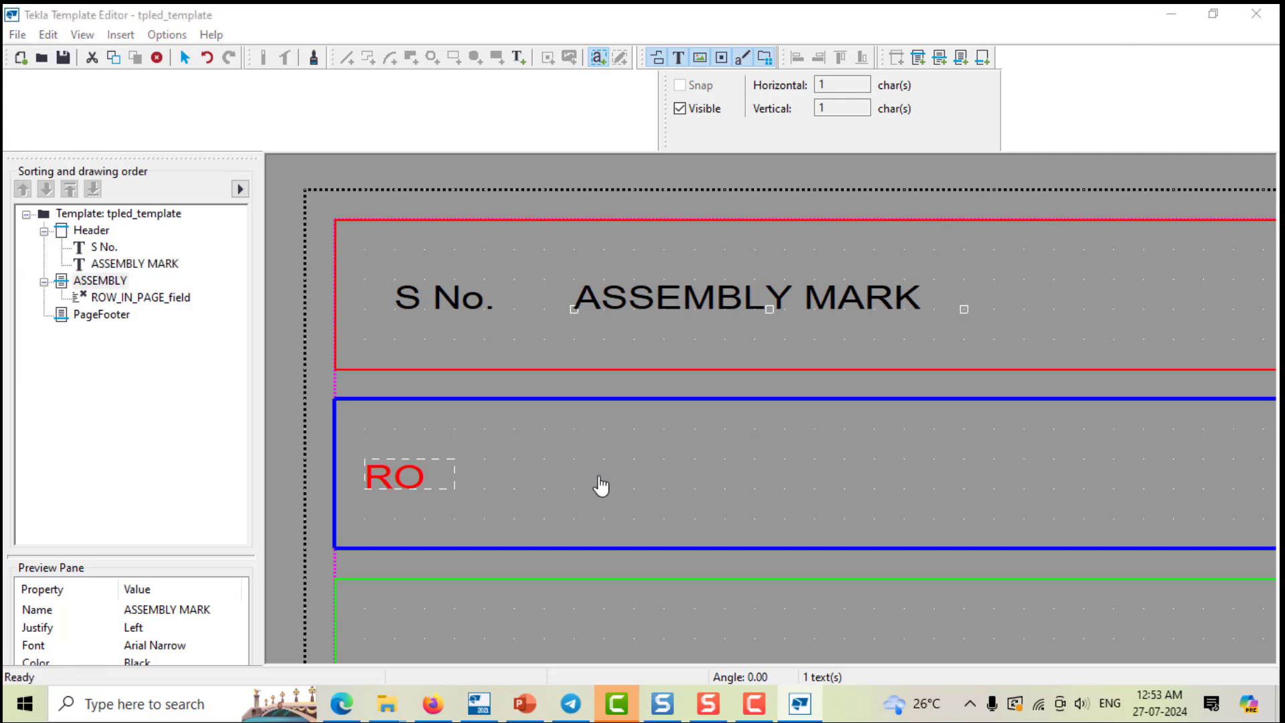
left_click_drag(498, 143, 493, 250)
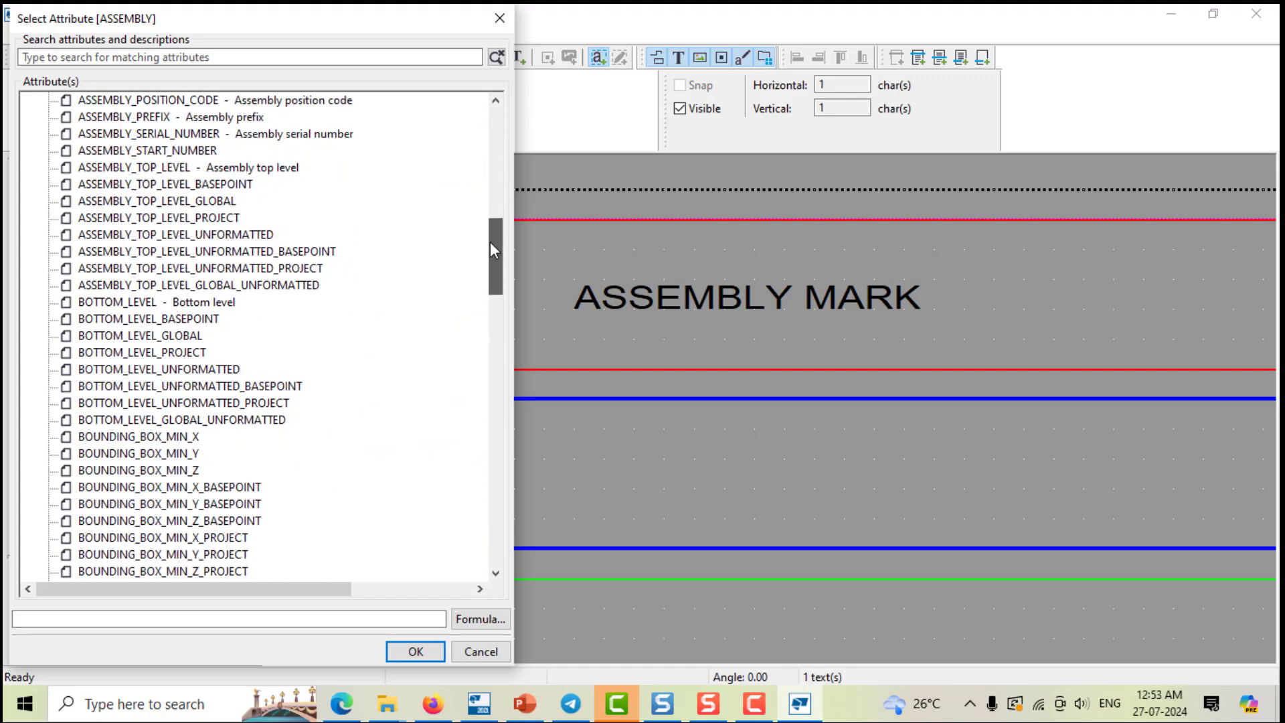
left_click_drag(491, 243, 504, 207)
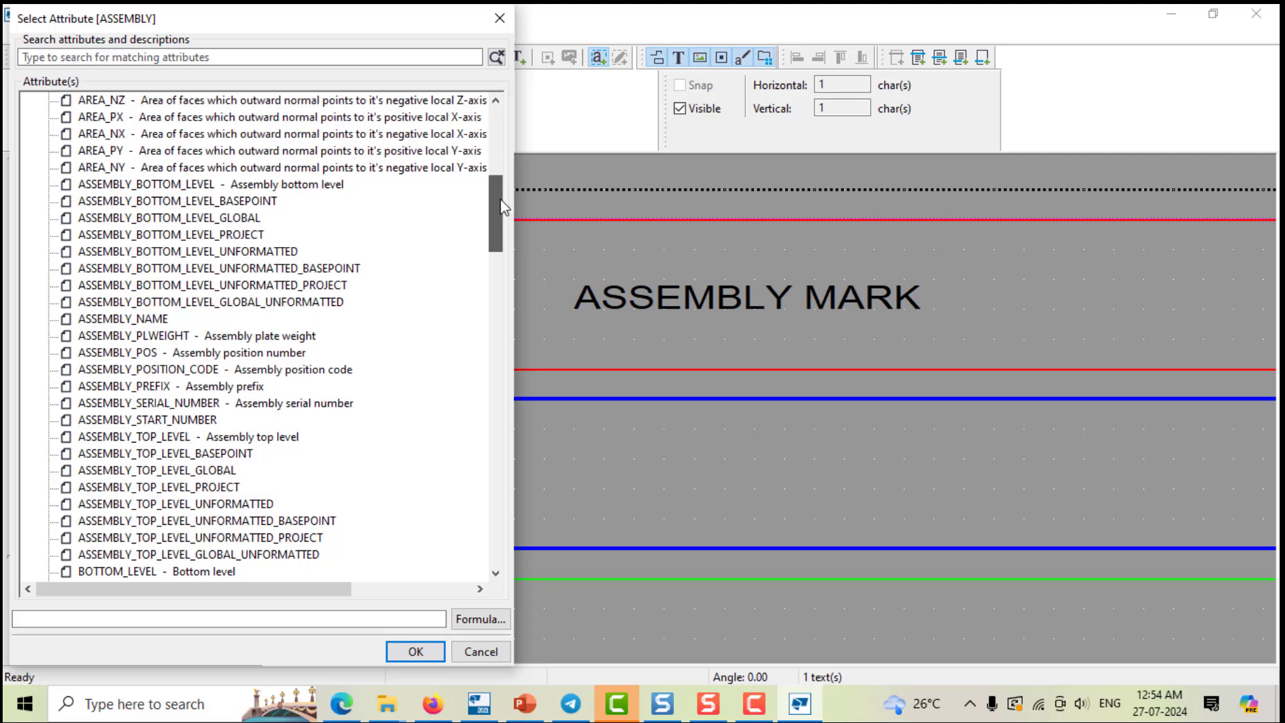
left_click(256, 355)
left_click(410, 646)
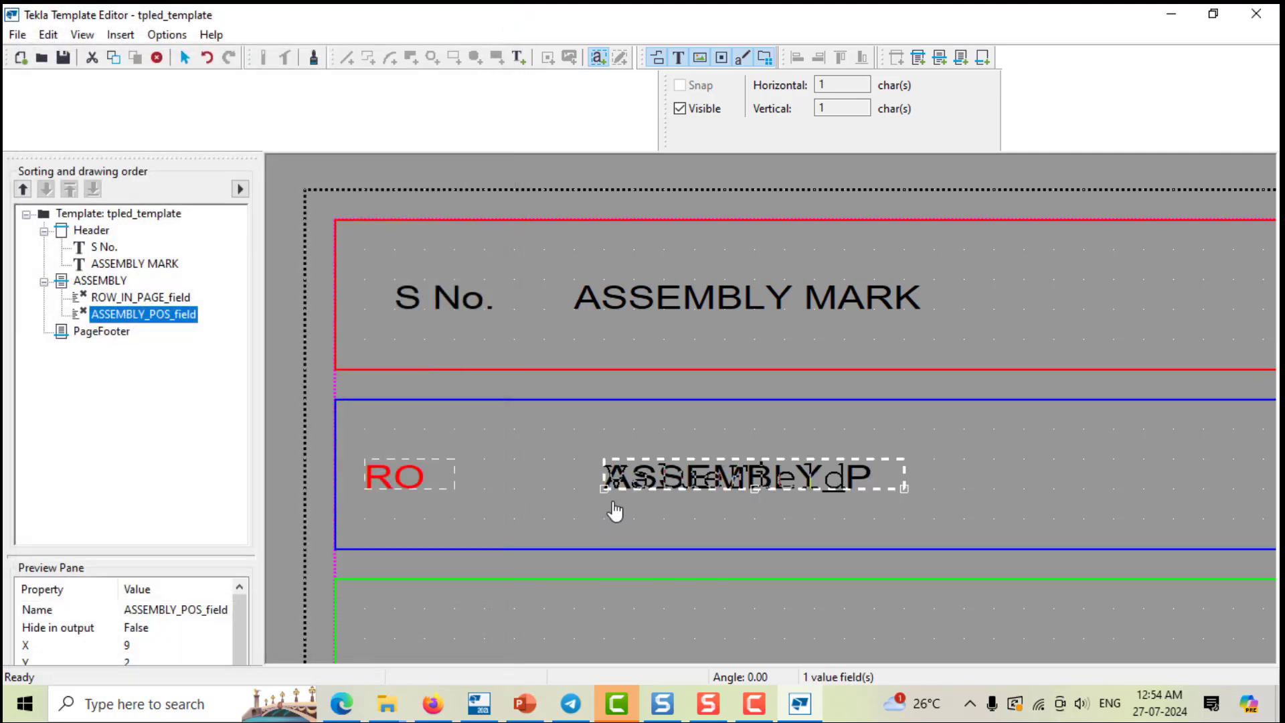
right_click(579, 351)
left_click(623, 356)
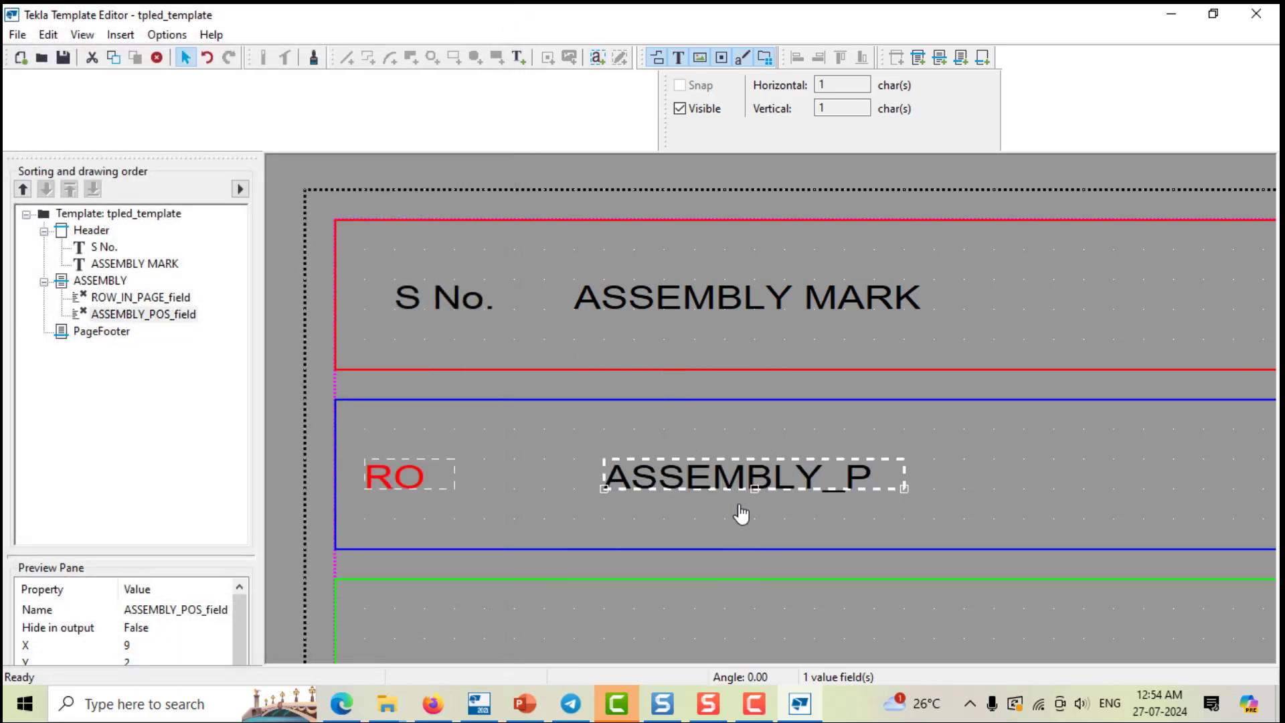
Step: Check the formula of the ASSEMBLY_POS value field for correctness, accept it and confirm the field's properties
double_click(709, 482)
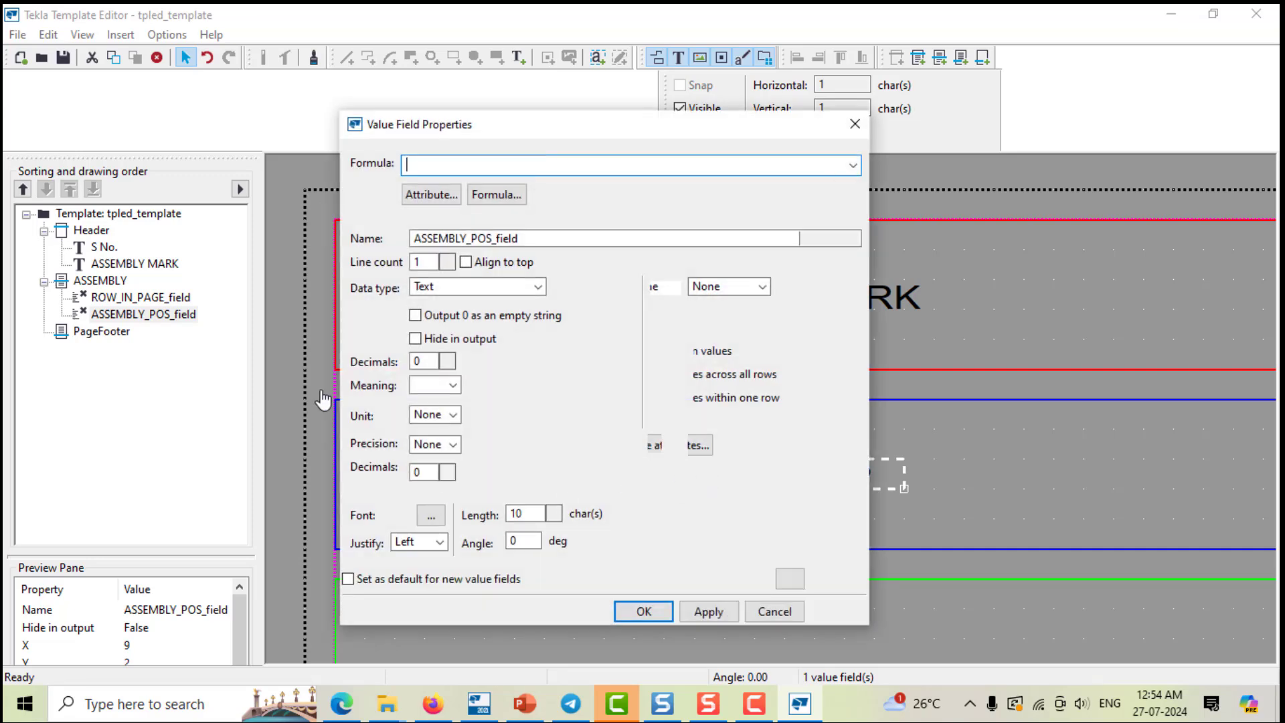
left_click_drag(520, 238, 493, 238)
left_click(495, 195)
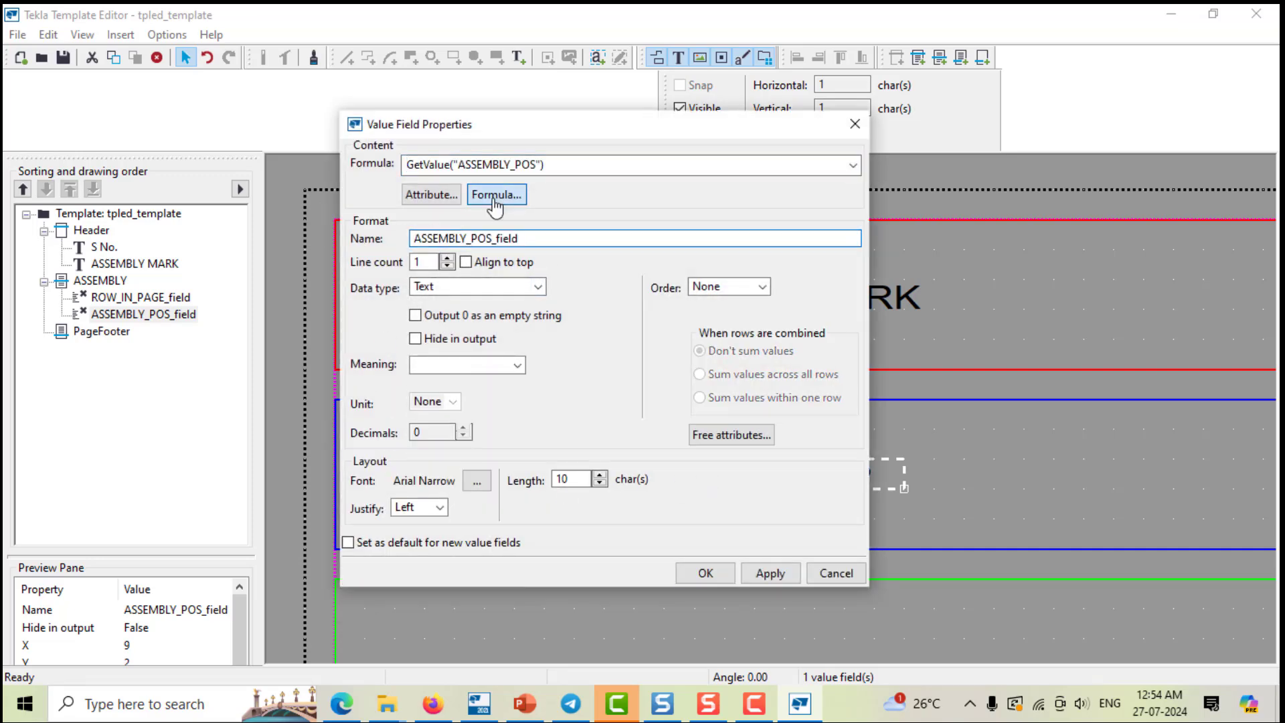
left_click(322, 609)
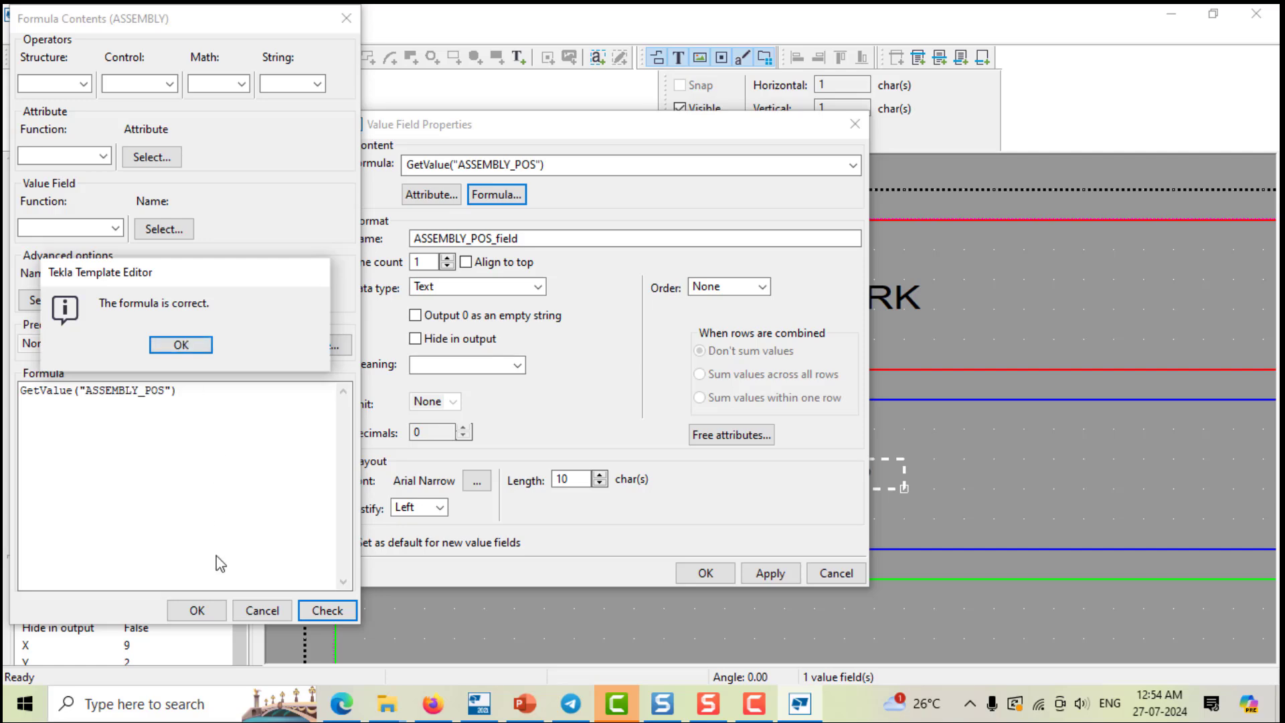
left_click(203, 347)
left_click(197, 611)
left_click(770, 573)
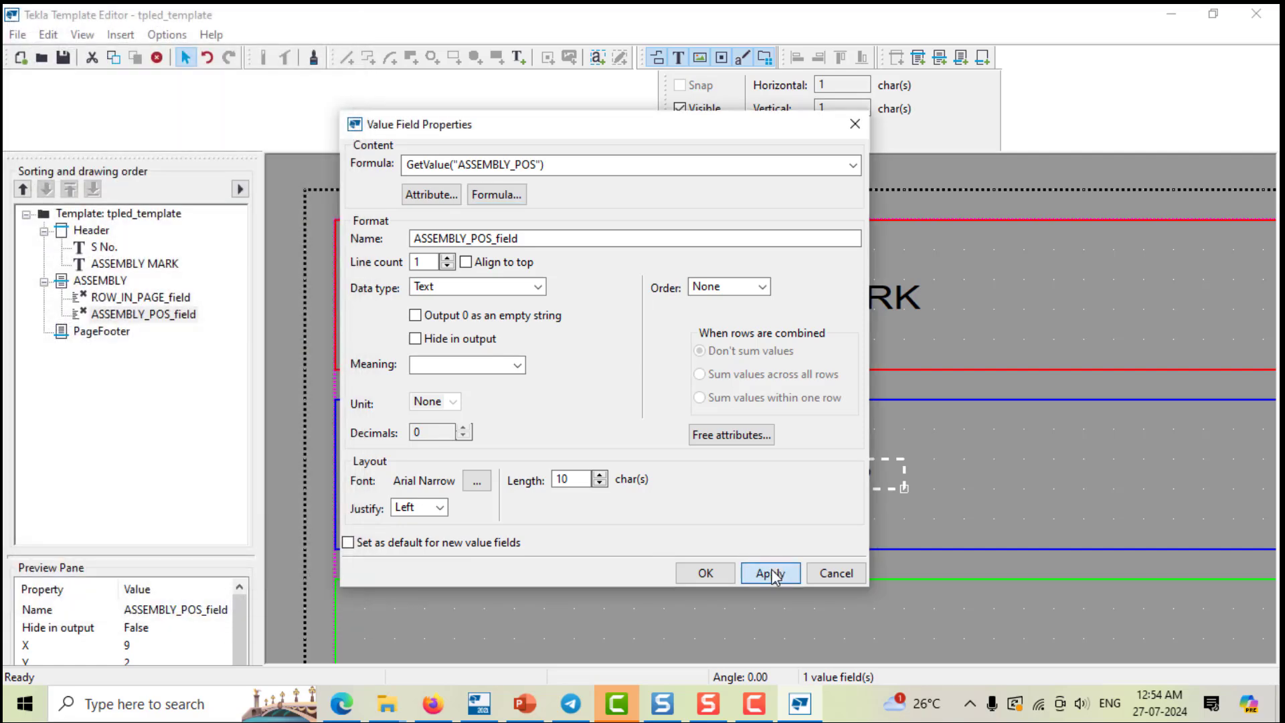
left_click(705, 573)
Step: Set the font color of the ASSEMBLY_POS value field to Red and confirm its properties
double_click(756, 483)
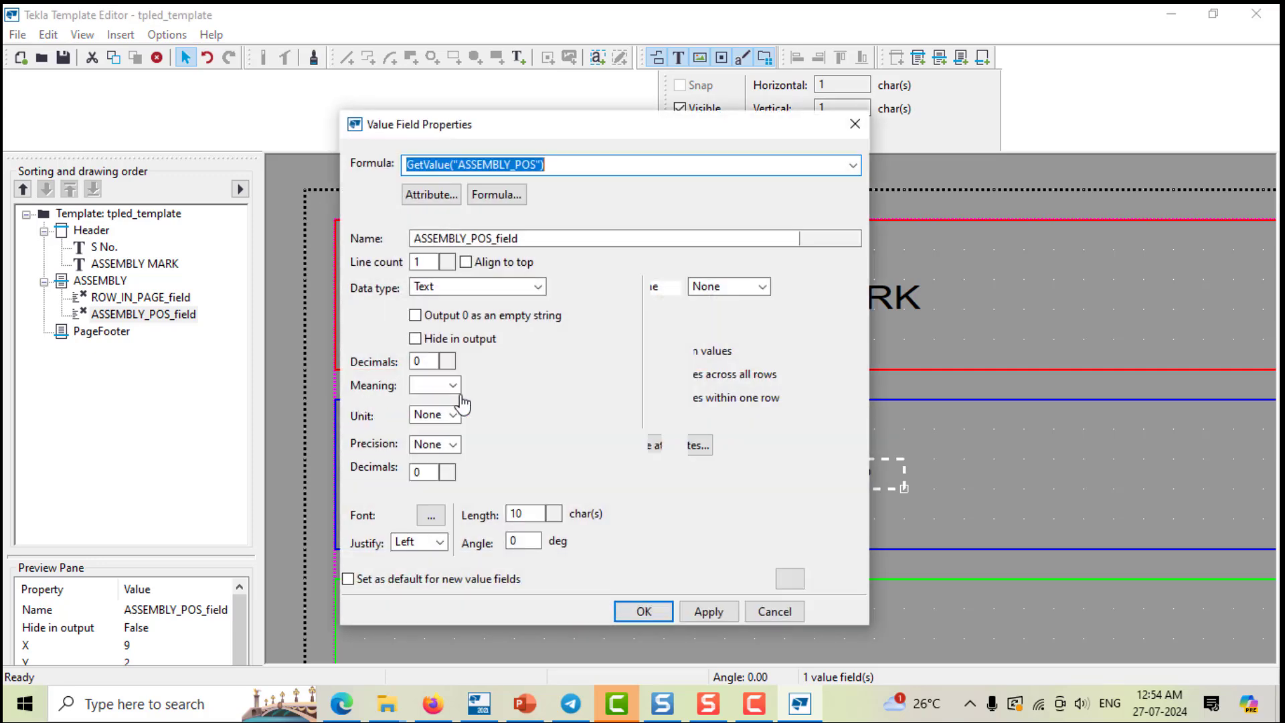
left_click(475, 482)
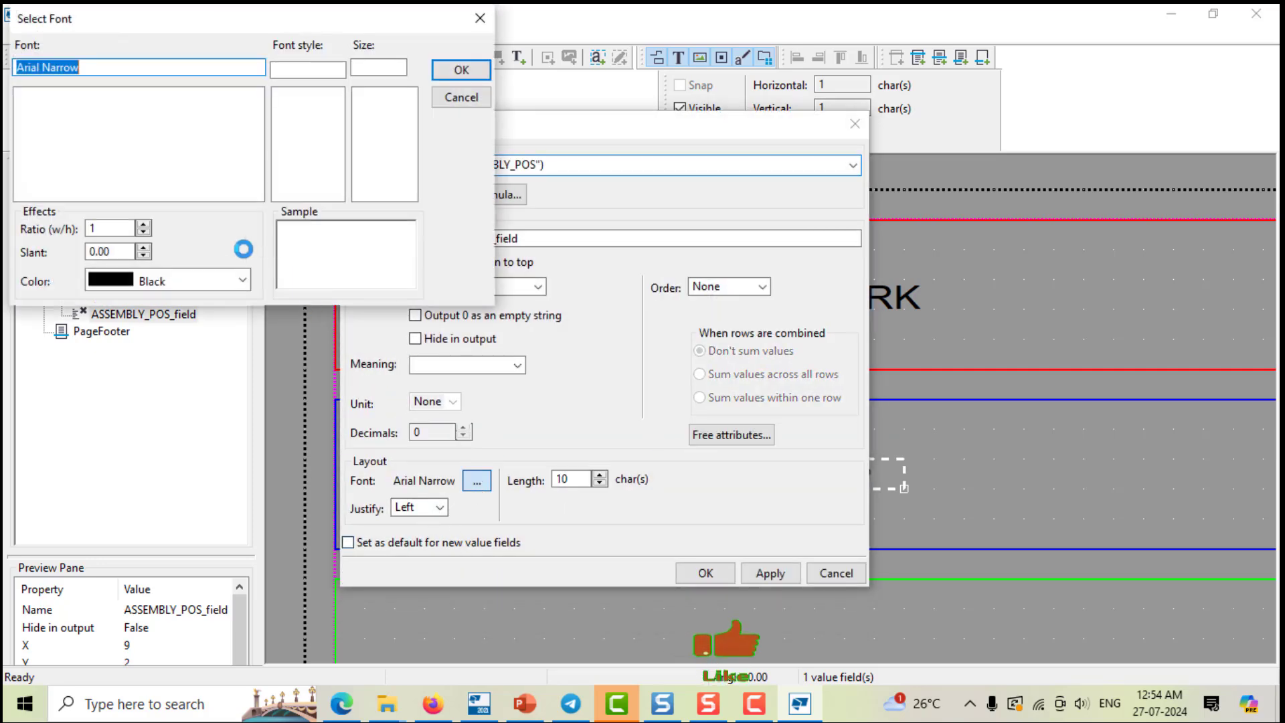
left_click(196, 281)
left_click(168, 348)
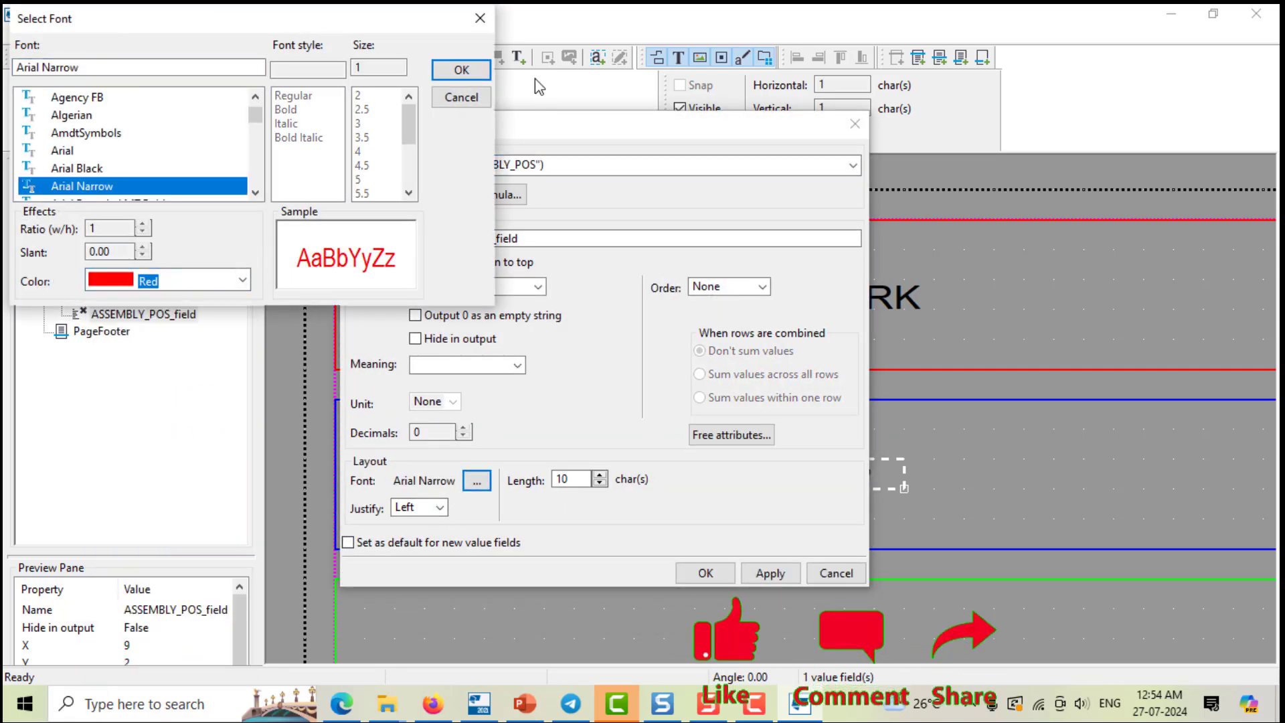
left_click(461, 70)
left_click(739, 577)
left_click(703, 577)
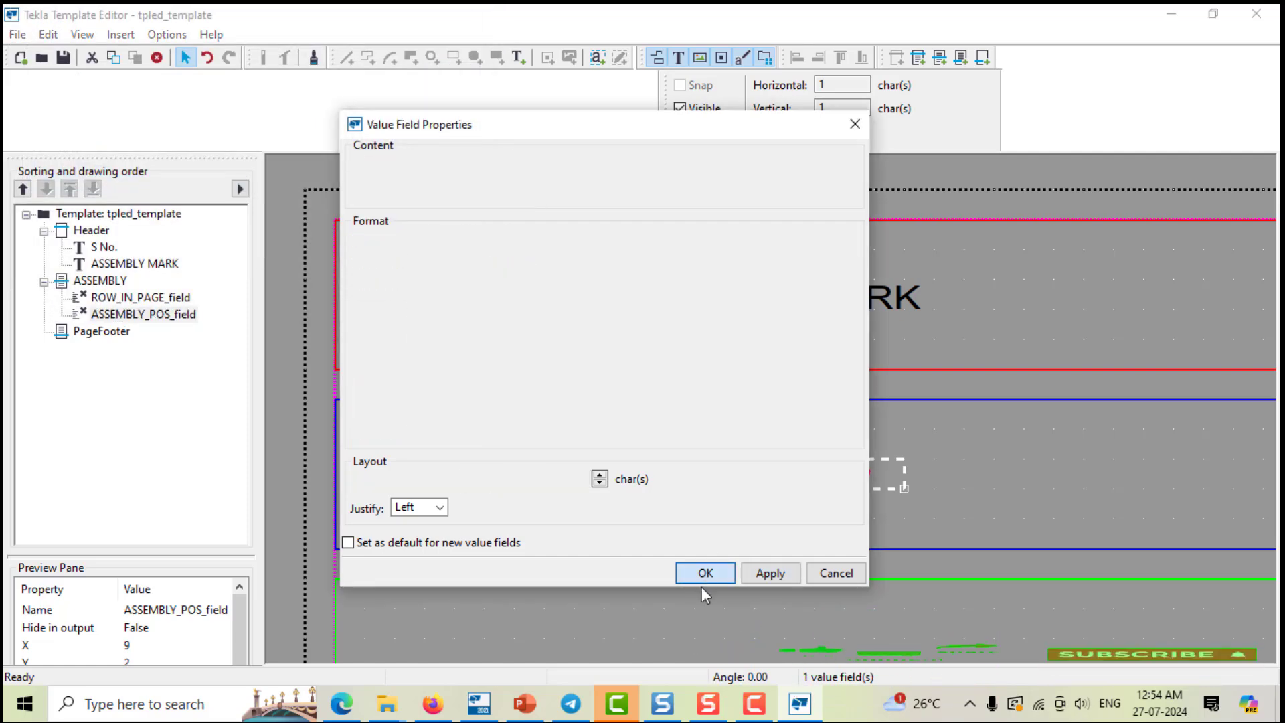
Step: Insert the text "ASSEMBLY NAME" in the header beside "ASSEMBLY MARK" and end text placement
mouse_move(1092, 440)
middle_mouse_down()
mouse_move(846, 433)
mouse_move(924, 332)
mouse_move(717, 399)
middle_mouse_up()
scroll(683, 429, "down", 3)
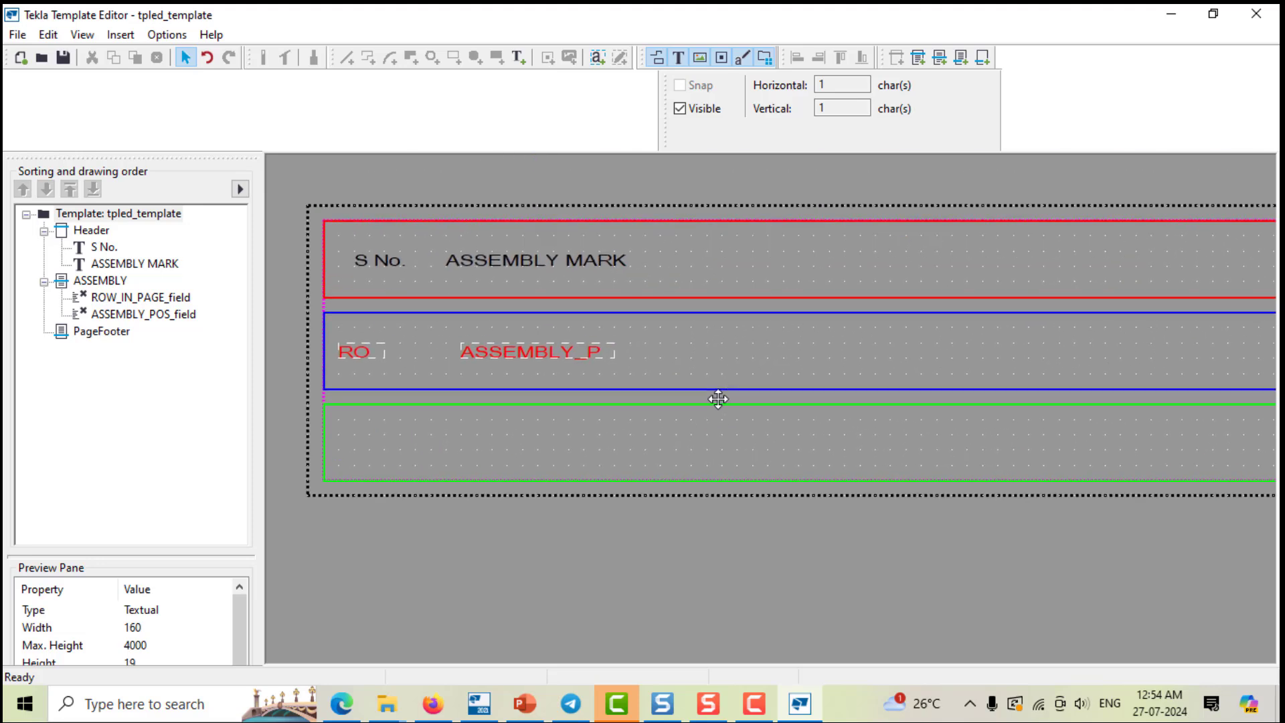
left_click(120, 35)
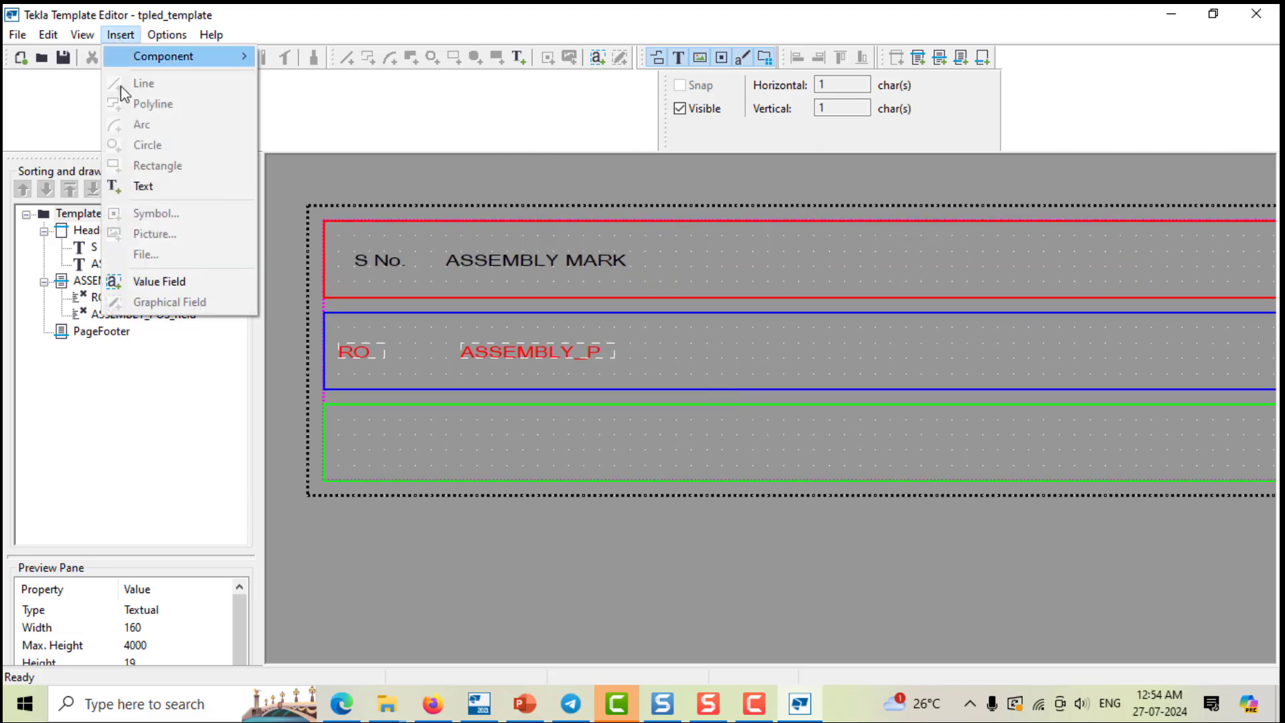
left_click(144, 183)
left_click(740, 267)
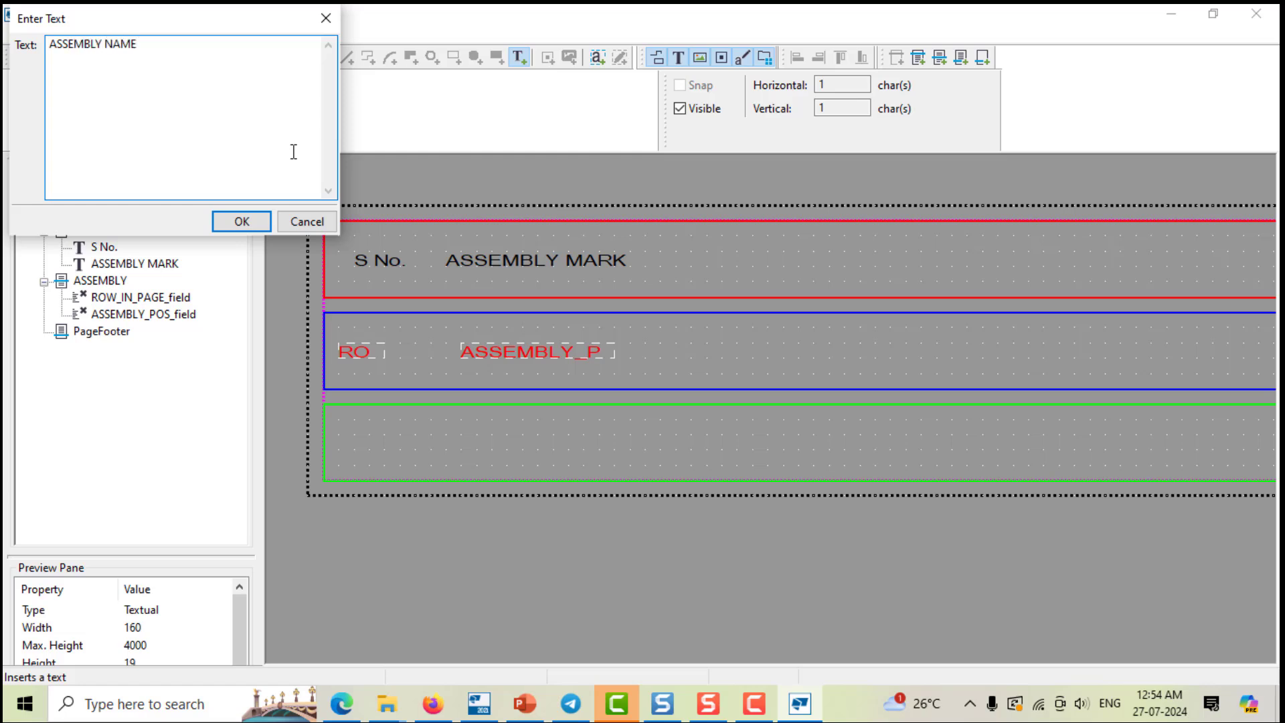
left_click(242, 221)
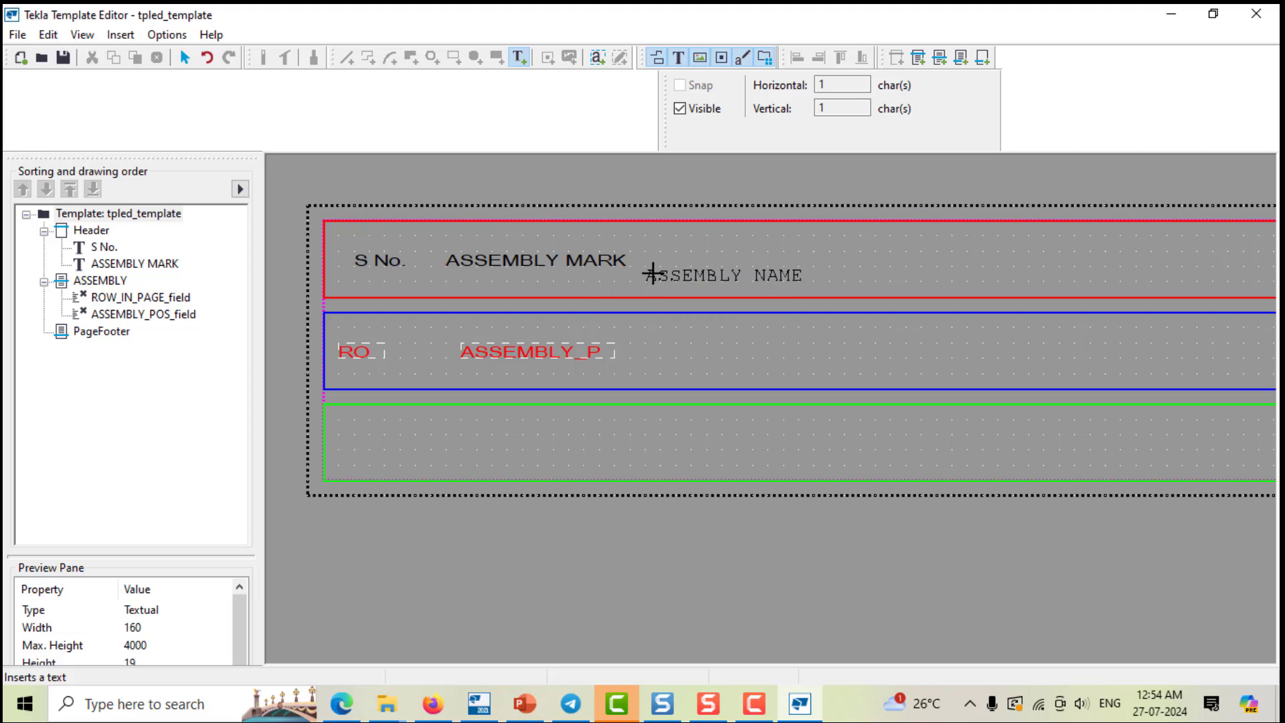
left_click(668, 269)
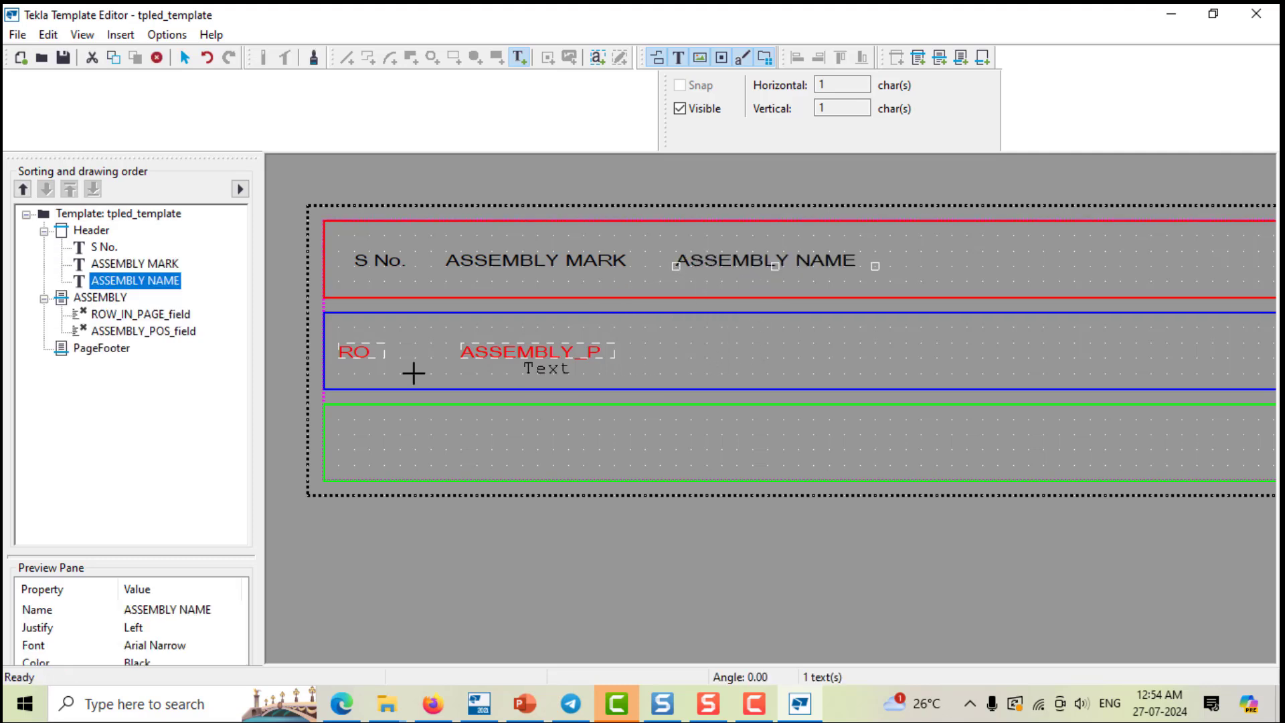
key("Escape")
Step: Insert a value field with the ASSEMBLY_NAME attribute in the ASSEMBLY row, beneath the "ASSEMBLY NAME" heading, and end field placement
left_click(120, 35)
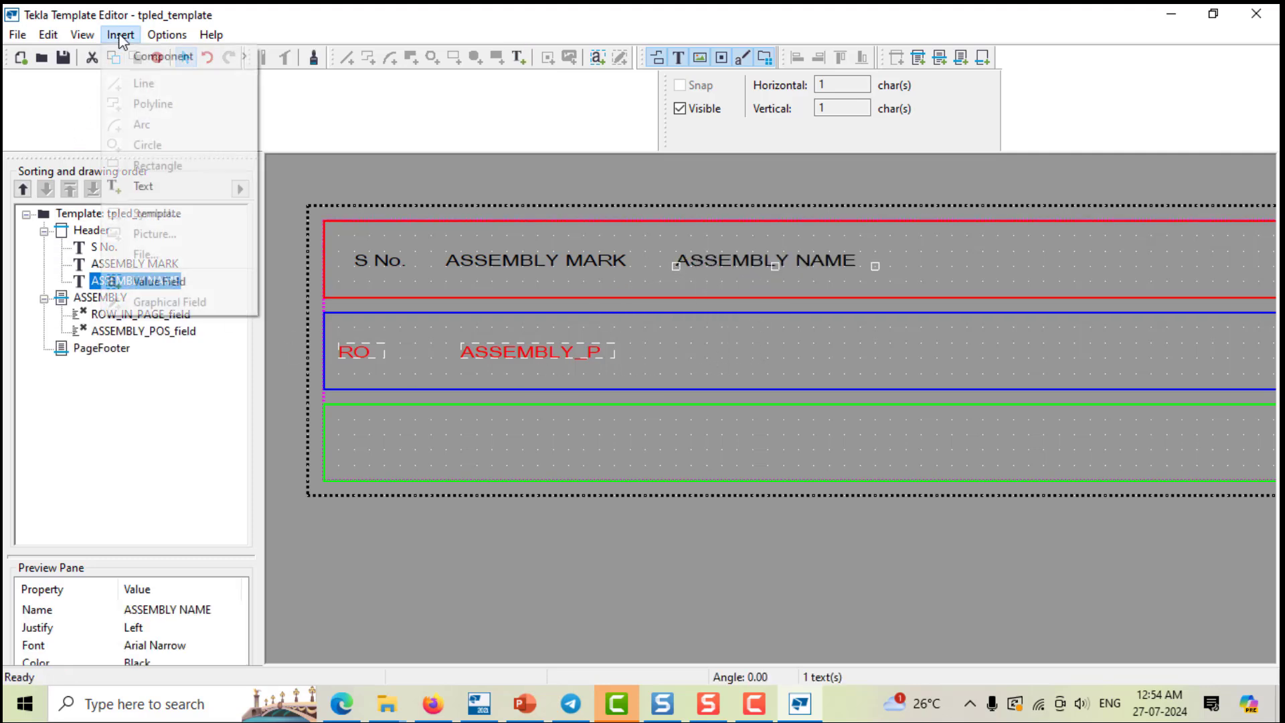
left_click(171, 284)
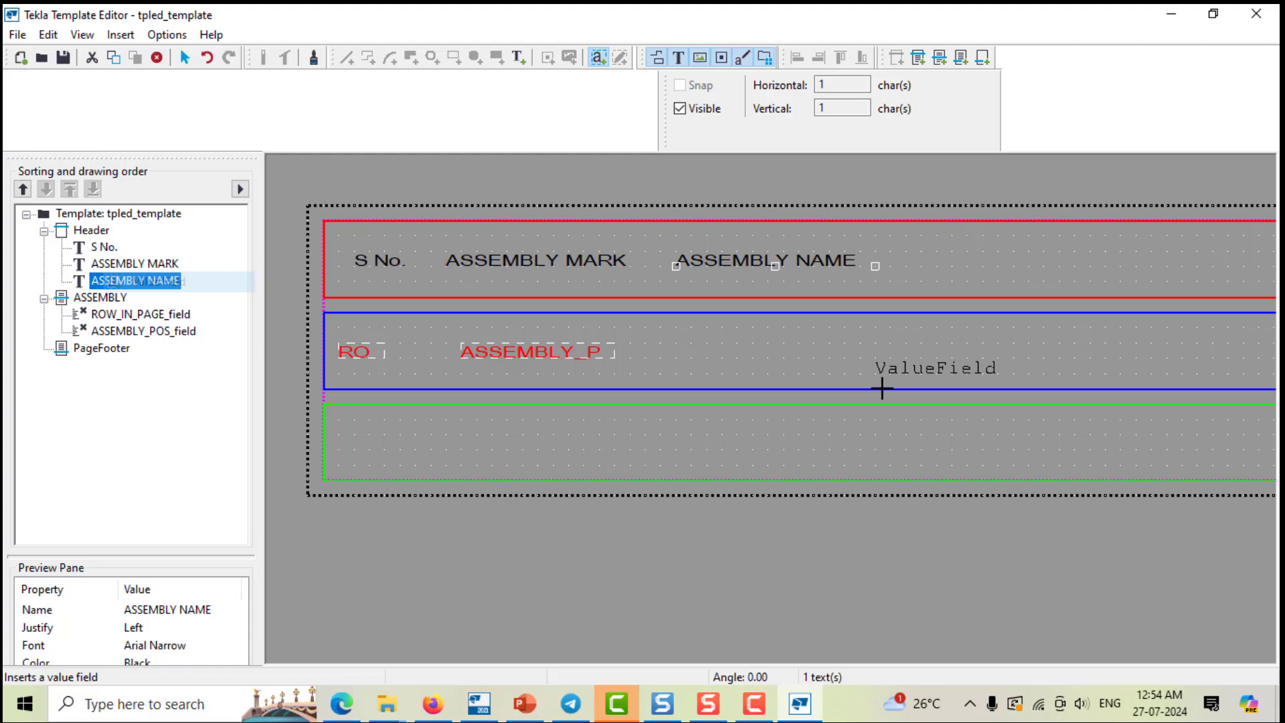
left_click(683, 354)
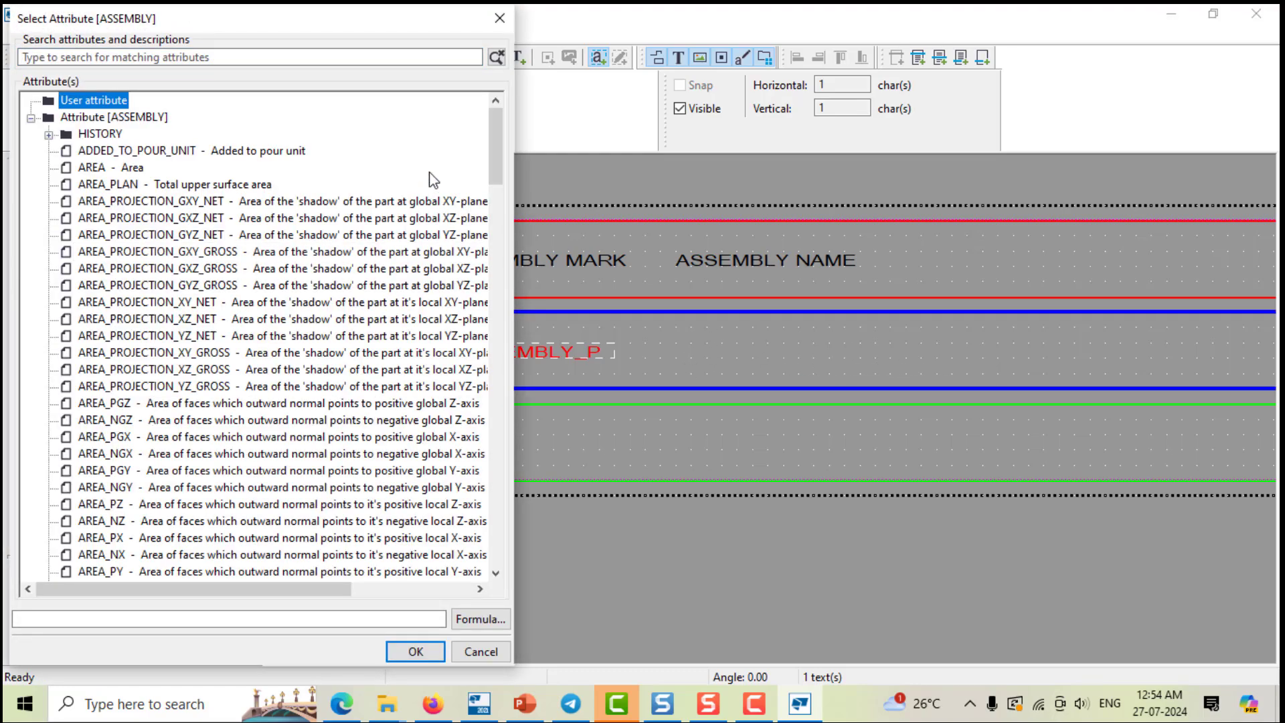
left_click_drag(502, 132, 502, 200)
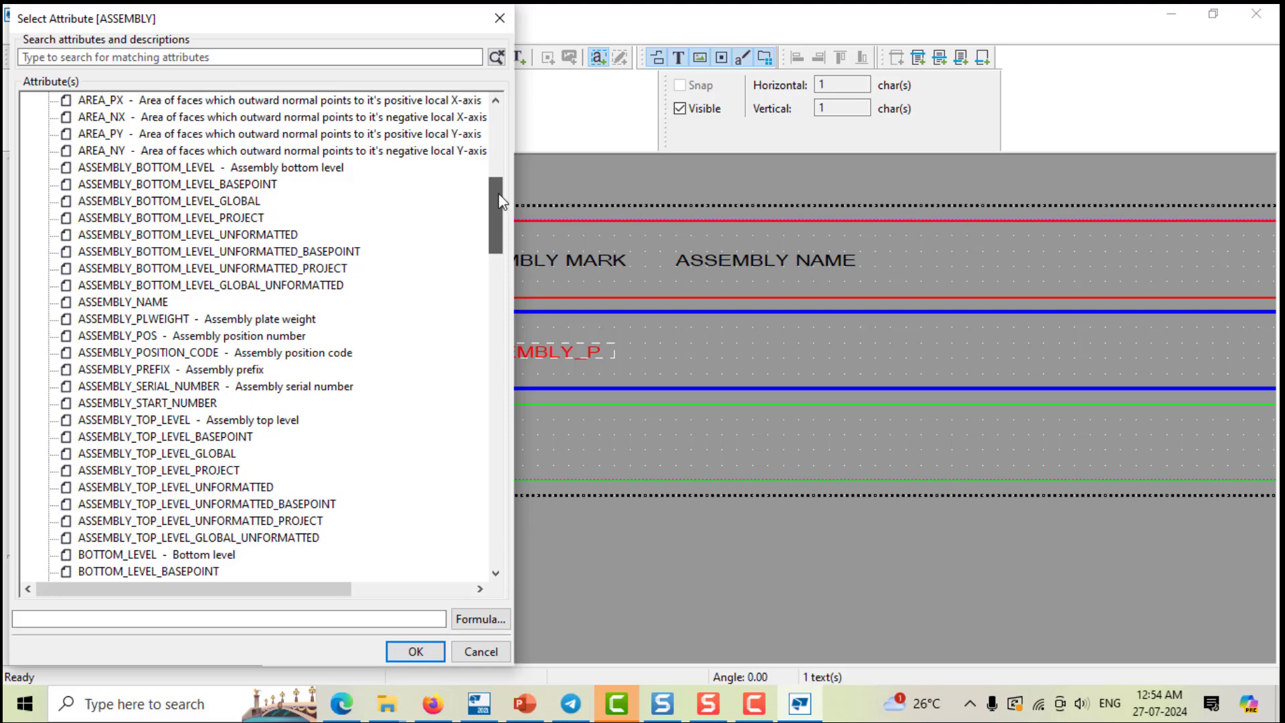
left_click(150, 304)
left_click(408, 655)
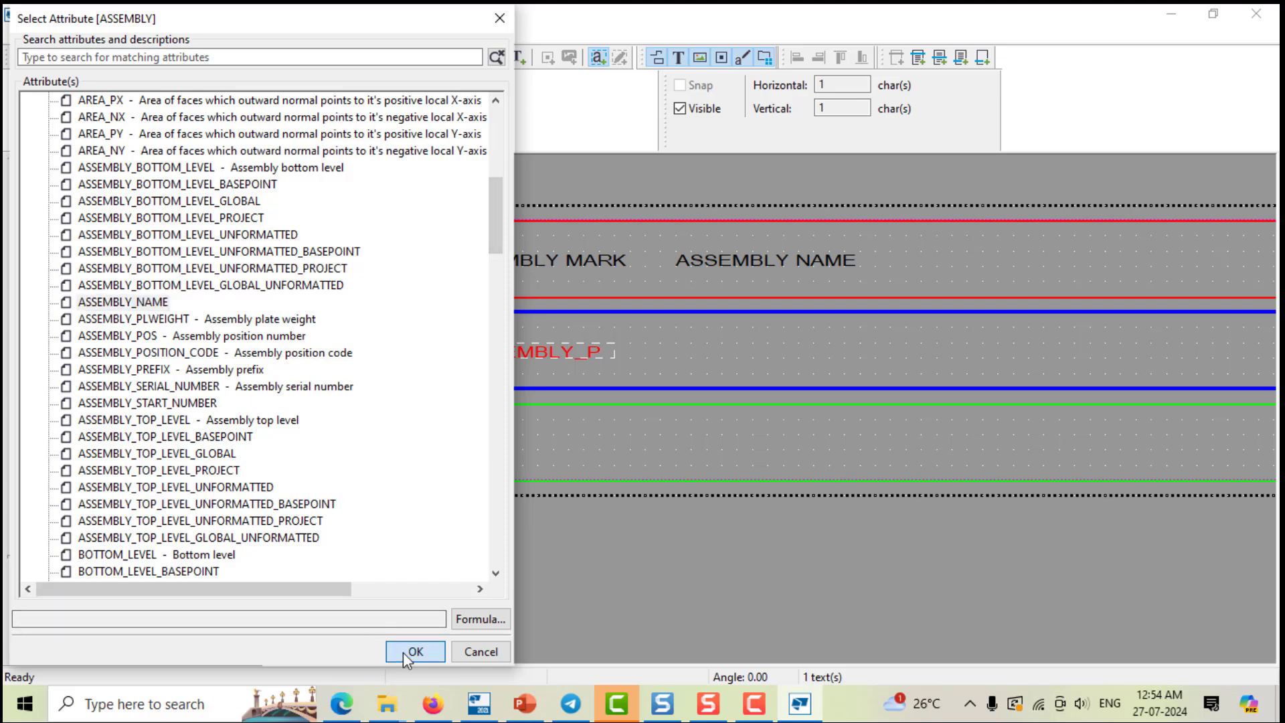
key("Escape")
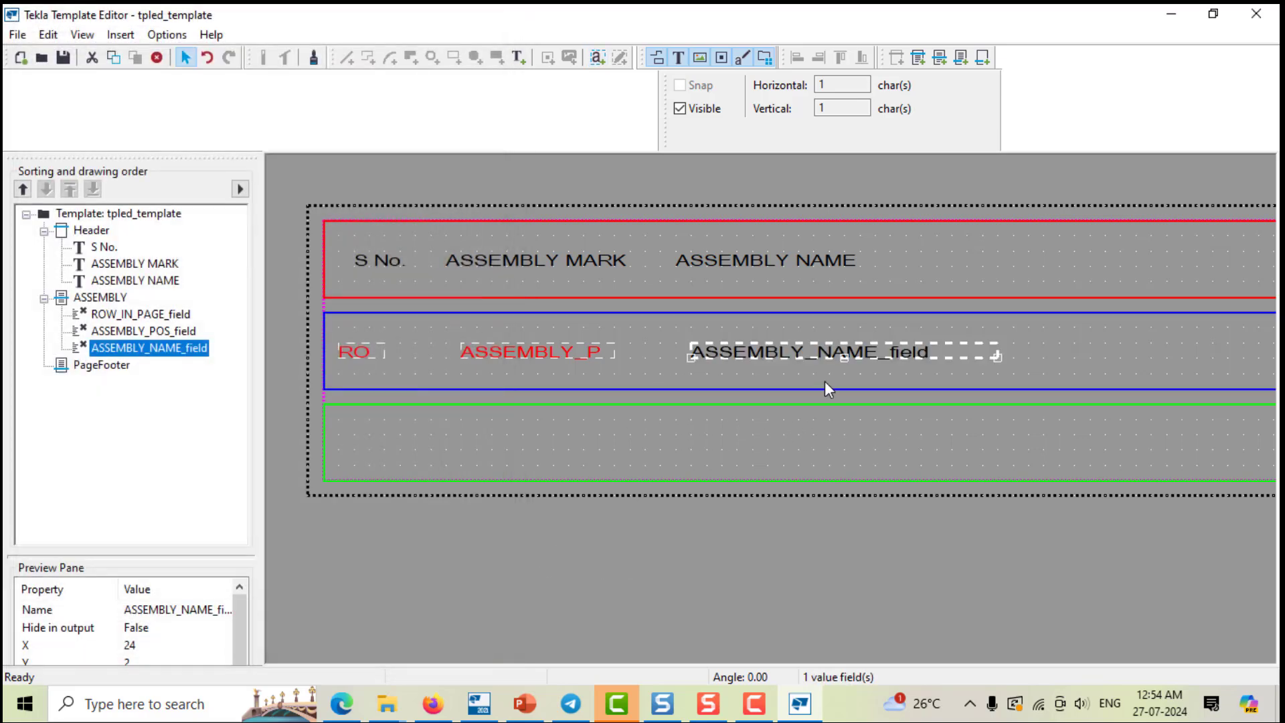
Step: Set the length of the ASSEMBLY_NAME value field to 16 characters and confirm its properties
left_click(954, 366)
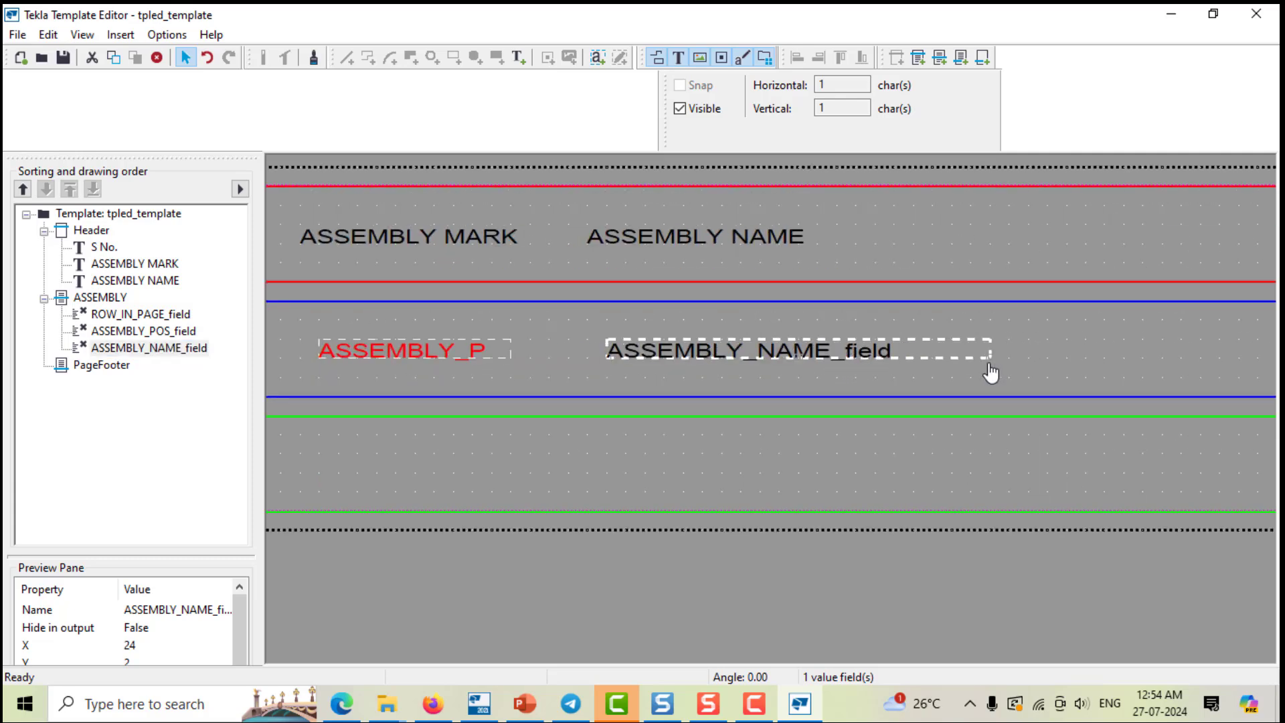
scroll(994, 373, "up", 3)
double_click(822, 343)
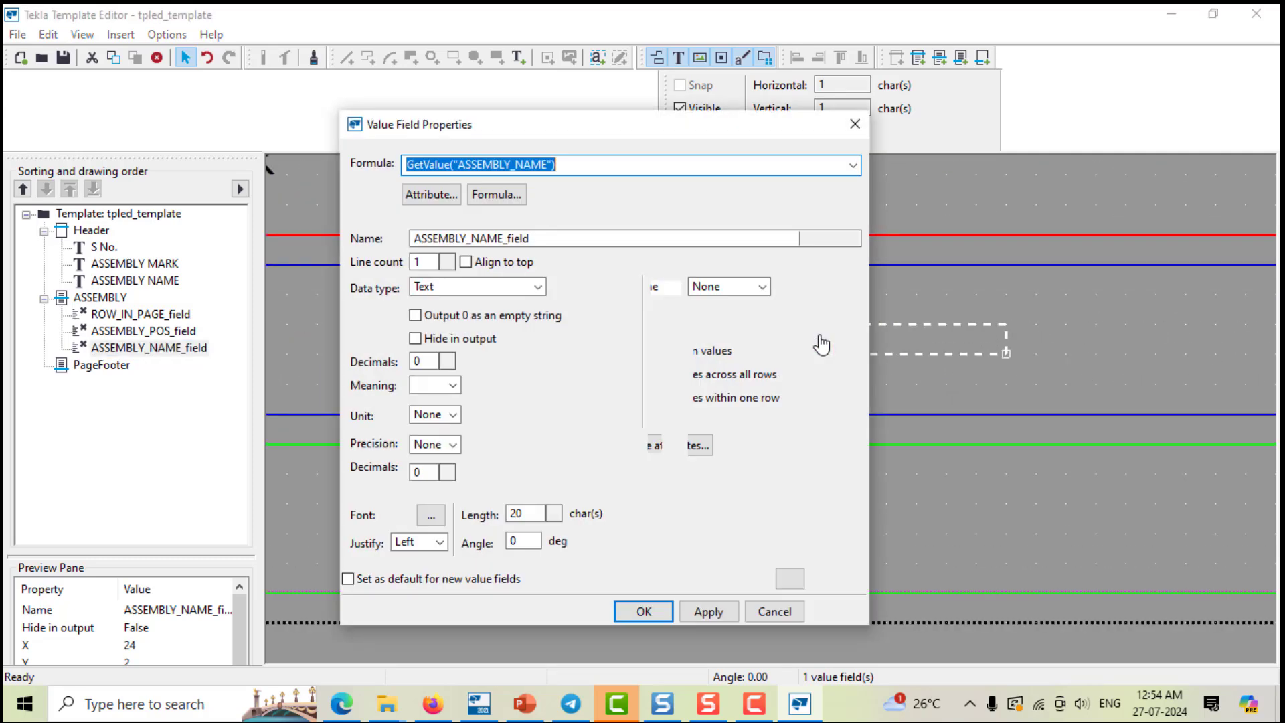
left_click(600, 484)
left_click(599, 483)
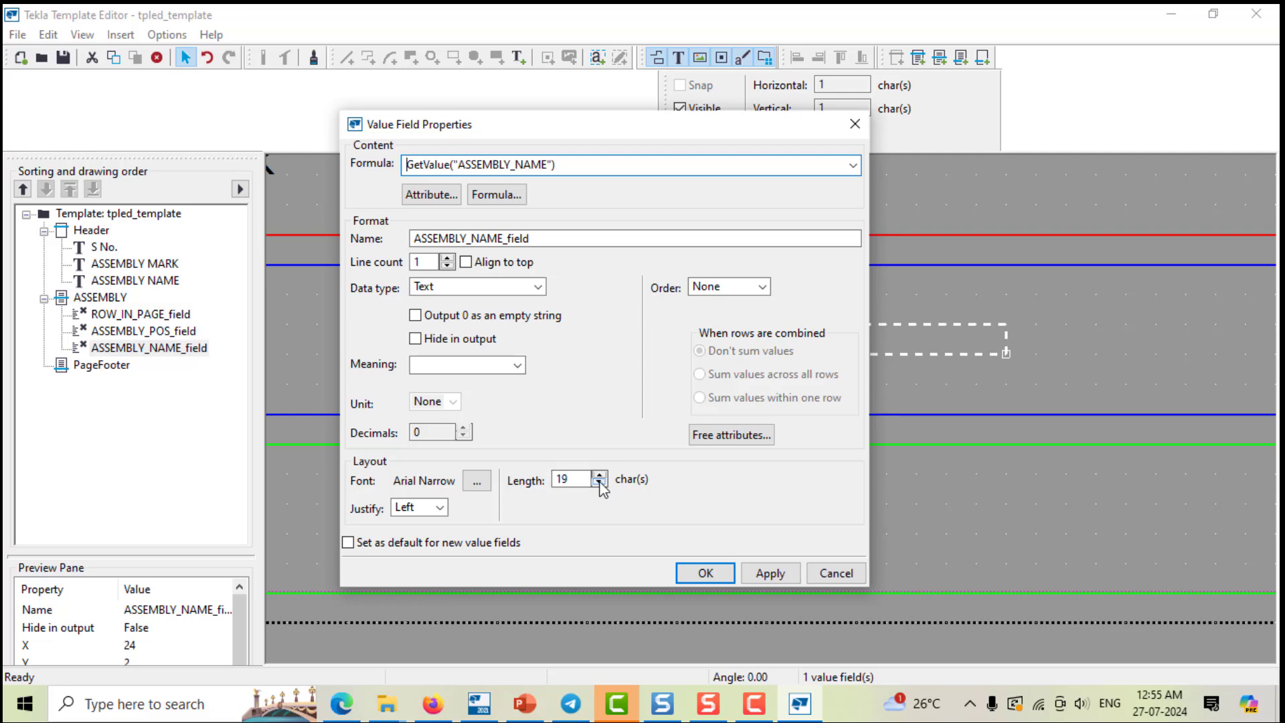
left_click(600, 483)
left_click(600, 483)
left_click(770, 573)
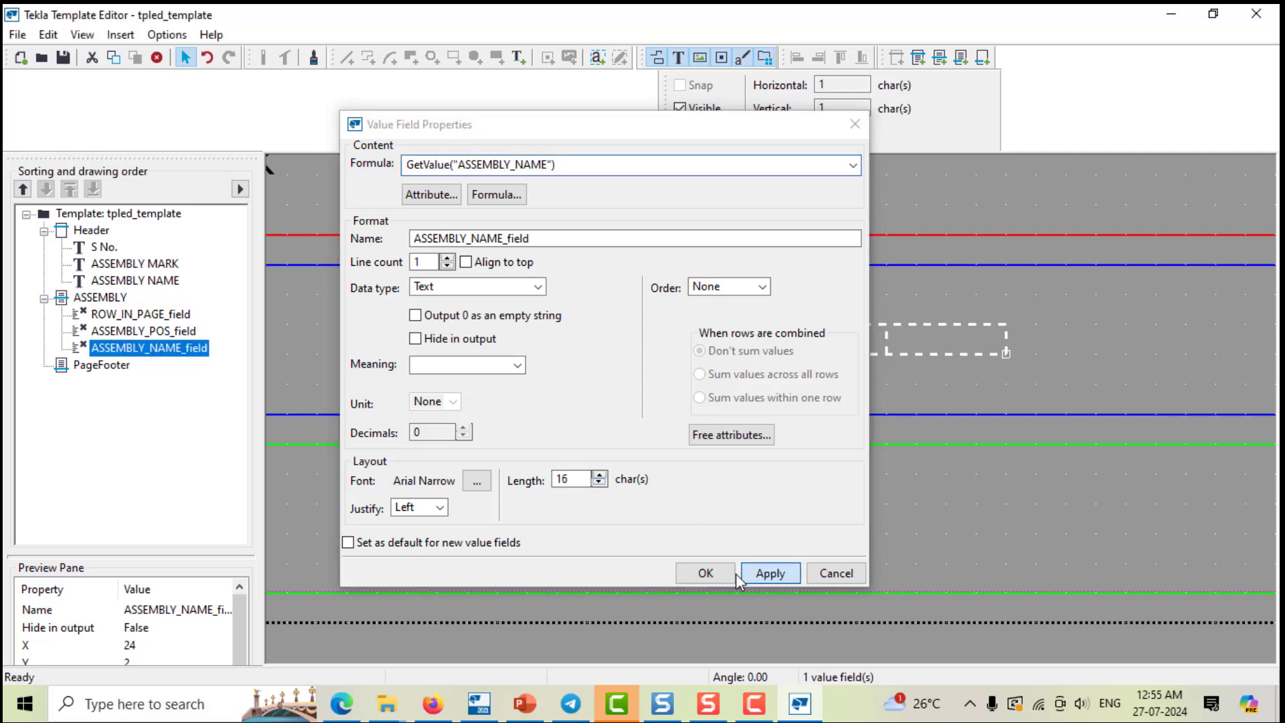
left_click(703, 573)
Step: Insert the text "QTY." in the header beside "ASSEMBLY NAME" and end text placement
scroll(766, 462, "down", 1)
middle_click_drag(765, 462, 865, 508)
left_click(120, 34)
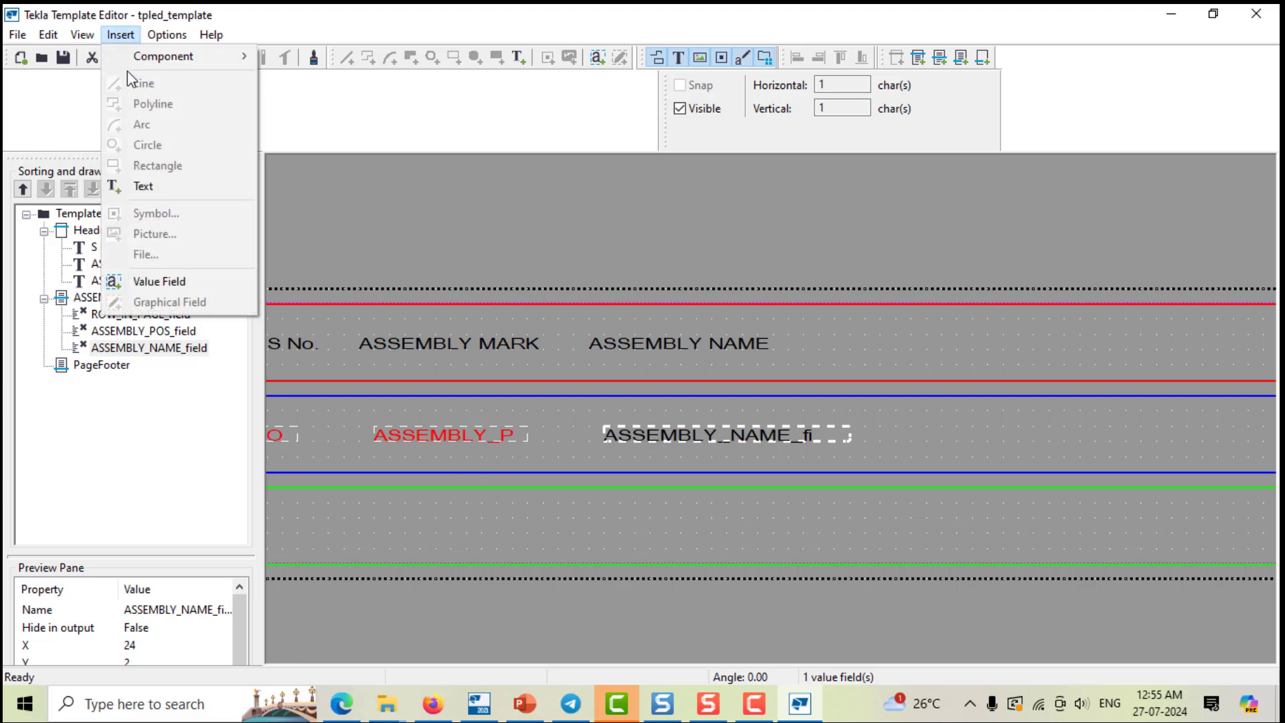
left_click(143, 186)
left_click(876, 352)
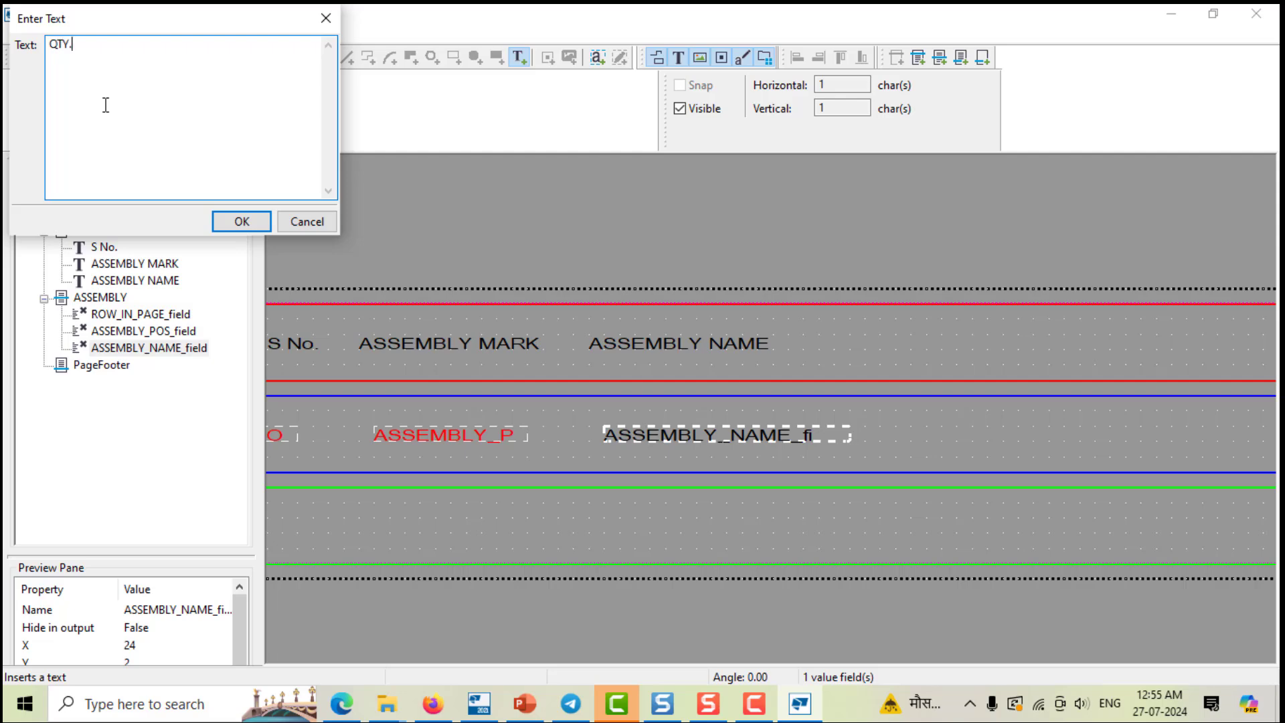
left_click(525, 705)
left_click(526, 705)
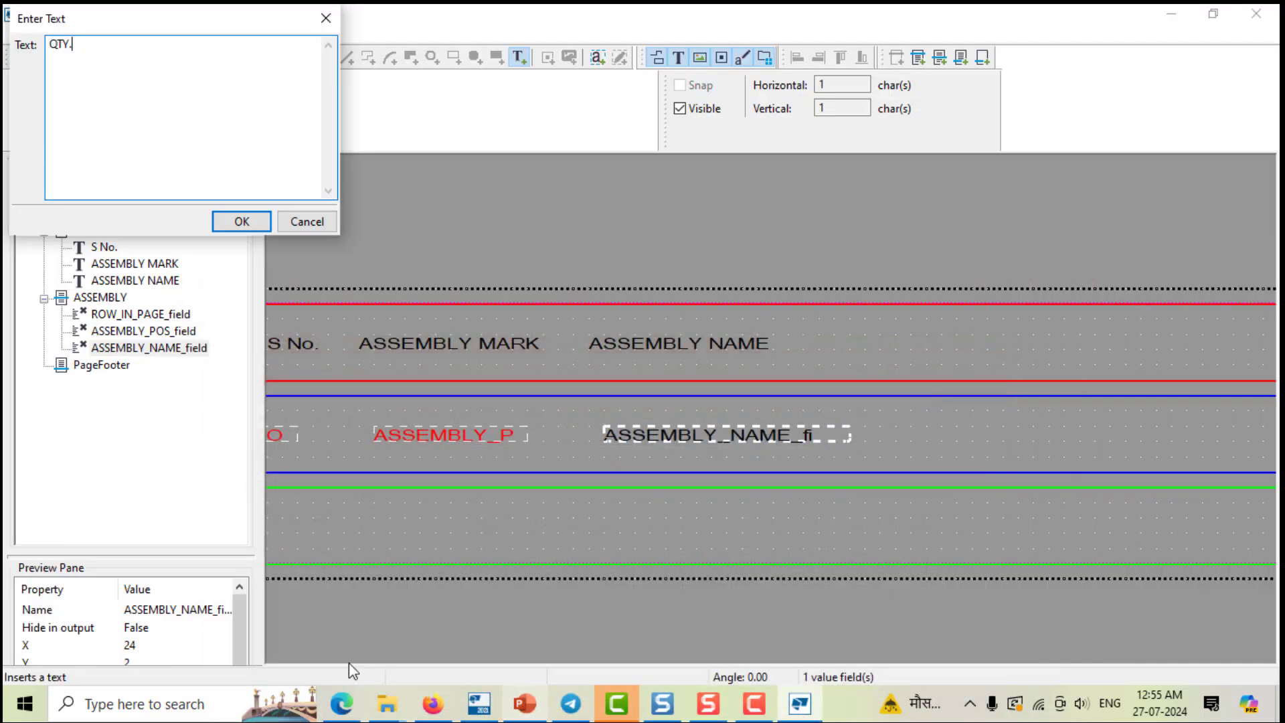
left_click(225, 227)
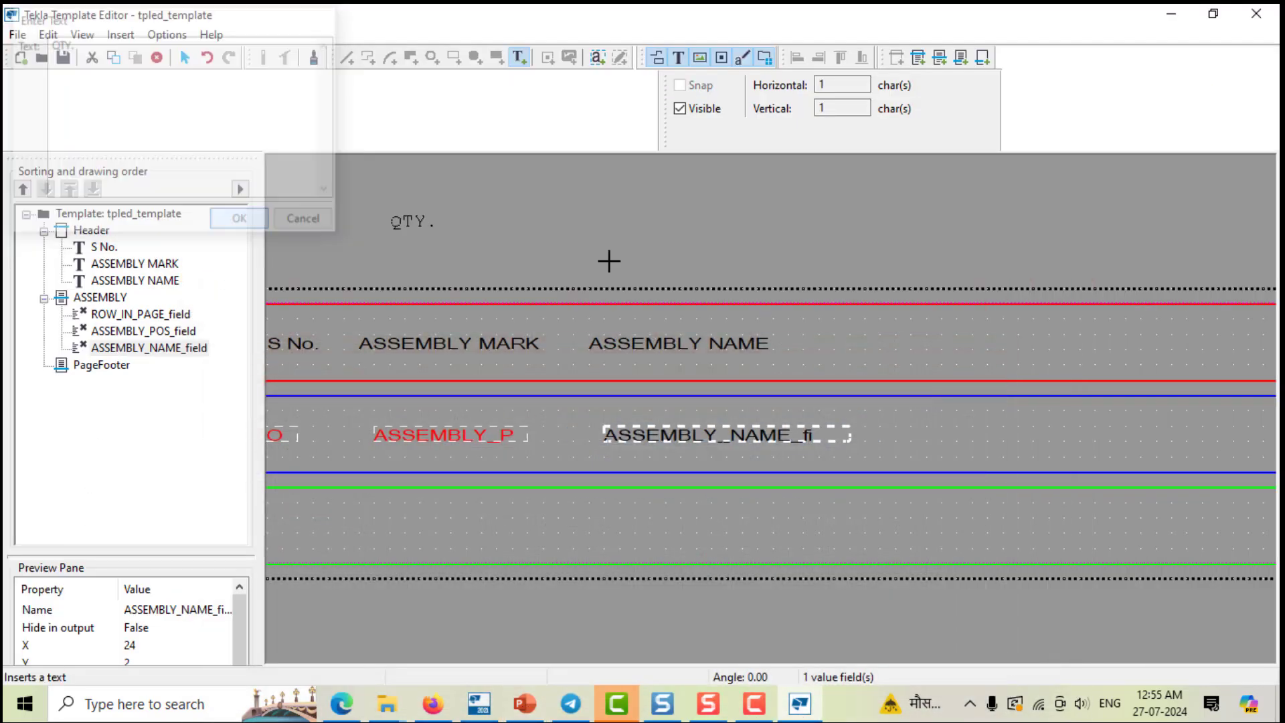
left_click(885, 346)
key("Escape")
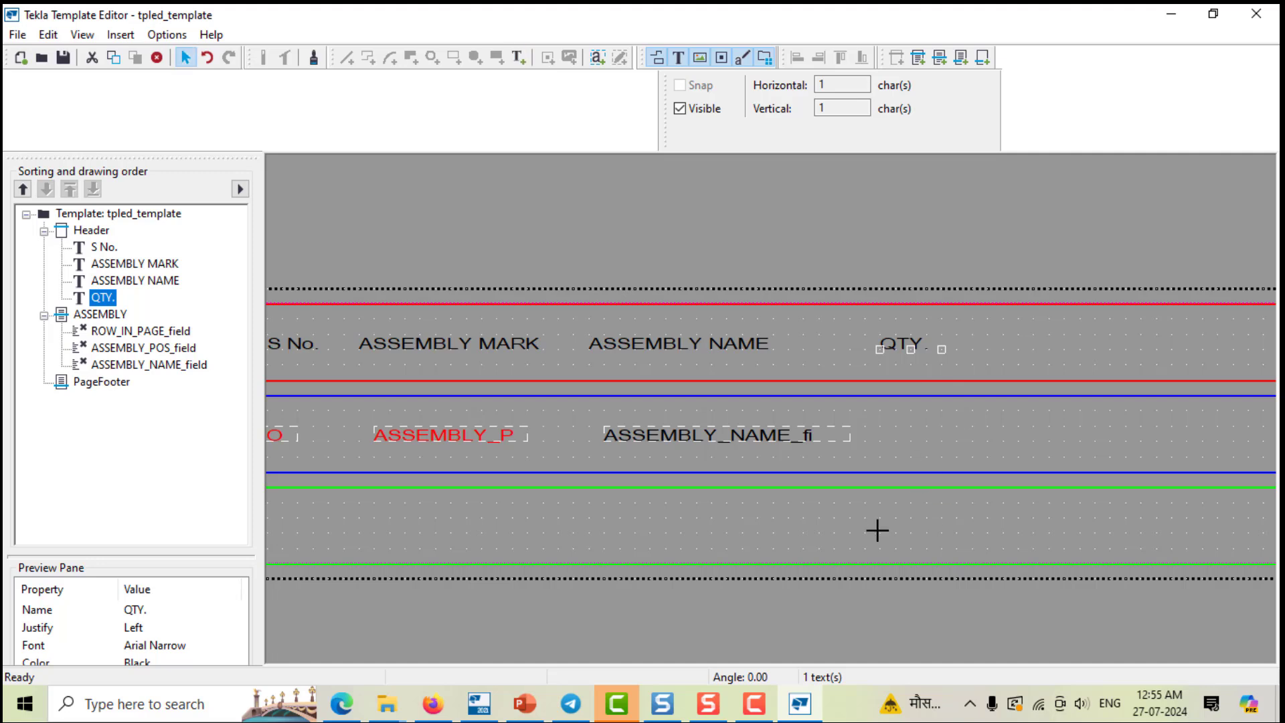
Step: Insert a value field with the MAINPART attribute NUMBER#1 (Number of objects) in the ASSEMBLY row, beneath "QTY.", and end field placement
left_click(121, 34)
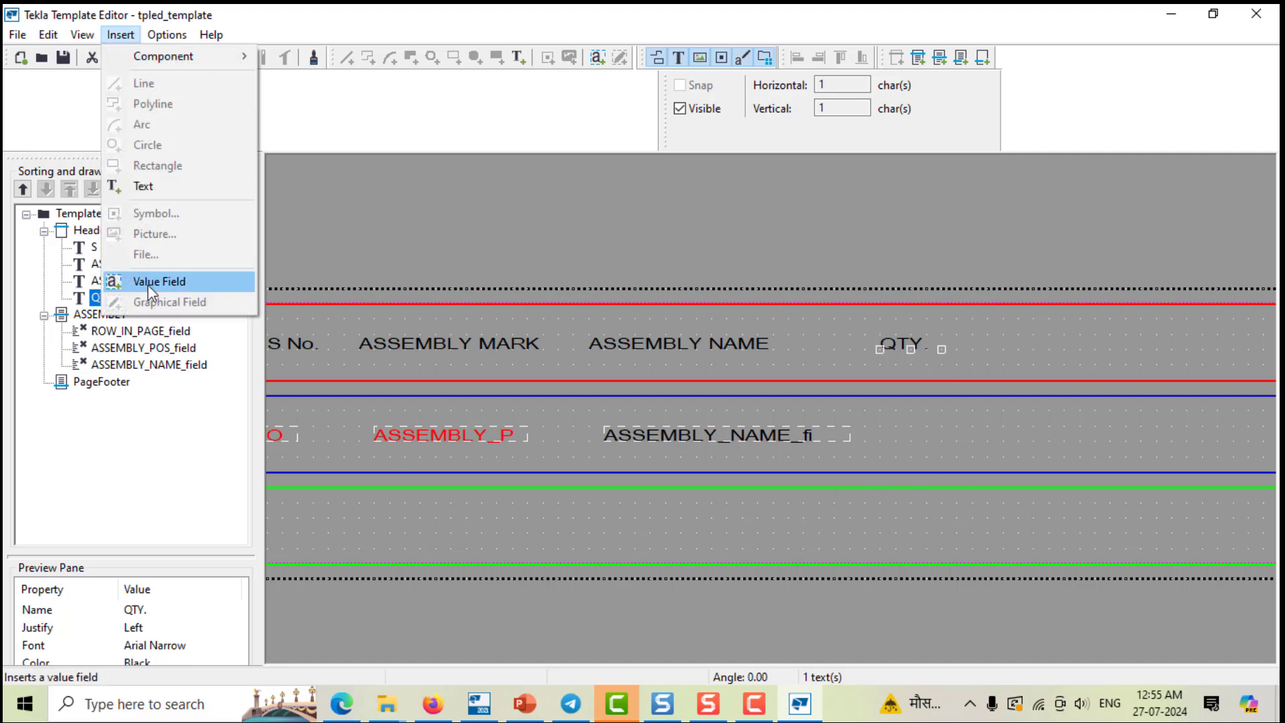
left_click(151, 286)
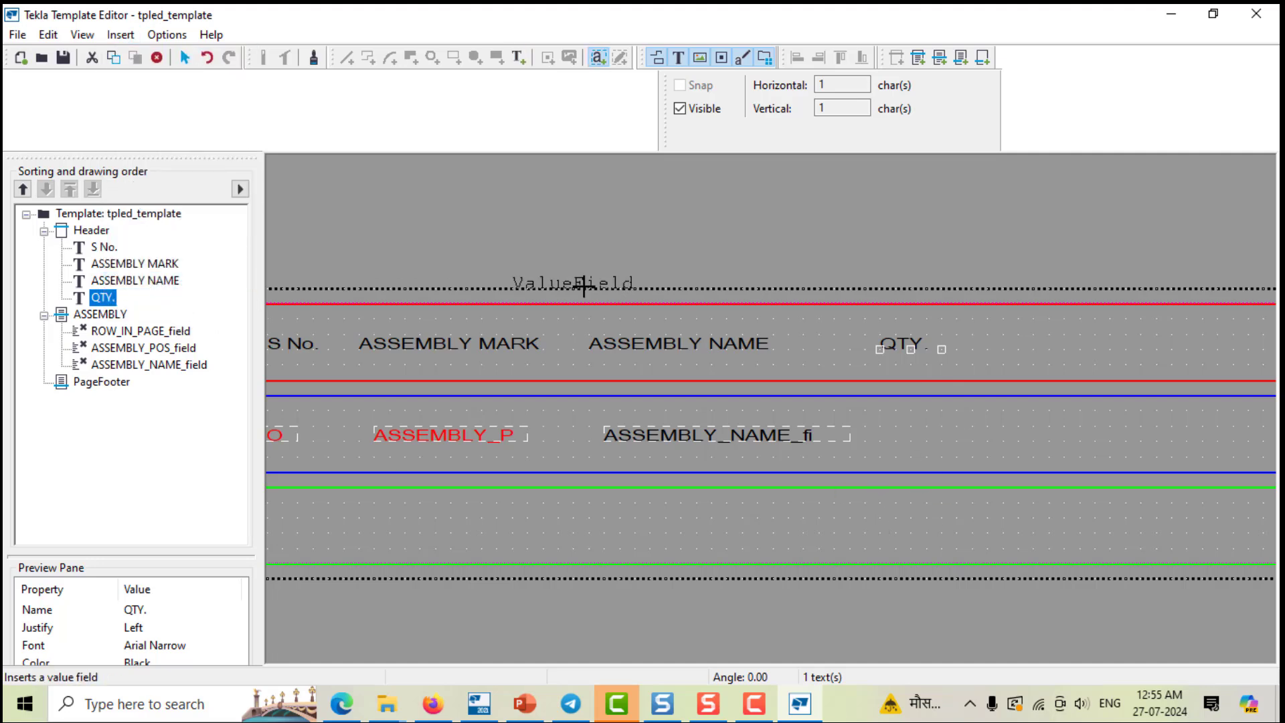
left_click(878, 440)
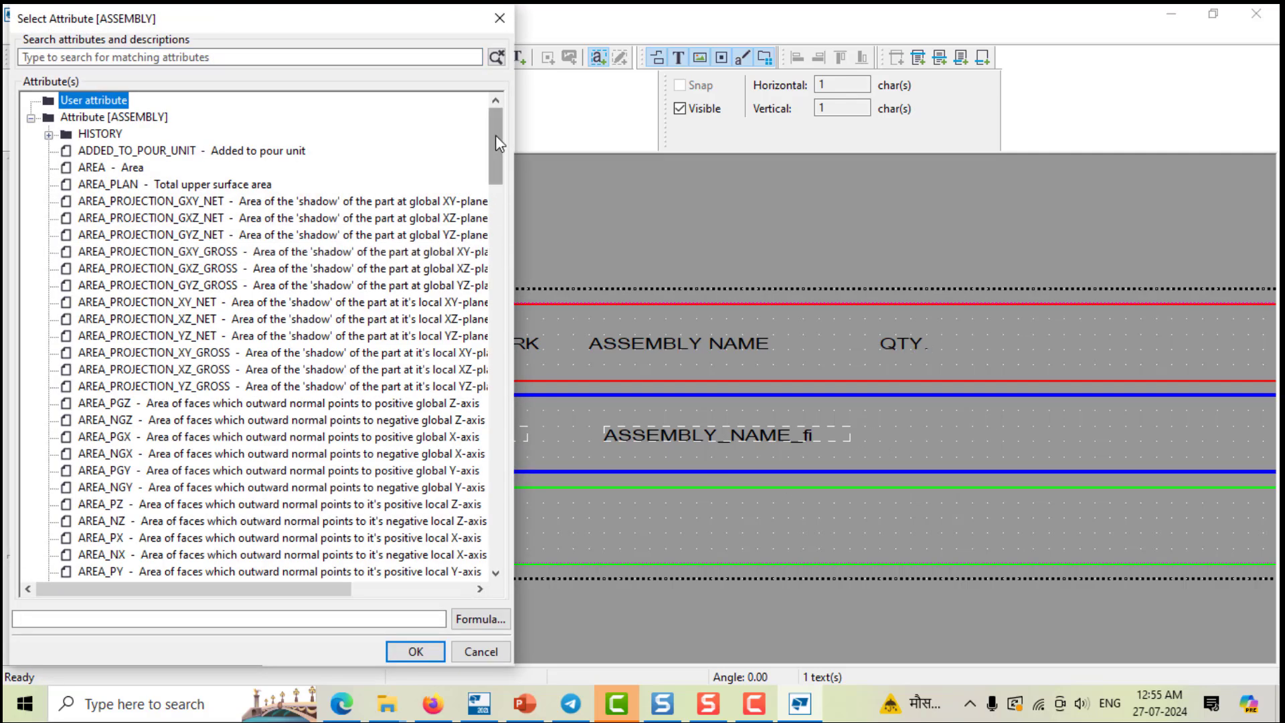
left_click_drag(495, 136, 493, 180)
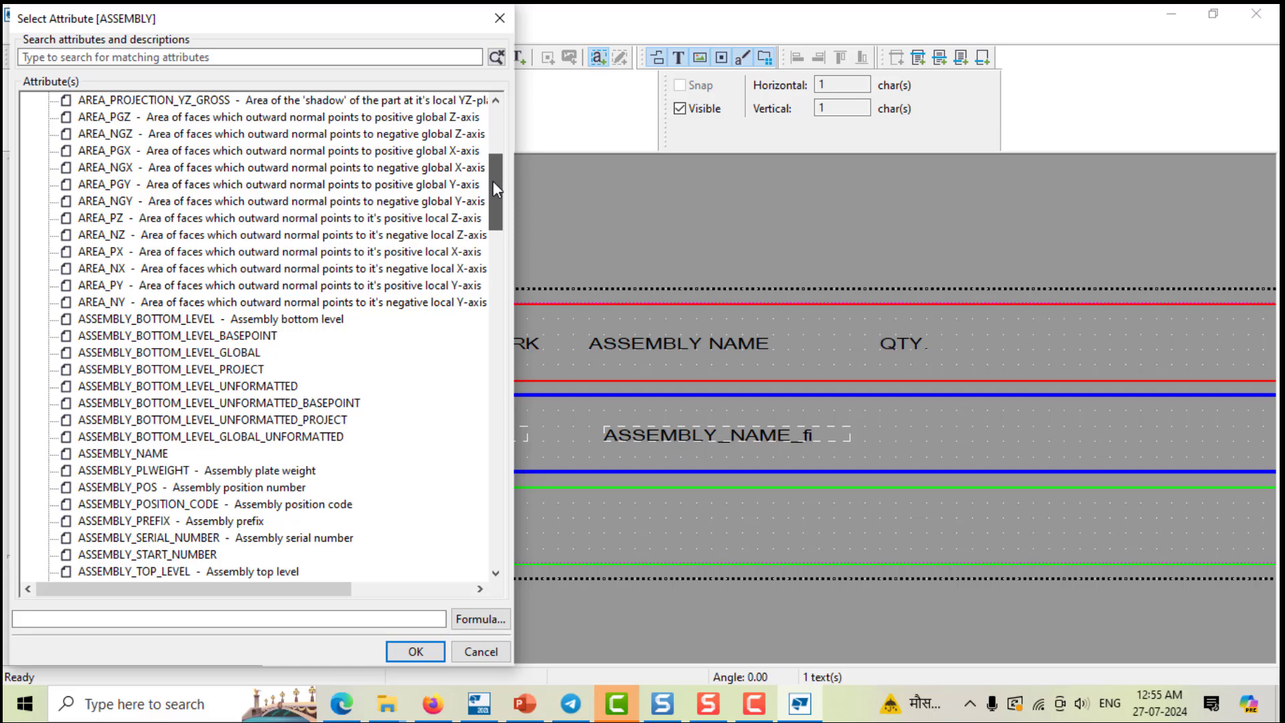
left_click_drag(493, 181, 529, 499)
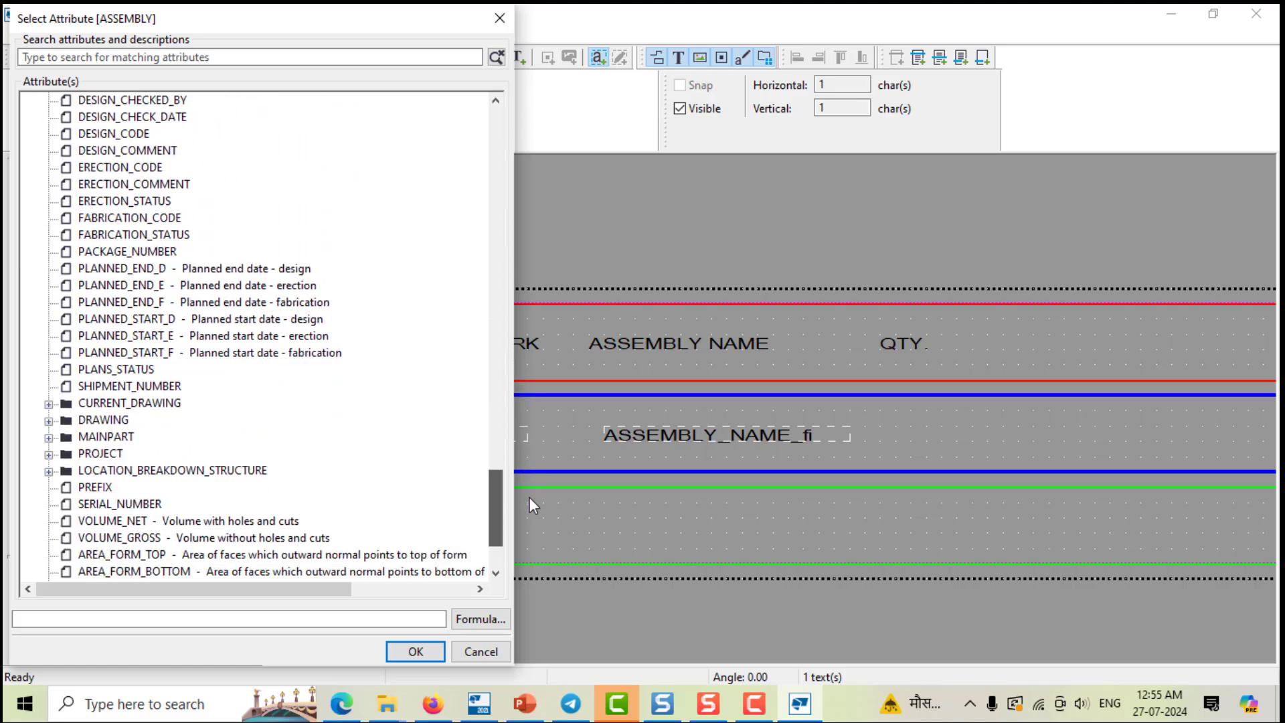
left_click(49, 438)
scroll(273, 455, "down", 10)
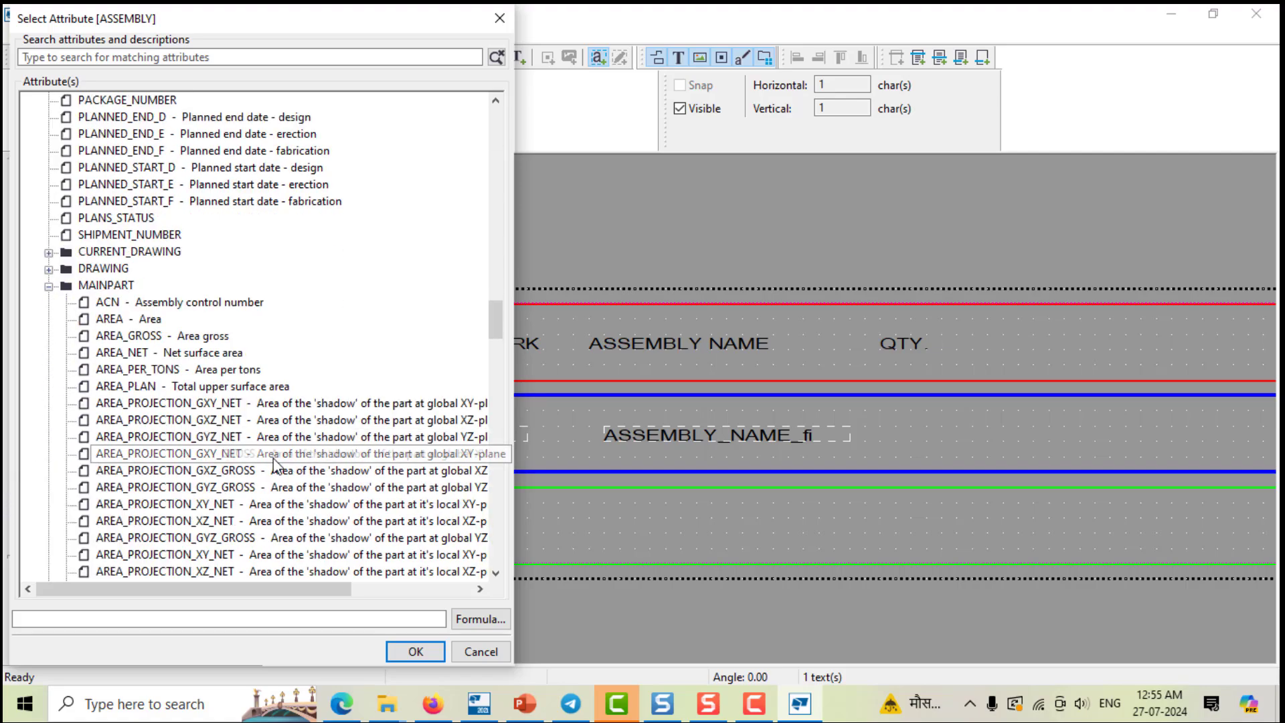
scroll(272, 459, "down", 8)
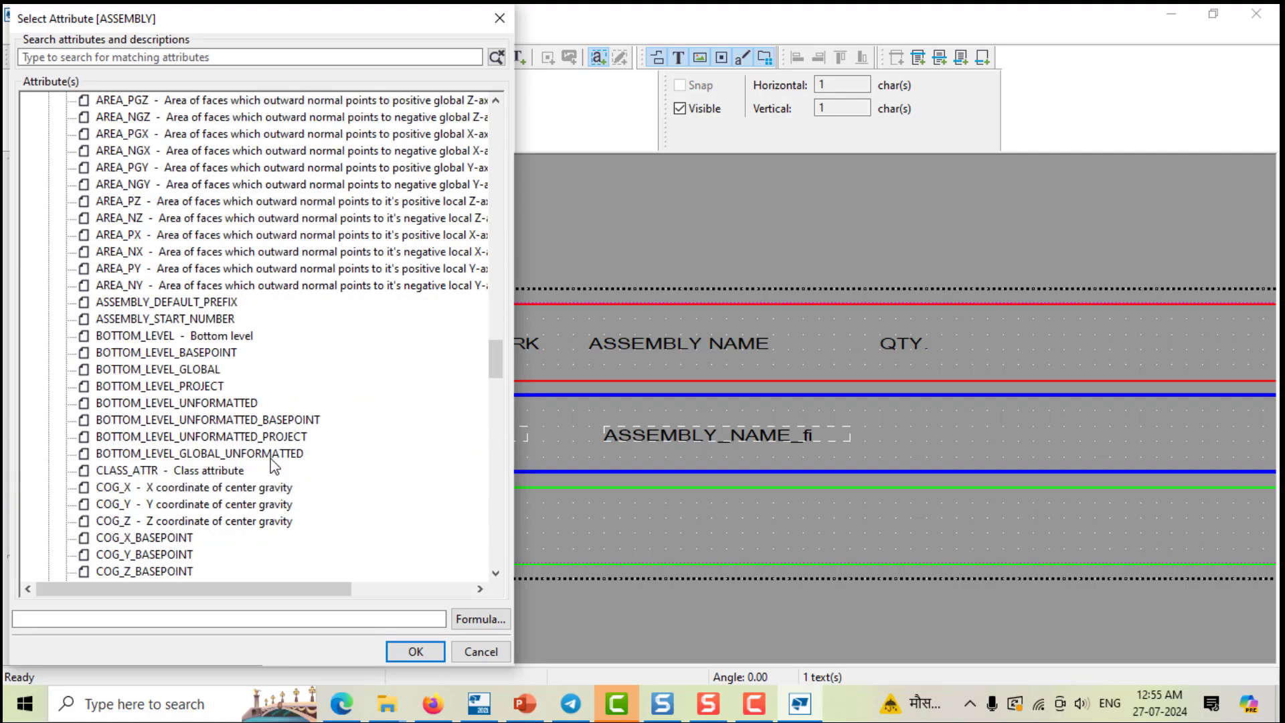
scroll(273, 466, "down", 9)
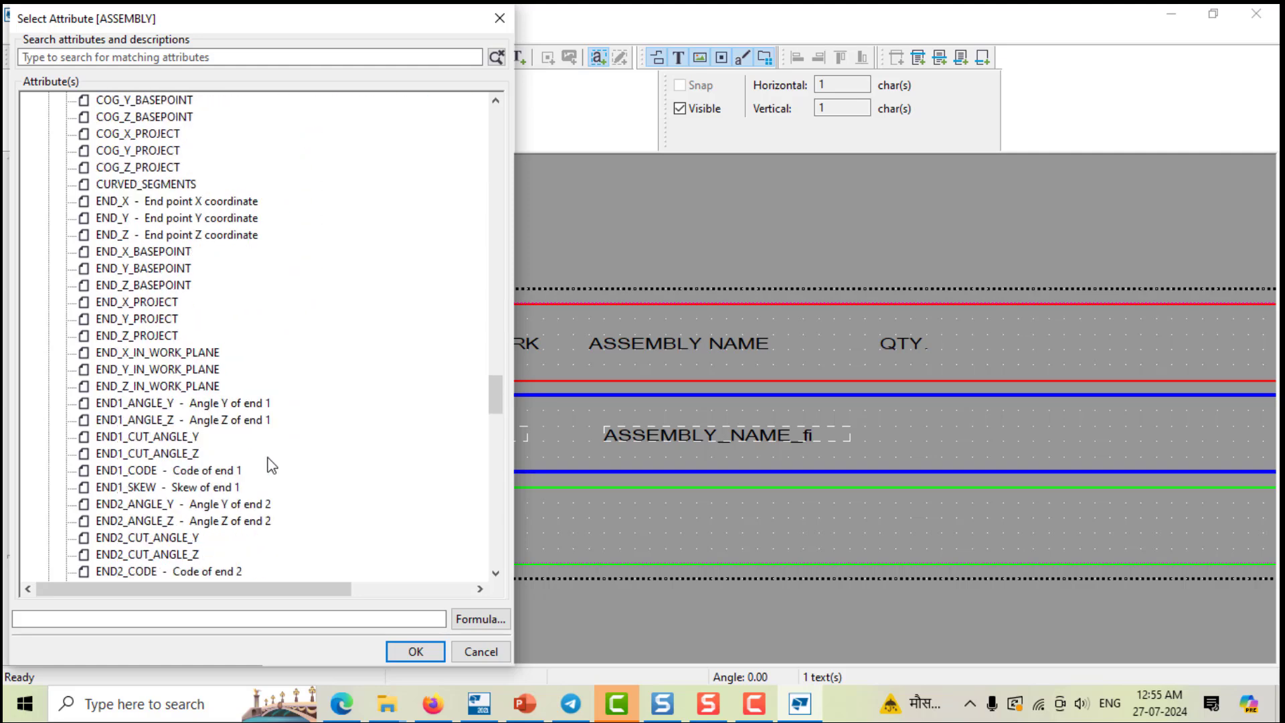
scroll(271, 466, "down", 2)
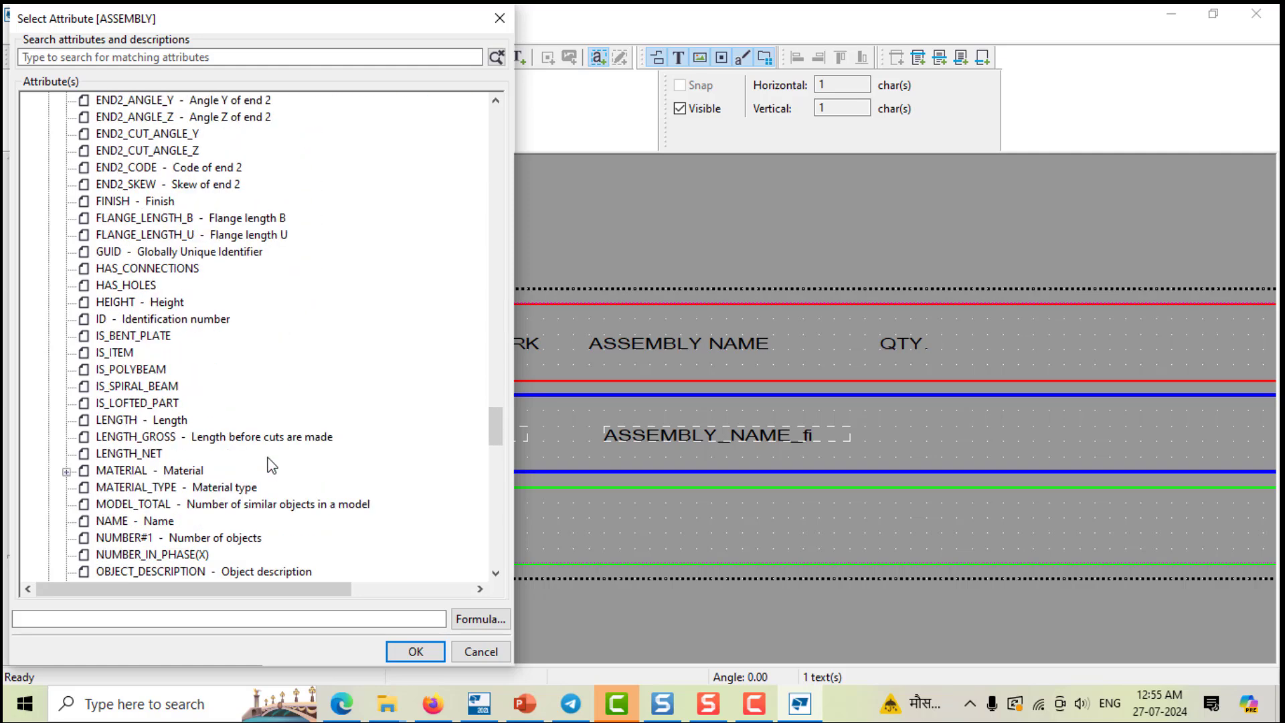
scroll(272, 464, "down", 1)
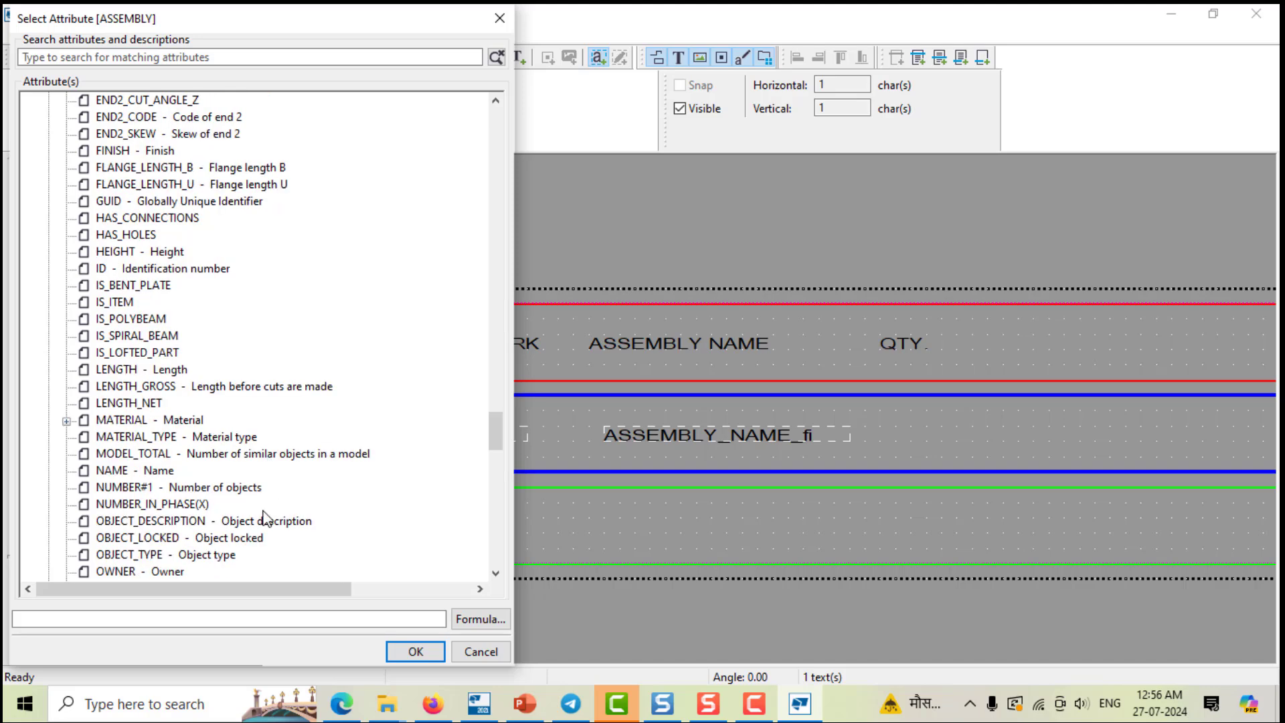
left_click(229, 489)
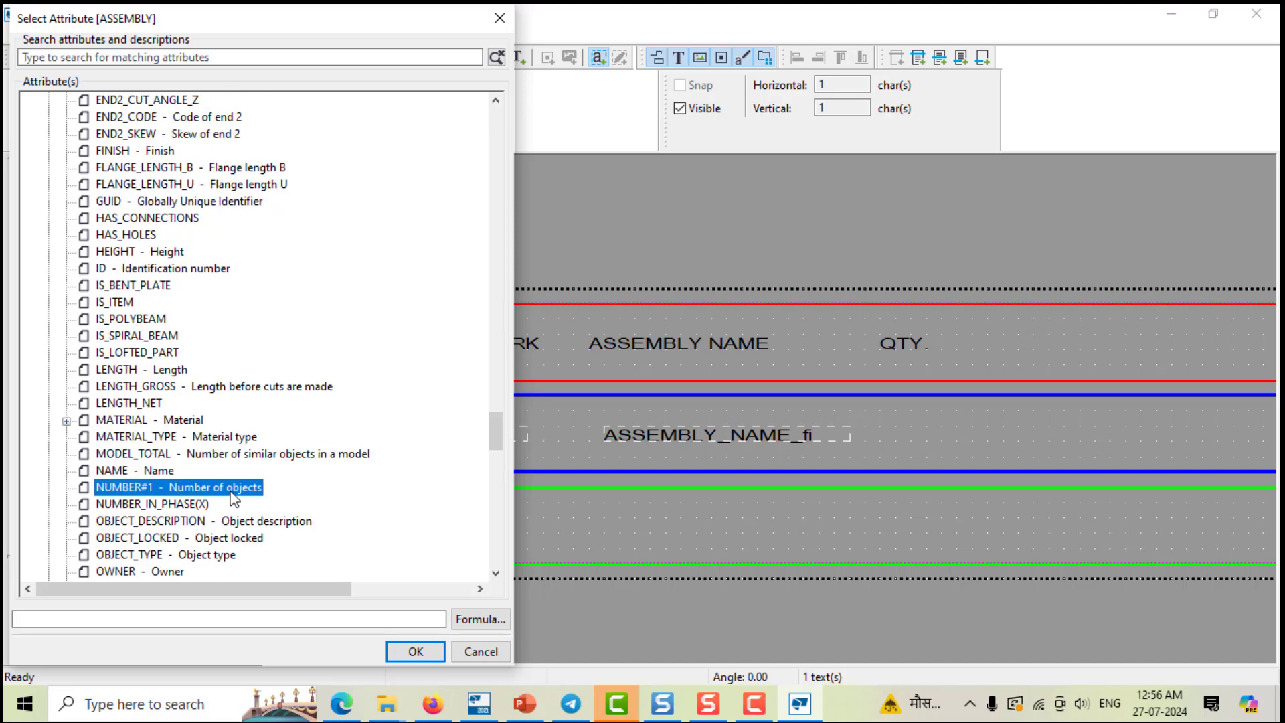
left_click(413, 653)
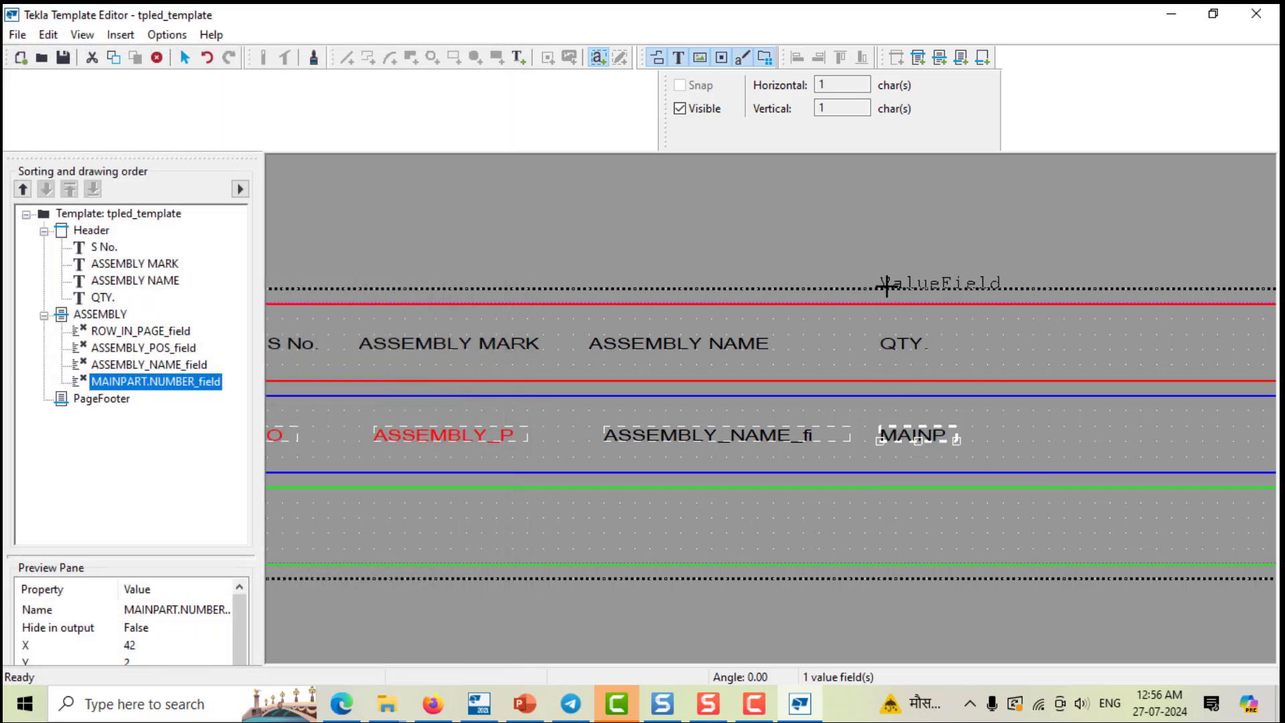
key("Escape")
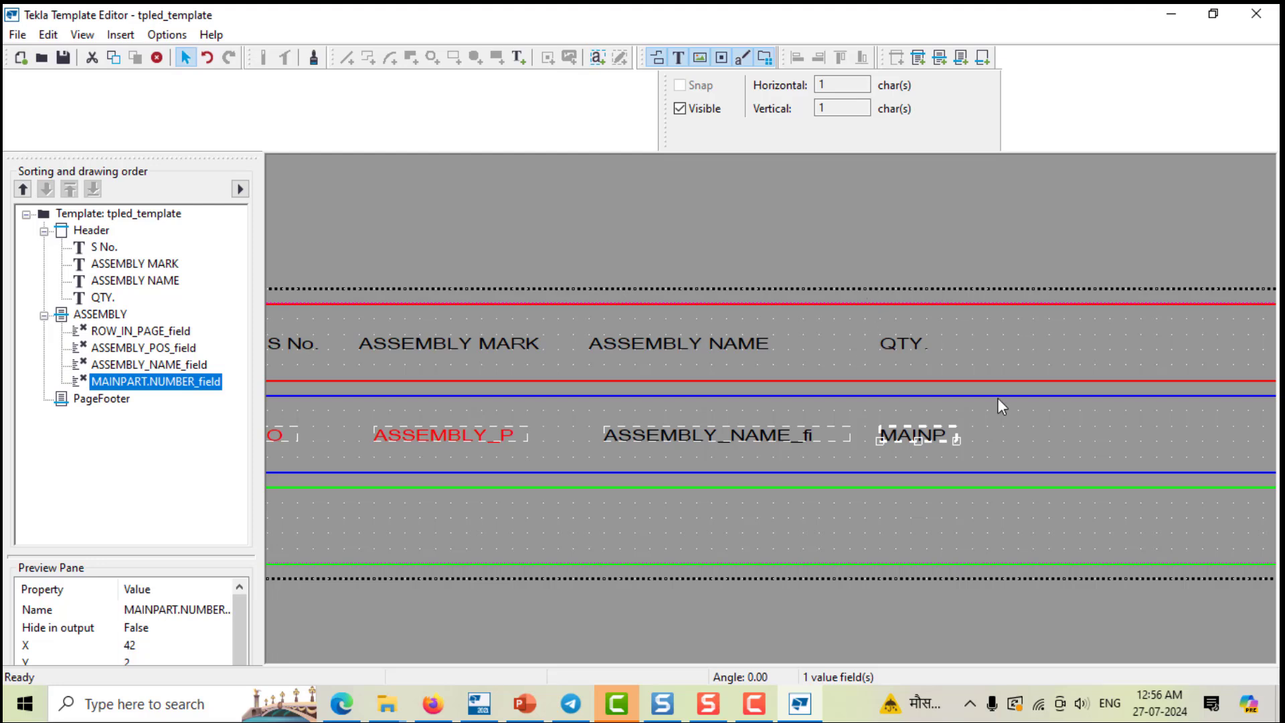
Step: Insert the text "PROFILE" in the header beside "QTY." and end text placement
middle_click_drag(991, 392, 898, 380)
left_click(120, 34)
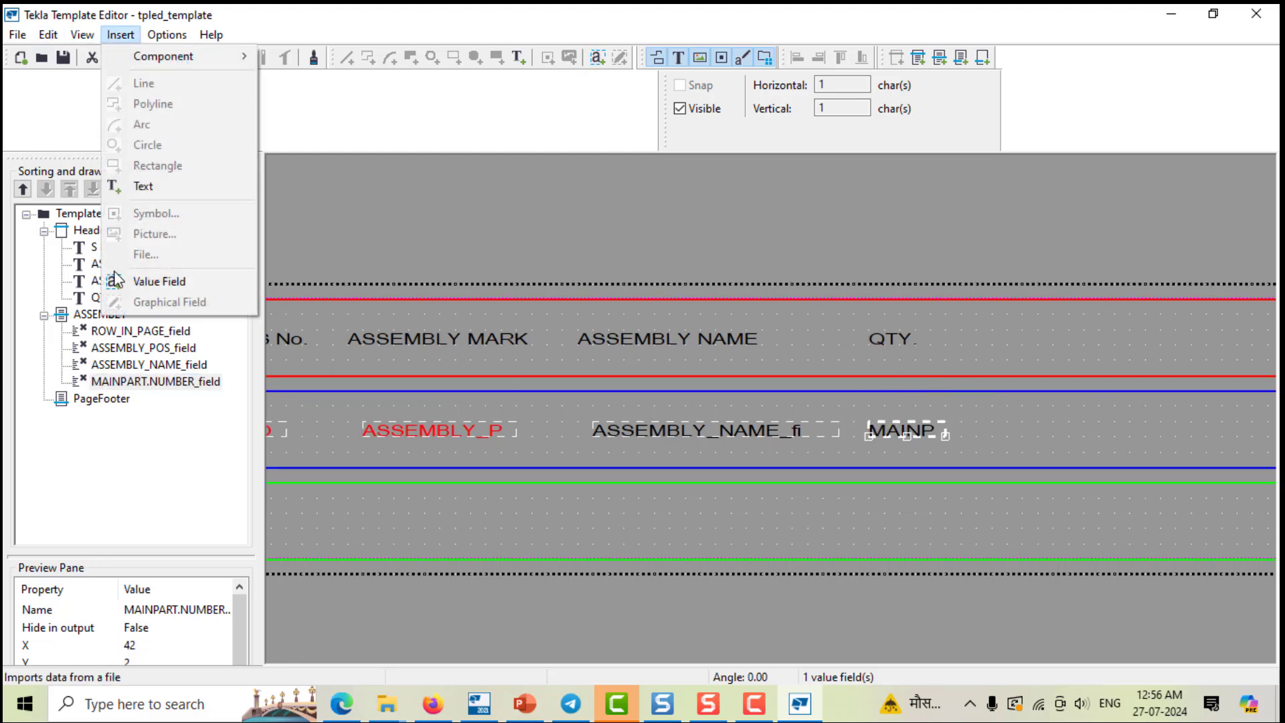
left_click(149, 188)
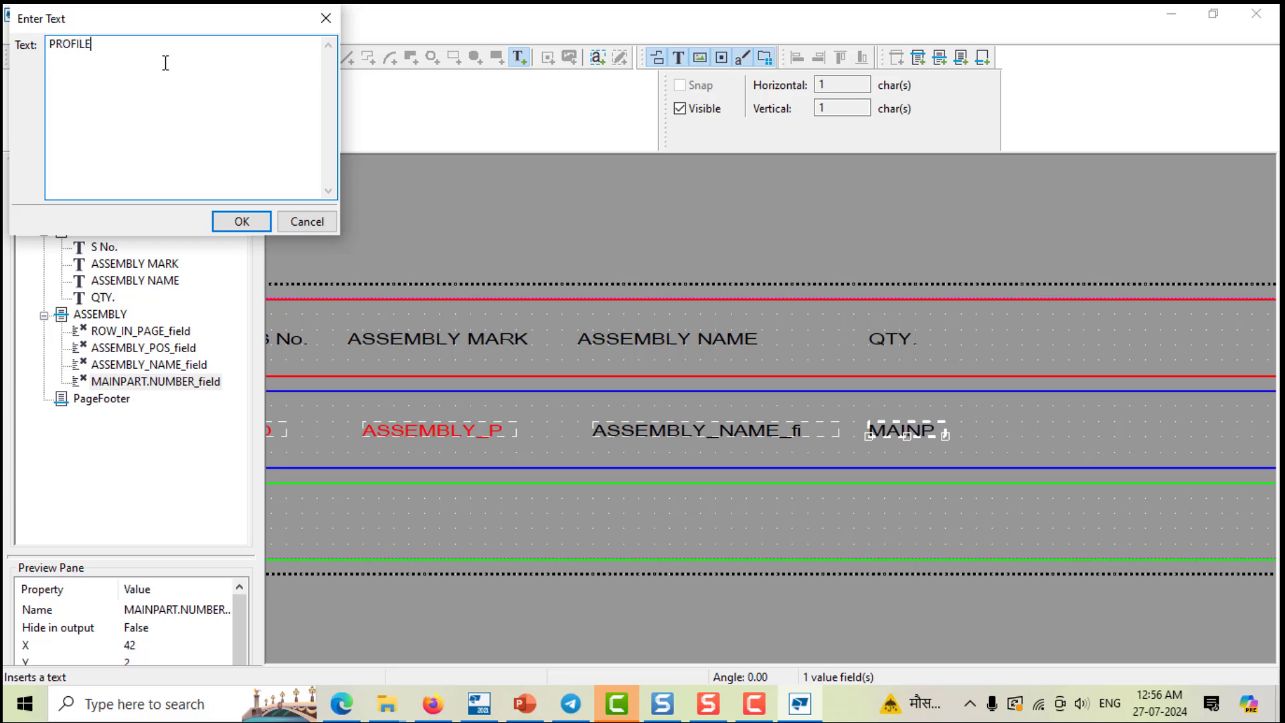
left_click(241, 221)
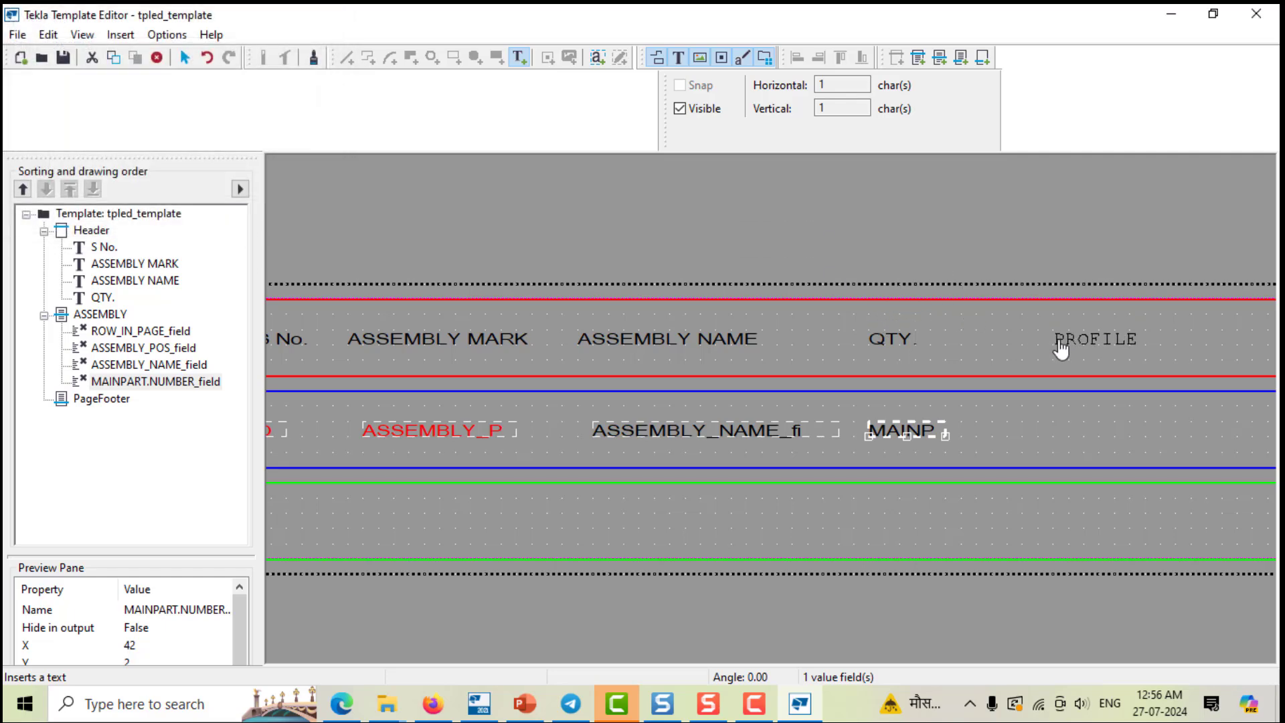
left_click(1061, 346)
middle_click_drag(893, 396, 482, 428)
key("Escape")
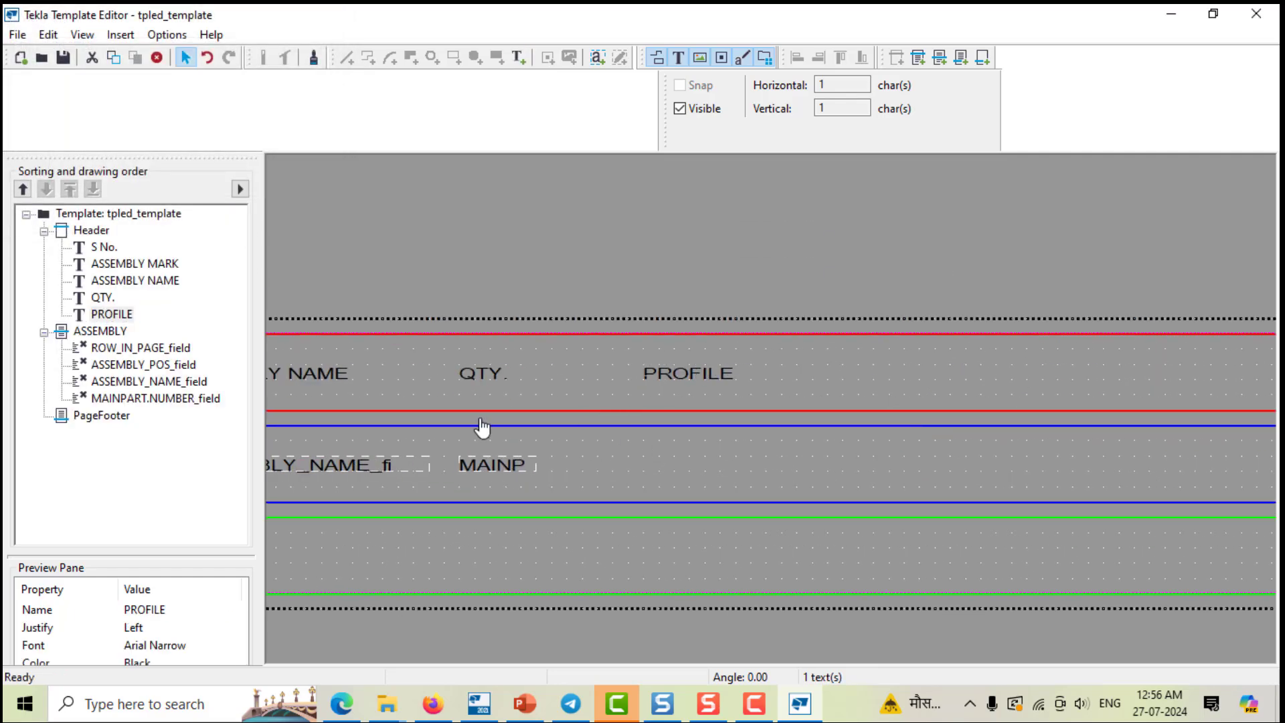
Step: Insert a value field with the MAINPART attribute PROFILE in the ASSEMBLY row, beneath the "PROFILE" heading, and end field placement
left_click(120, 35)
left_click(164, 279)
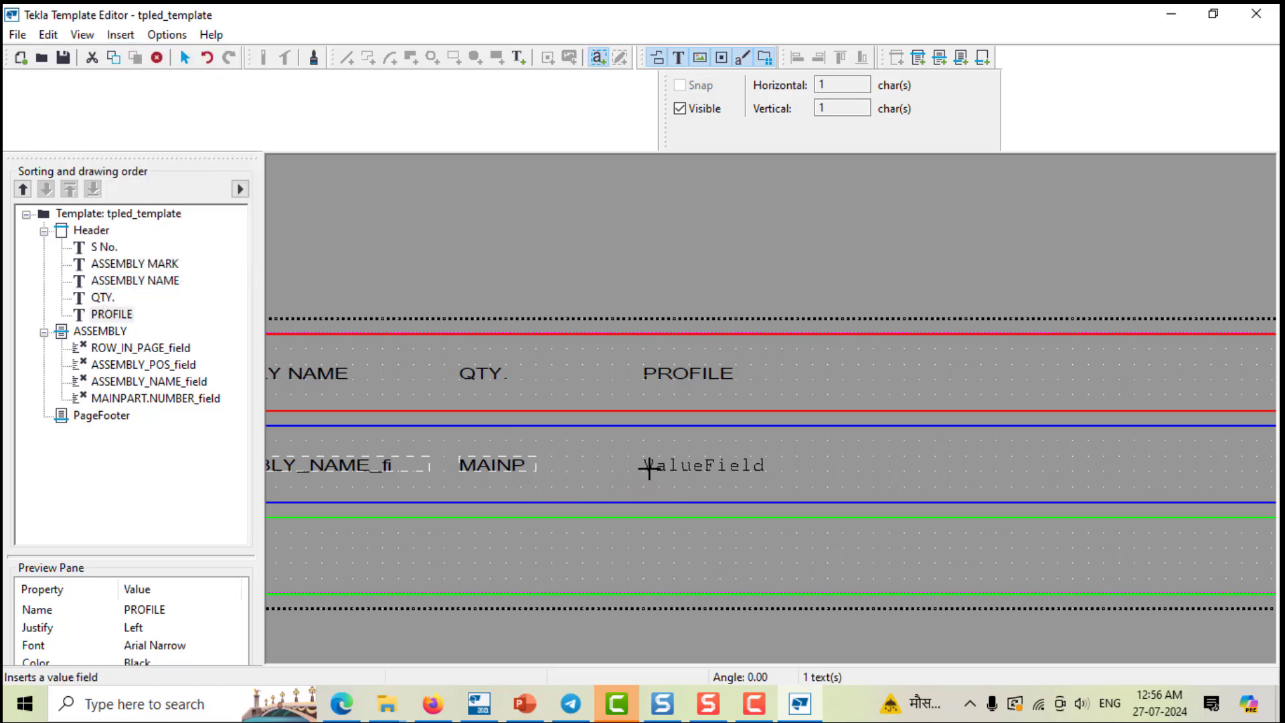
left_click(648, 465)
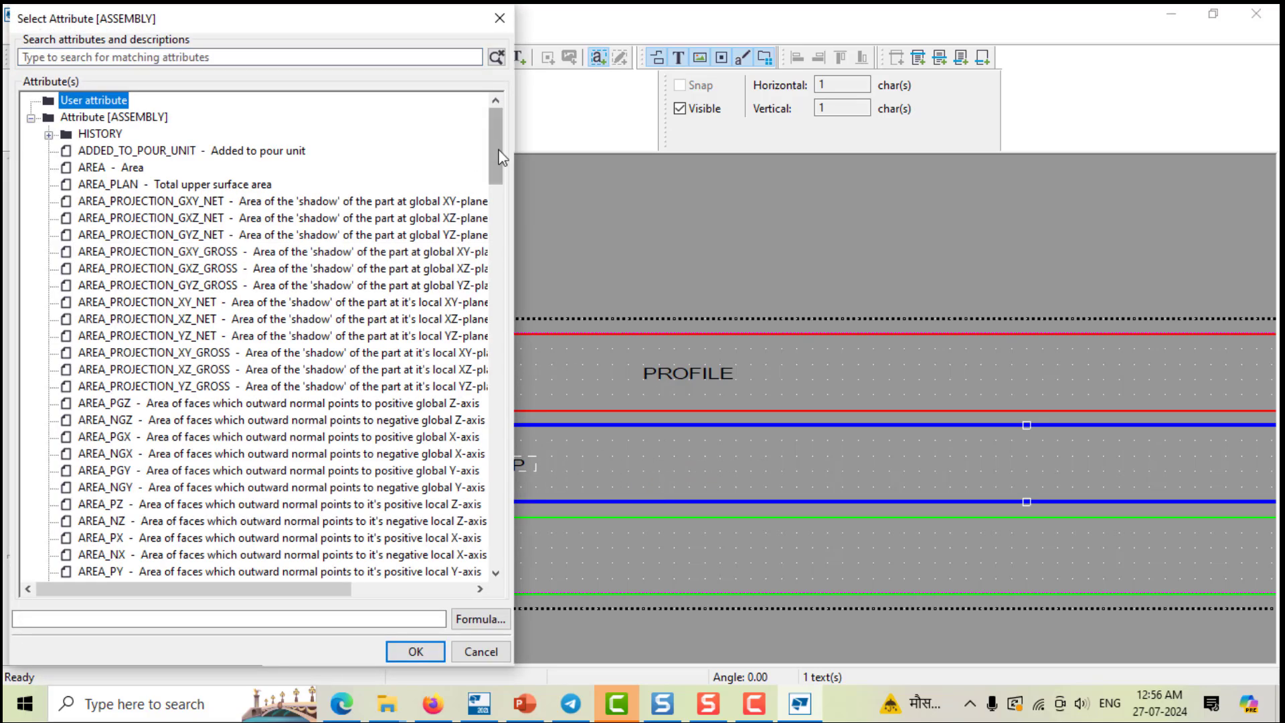
mouse_move(495, 143)
left_mouse_down()
mouse_move(493, 254)
mouse_move(520, 351)
mouse_move(525, 482)
mouse_move(512, 492)
left_mouse_up()
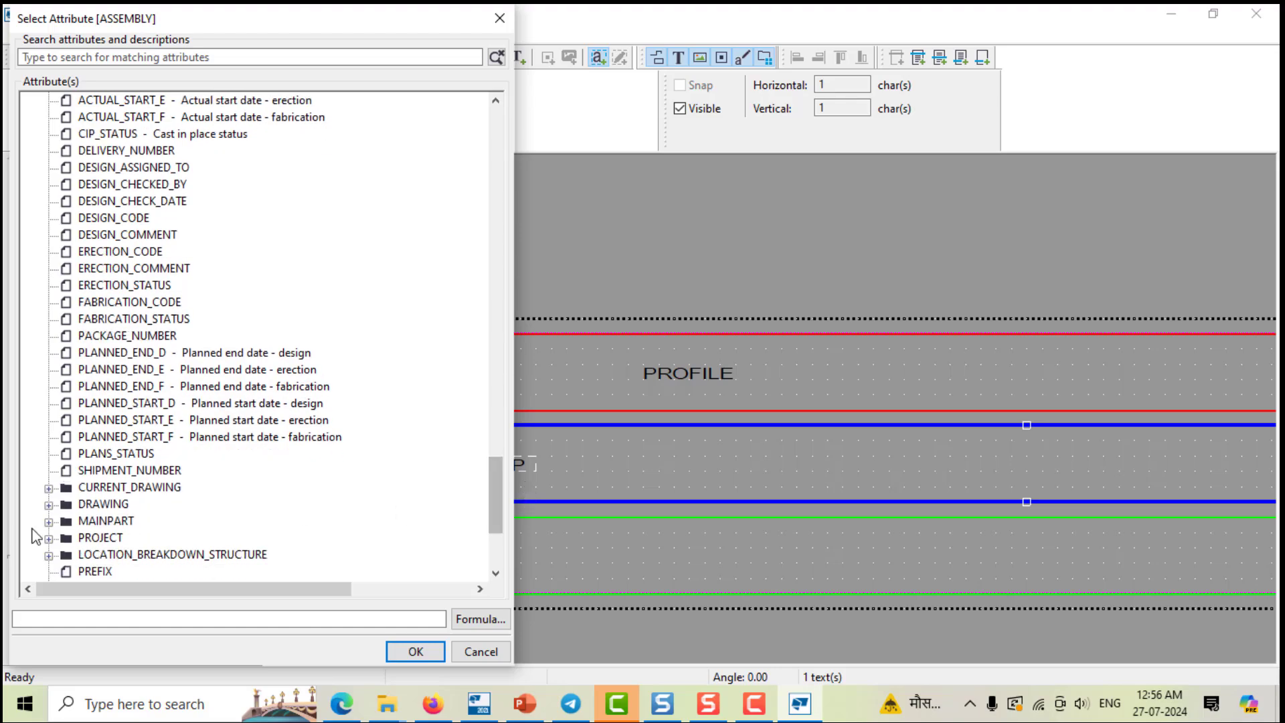
left_click(49, 522)
scroll(74, 529, "down", 14)
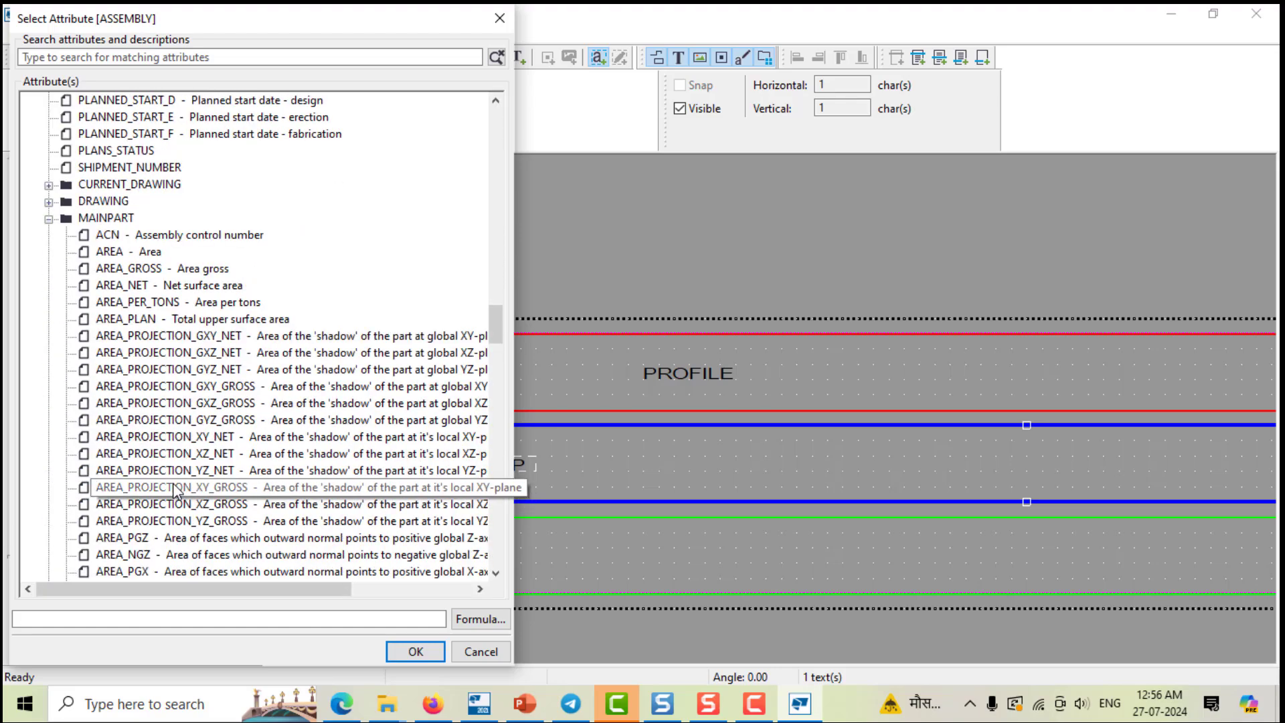
scroll(176, 487, "down", 12)
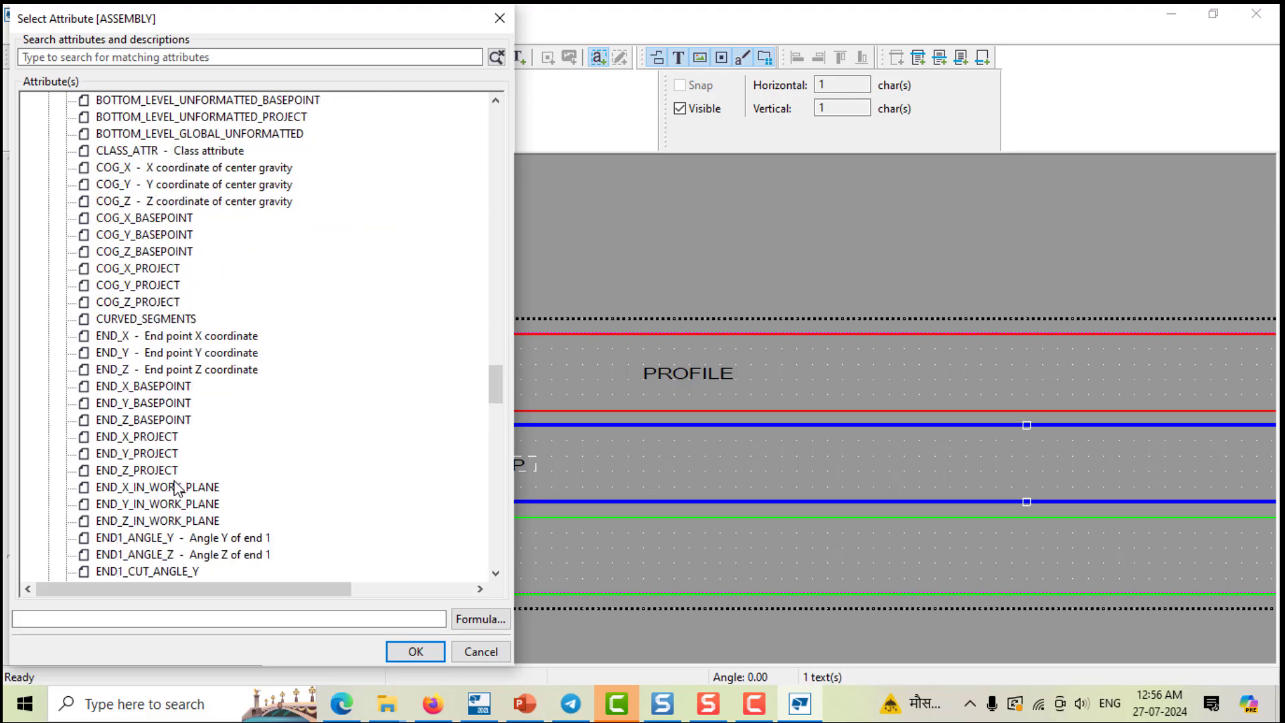
scroll(176, 487, "down", 3)
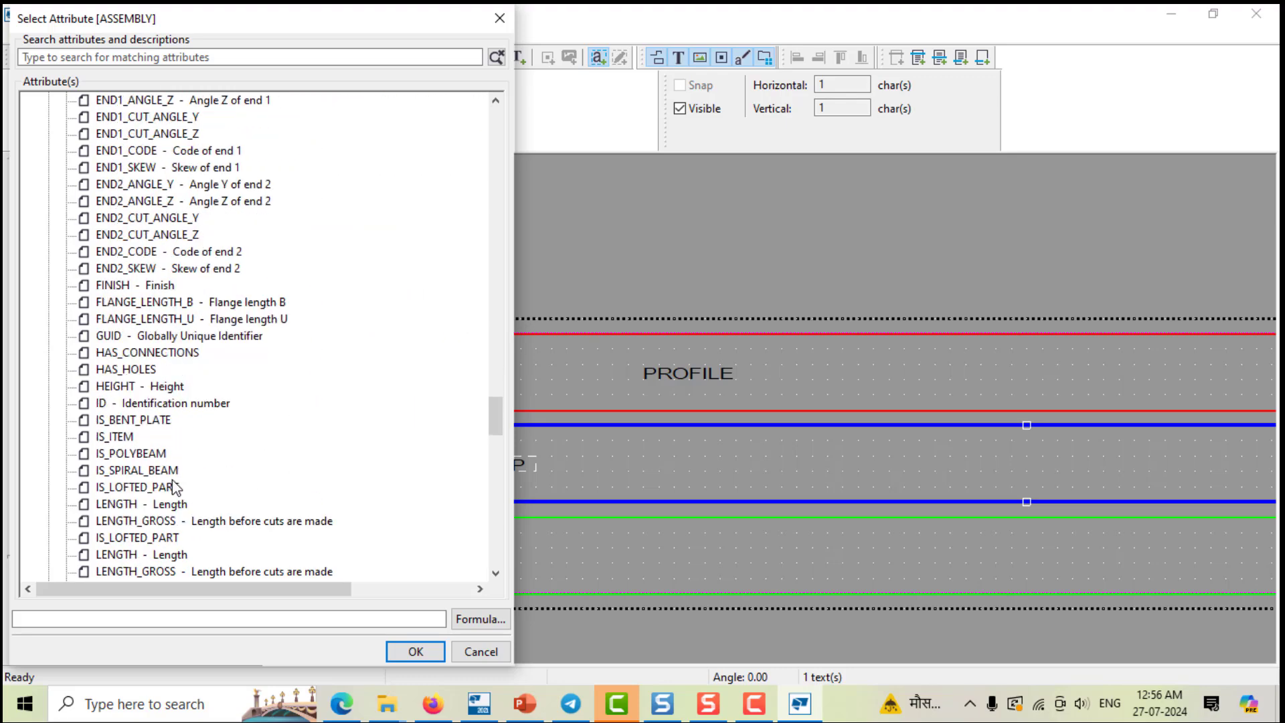
scroll(176, 487, "down", 6)
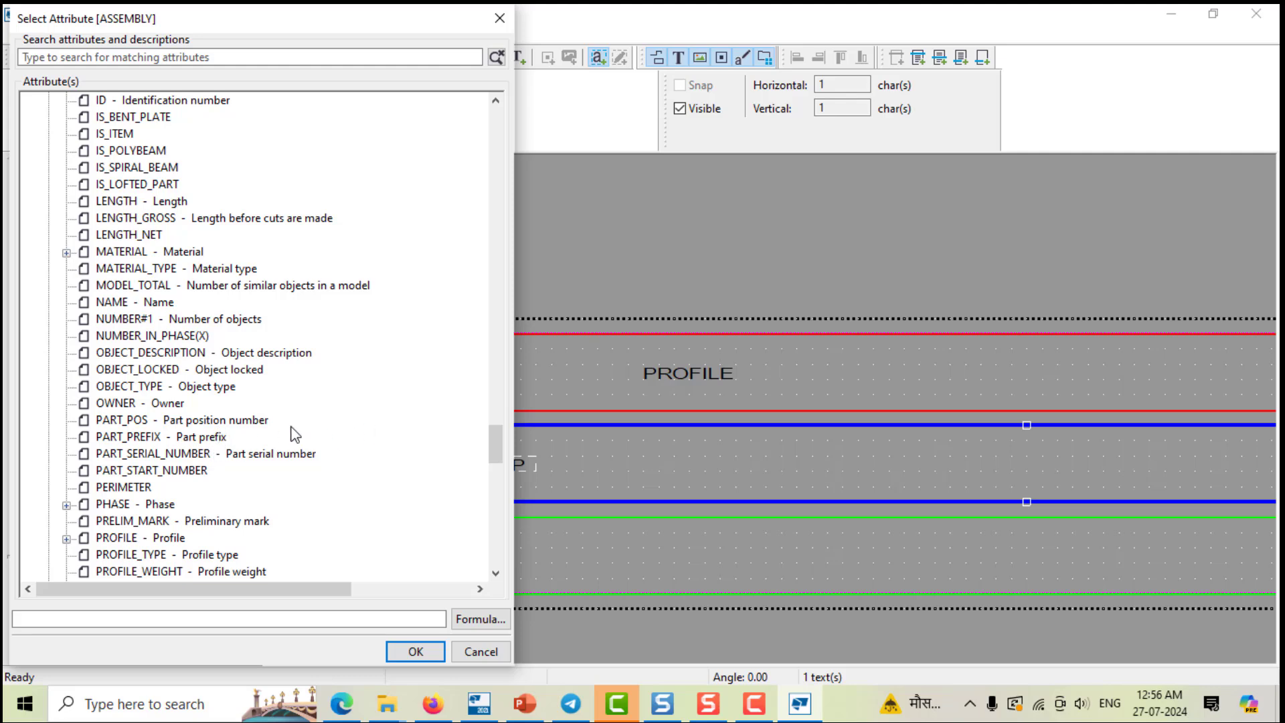
scroll(292, 434, "up", 1)
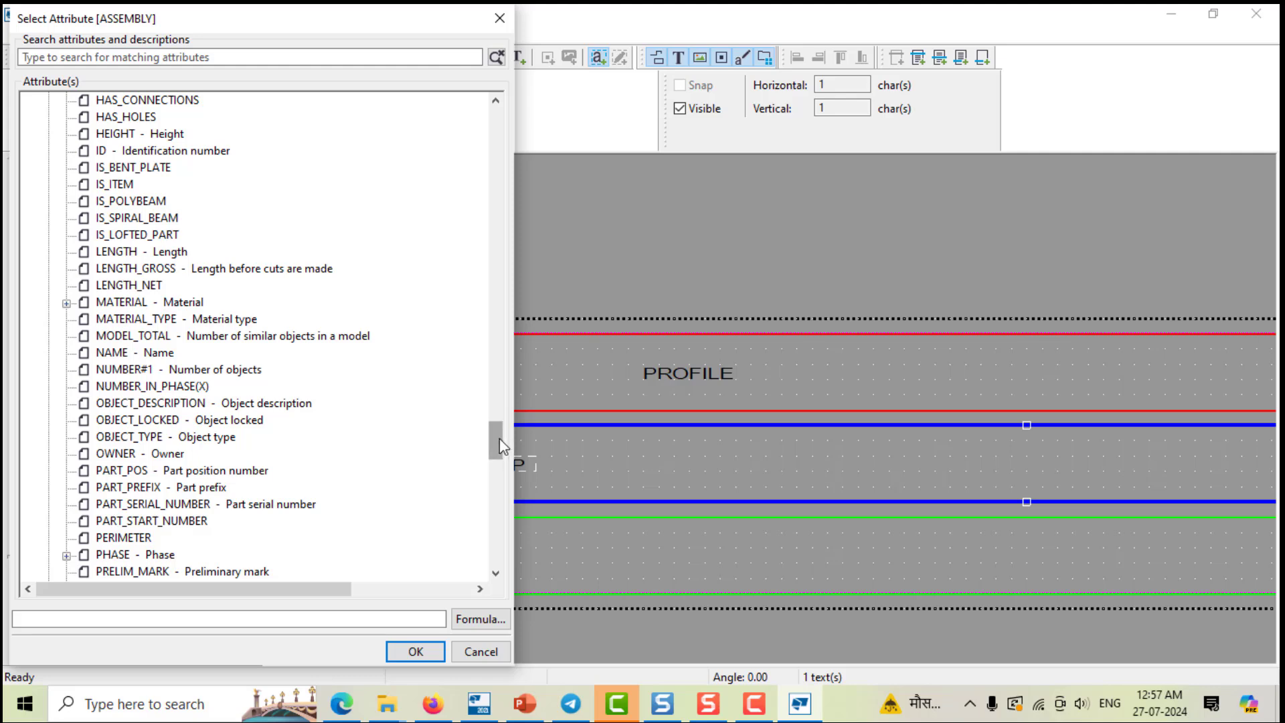
left_click_drag(500, 439, 496, 454)
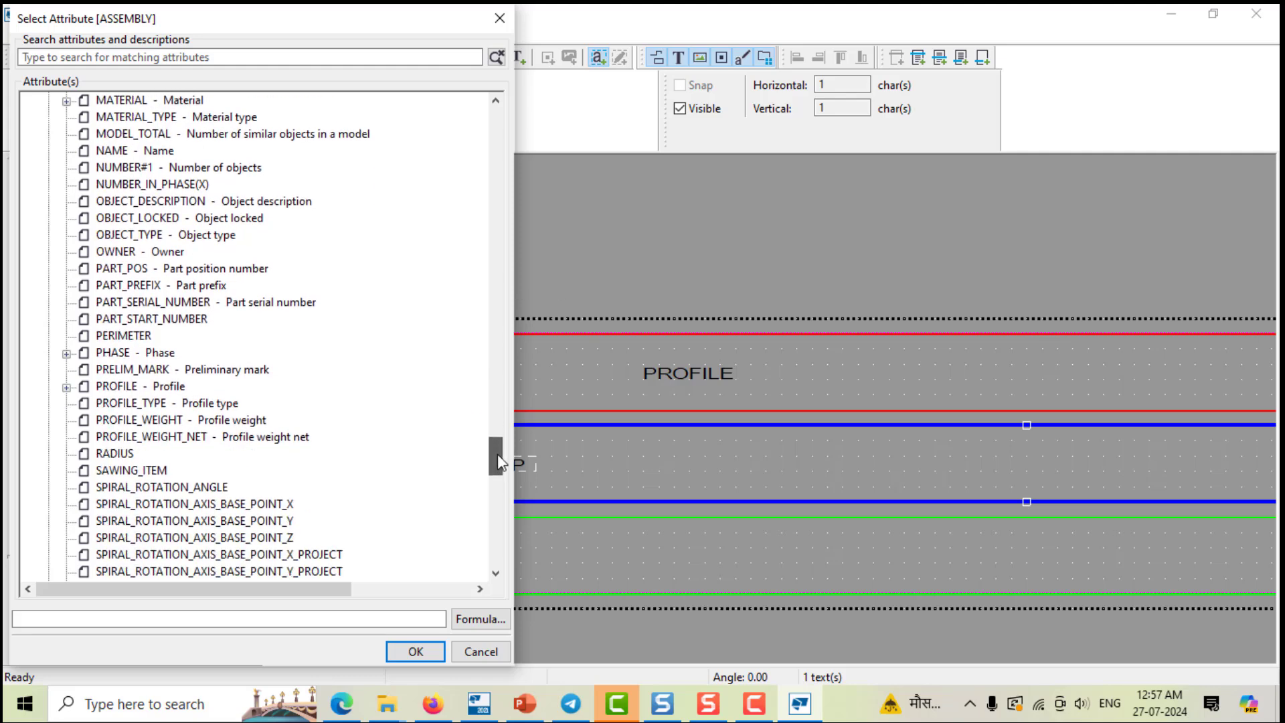
left_click(160, 391)
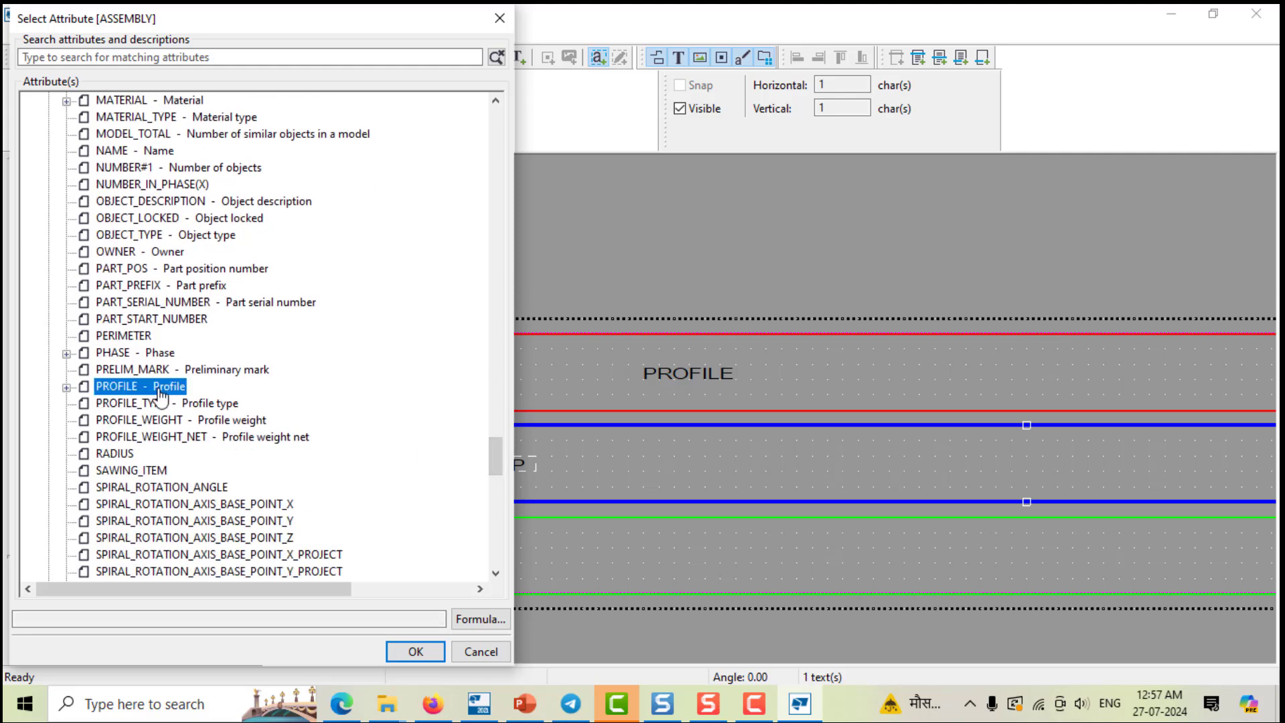
left_click(415, 651)
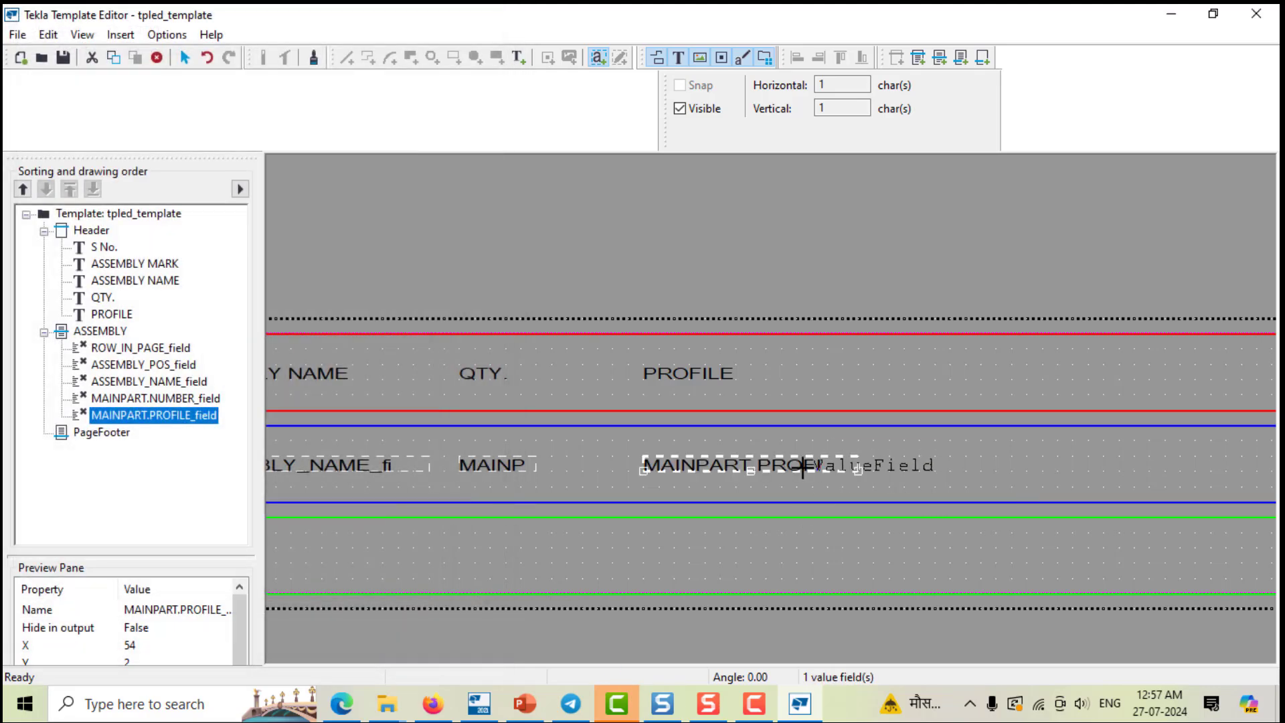
key("Escape")
Step: Set the font color of the ASSEMBLY_NAME value field to Red and confirm its properties
scroll(898, 383, "down", 2)
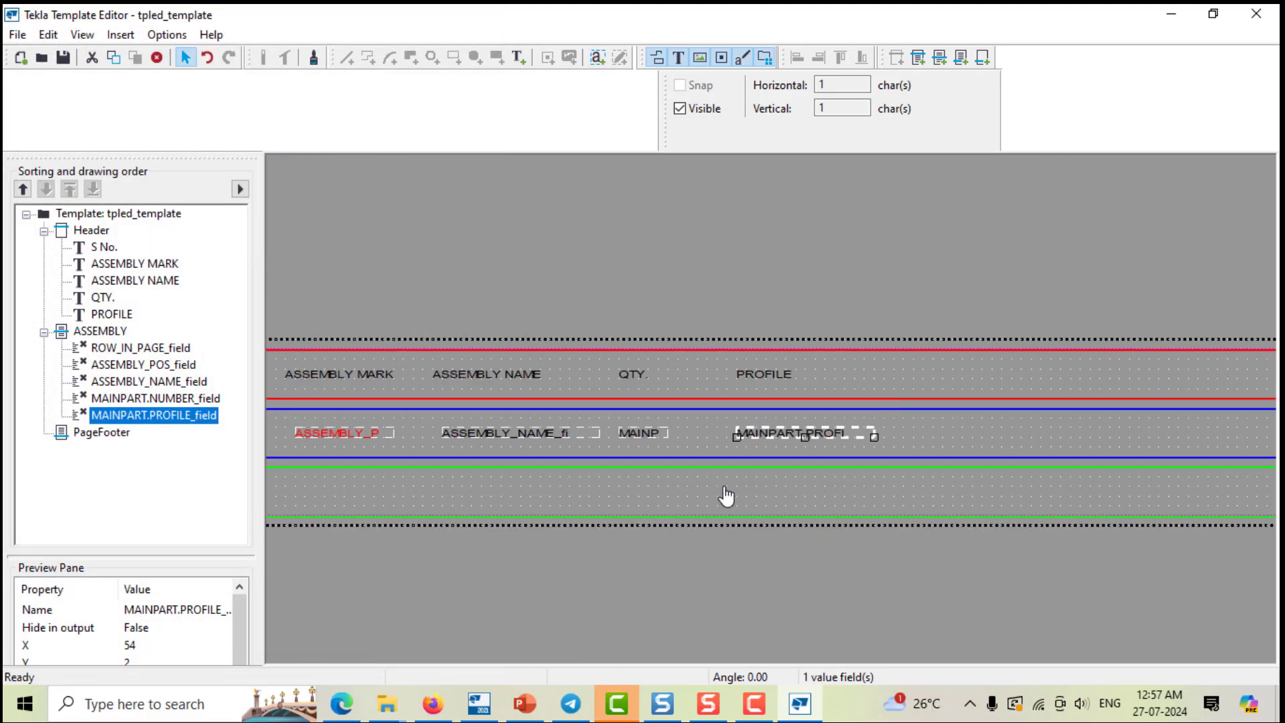
double_click(516, 435)
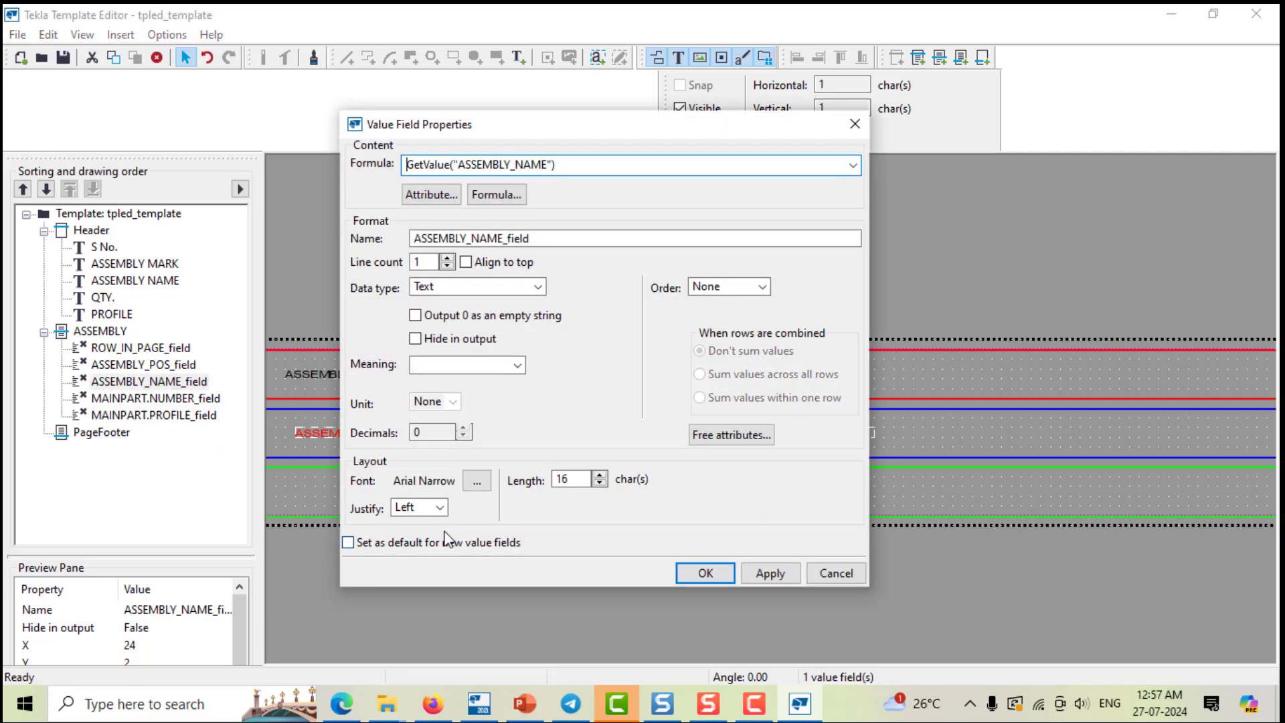
left_click(476, 481)
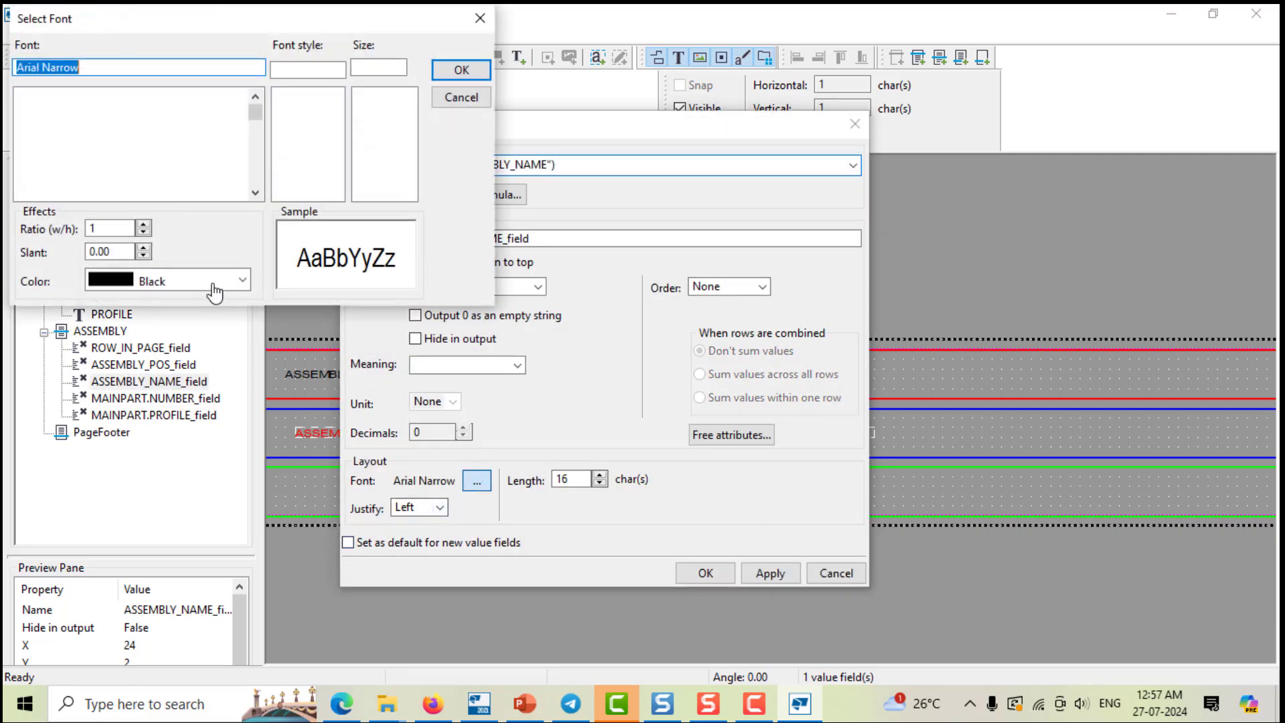
left_click(201, 281)
left_click(171, 341)
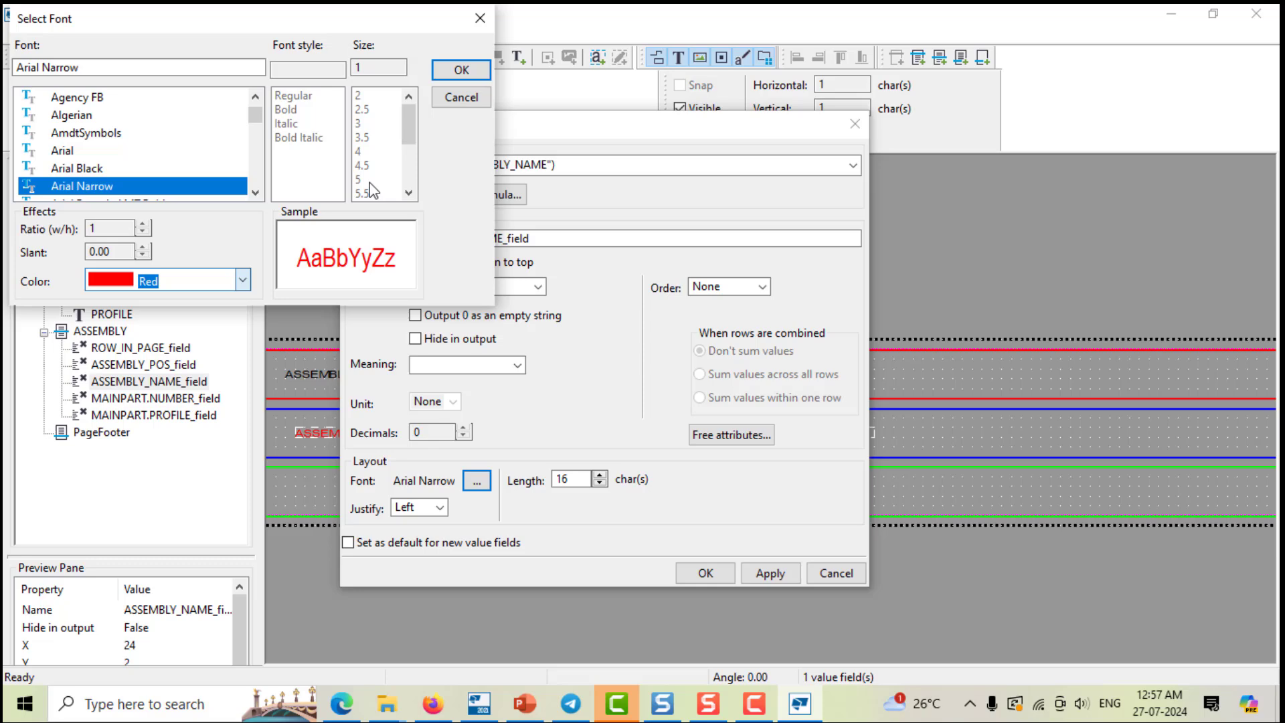
left_click(461, 69)
left_click(765, 576)
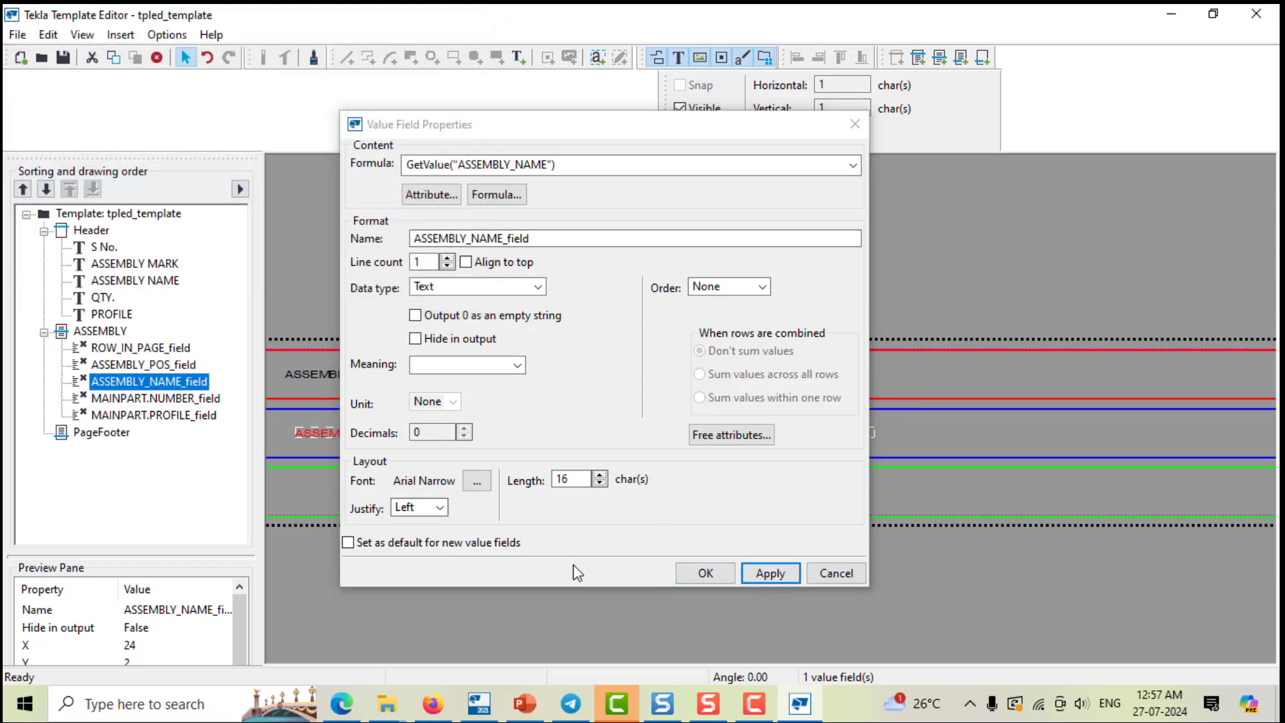
left_click(460, 552)
left_click(705, 574)
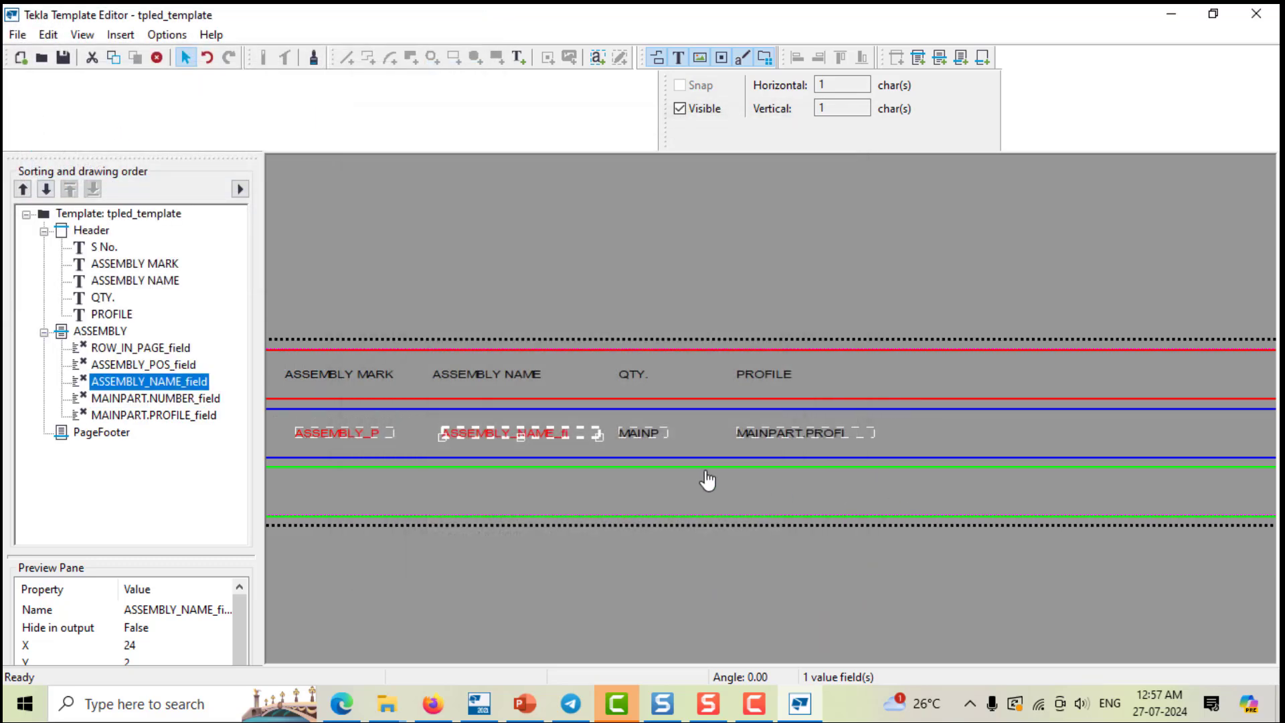
Step: Set the font color of the MAINPART.NUMBER value field to Red and confirm its properties
double_click(642, 436)
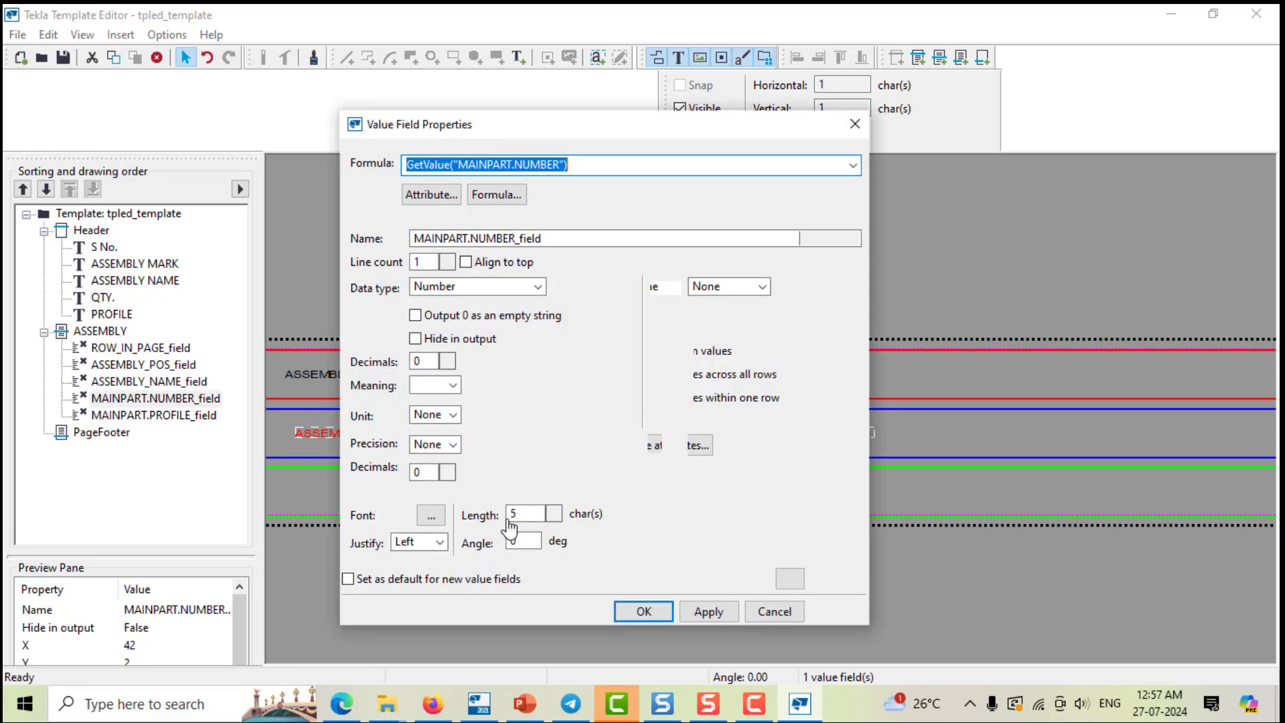
left_click(477, 480)
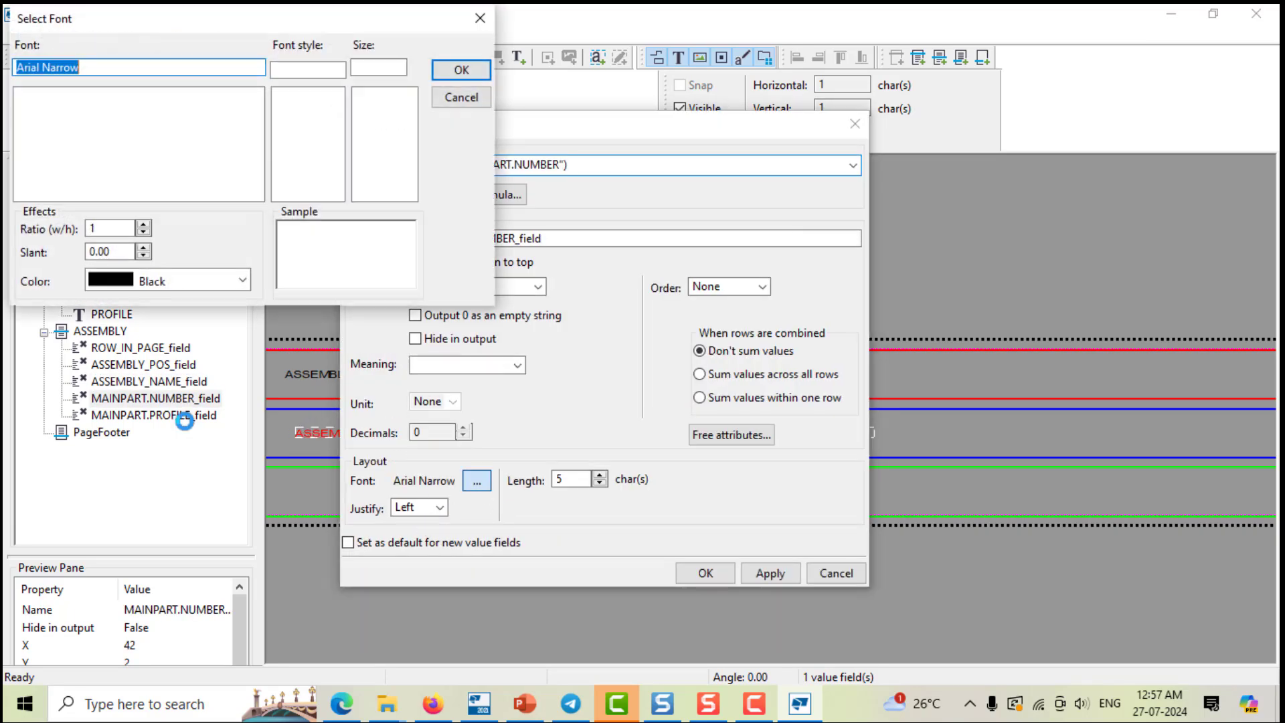
left_click(173, 284)
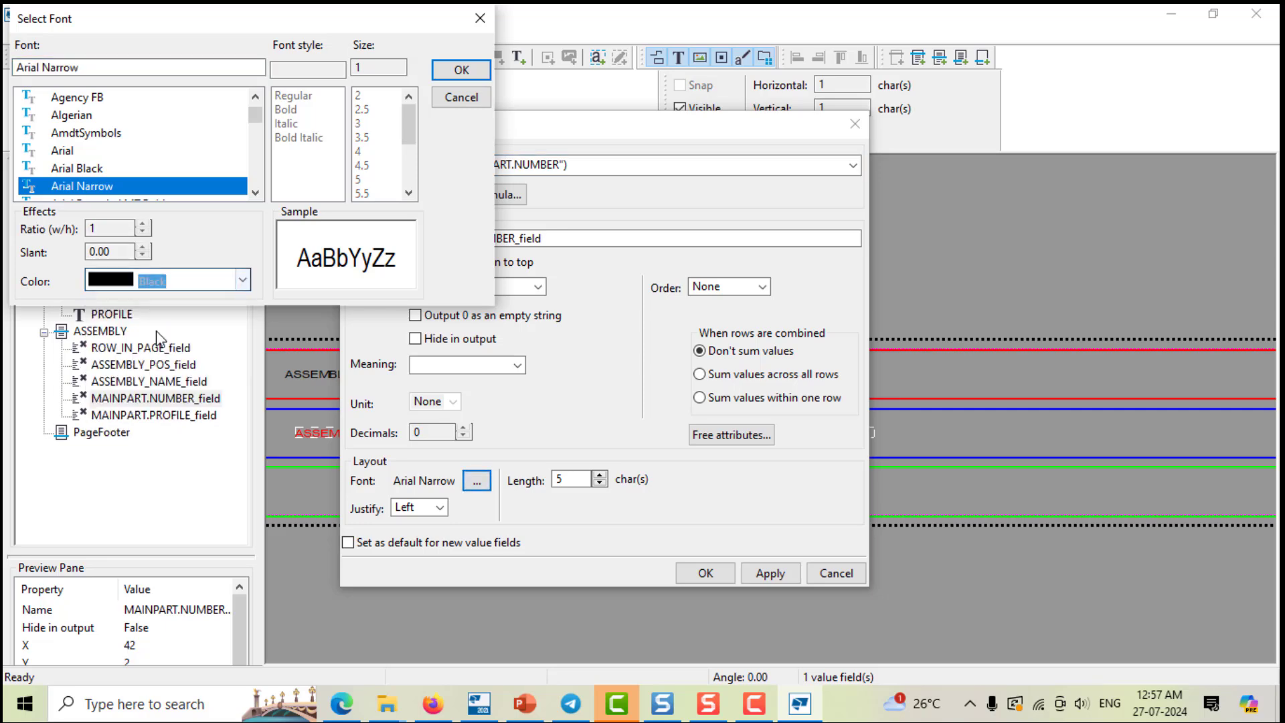
left_click(147, 344)
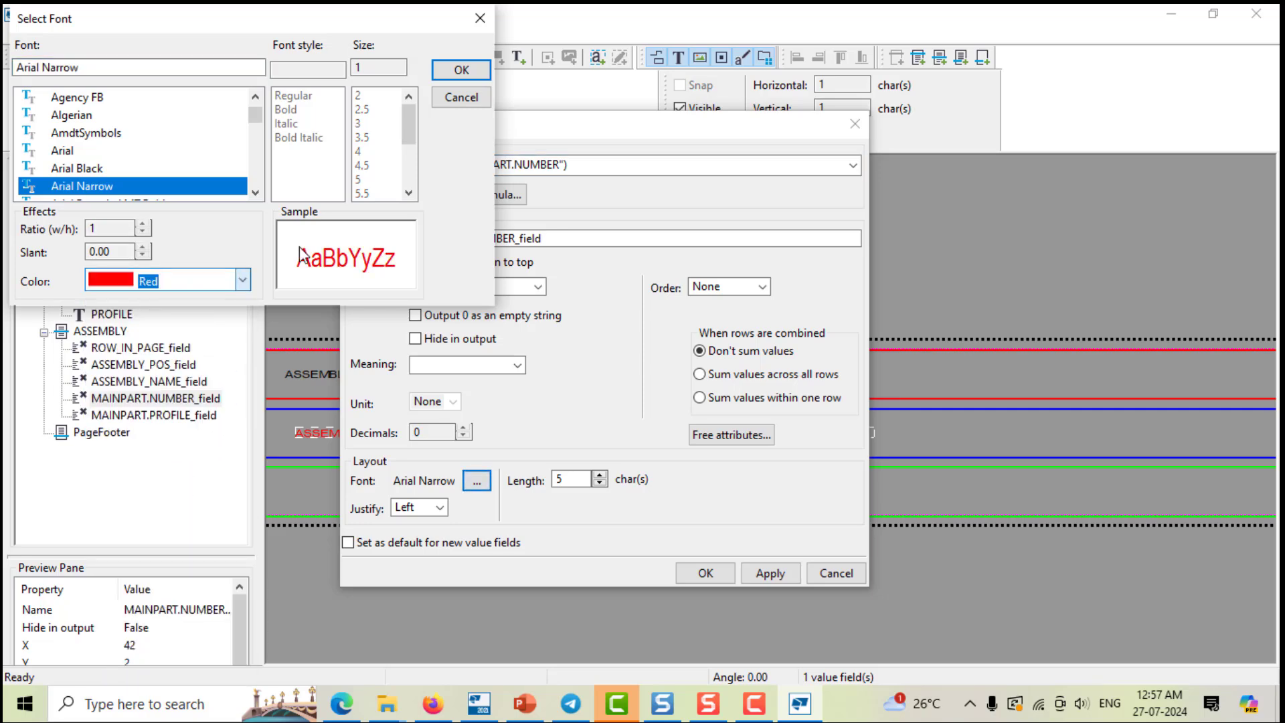
left_click(461, 70)
left_click(705, 573)
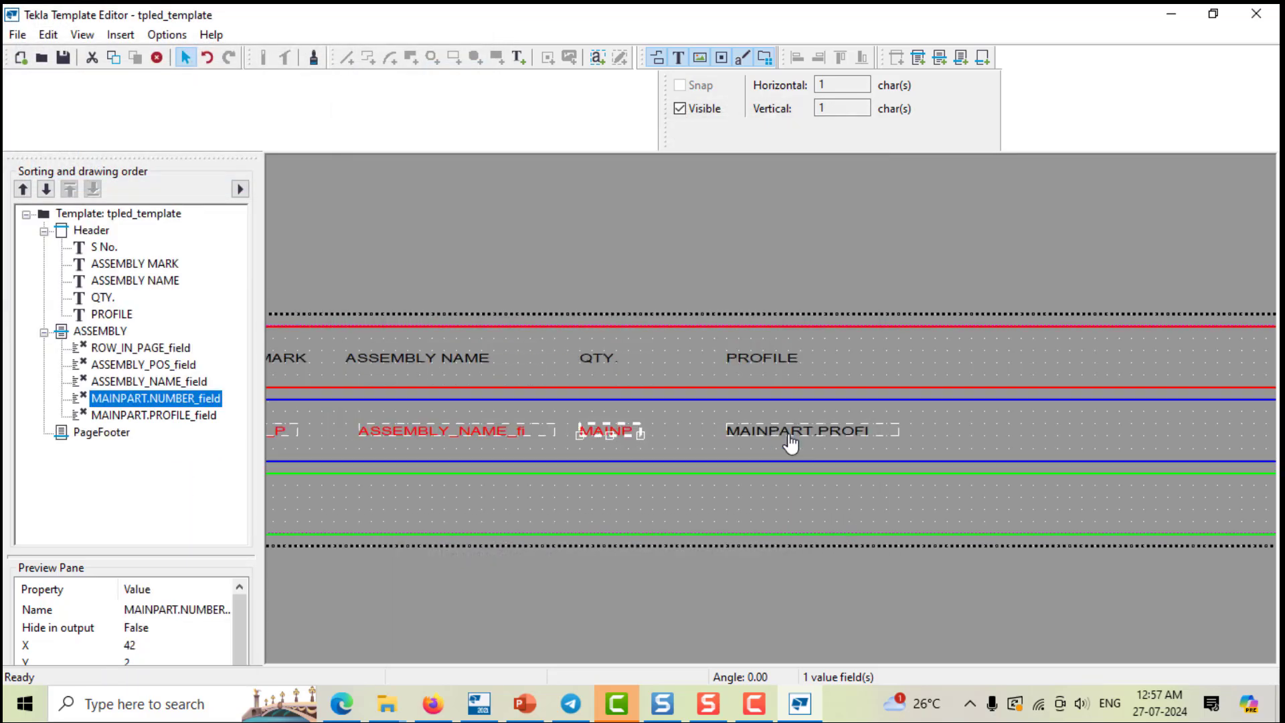
Step: Set the font color of the MAINPART.PROFILE value field to Red and confirm its properties
double_click(790, 443)
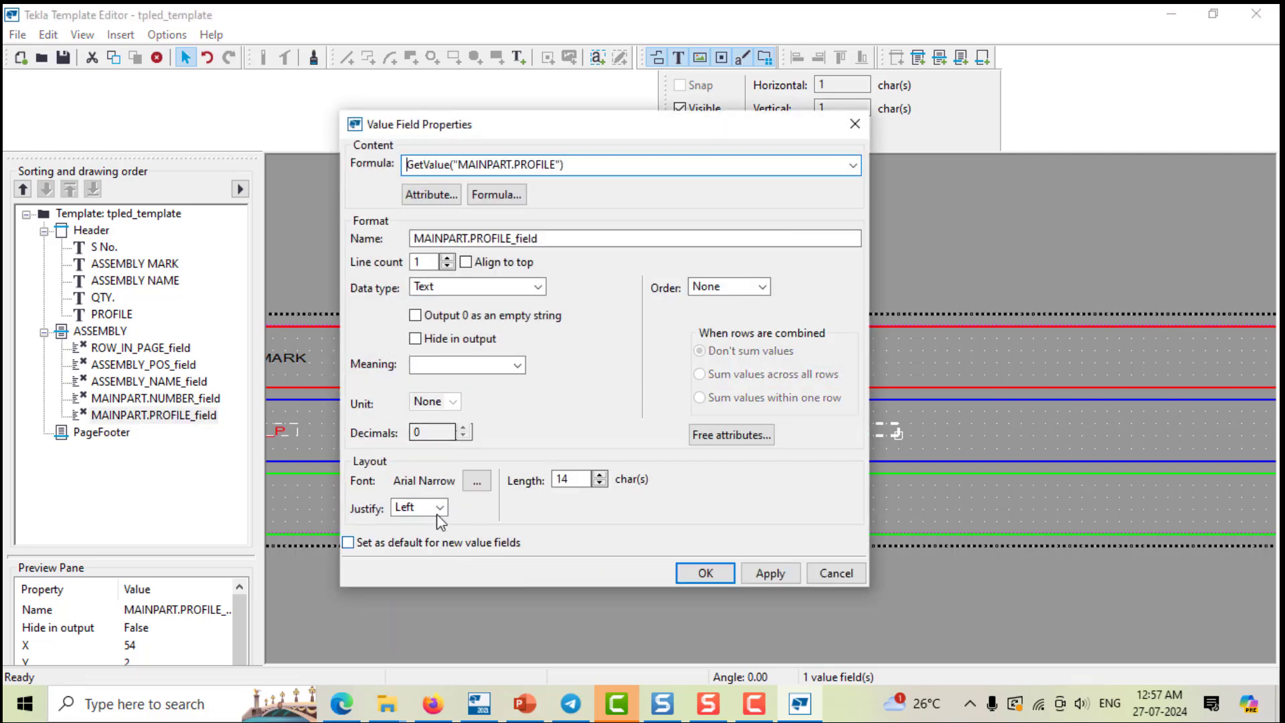
left_click(477, 480)
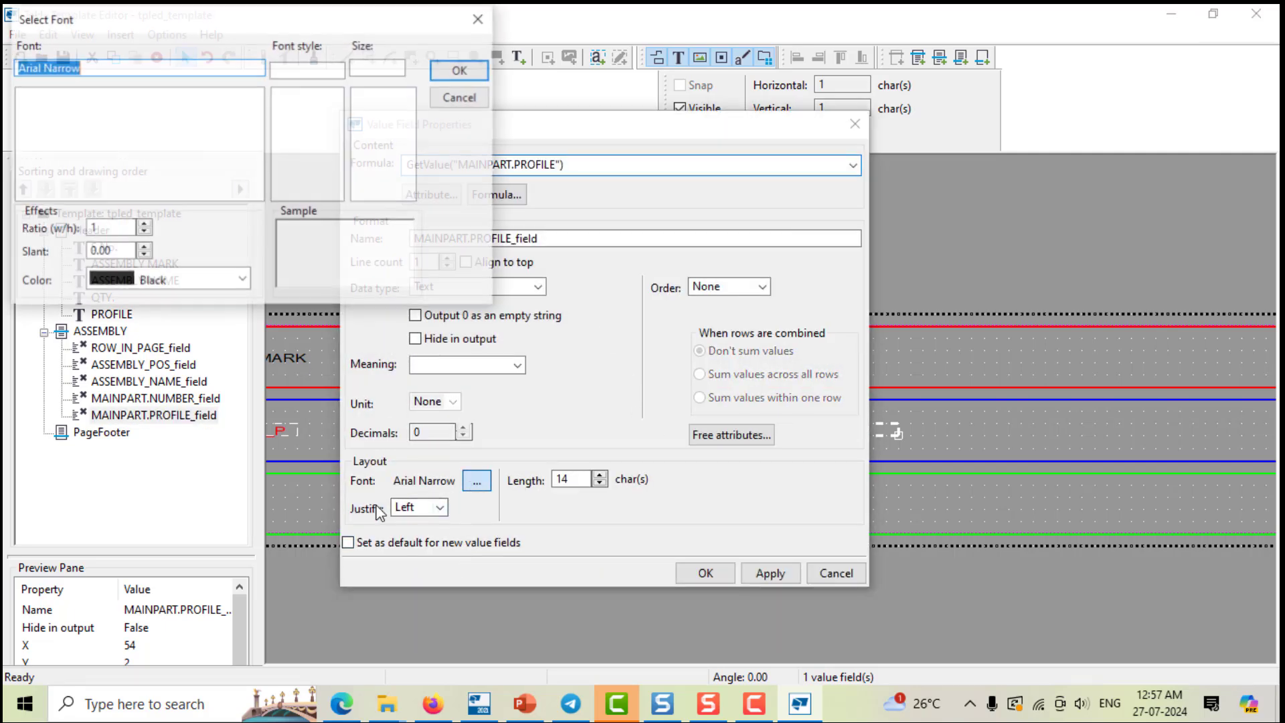
left_click(193, 281)
left_click(172, 344)
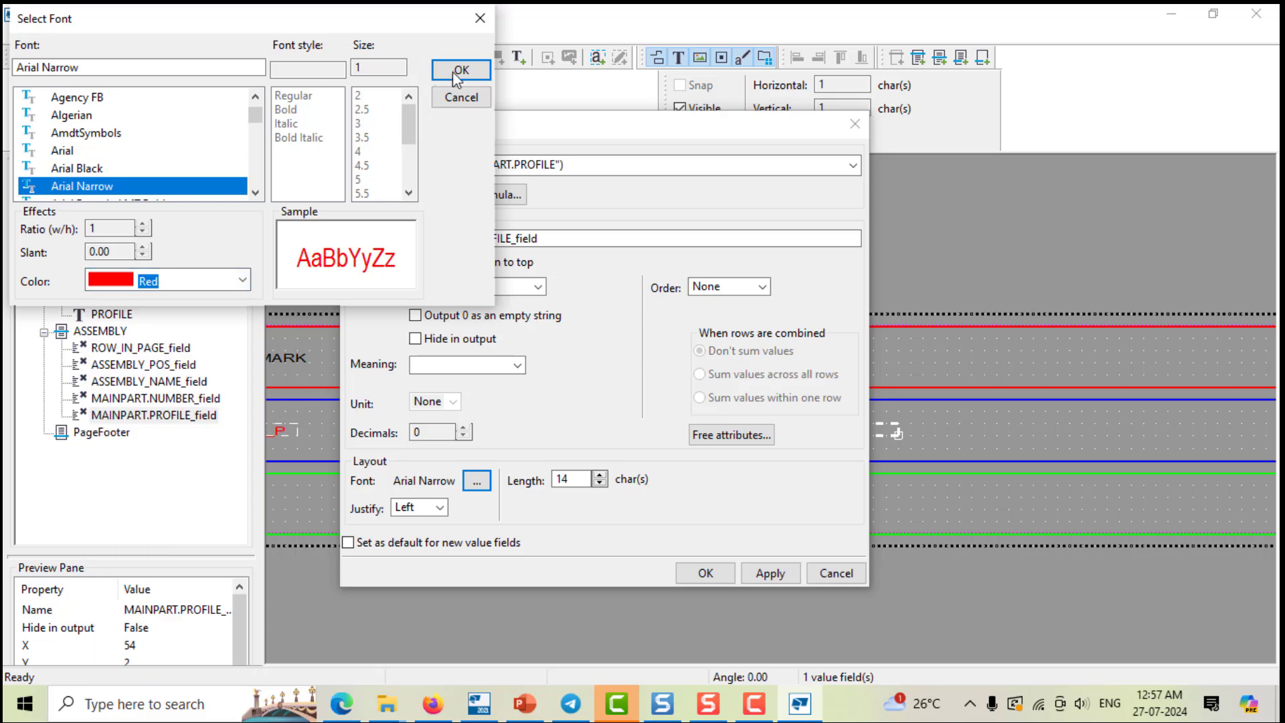
left_click(455, 71)
left_click(763, 575)
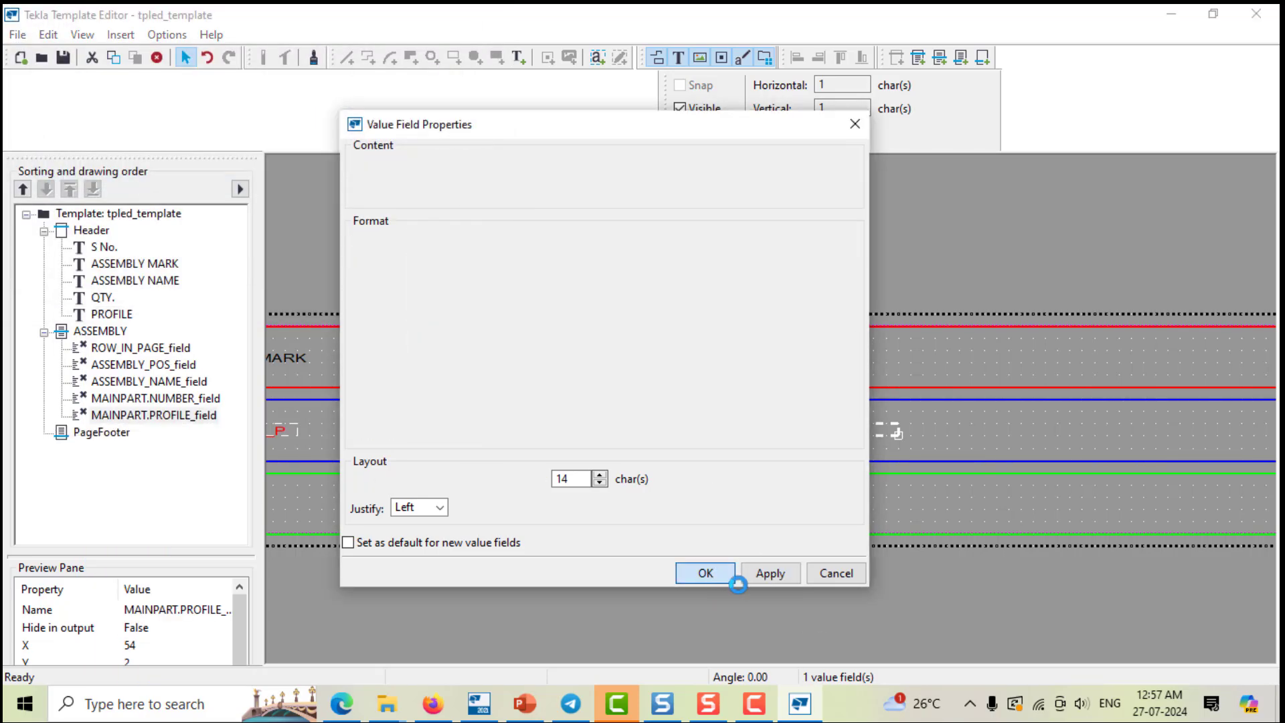
left_click(730, 575)
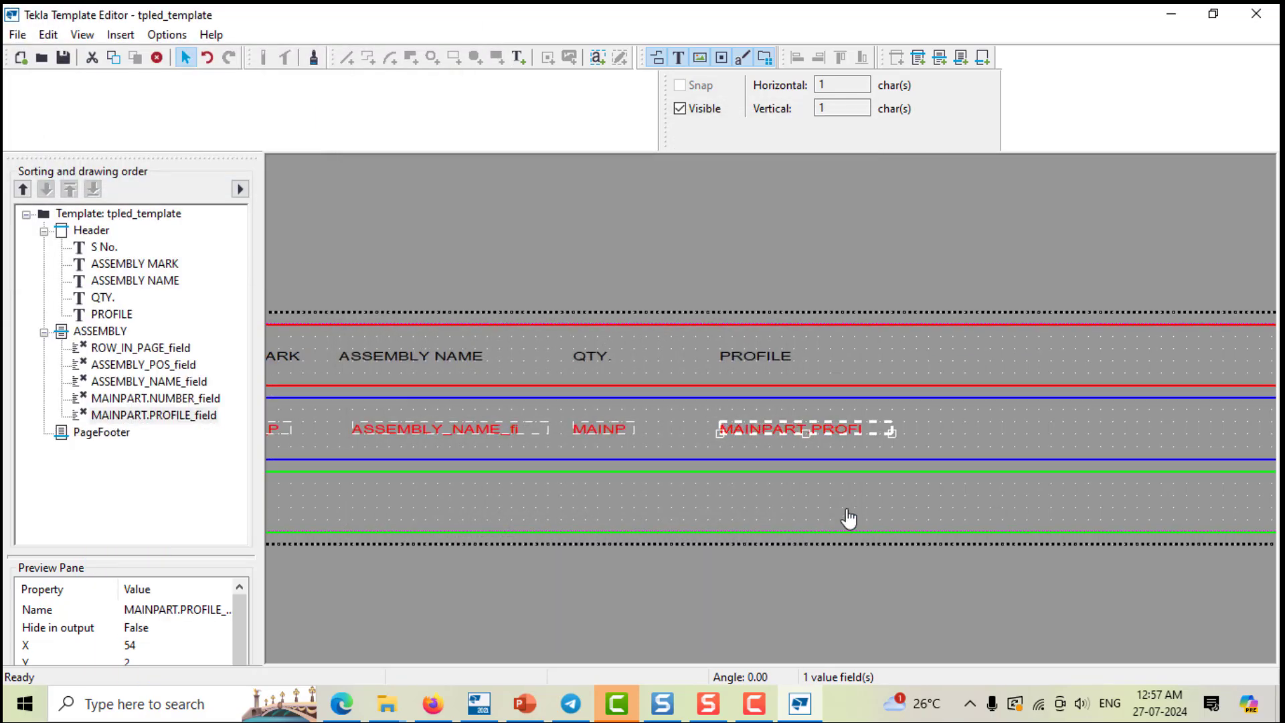
Step: Insert the text "ARAE" in the header beside the "PROFILE" heading
left_click(120, 35)
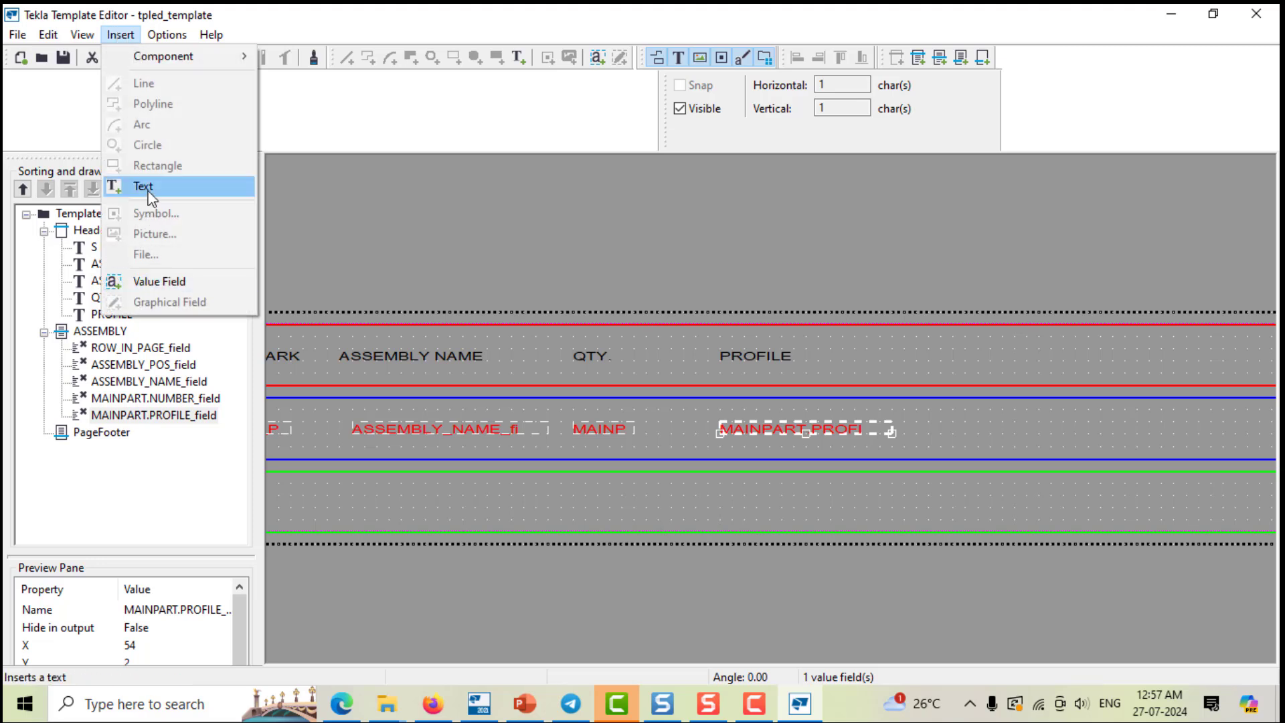
left_click(148, 190)
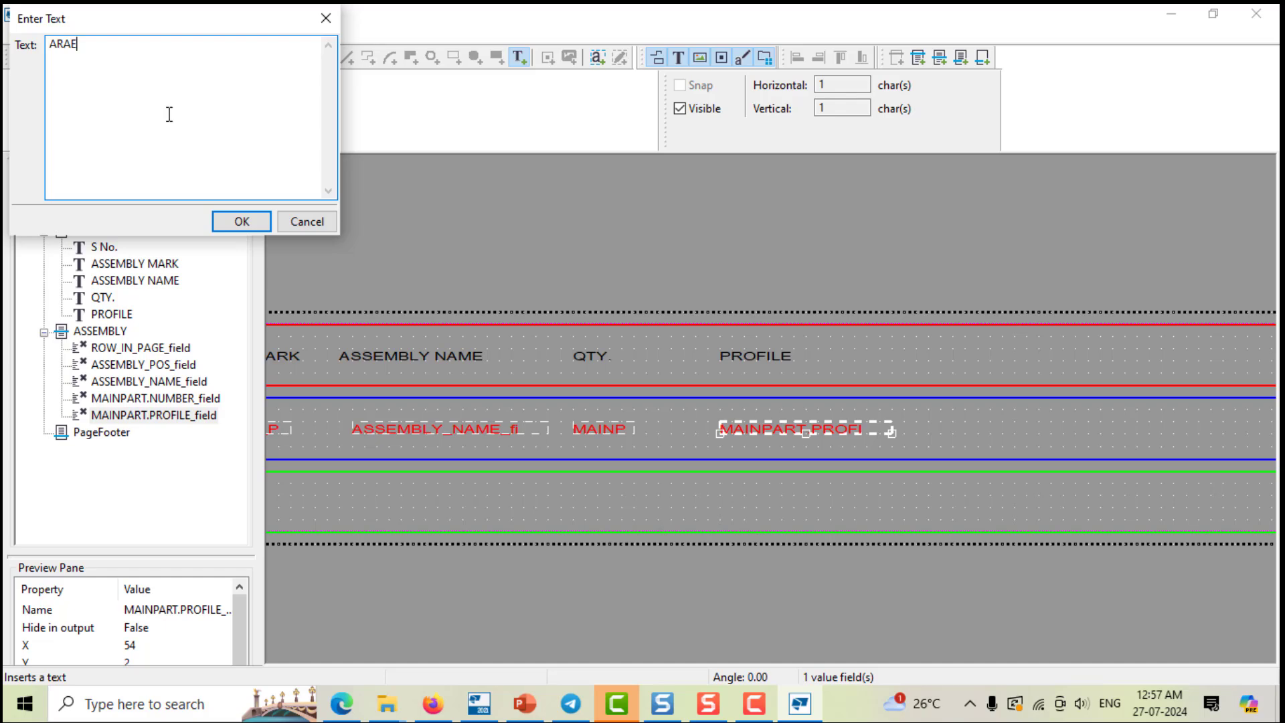
left_click(241, 220)
scroll(929, 372, "up", 2)
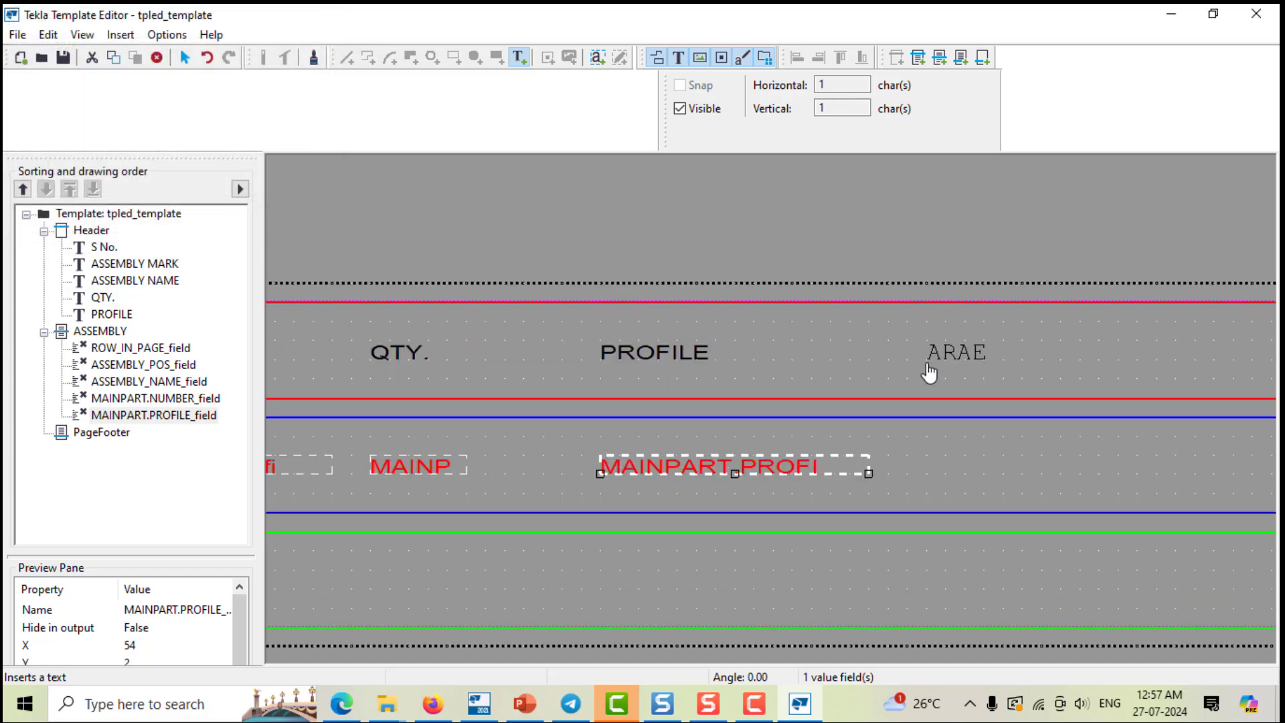
scroll(928, 373, "up", 1)
left_click(927, 364)
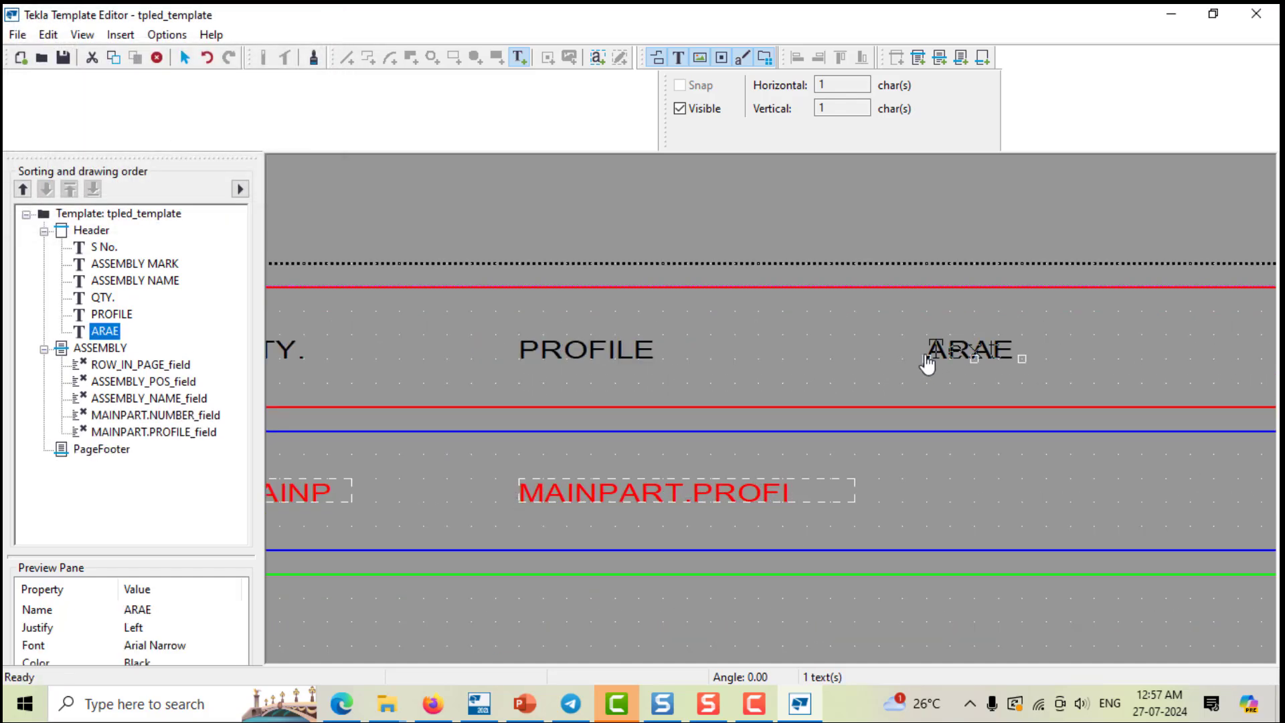
Step: Insert an AREA value field in the ASSEMBLY row under the "ARAE" heading
key("Escape")
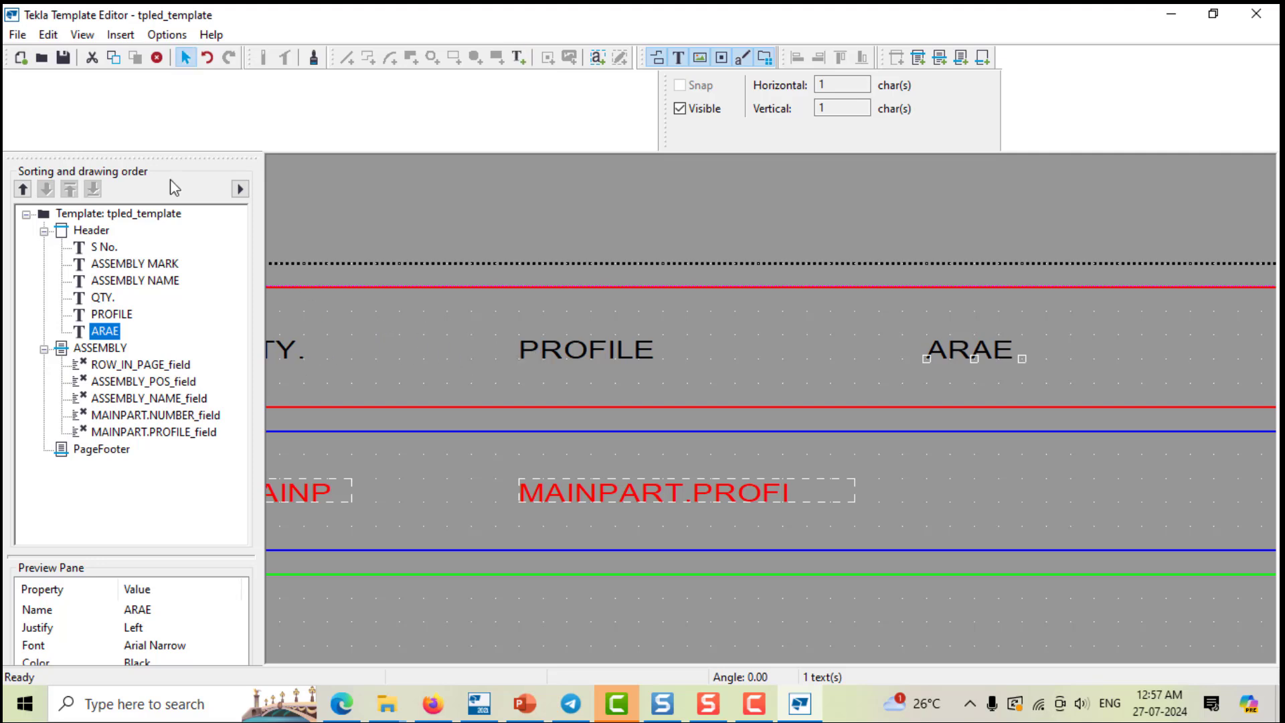
left_click(121, 35)
left_click(155, 278)
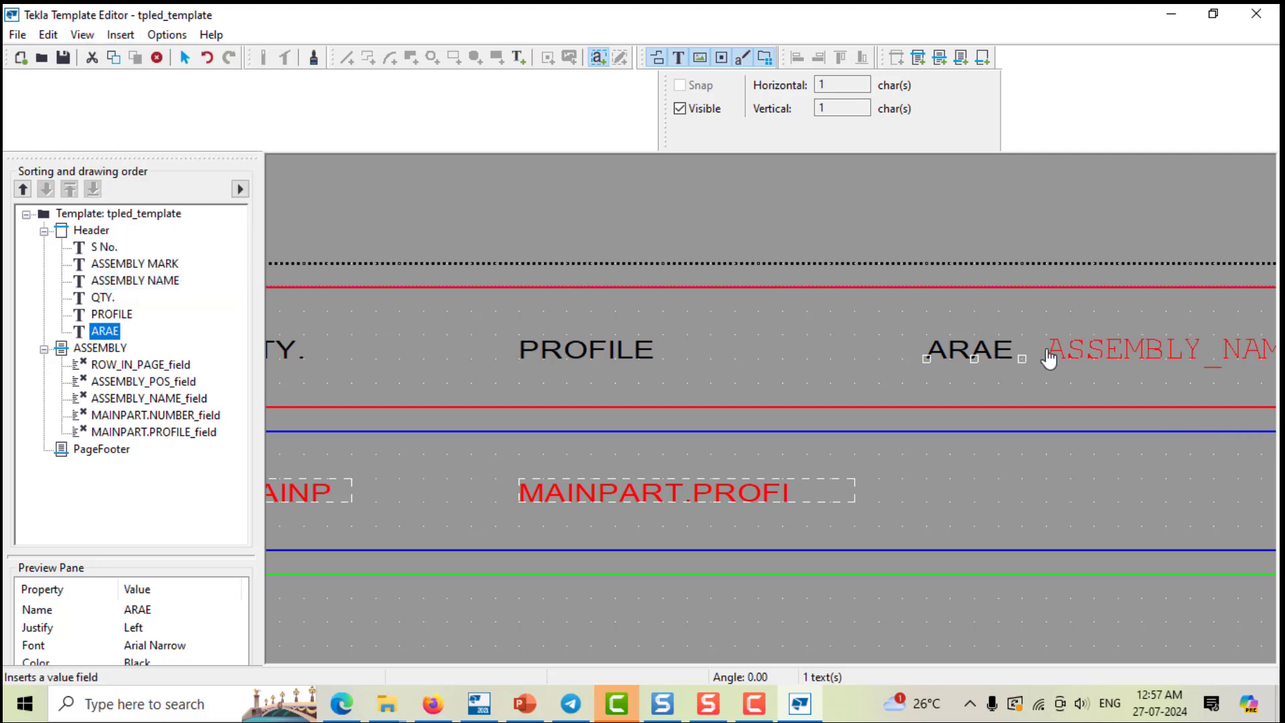
left_click(923, 502)
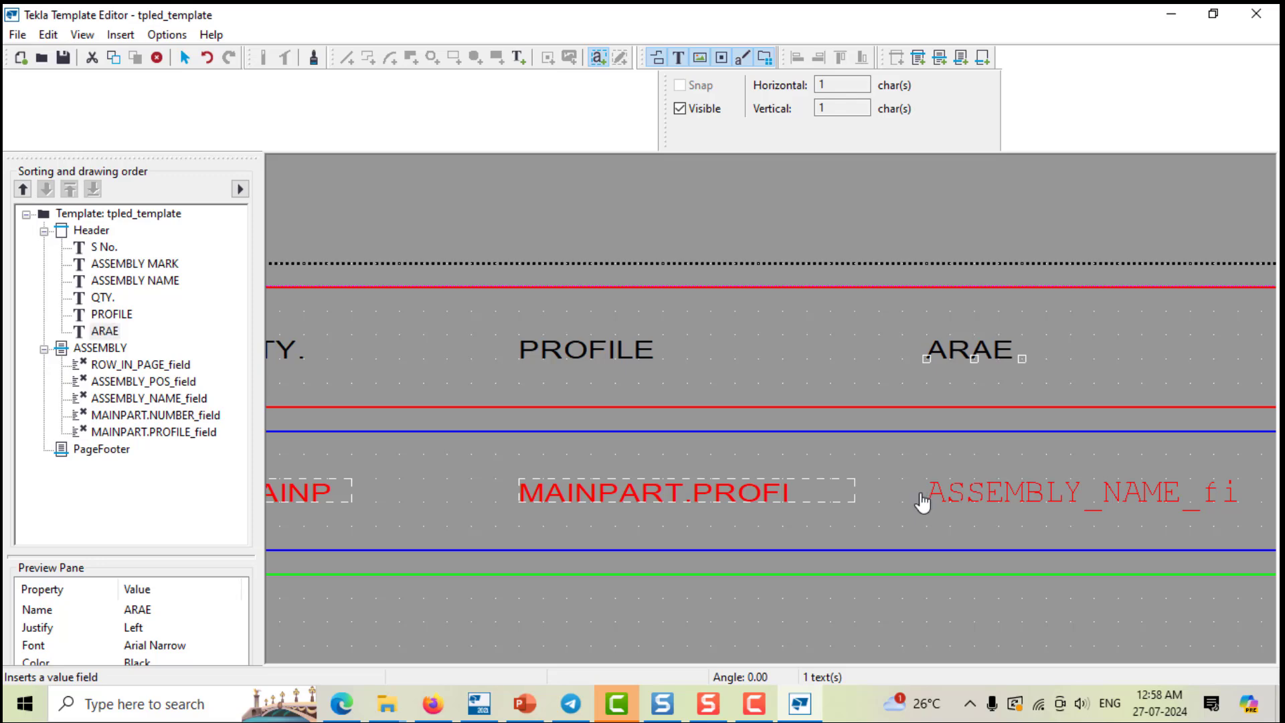
left_click(94, 168)
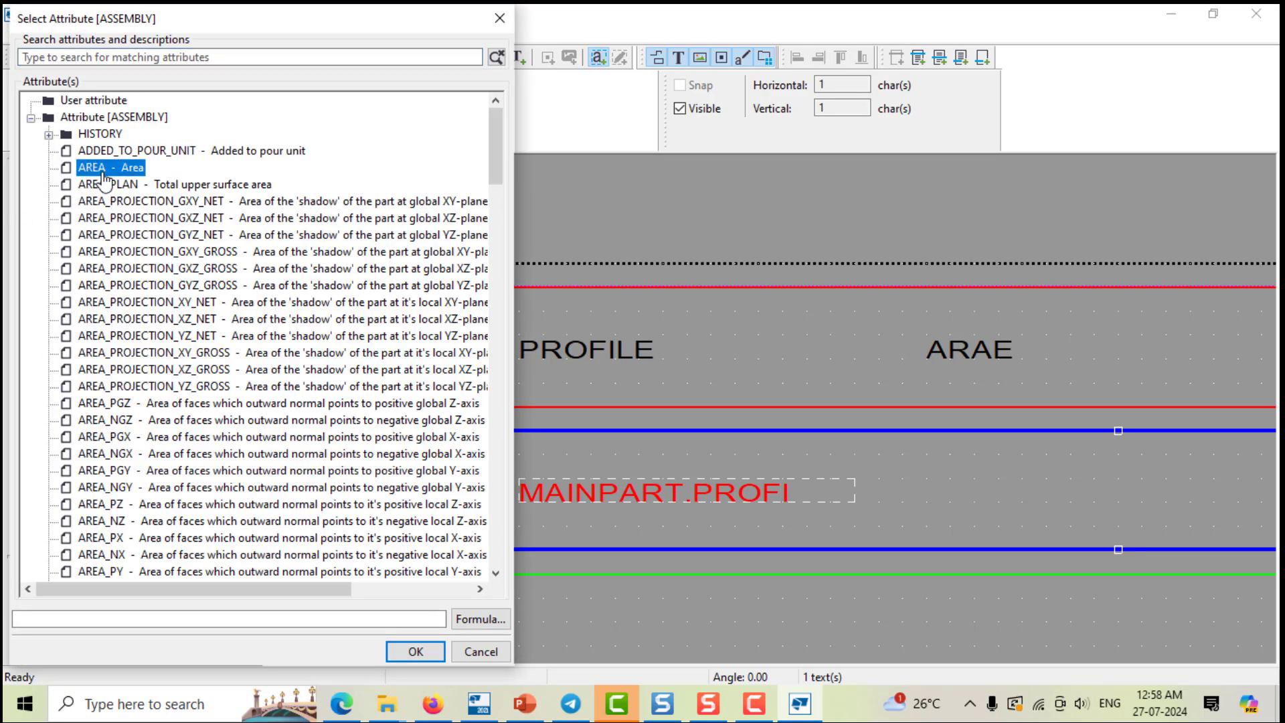
left_click(415, 651)
middle_click_drag(1027, 439, 436, 129)
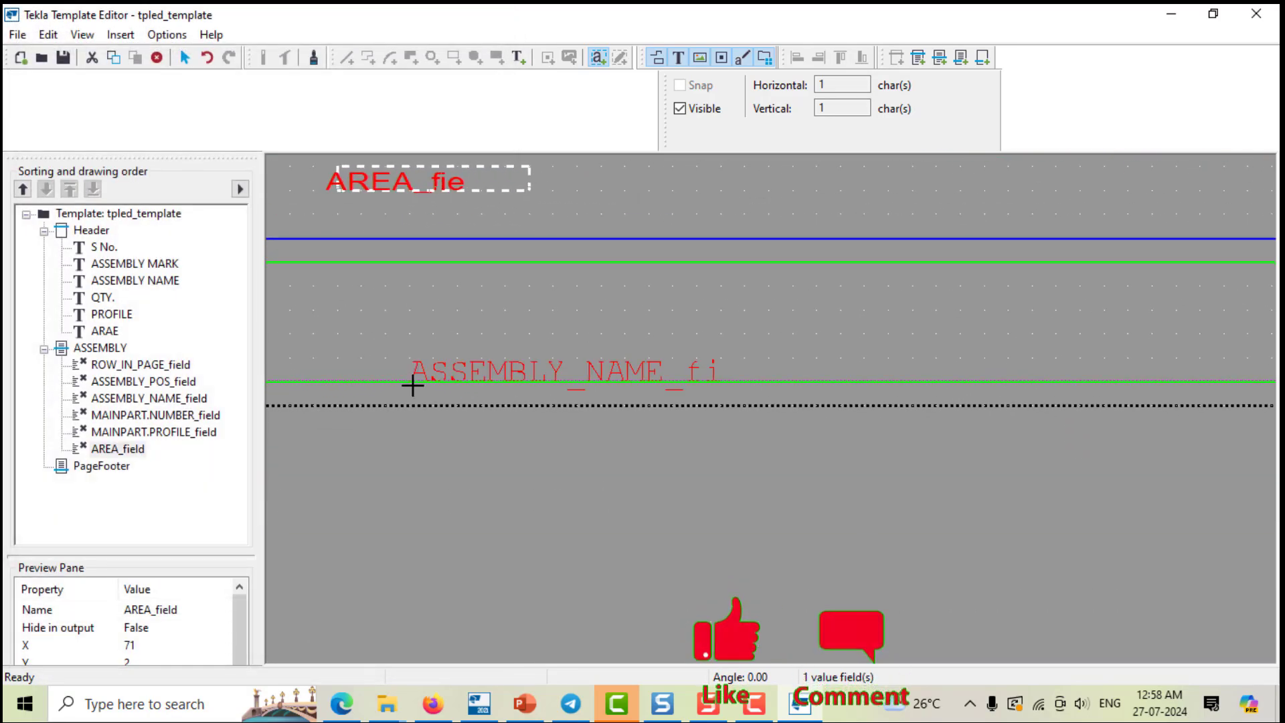
key("Escape")
Step: Insert the text "TOT. AREA" in the header beside the "ARAE" heading
scroll(846, 495, "down", 3)
middle_click_drag(784, 430, 794, 435)
middle_click_drag(795, 429, 929, 486)
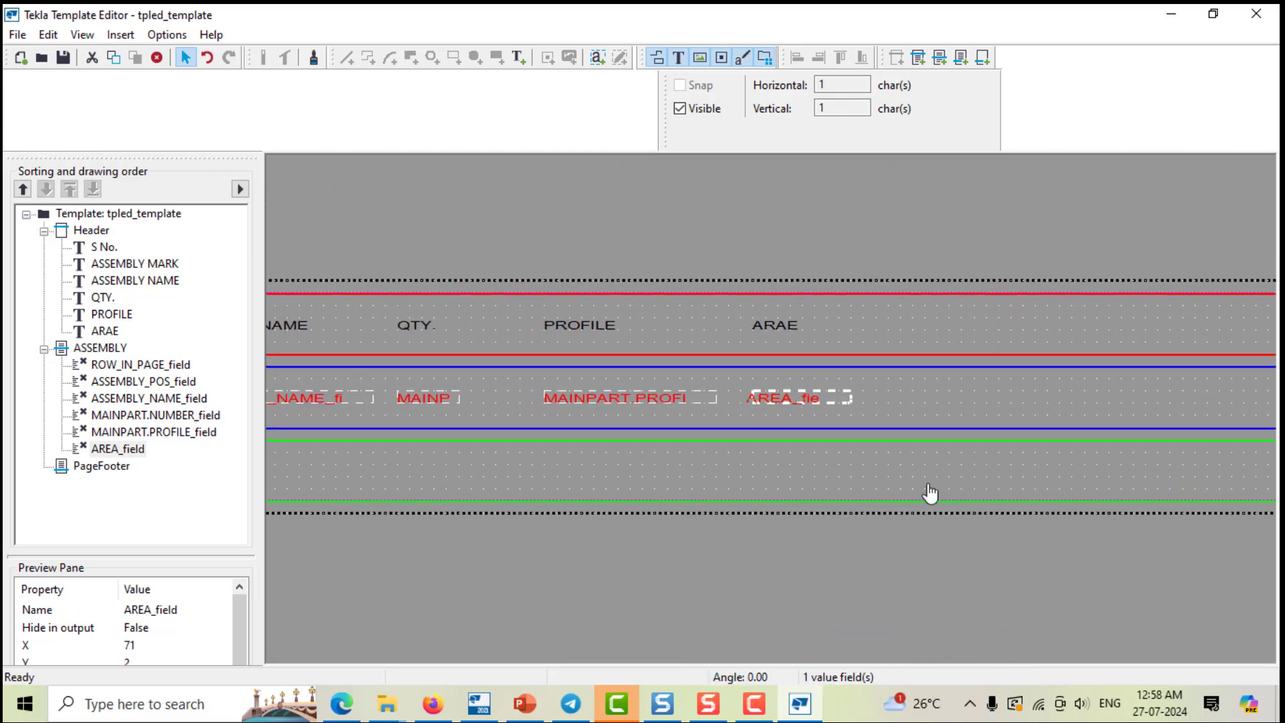
left_click(120, 34)
left_click(140, 186)
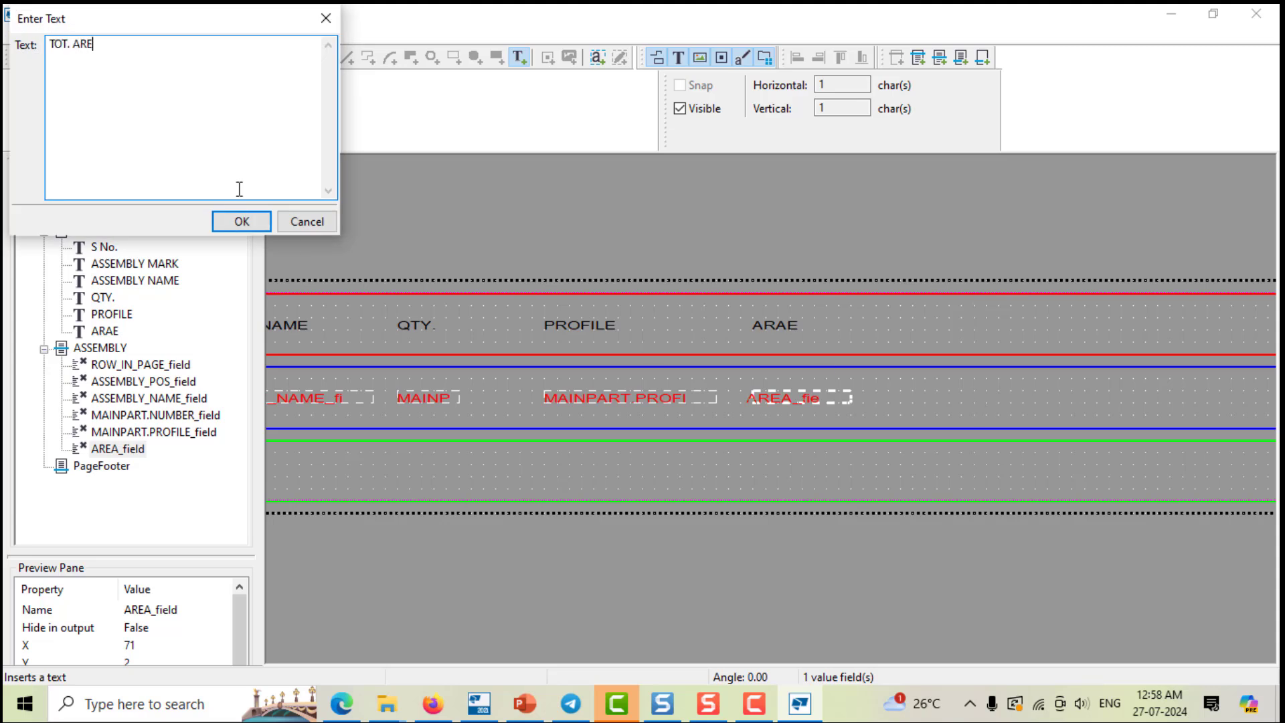
left_click(244, 221)
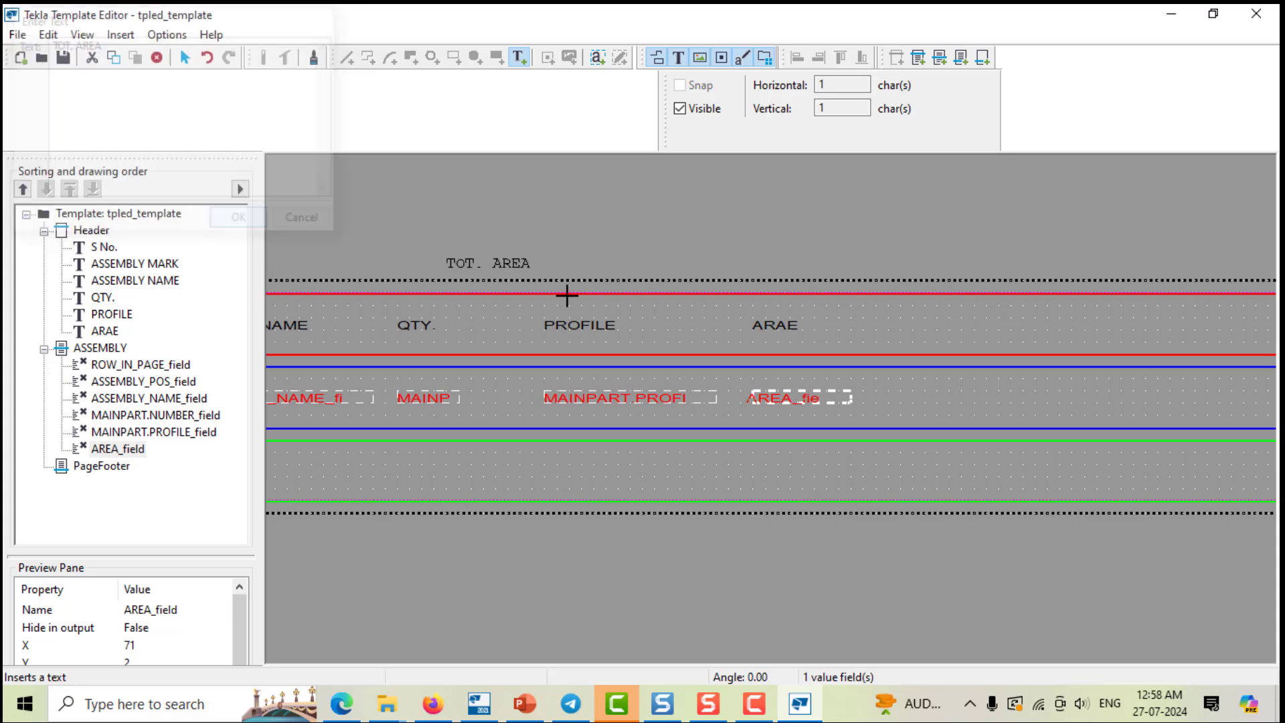
left_click(916, 329)
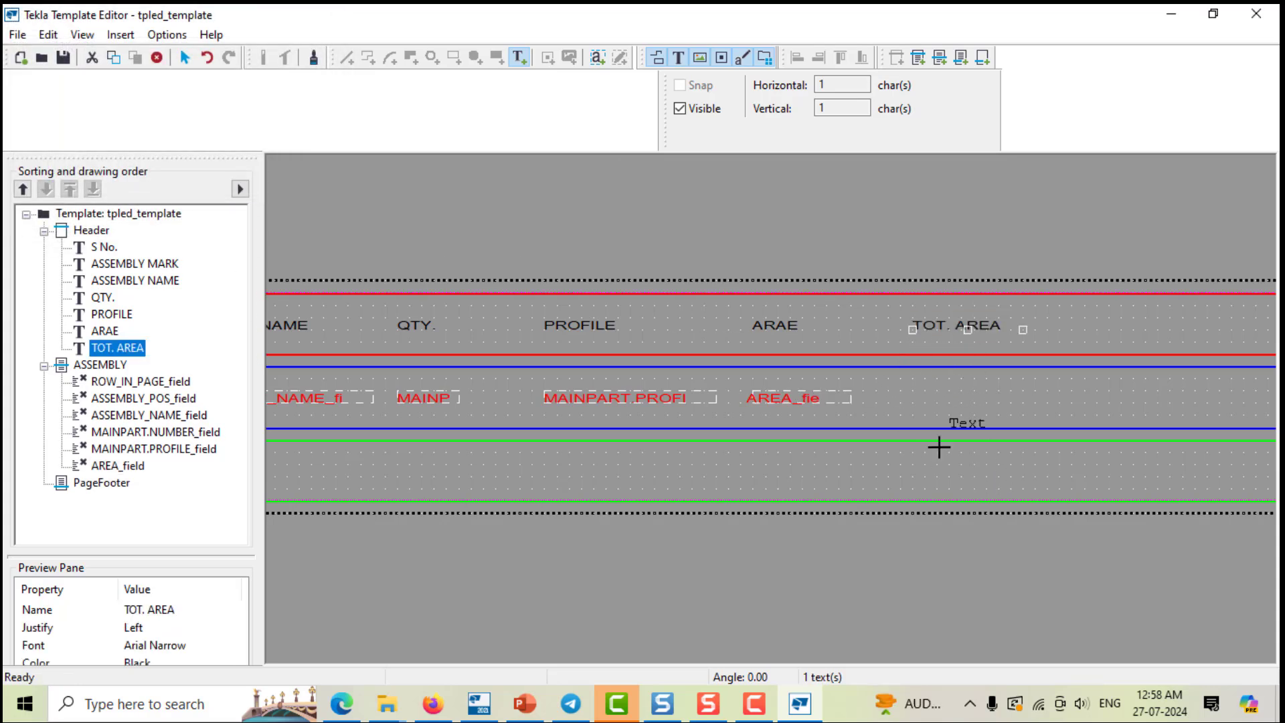
Step: Insert a second AREA value field in the ASSEMBLY row under the "TOT. AREA" heading
left_click(118, 40)
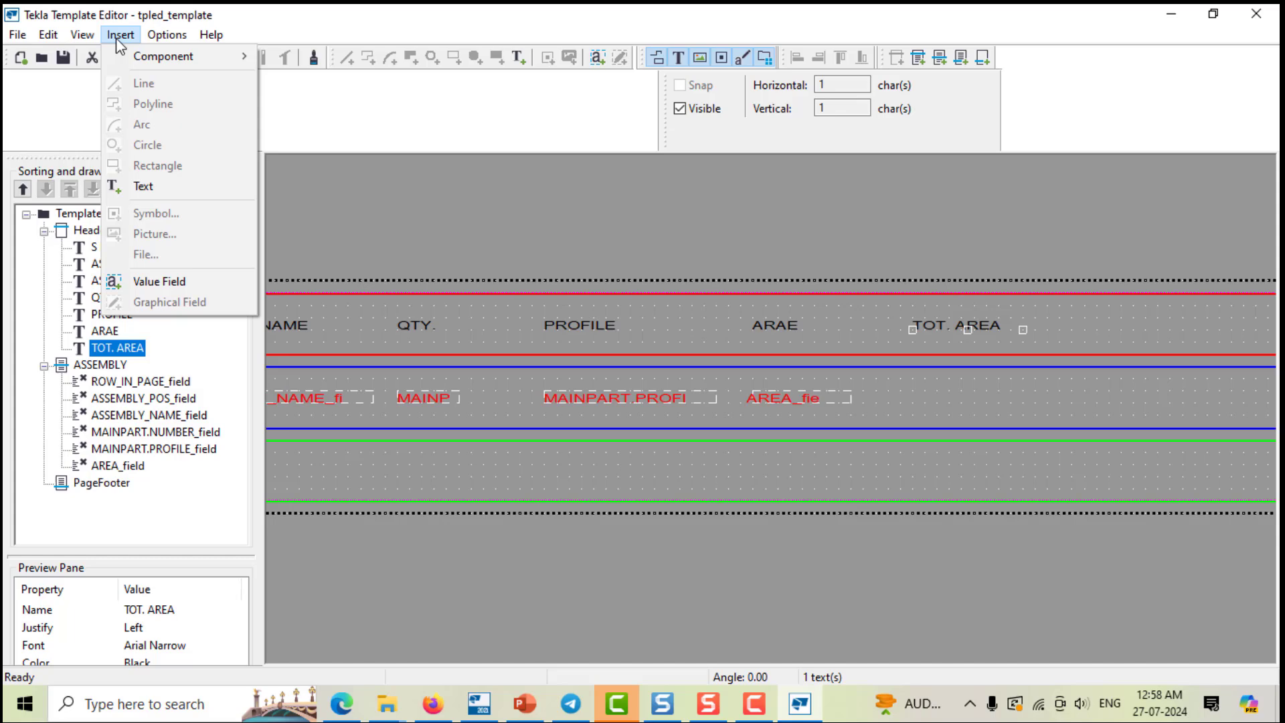
left_click(159, 281)
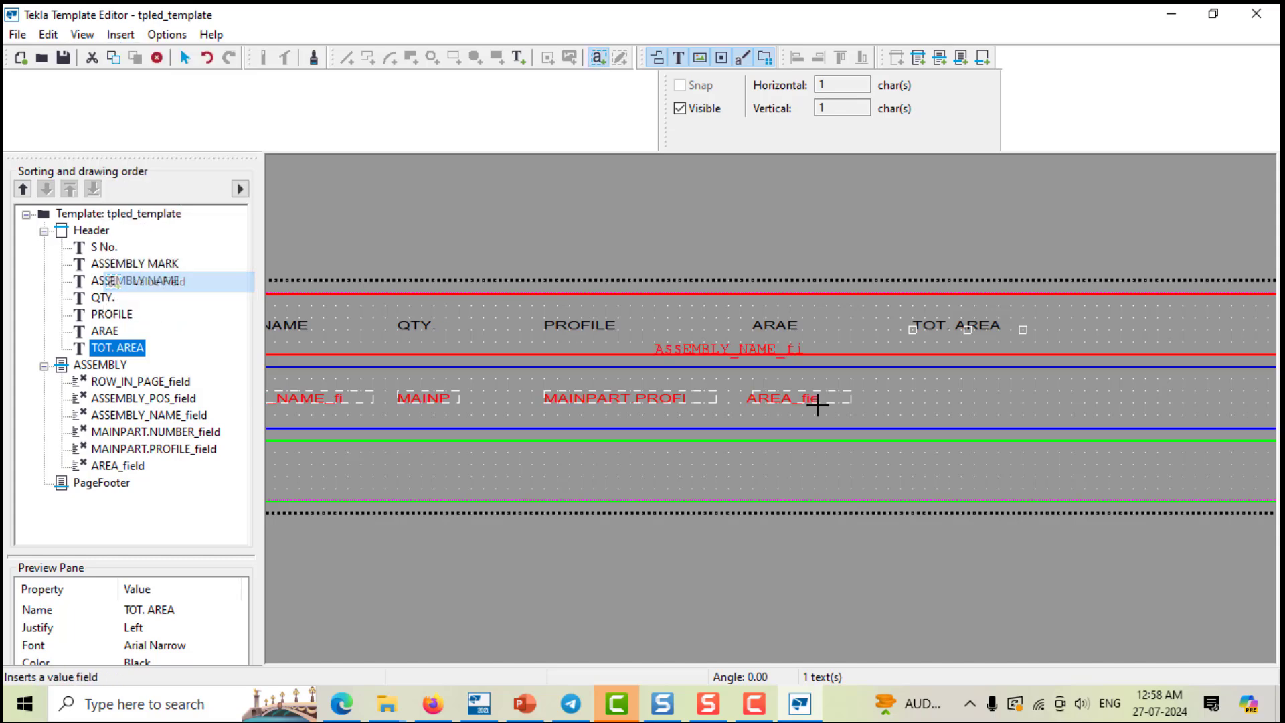
left_click(922, 399)
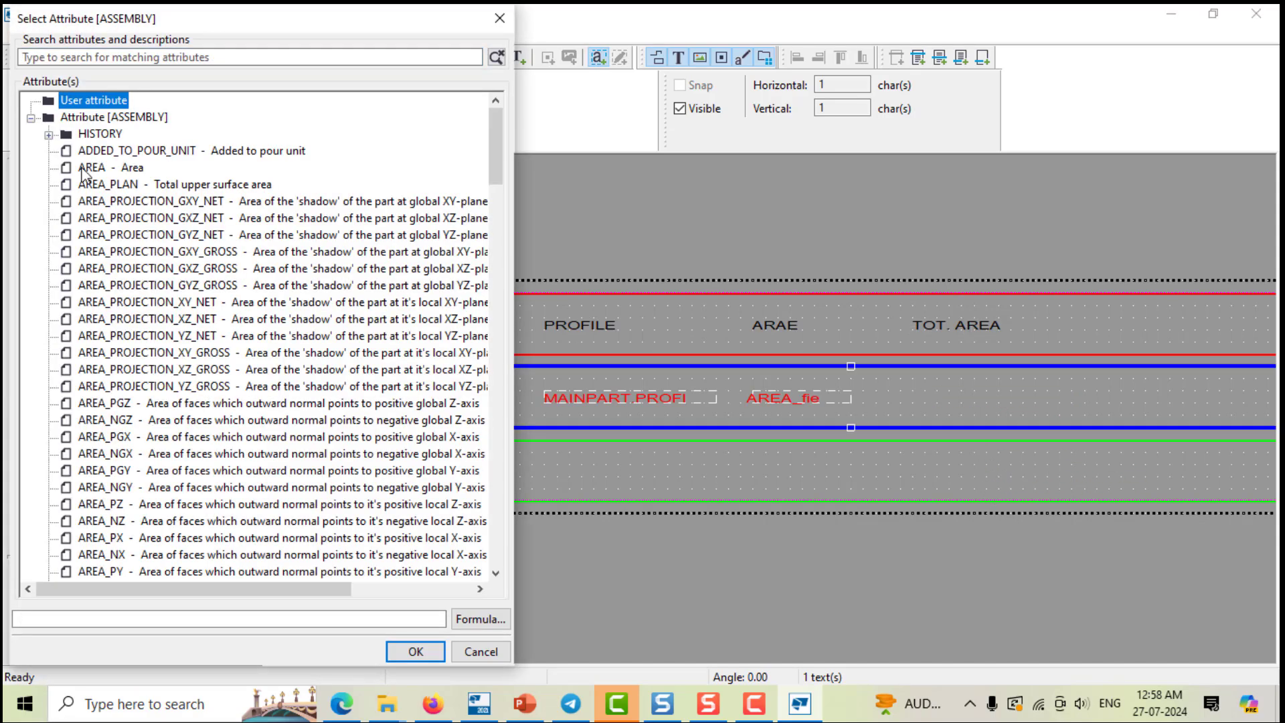
double_click(94, 167)
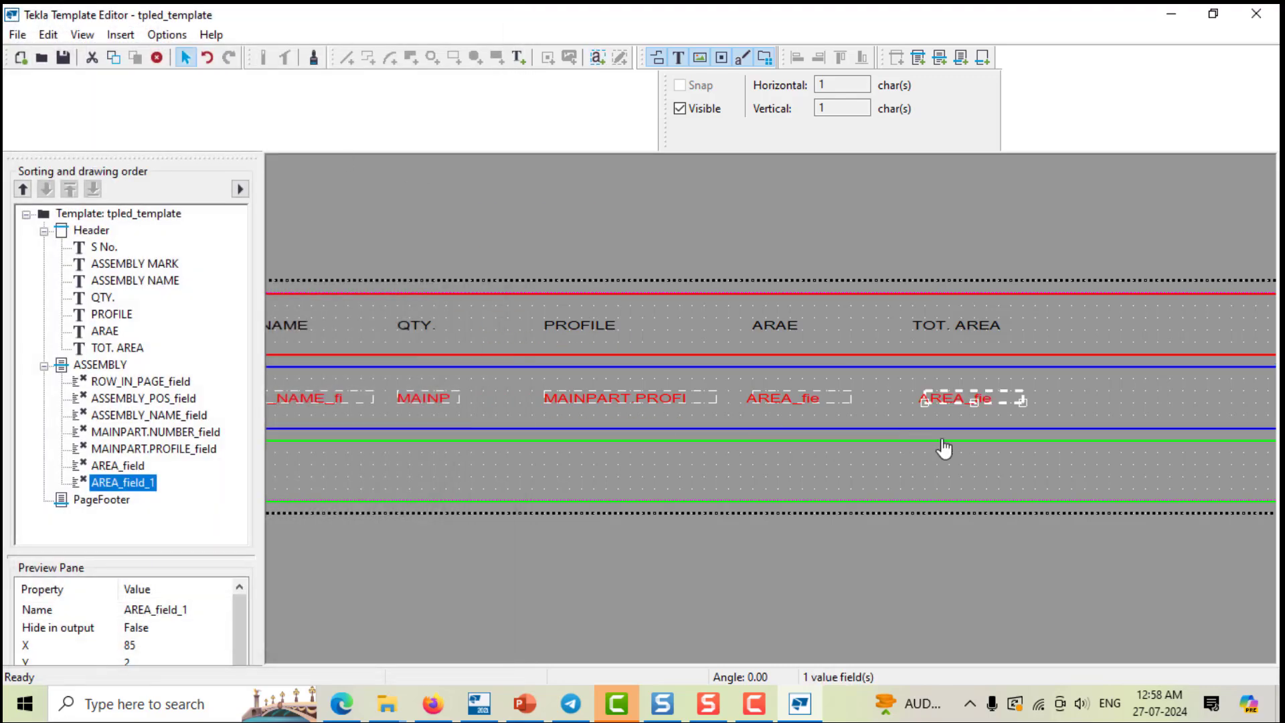
Step: Set the value field under "TOT. AREA" to sum values across all rows when rows are combined
scroll(949, 421, "up", 3)
double_click(963, 380)
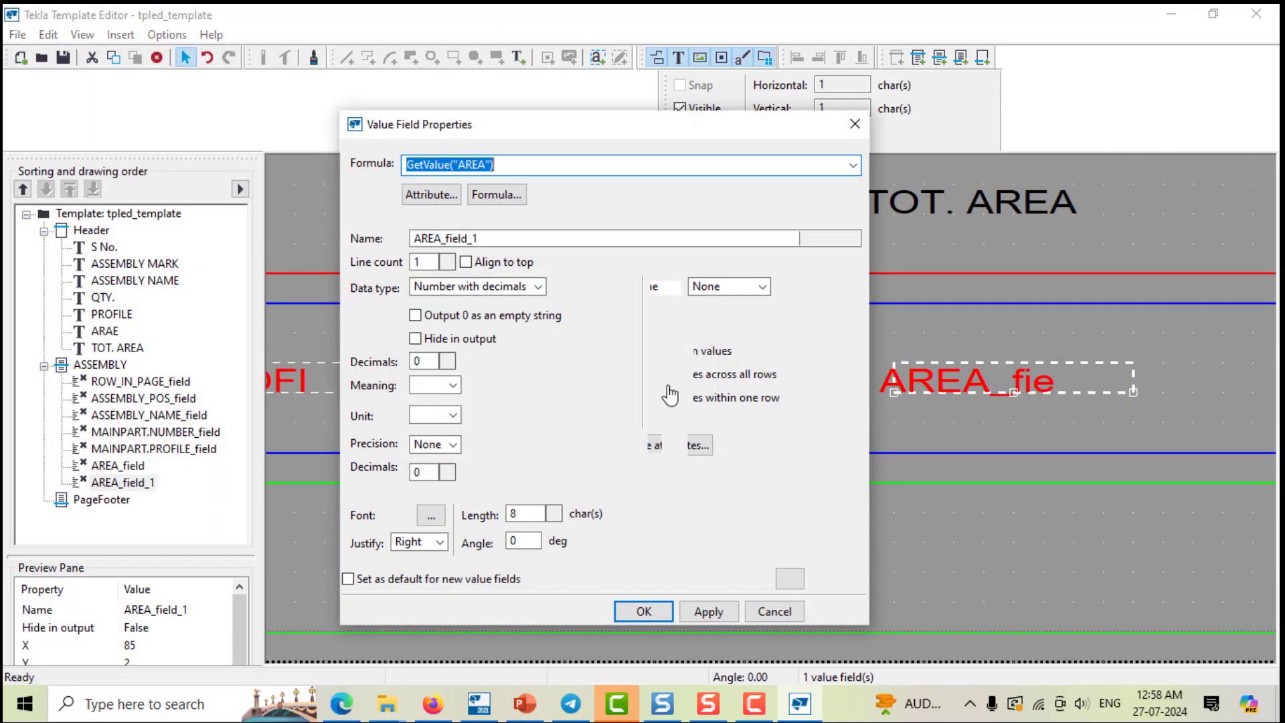
left_click(755, 377)
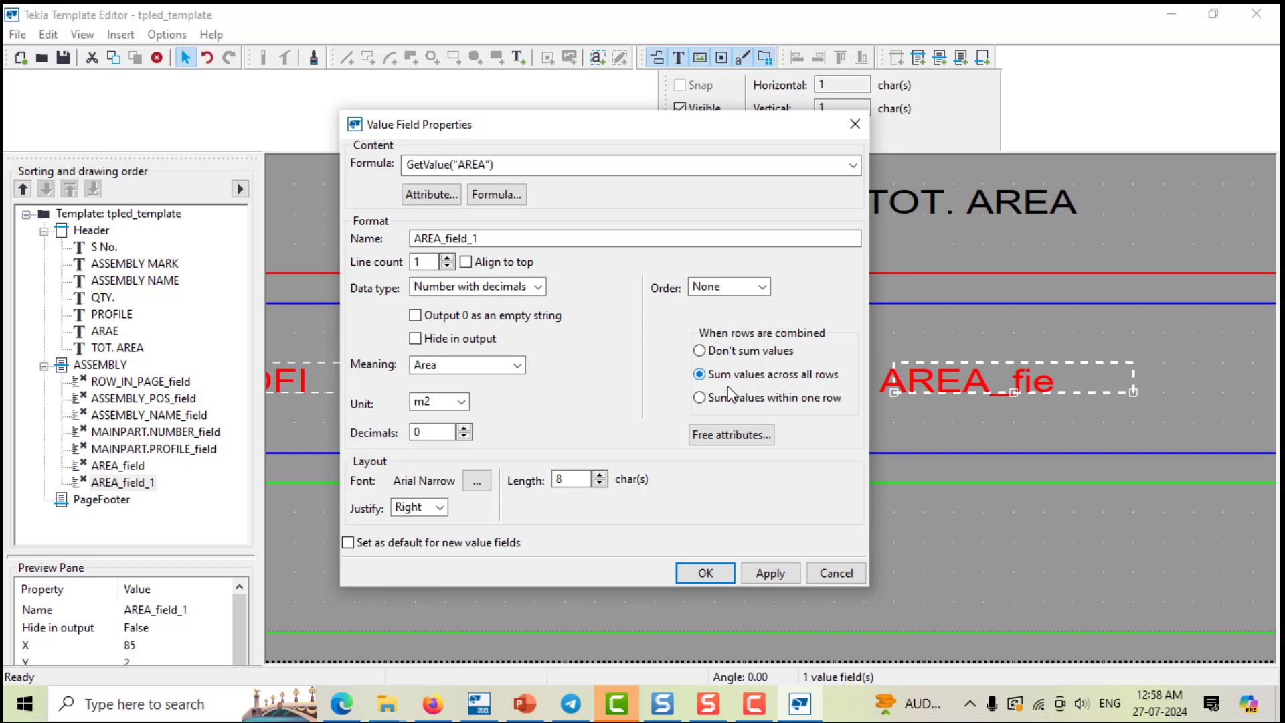
left_click(779, 578)
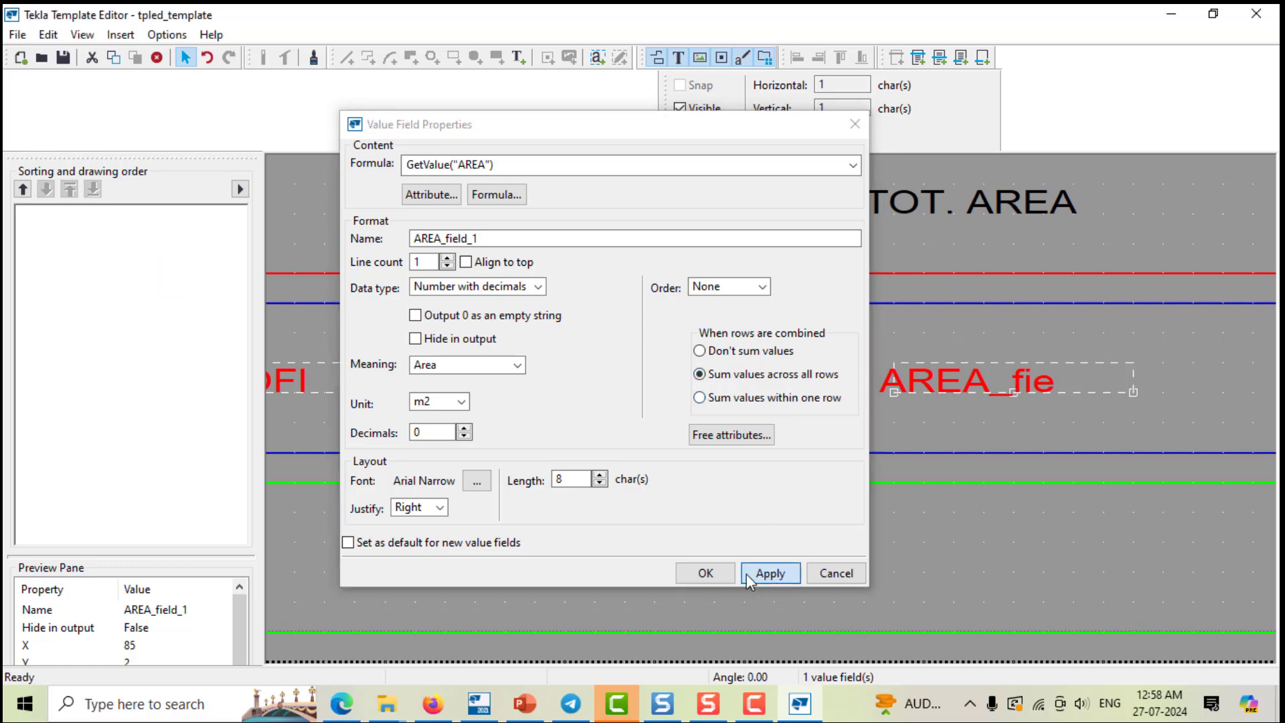
left_click(704, 575)
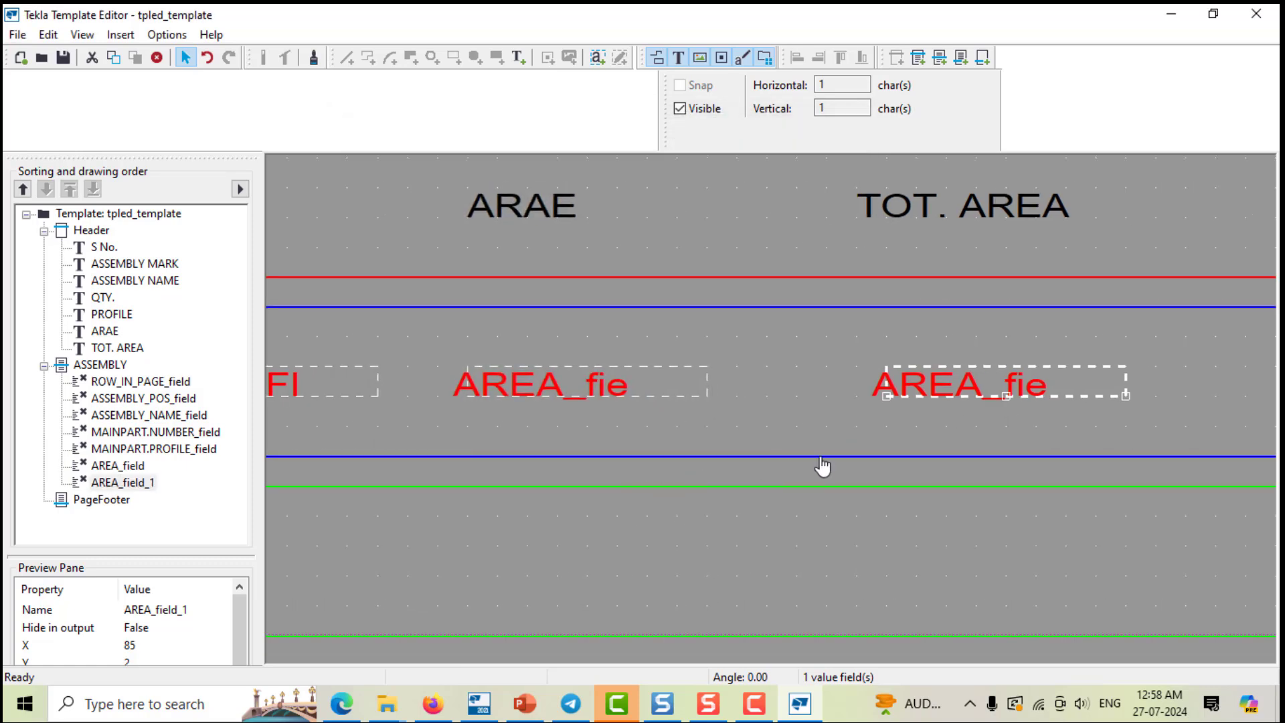
Step: Insert the text "WEIGHT" in the header beside the "TOT. AREA" heading
scroll(824, 468, "down", 5)
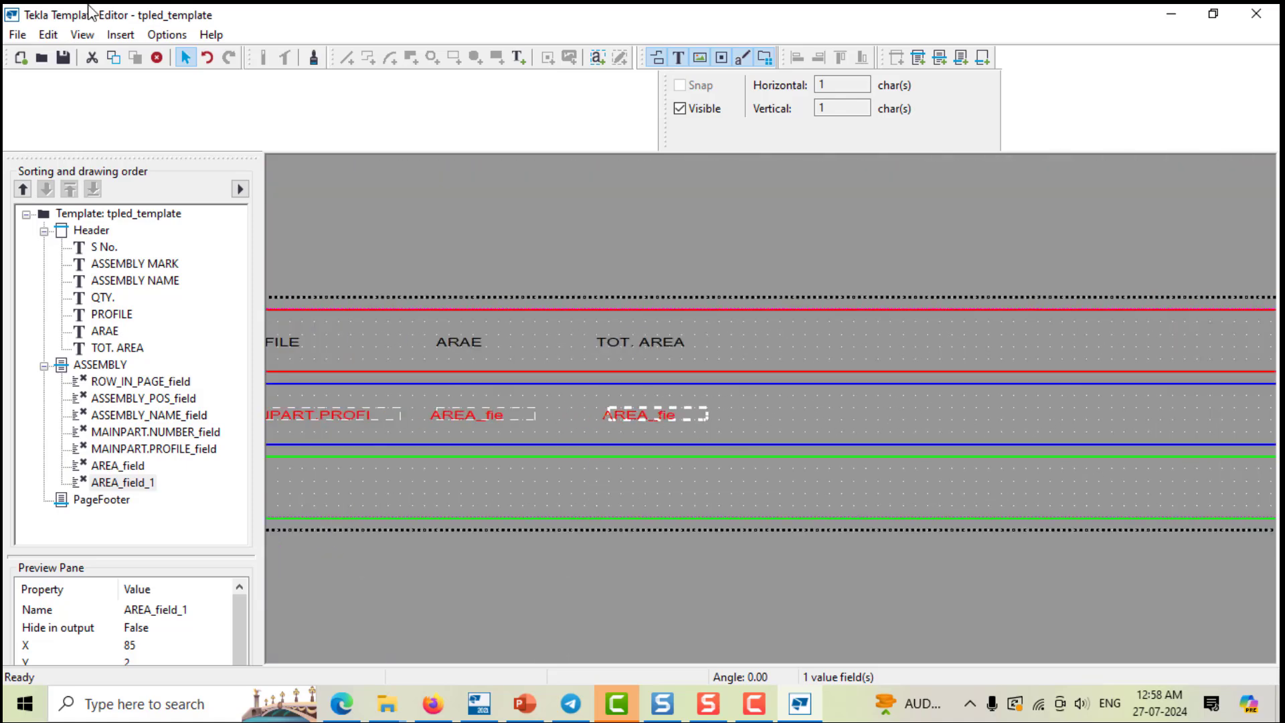
left_click(120, 35)
left_click(118, 187)
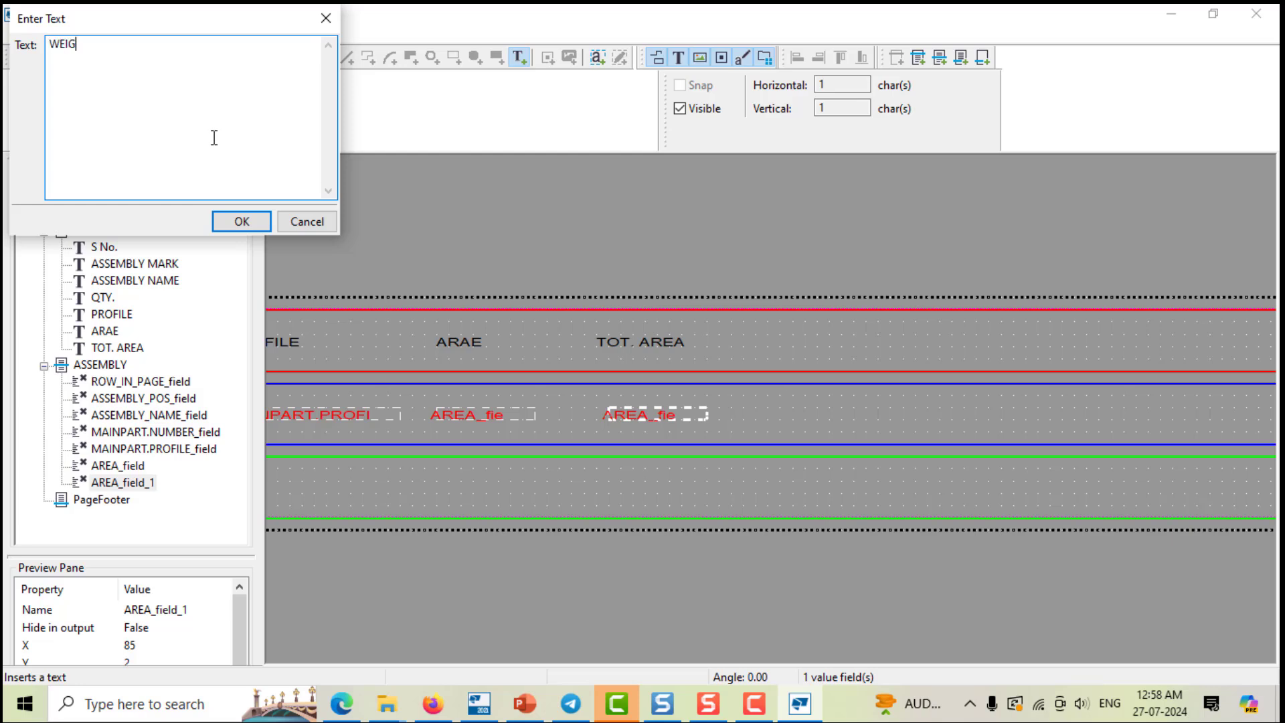
left_click(242, 221)
scroll(813, 364, "up", 2)
left_click(770, 342)
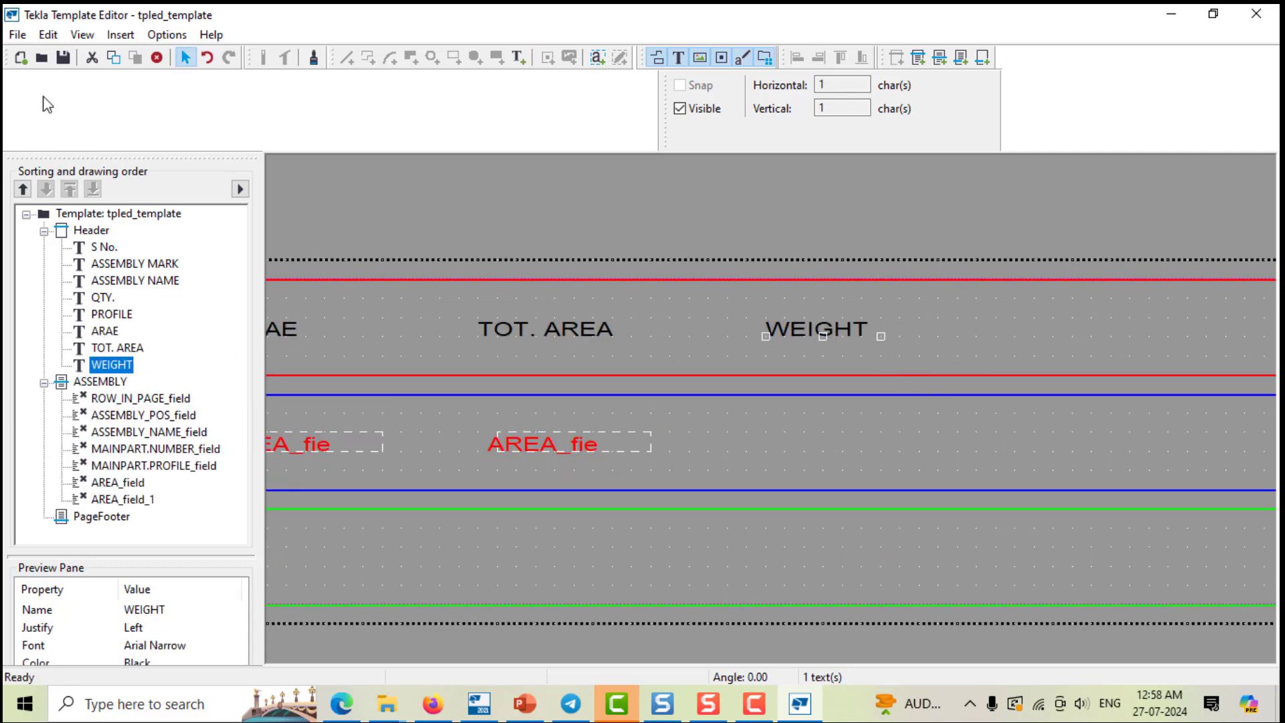
Step: Insert a WEIGHT_GROSS value field in the ASSEMBLY row under the "WEIGHT" heading
left_click(115, 39)
left_click(155, 281)
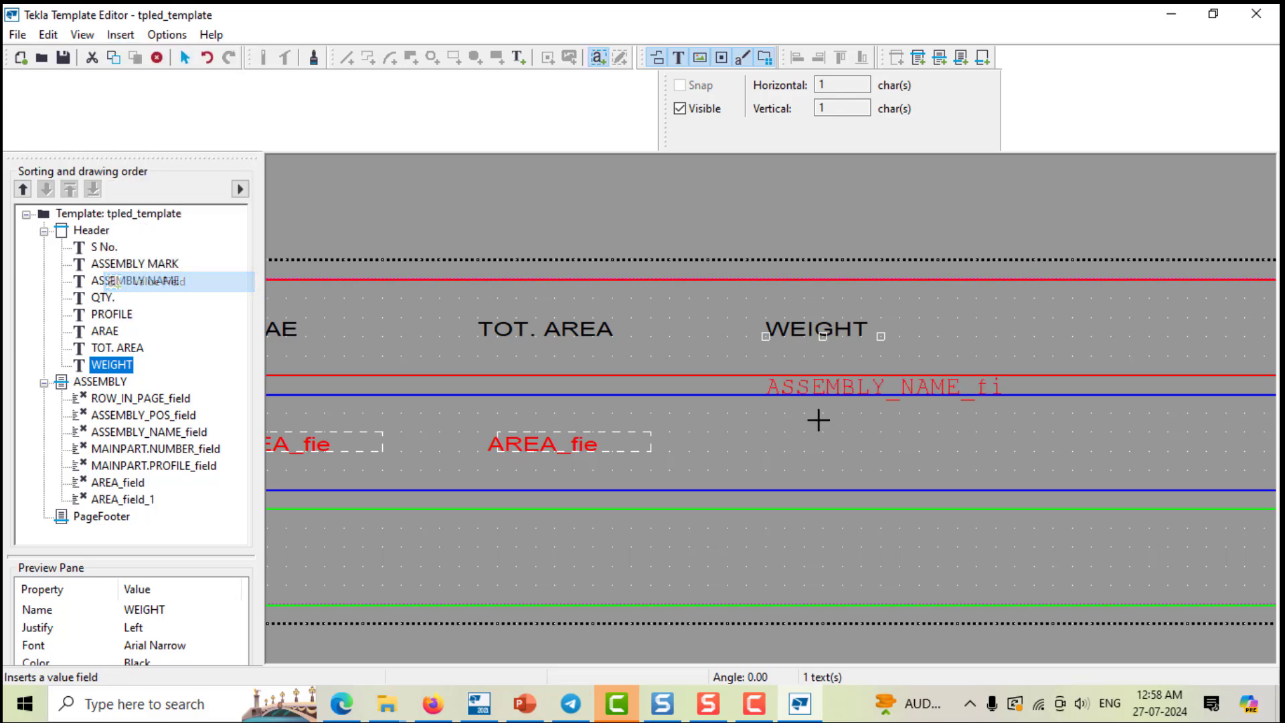
left_click(751, 445)
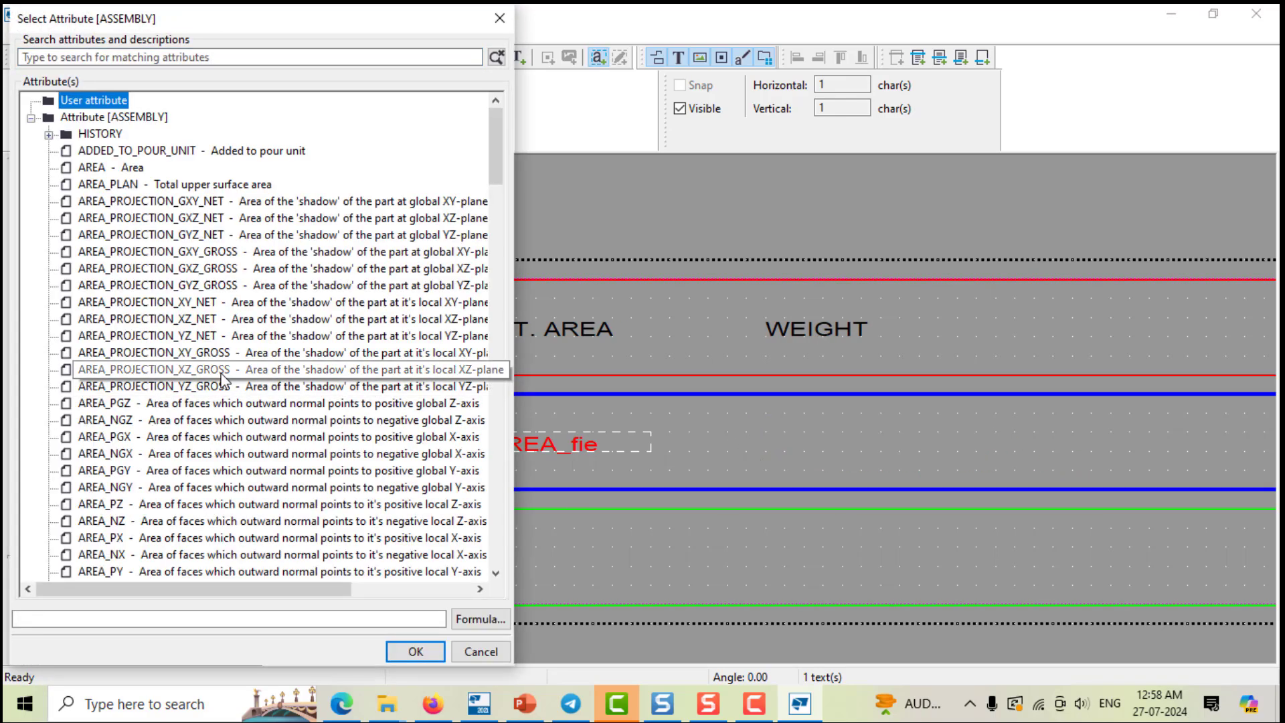
scroll(221, 378, "down", 20)
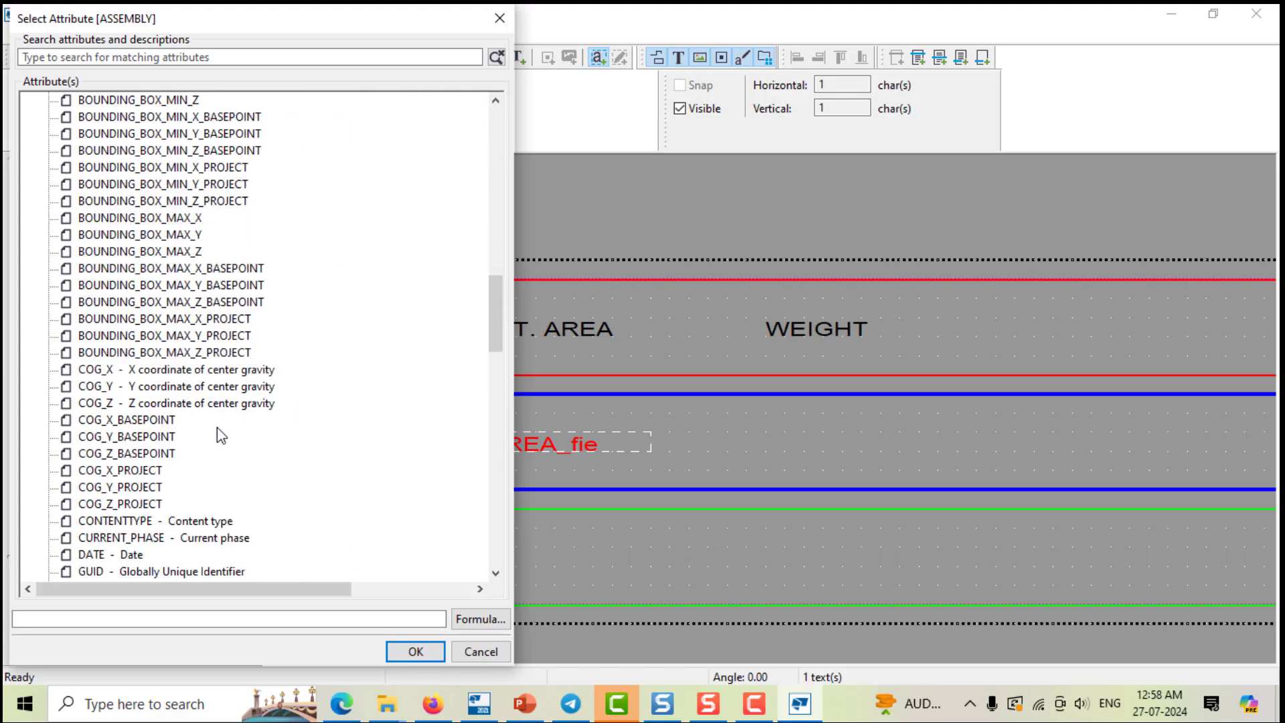
scroll(220, 435, "down", 4)
scroll(222, 447, "down", 5)
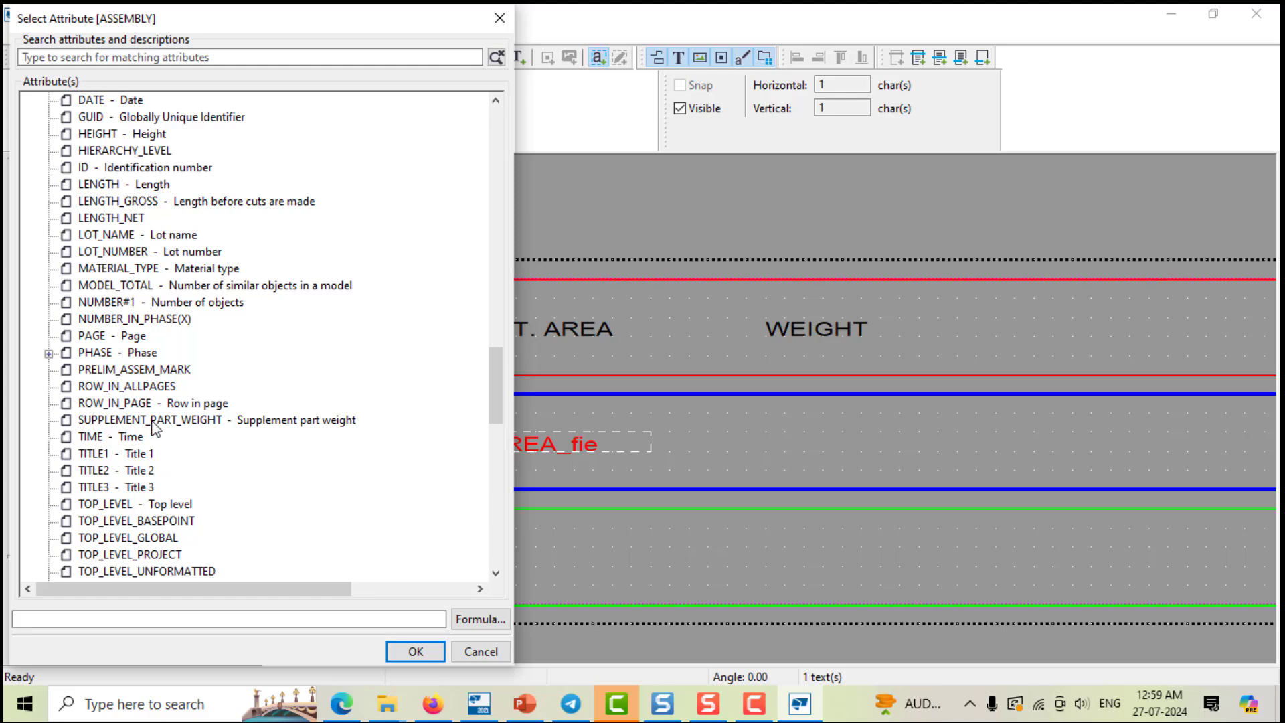
scroll(201, 468, "down", 6)
left_click(204, 372)
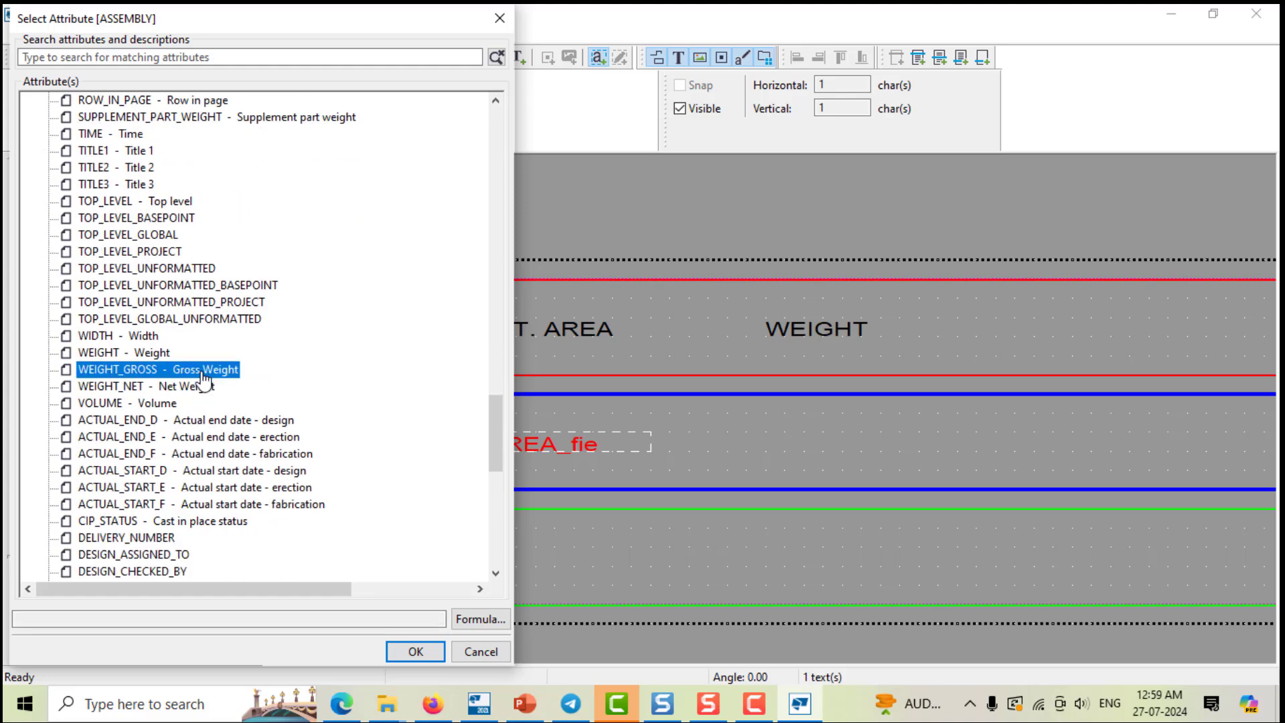
left_click(396, 650)
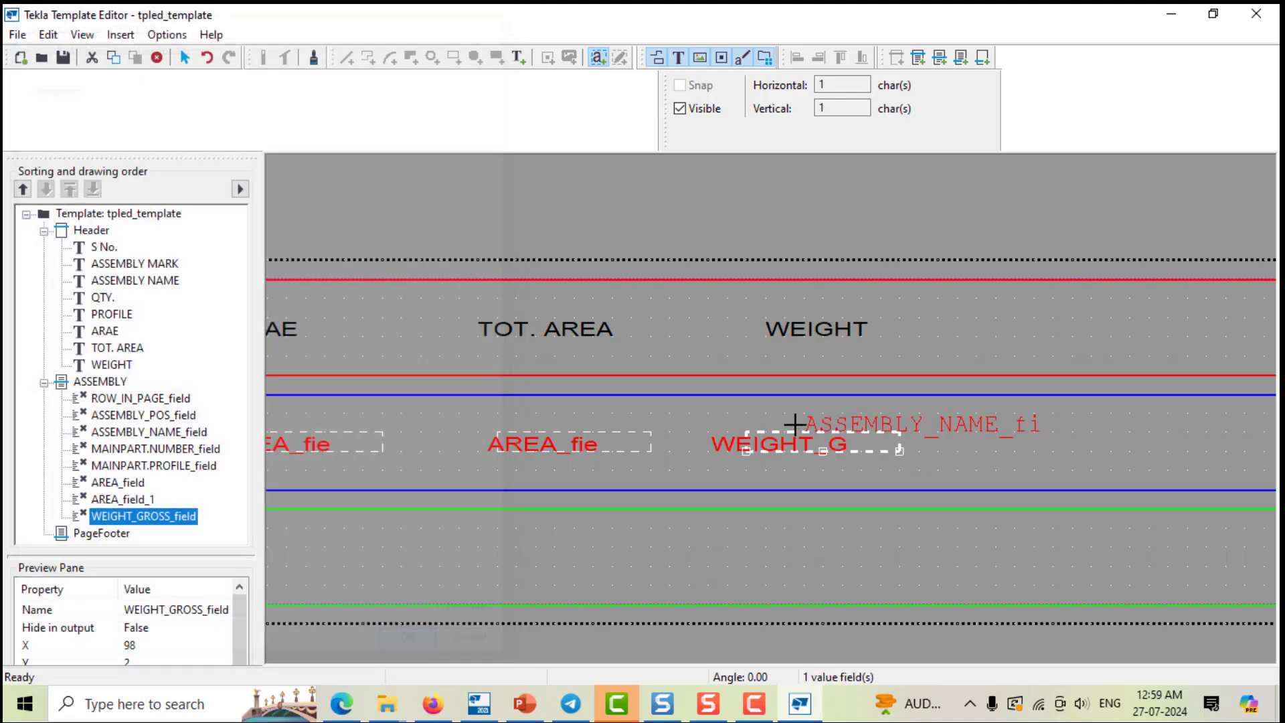
right_click(749, 295)
left_click(803, 303)
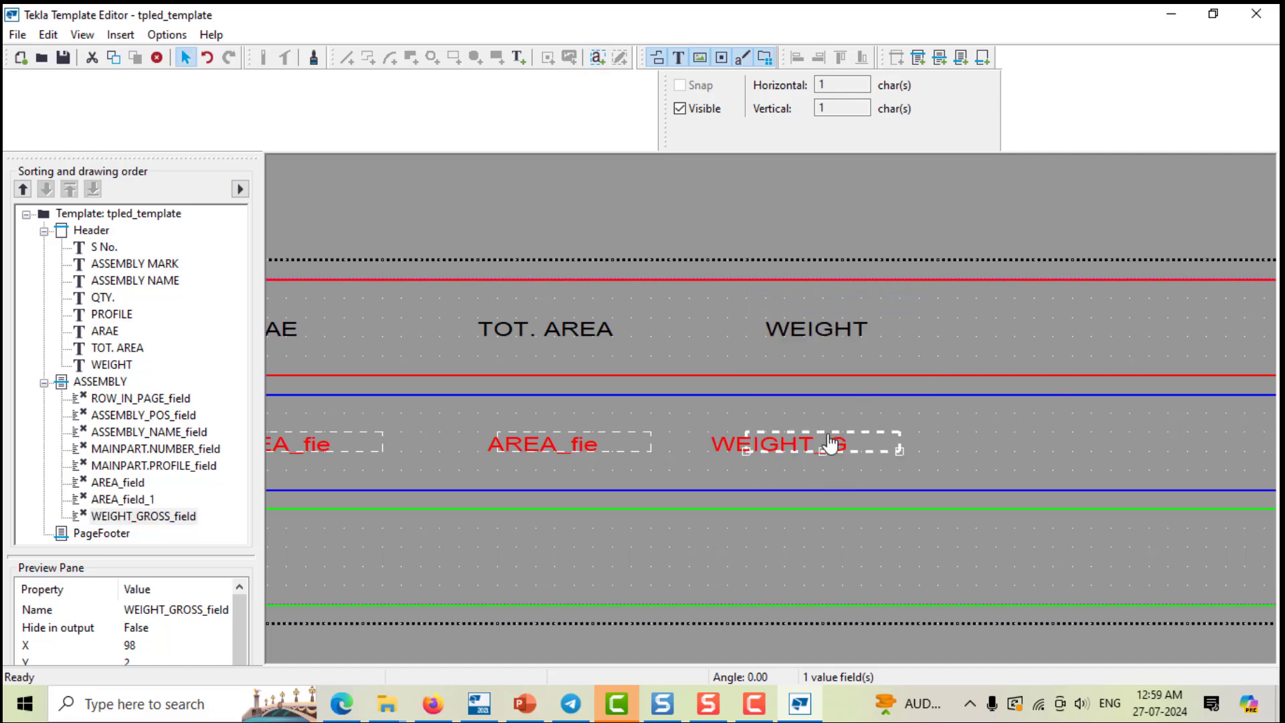
Step: Extend the WEIGHT_GROSS field's formula to GetValue("WEIGHT_GROSS")*GetValue(NUMBER") and check its syntax
double_click(830, 442)
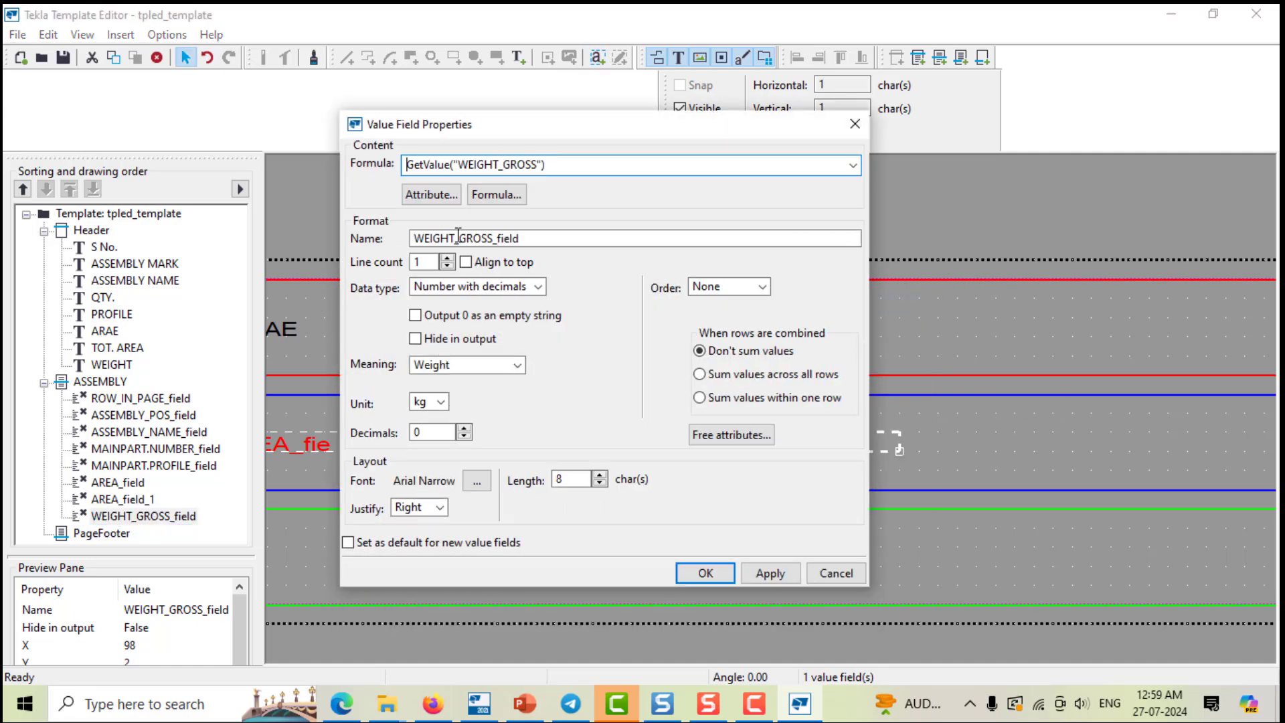
left_click(594, 167)
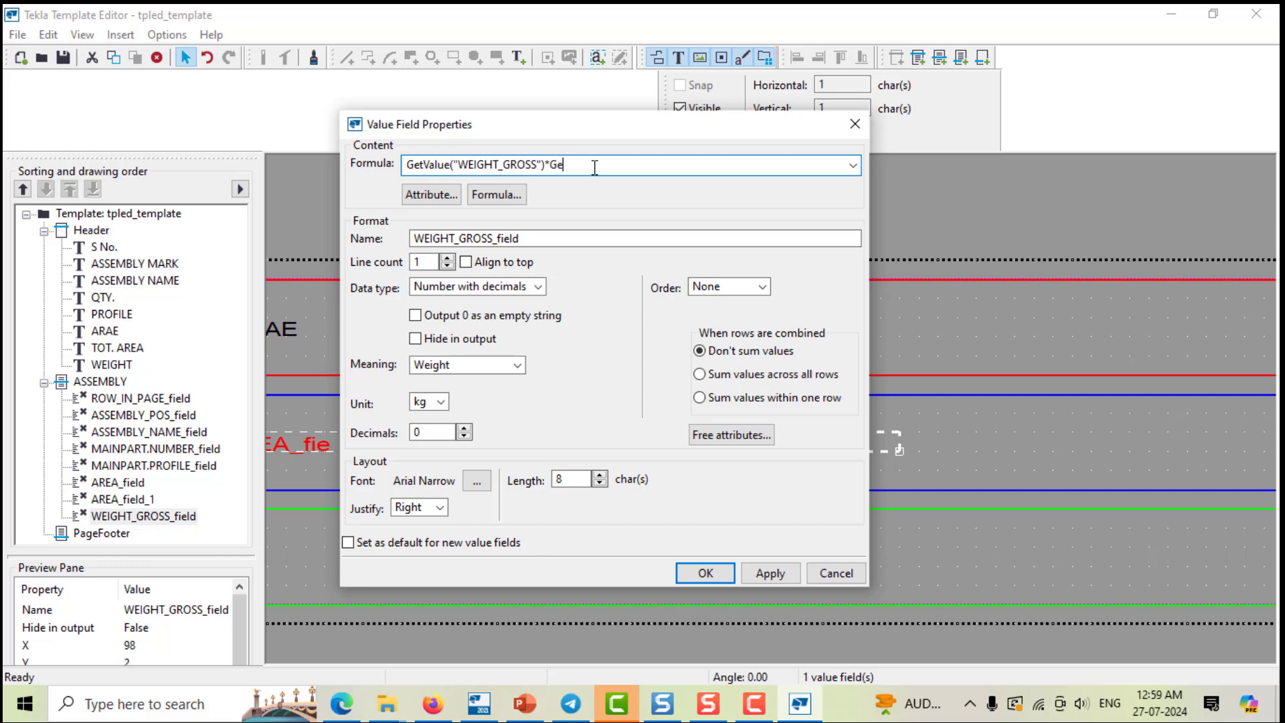
type("Value(B")
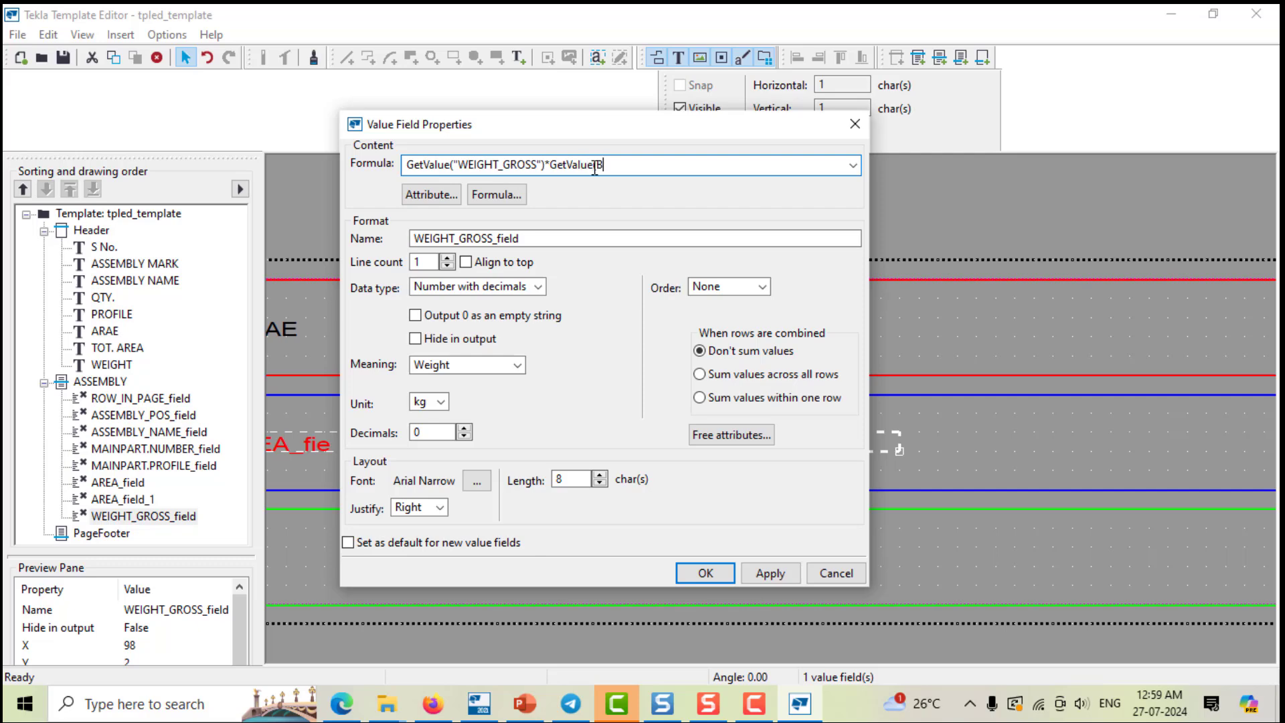
type("MBER\"")
left_click(496, 194)
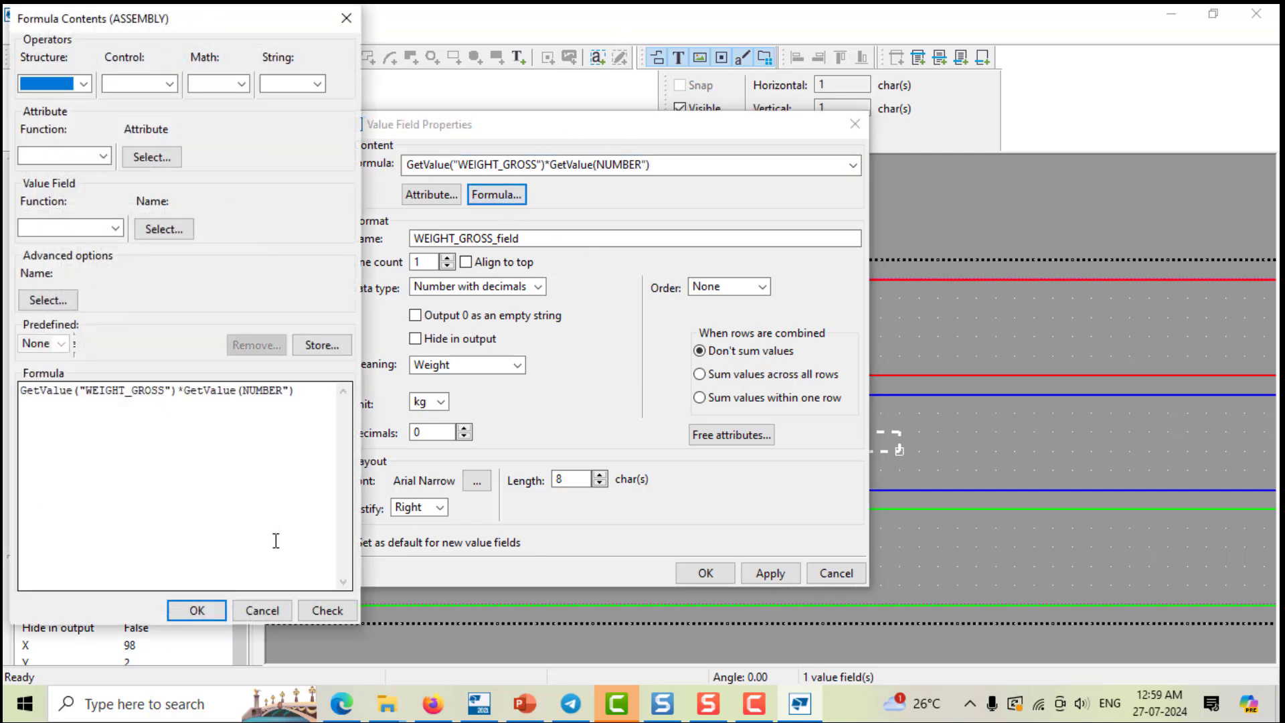
left_click(319, 612)
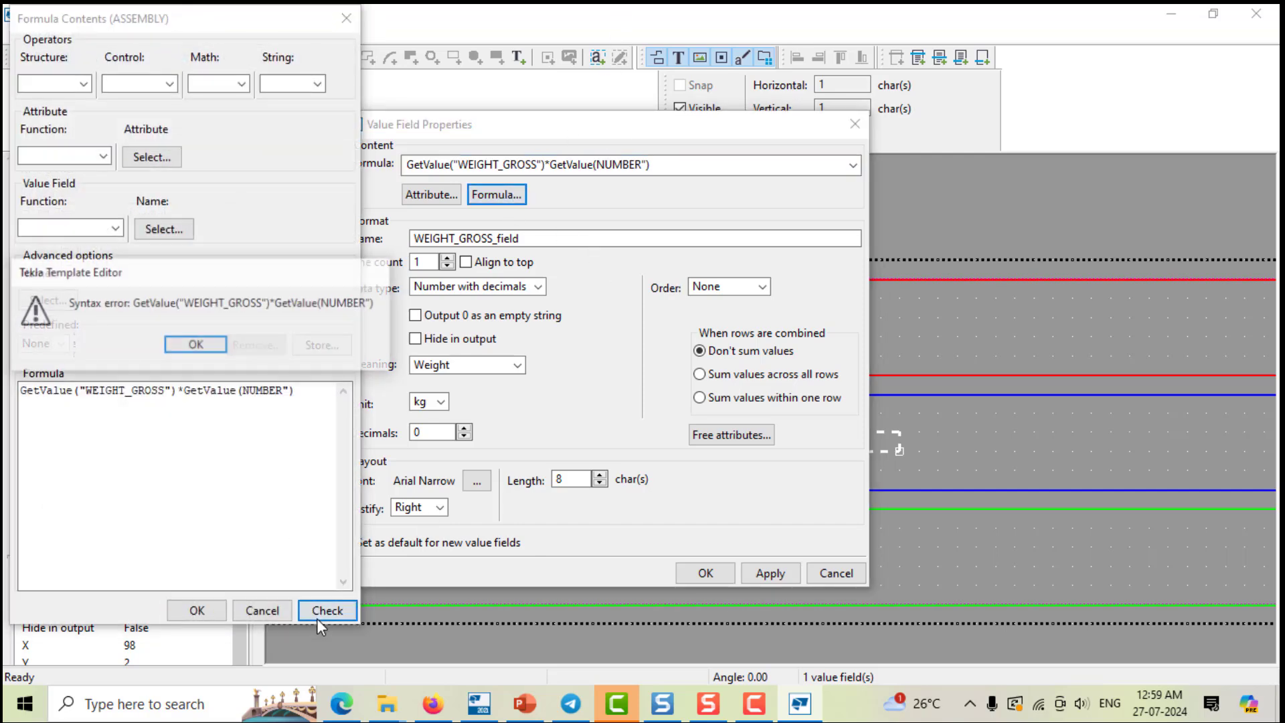
left_click(188, 348)
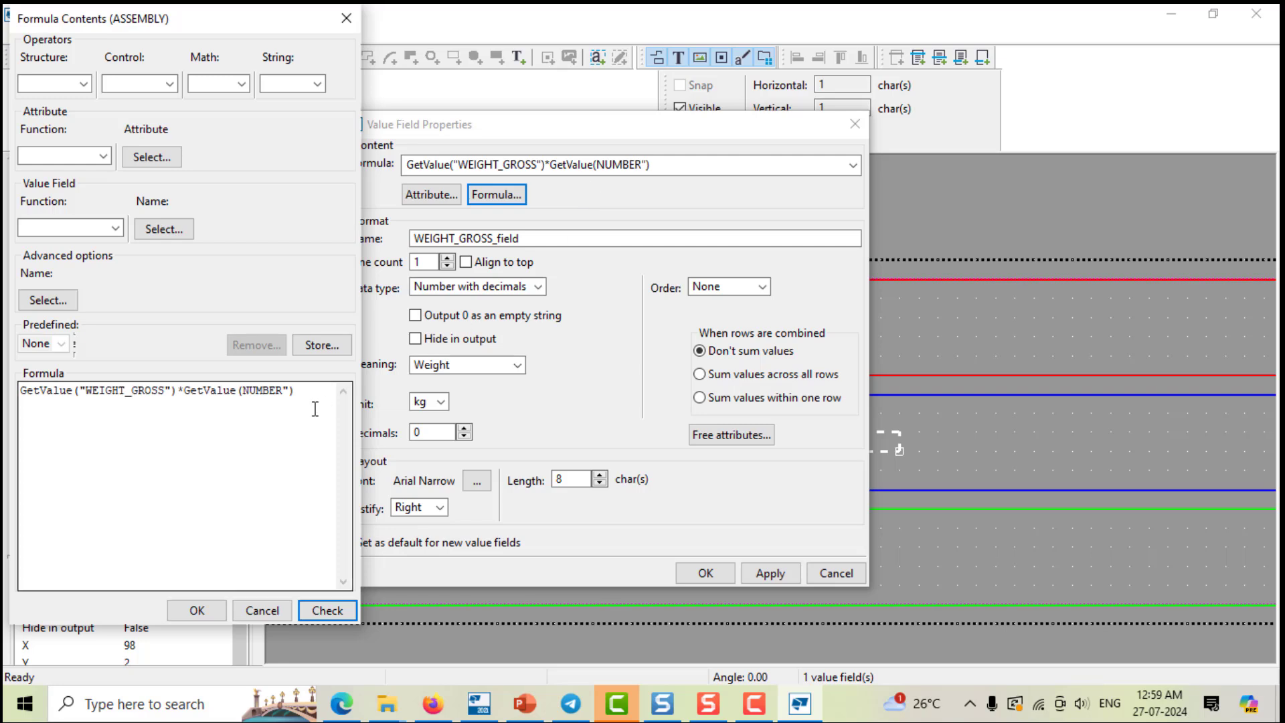
Step: Add the missing opening quotation mark before NUMBER in the weight formula and check the syntax again
left_click(244, 392)
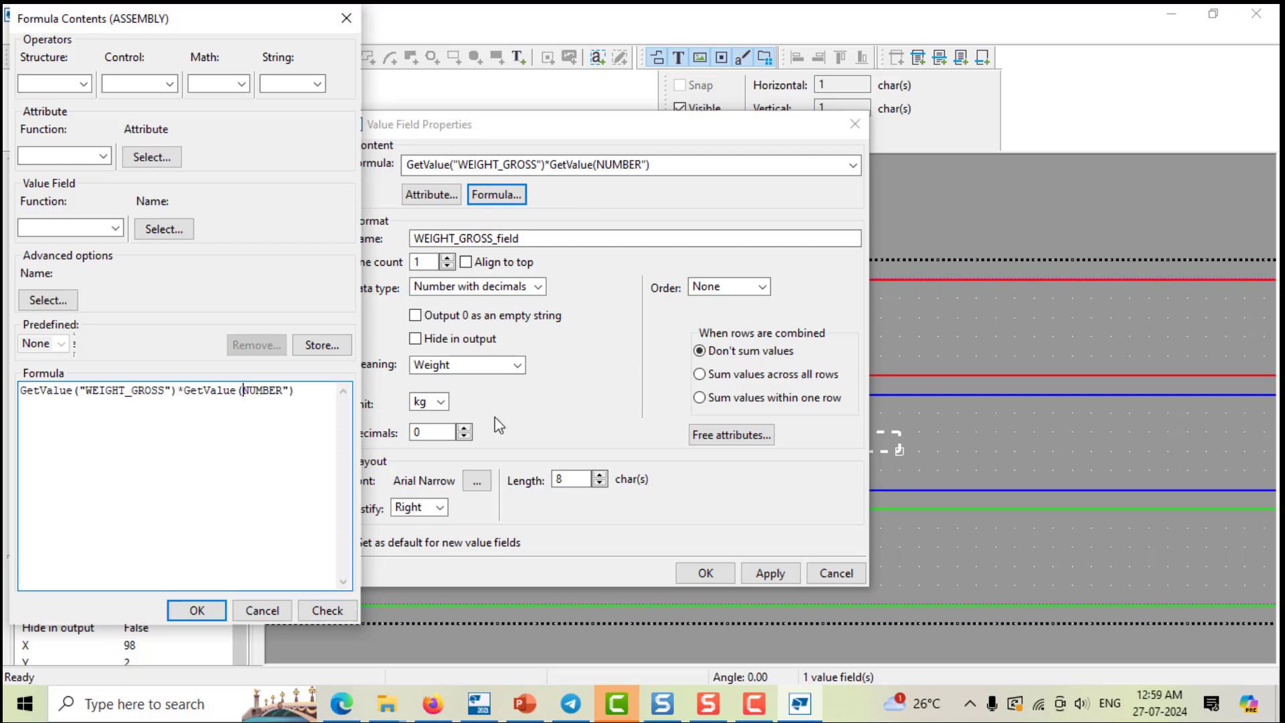
type("\"")
left_click(328, 610)
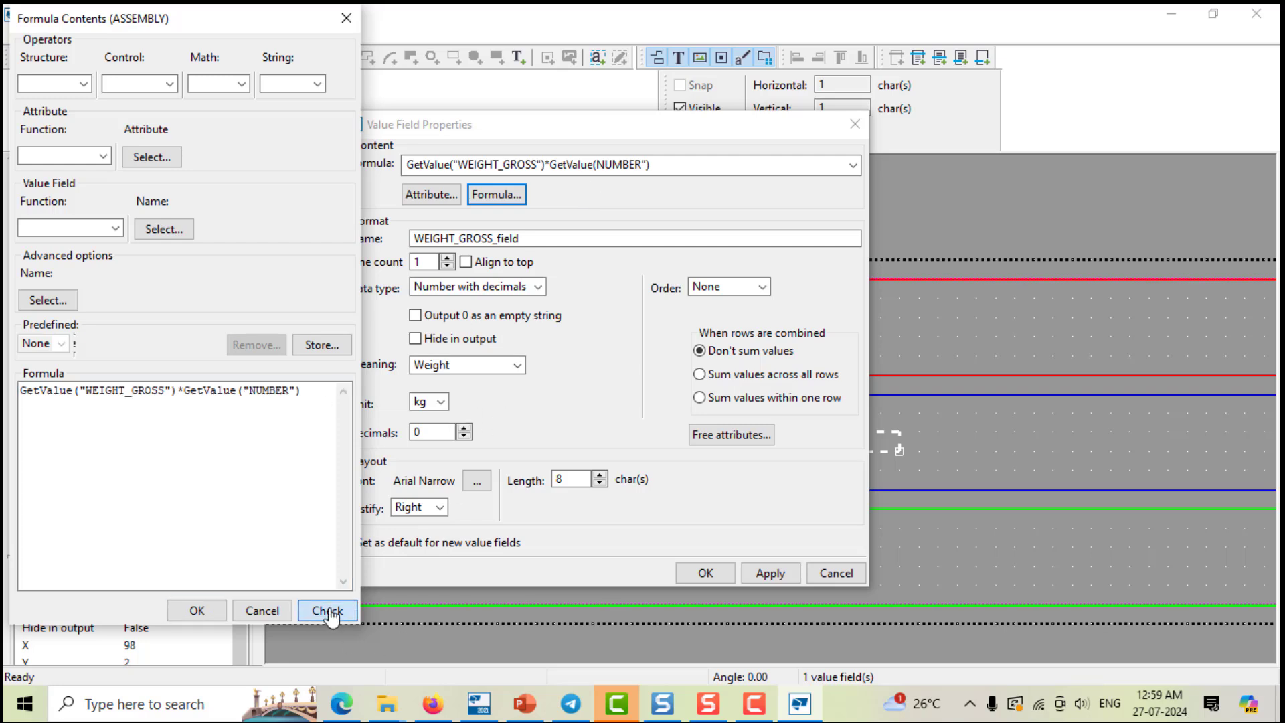
Step: Accept the formula GetValue("WEIGHT_GROSS")*GetValue("NUMBER") and apply it to the value field under the "WEIGHT" heading
left_click(173, 352)
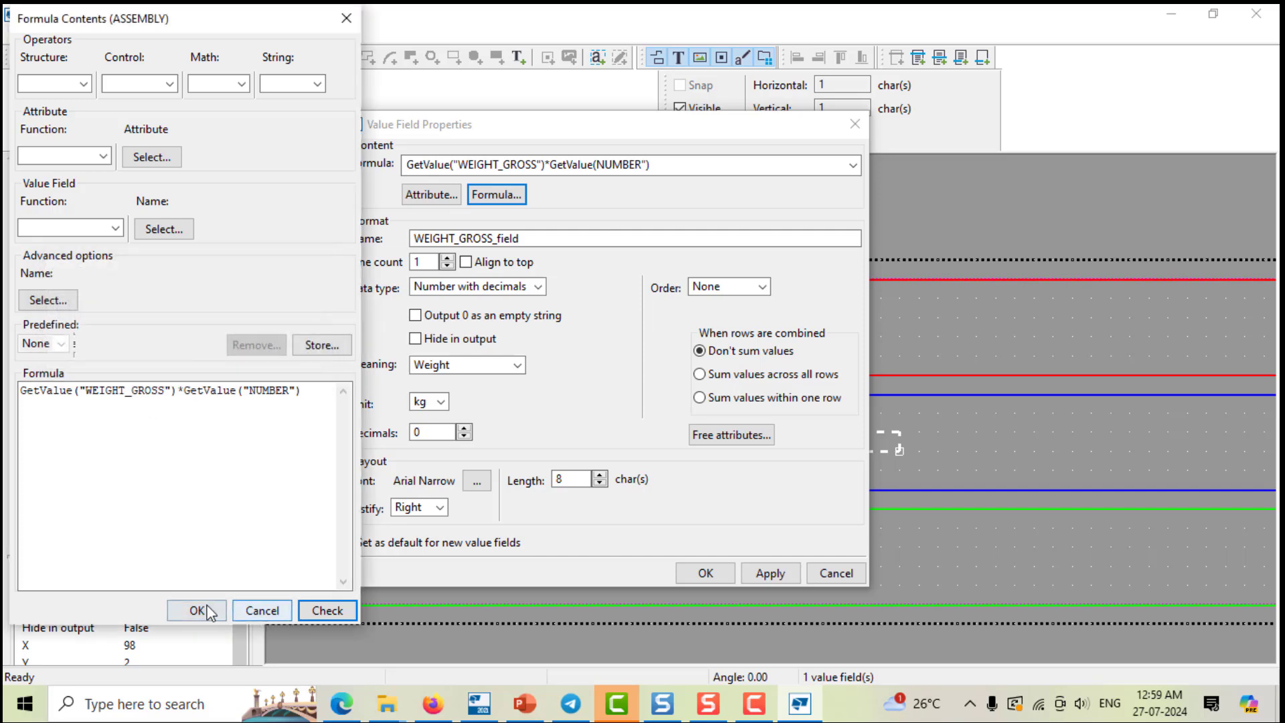
left_click(208, 611)
left_click(770, 574)
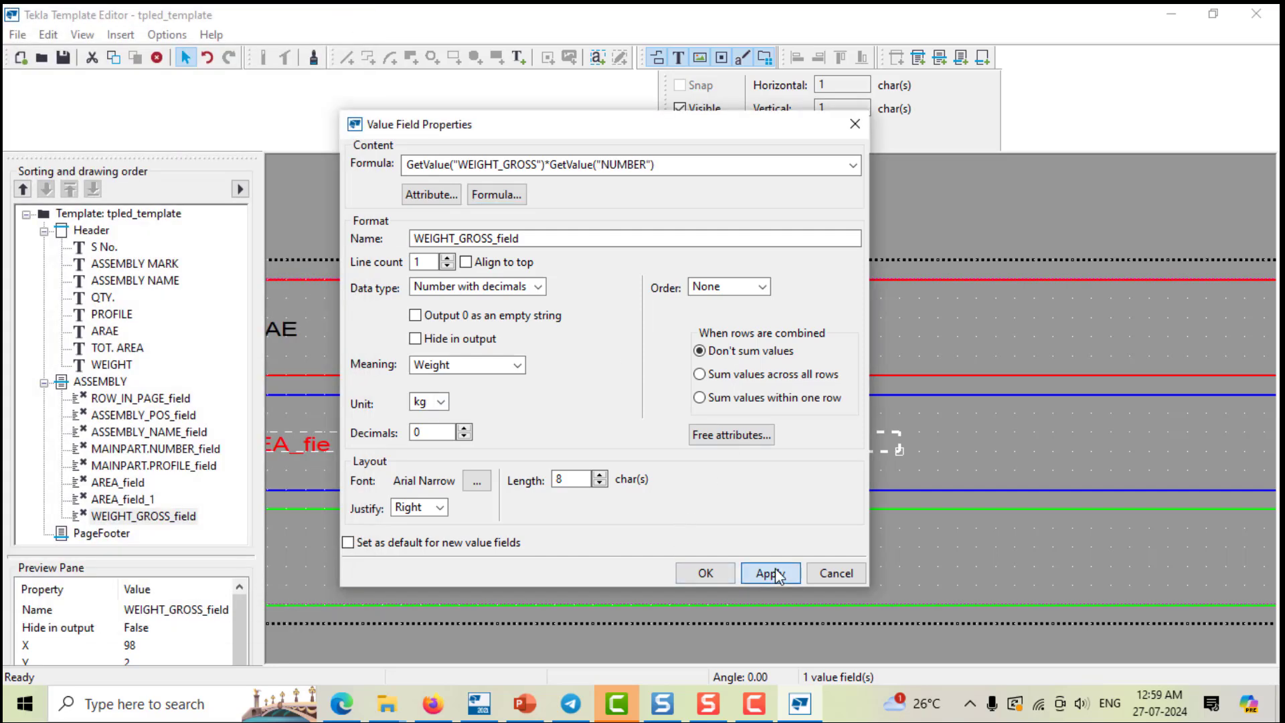
left_click(704, 573)
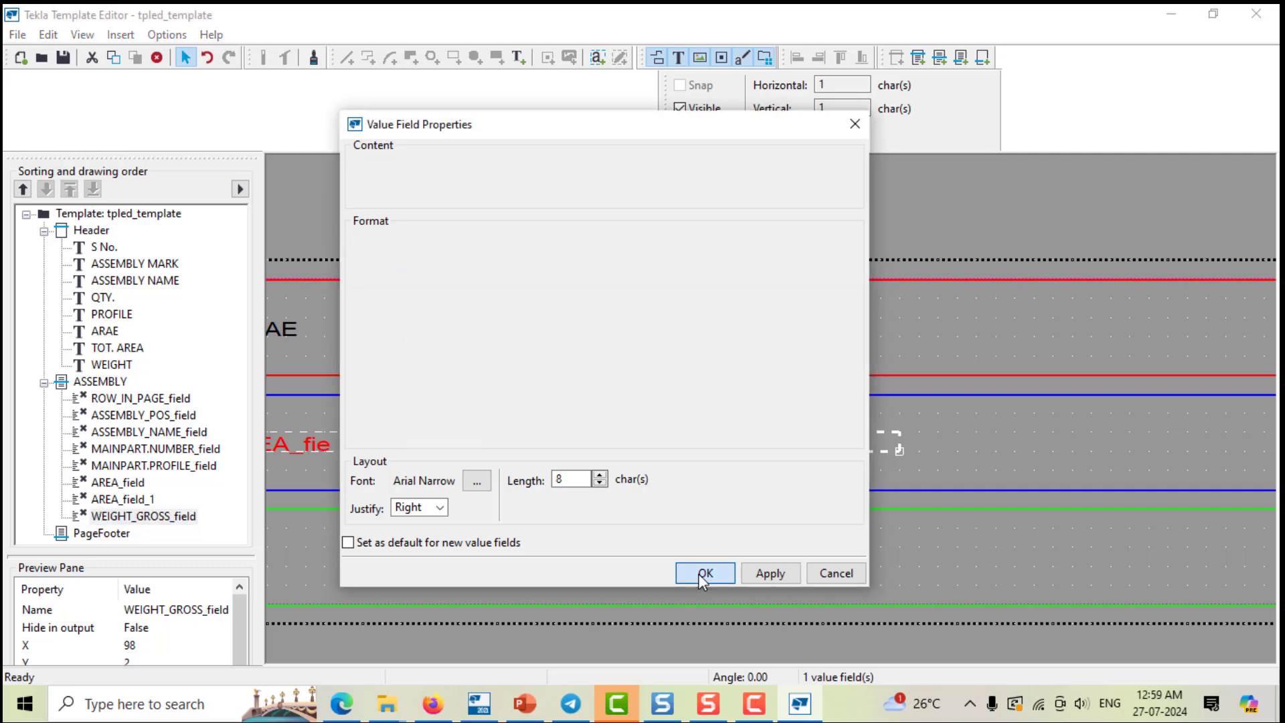
Step: Insert the text "Tot. WT" in the header beside the "WEIGHT" heading
middle_click_drag(967, 340, 917, 338)
left_click(116, 36)
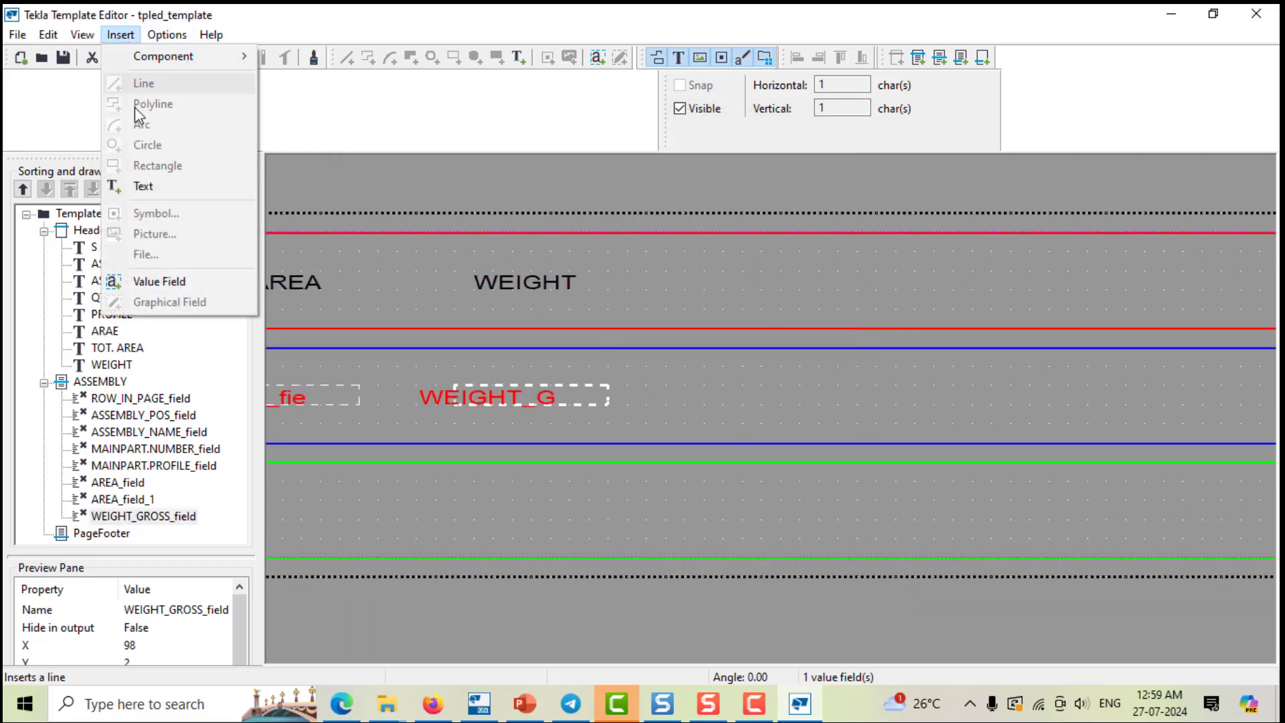
left_click(154, 186)
left_click(709, 293)
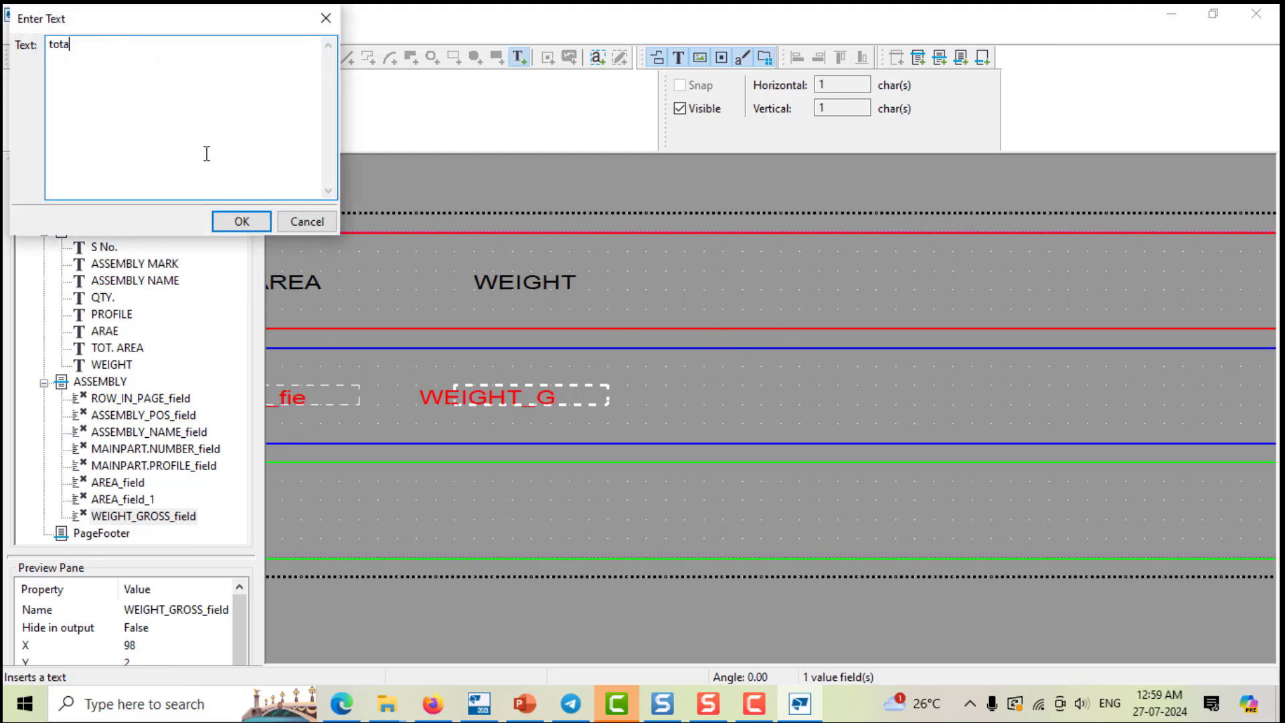
type("t. WT")
left_click(241, 221)
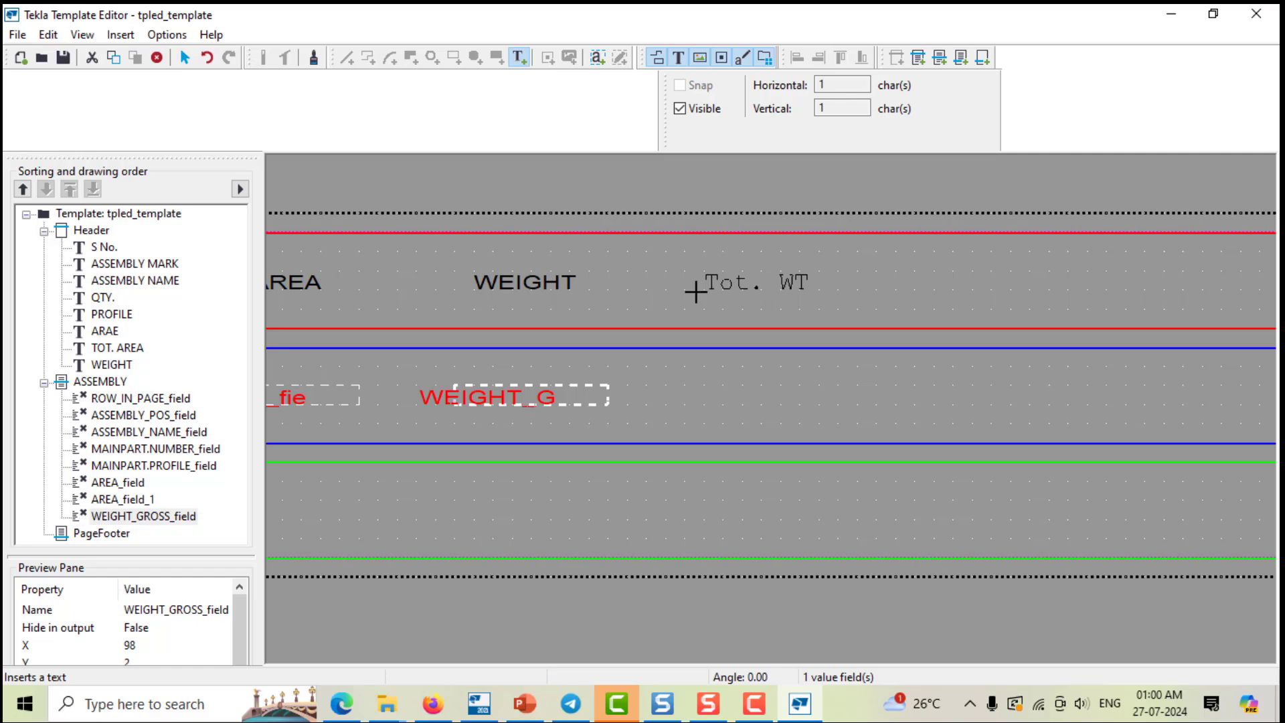
left_click(701, 289)
key("Escape")
Step: Insert a WEIGHT_GROSS value field in the ASSEMBLY row under the "Tot. WT" heading
left_click(121, 34)
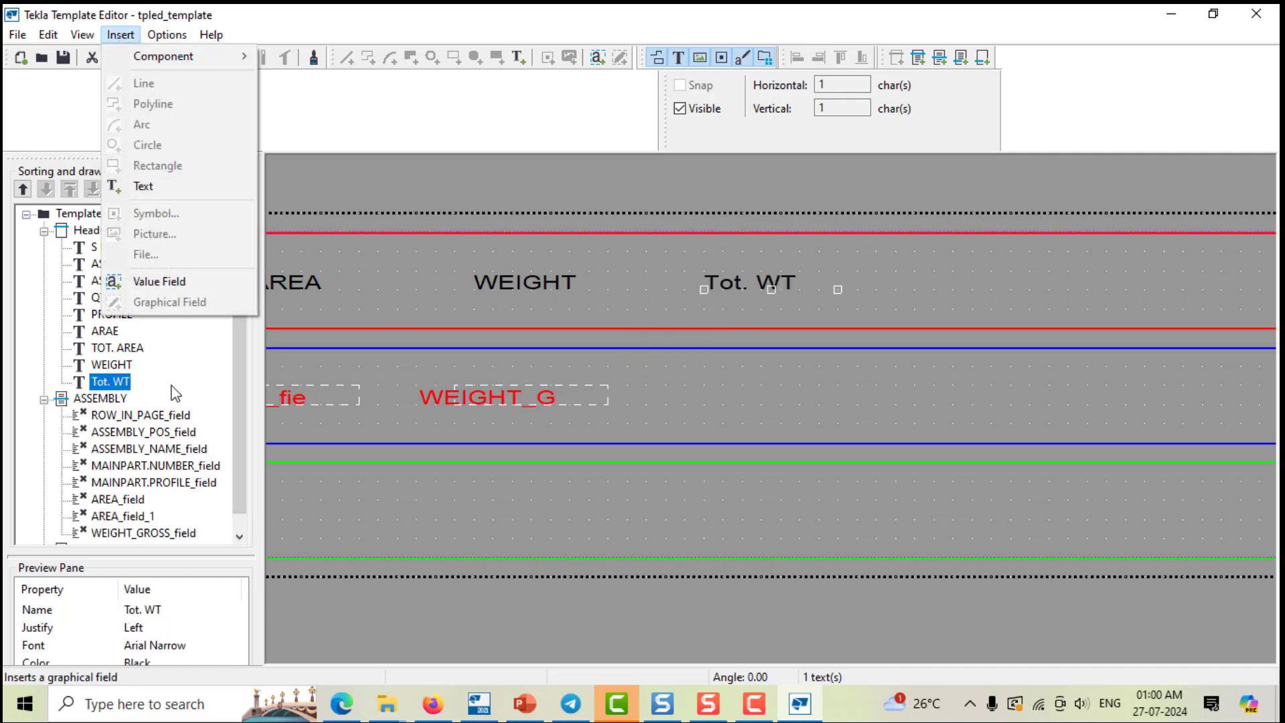
left_click(138, 280)
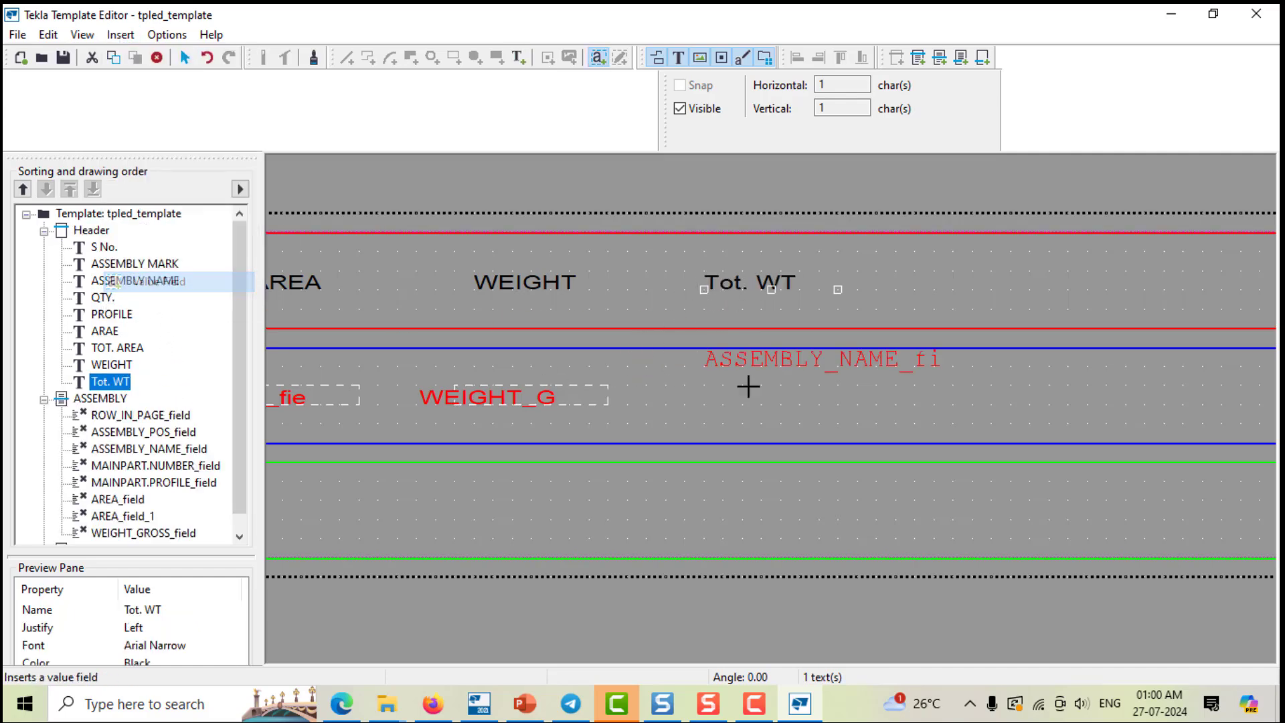
left_click(708, 405)
left_click_drag(497, 141, 478, 440)
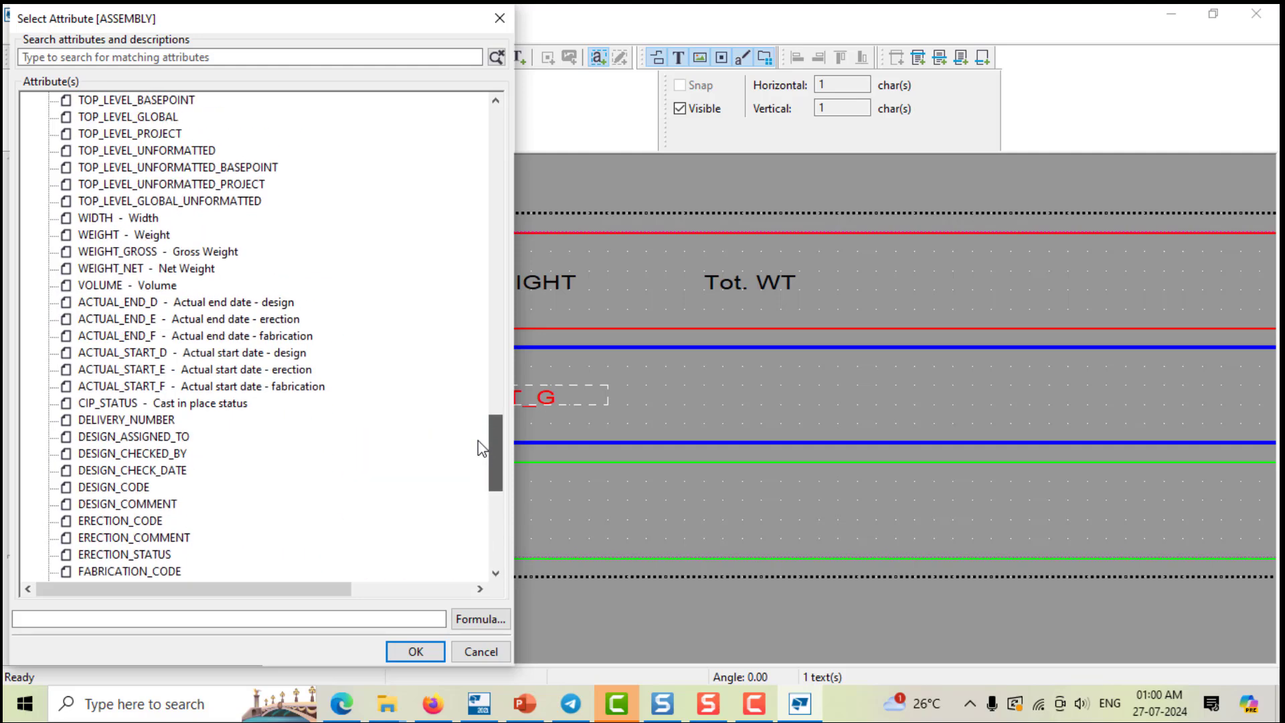
left_click(216, 256)
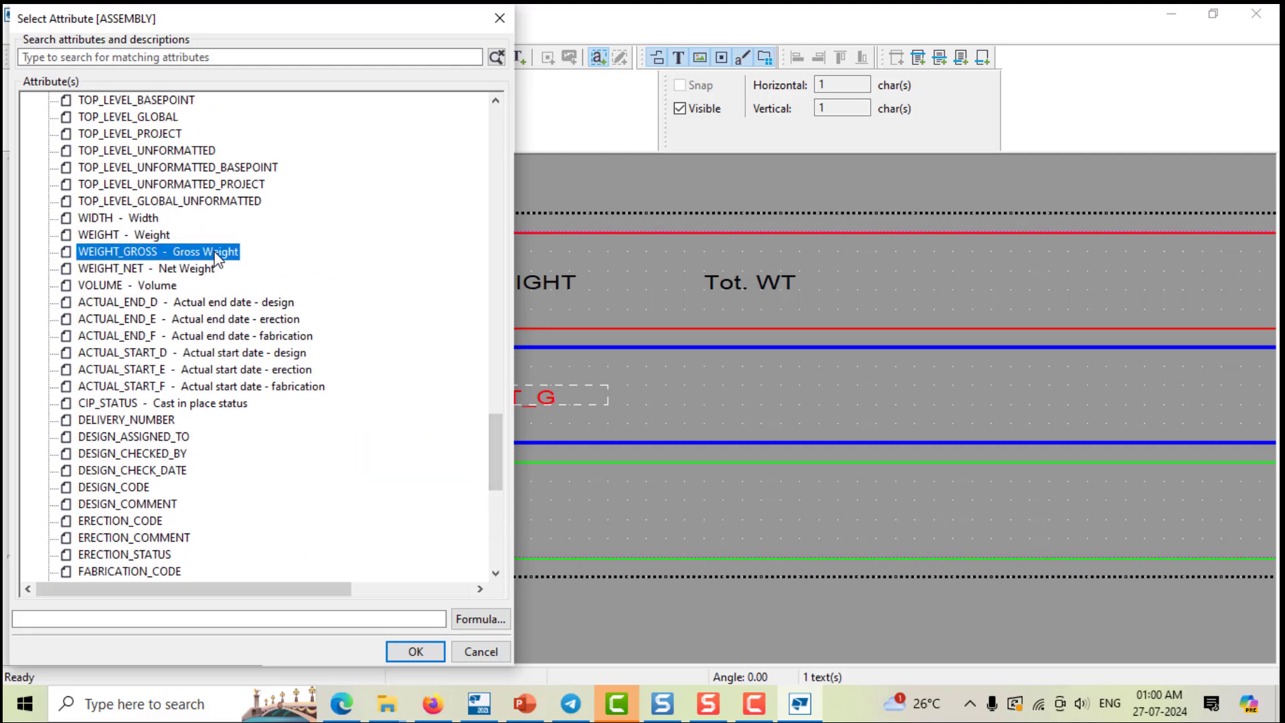
left_click(416, 651)
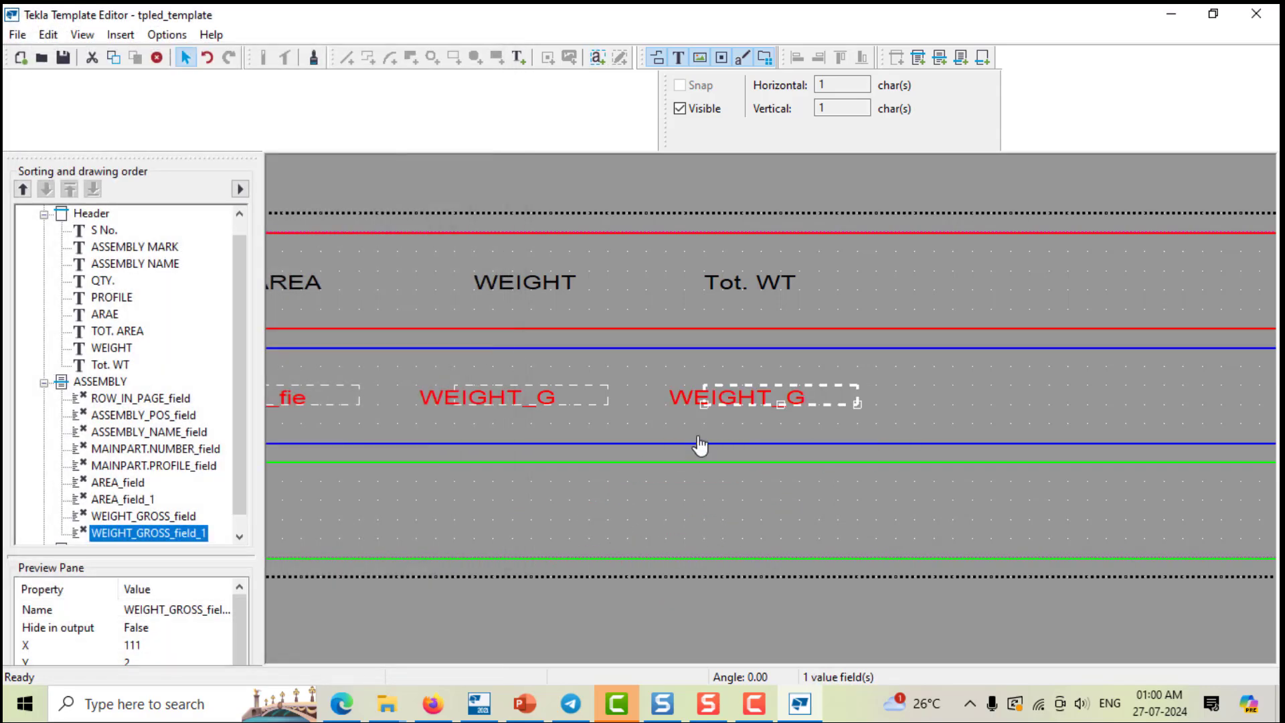
Step: Set the value field under "Tot. WT" to sum values across all rows when rows are combined
double_click(722, 401)
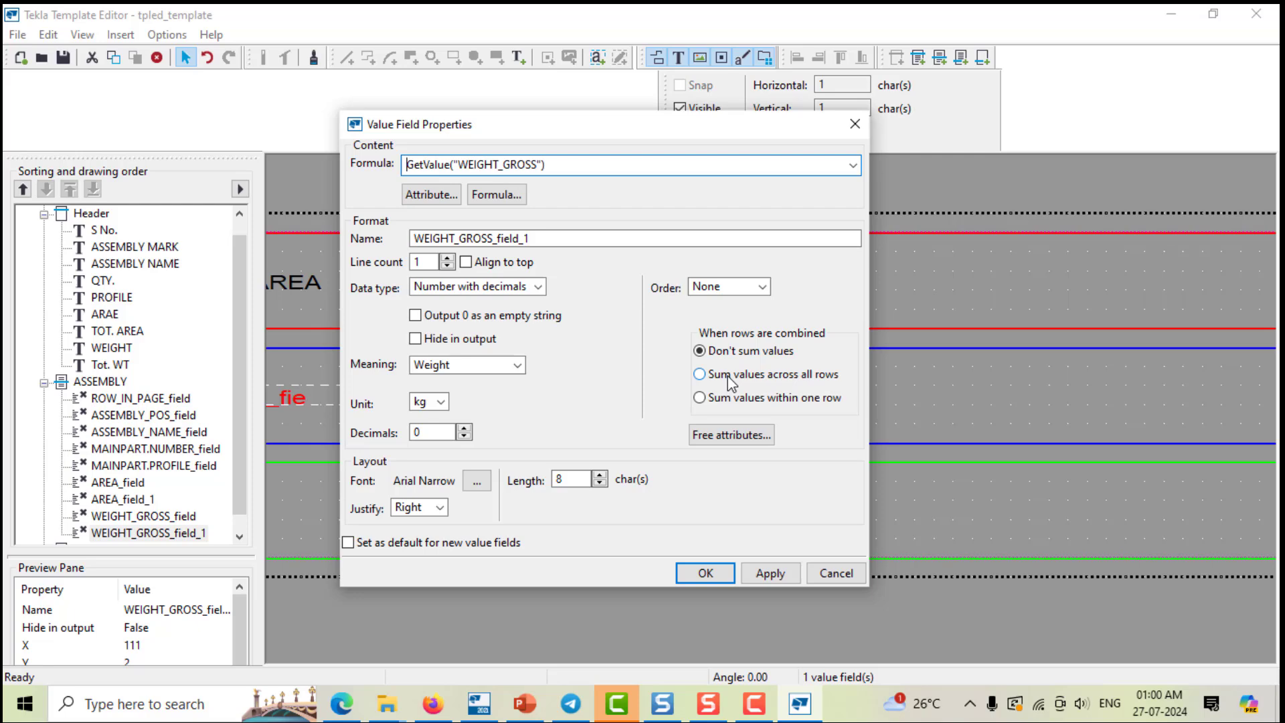
left_click(732, 376)
left_click(771, 574)
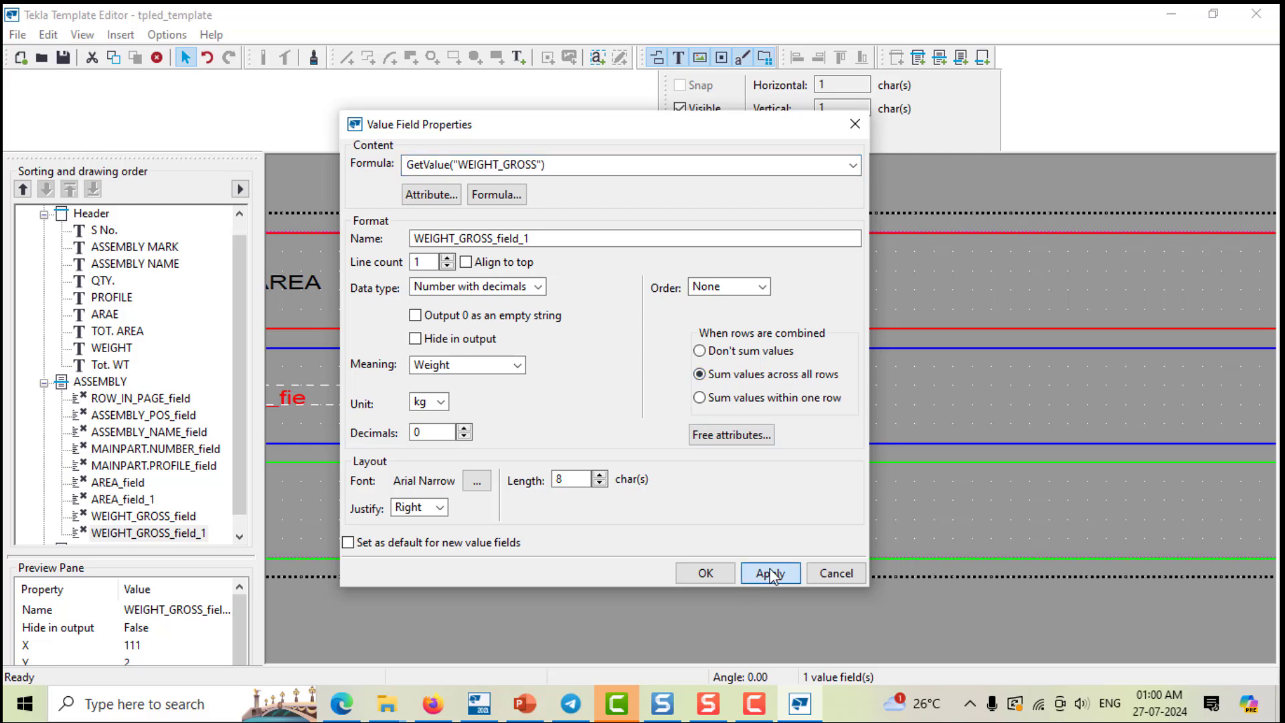
left_click(701, 573)
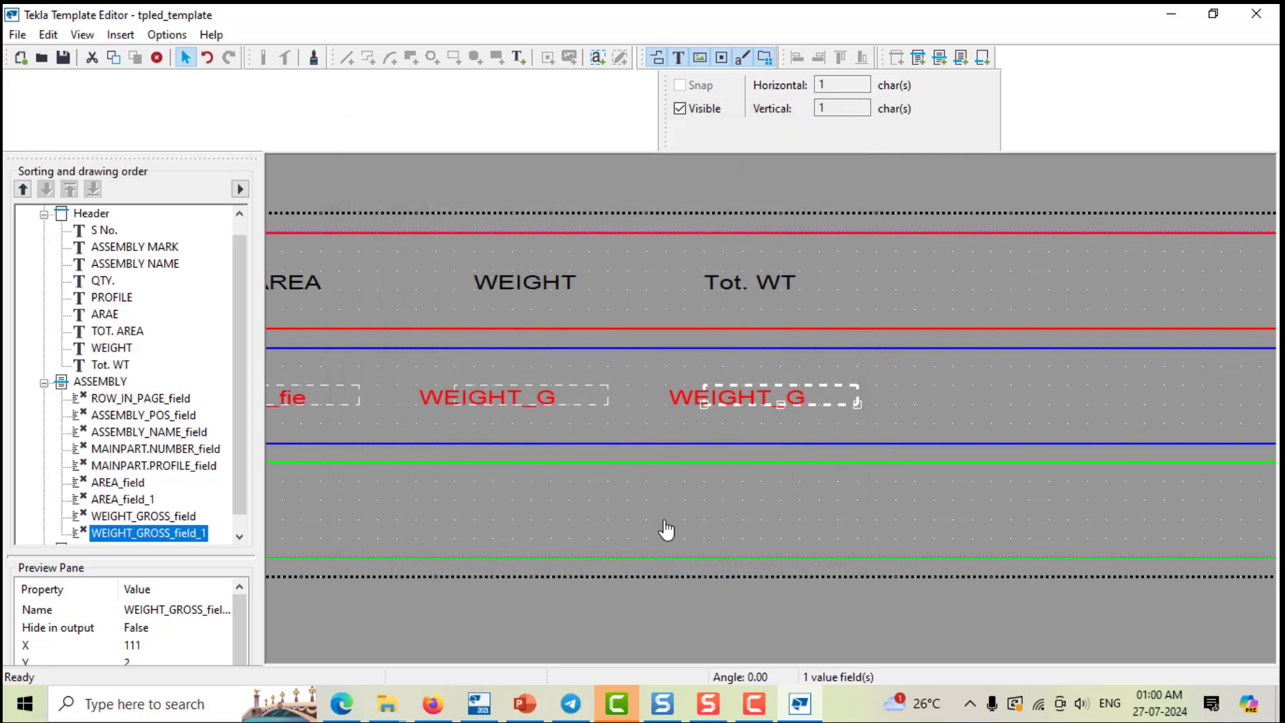
Step: Insert the text "Total" in the page footer, below the "WEIGHT" and "Tot. WT" columns
left_click(121, 34)
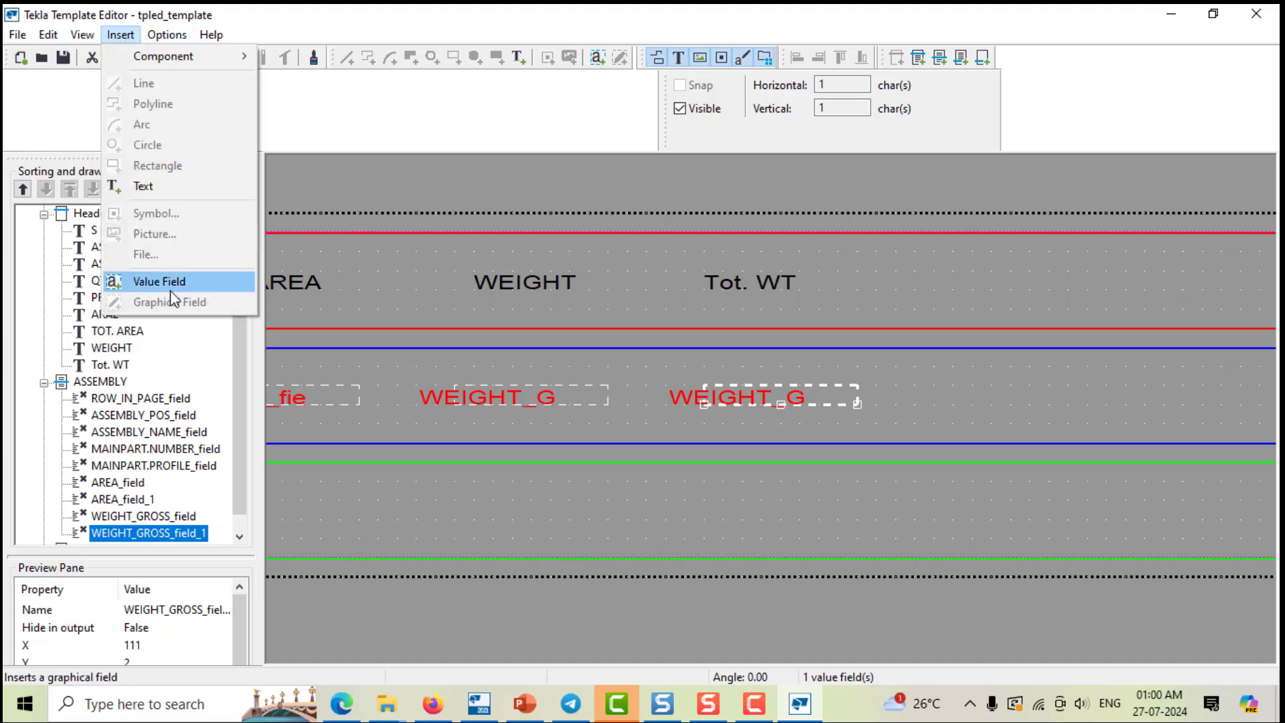
left_click(143, 186)
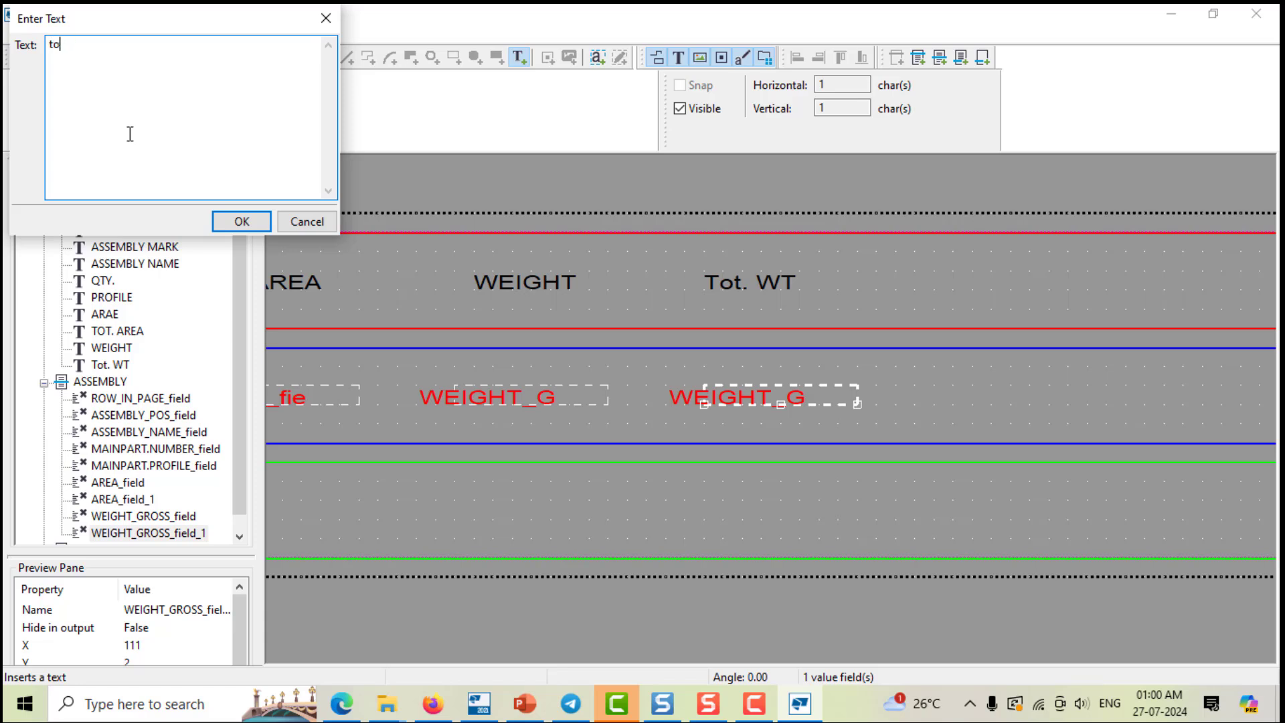
type("Total")
left_click(245, 223)
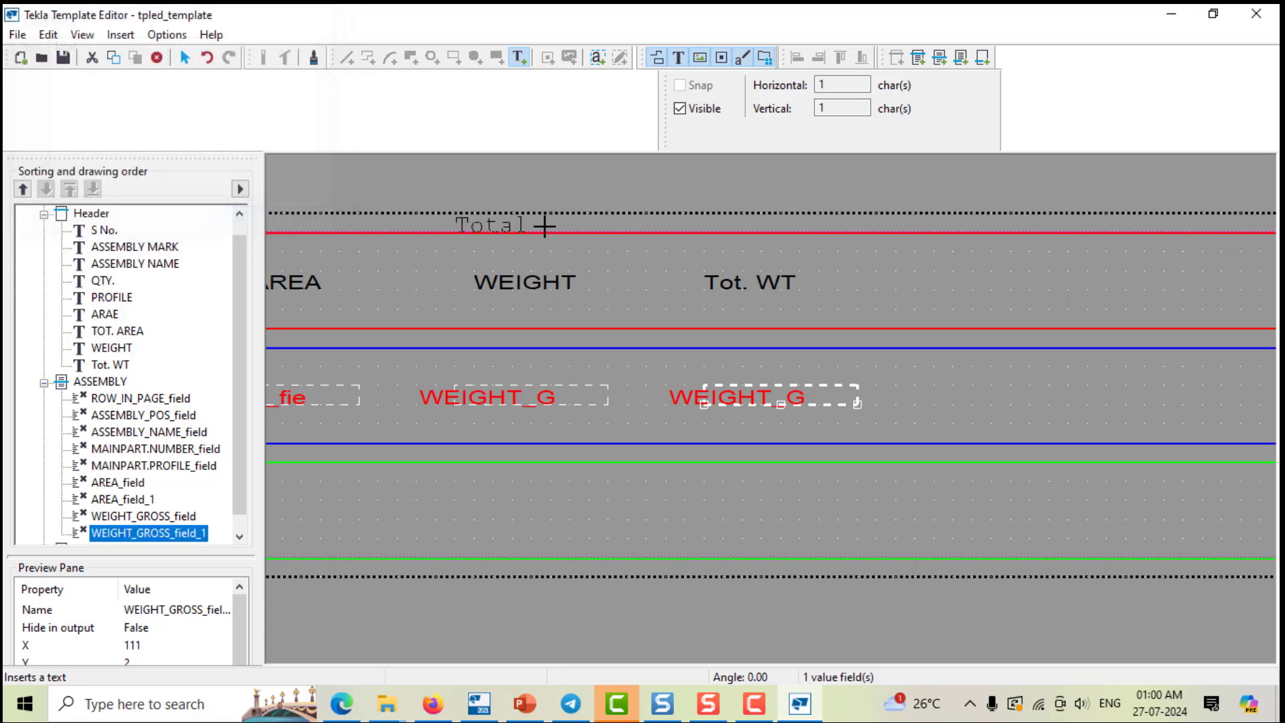
left_click(574, 517)
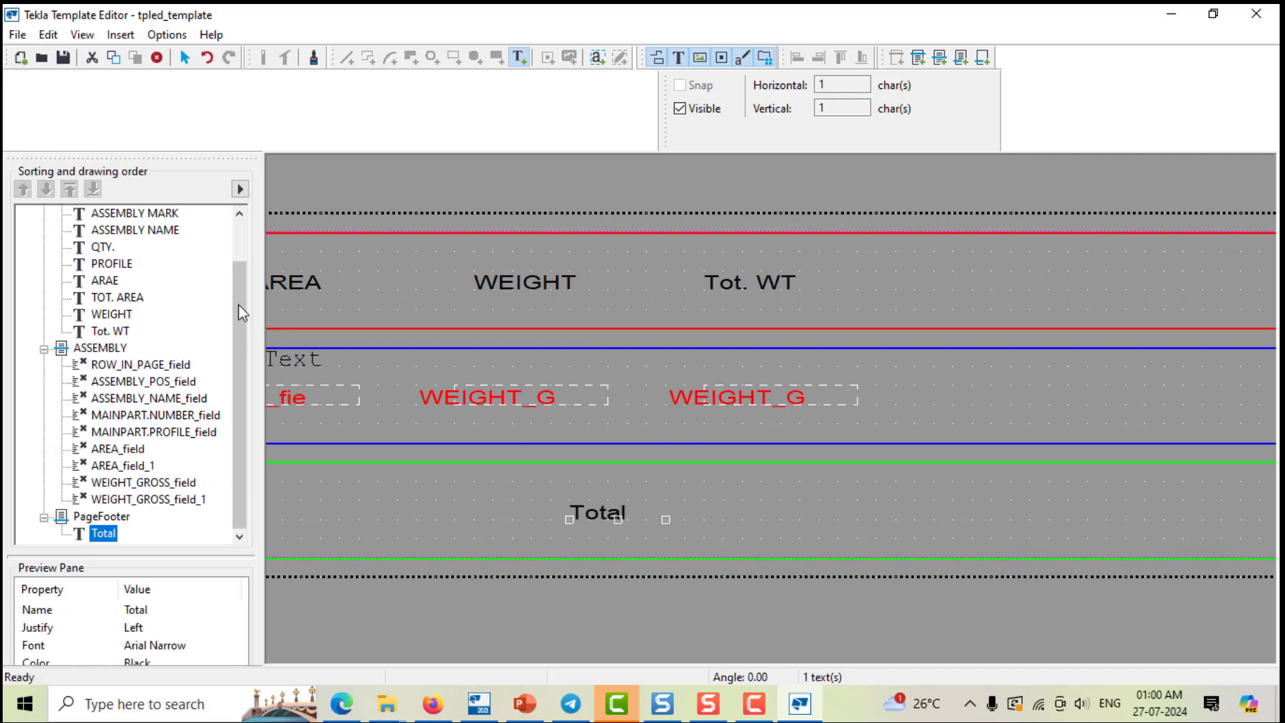
Step: Insert a DATE value field in the page footer beside the "Total" text
left_click(120, 34)
left_click(159, 281)
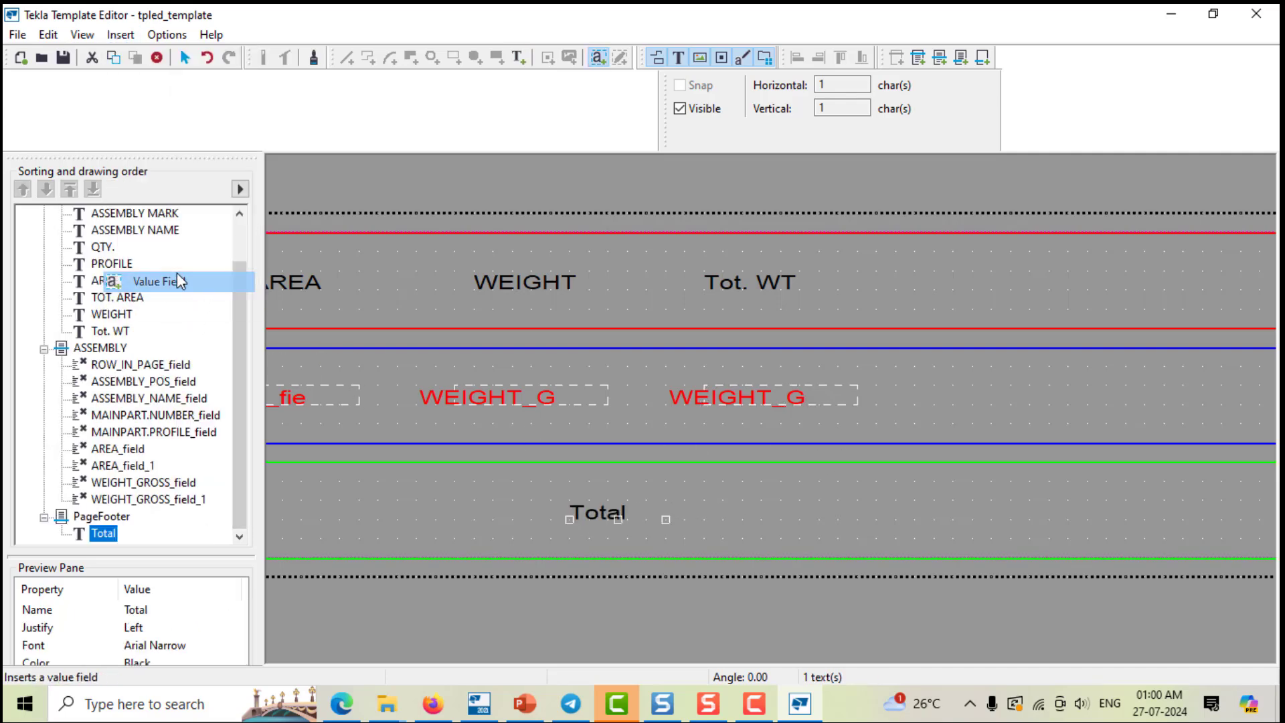
left_click(710, 513)
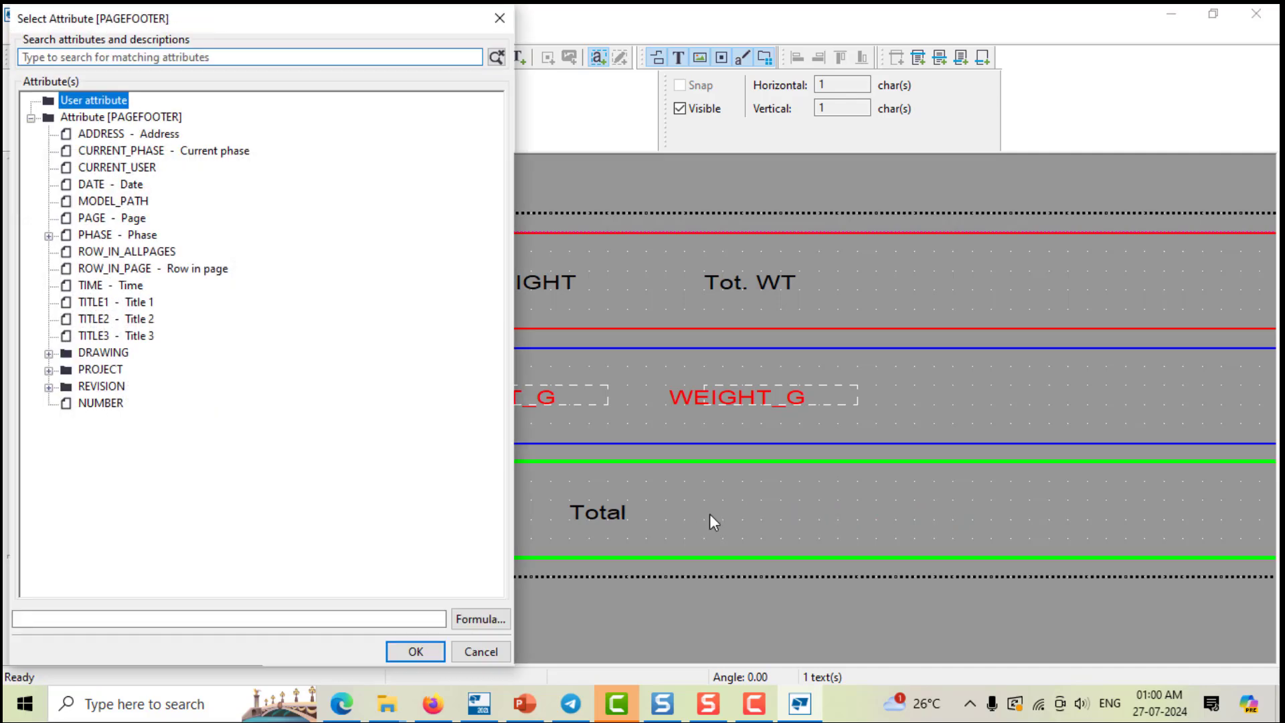
left_click(128, 185)
double_click(125, 184)
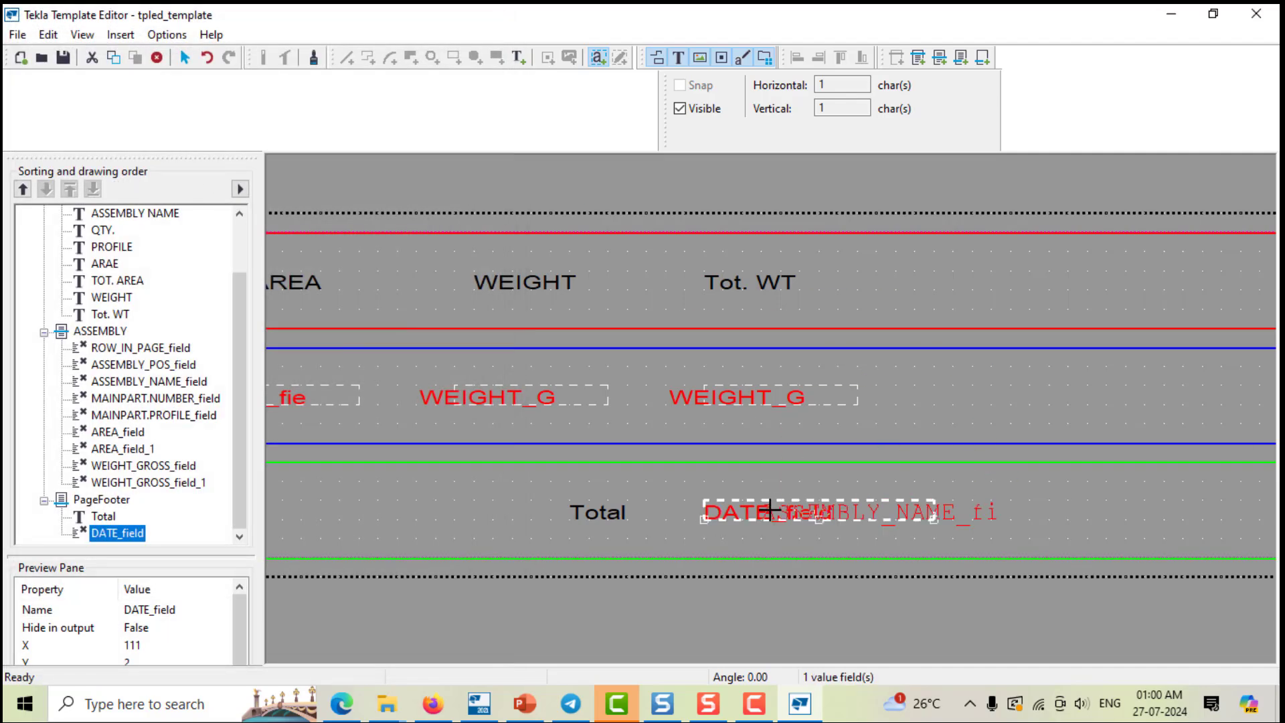
key("Escape")
Step: Change the footer DATE field's formula to GetValue("valueField9") and apply it
left_click(747, 514)
double_click(747, 514)
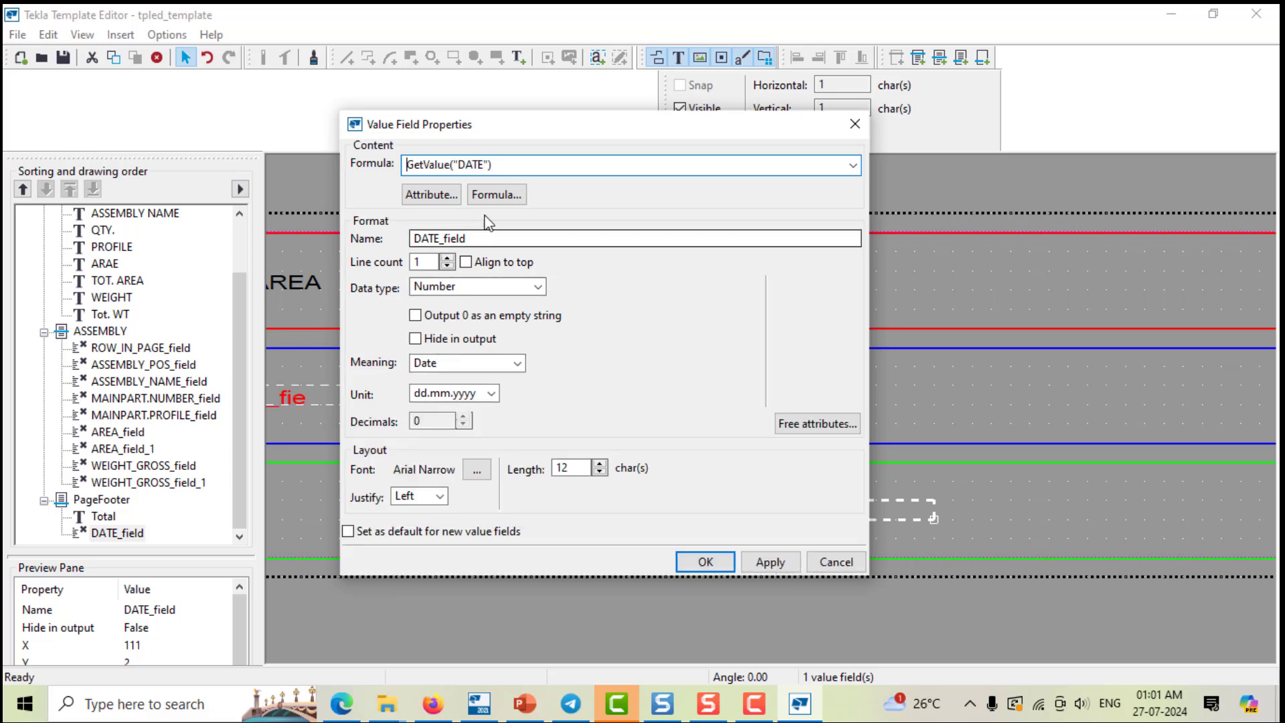
left_click_drag(483, 166, 459, 165)
type("ya")
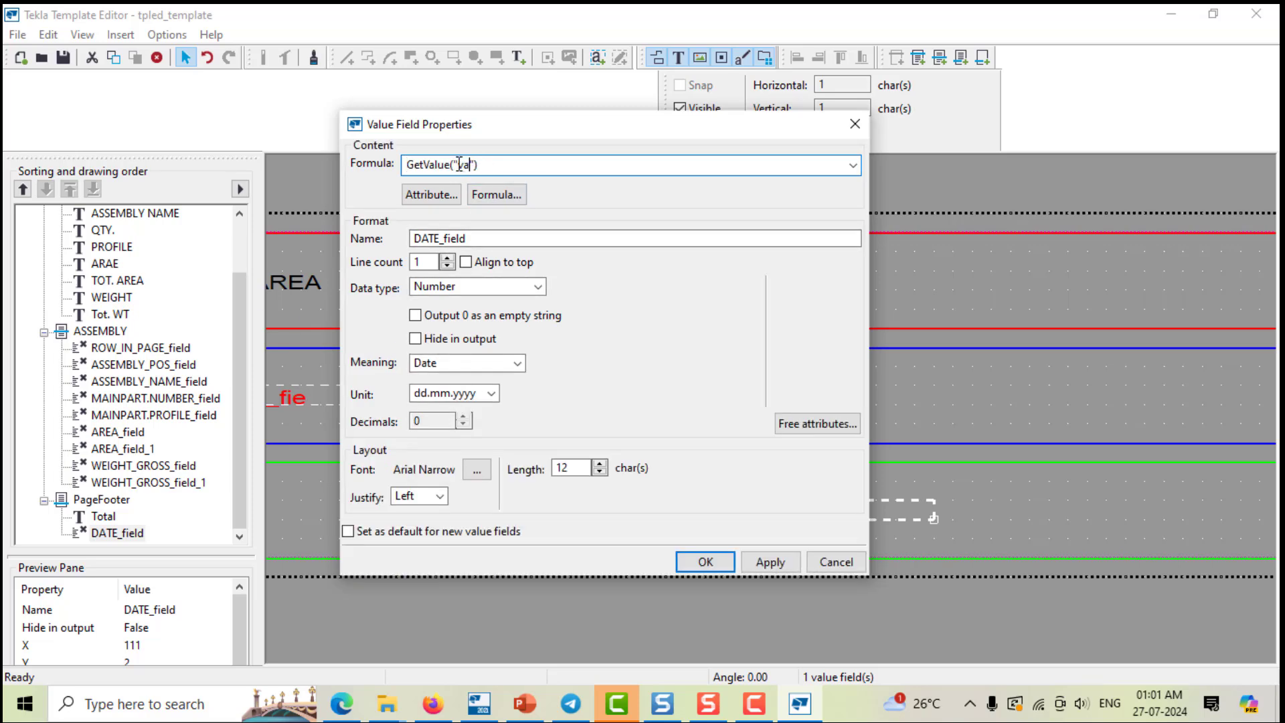
type("lueField")
left_click_drag(636, 124, 1230, 256)
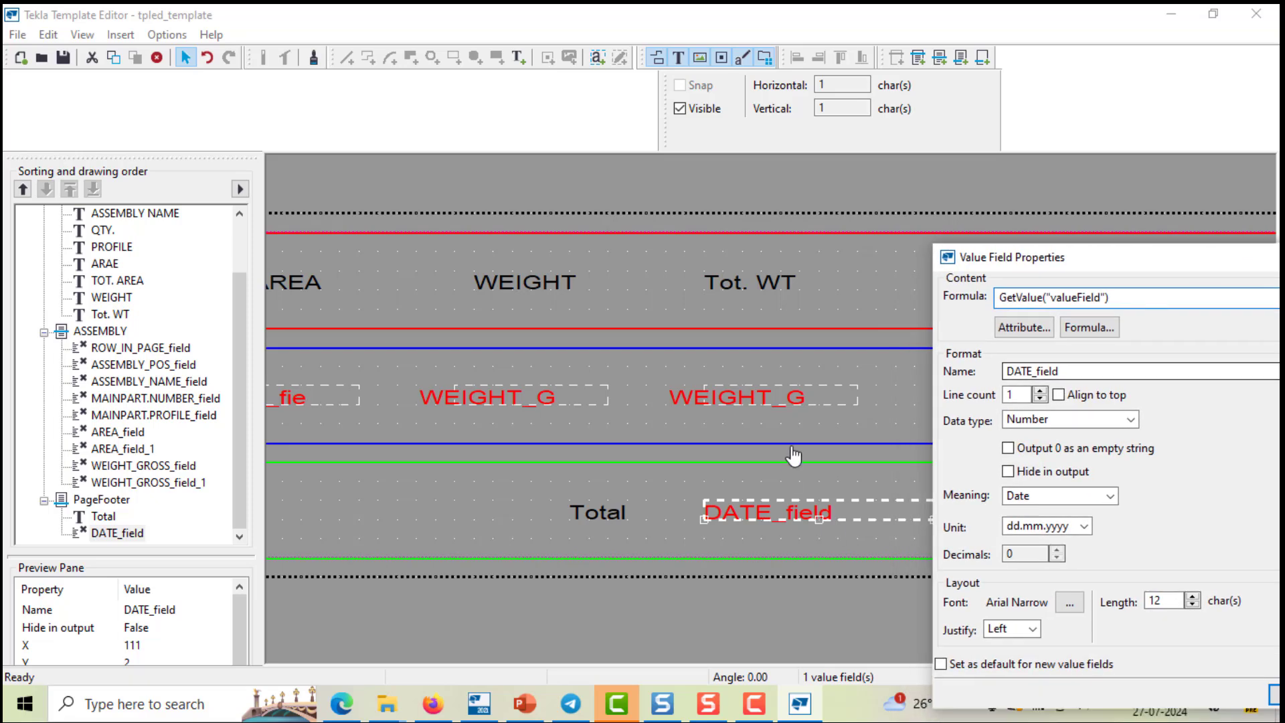
left_click(1108, 305)
type("9")
left_click_drag(1187, 259, 645, 141)
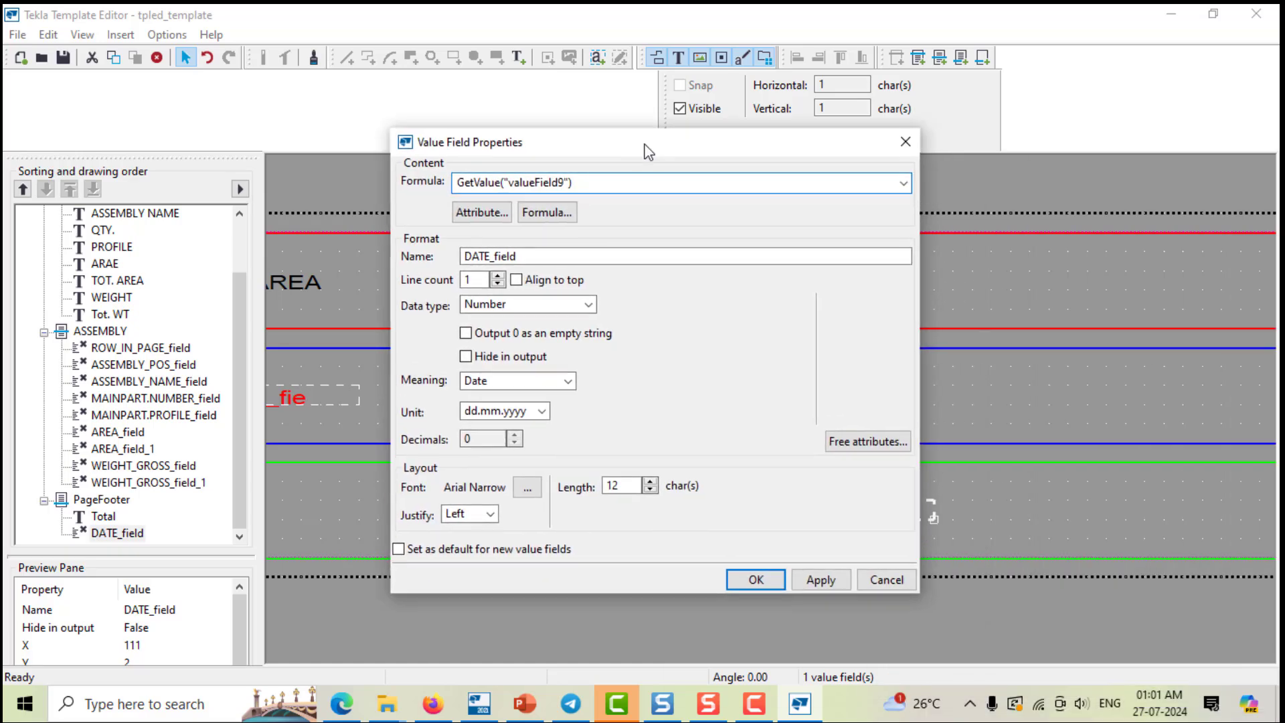
left_click(820, 577)
left_click(755, 577)
Step: Rename the ASSEMBLY row's value field under "Tot. WT" as ValueField9
double_click(749, 414)
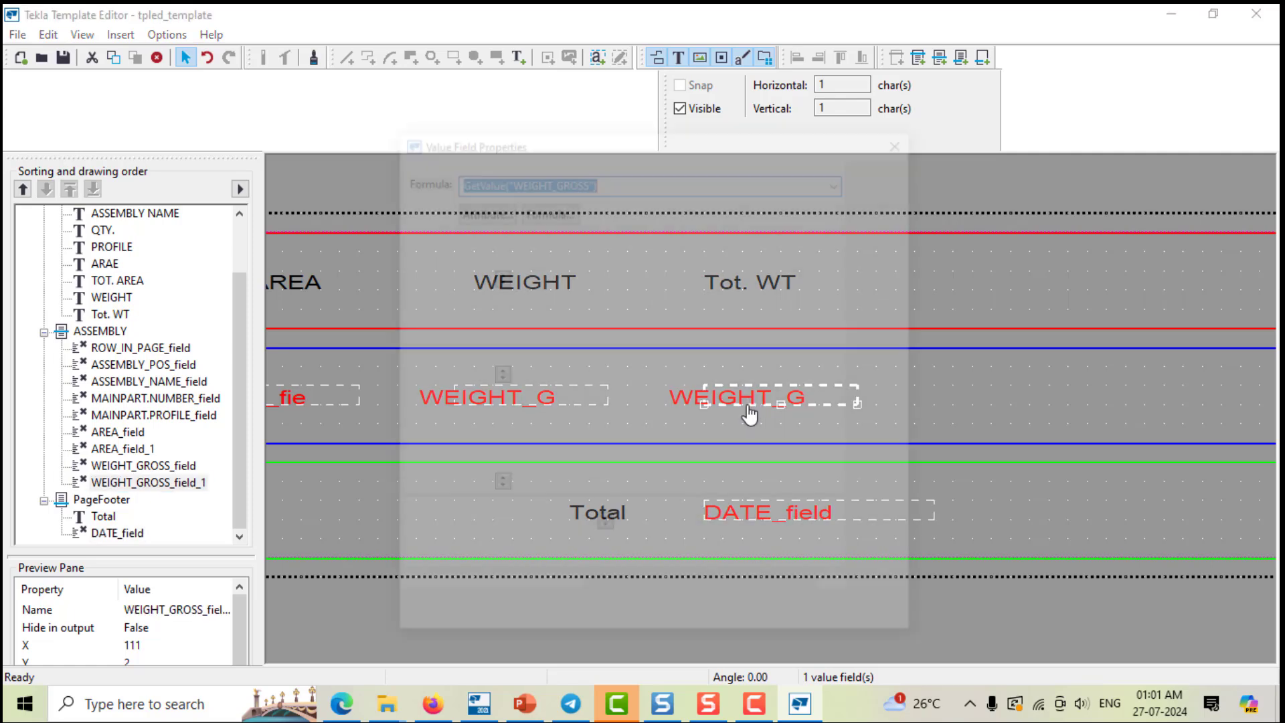
left_click_drag(590, 253, 315, 257)
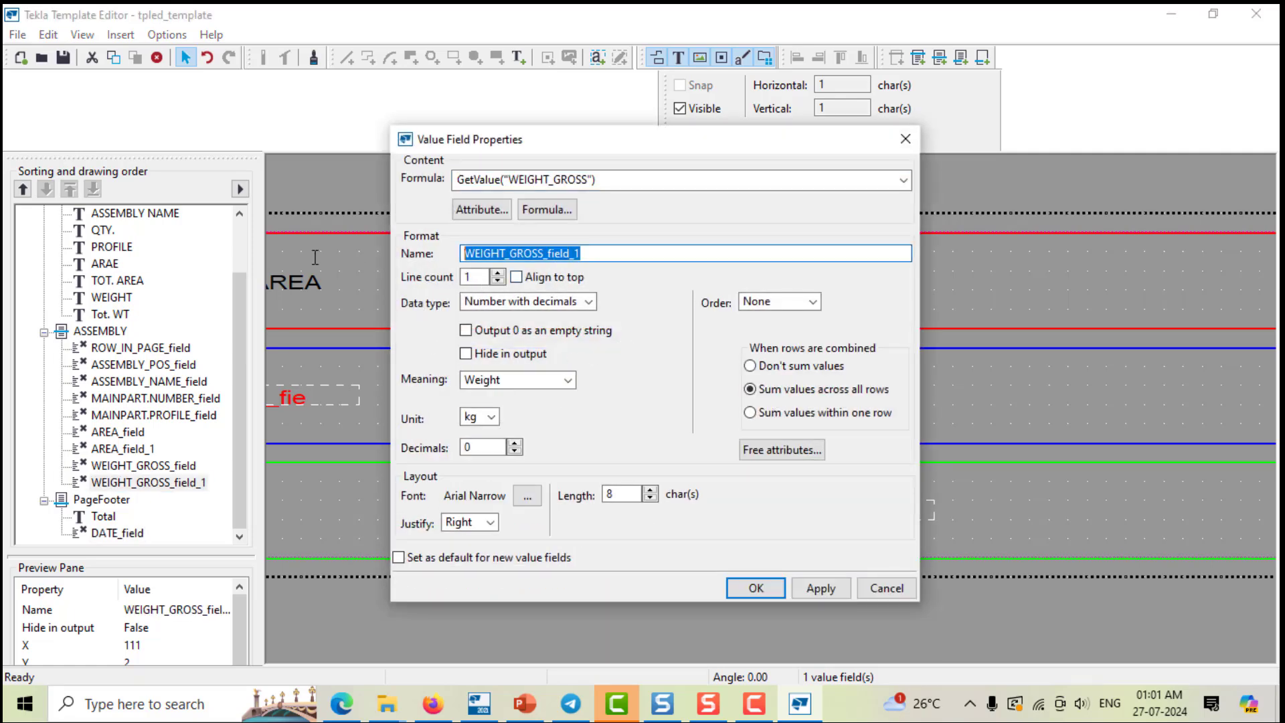
type("ValueField9")
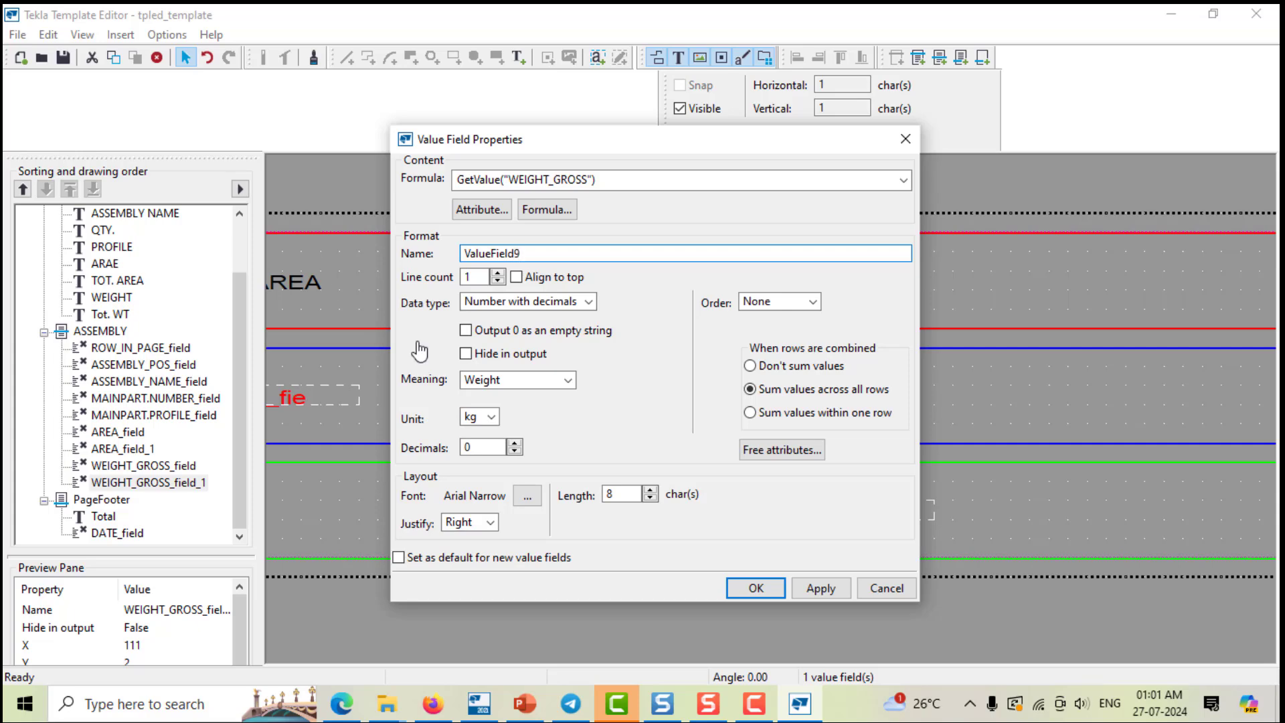
left_click(820, 588)
left_click(756, 588)
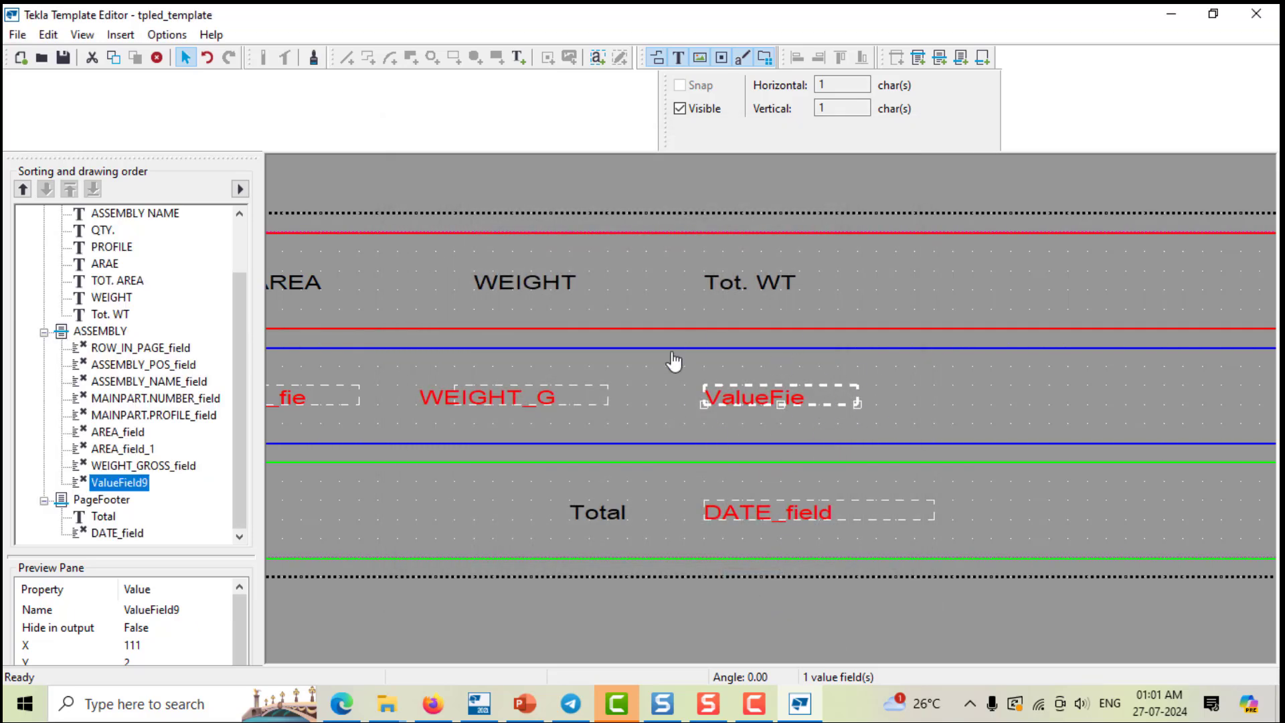
Step: Save the template in the template folder under the name "T6 assembly list" as a textual template file (.rpt)
scroll(893, 406, "down", 1)
scroll(892, 406, "down", 2)
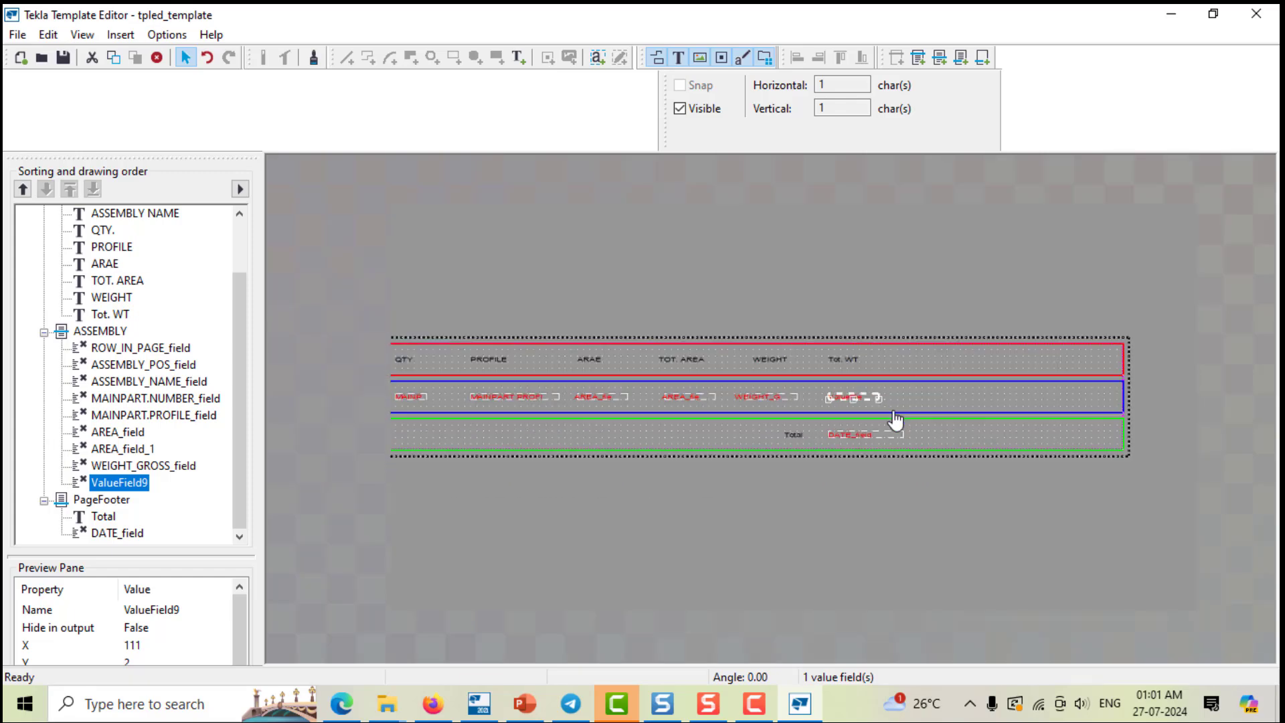
scroll(742, 468, "down", 2)
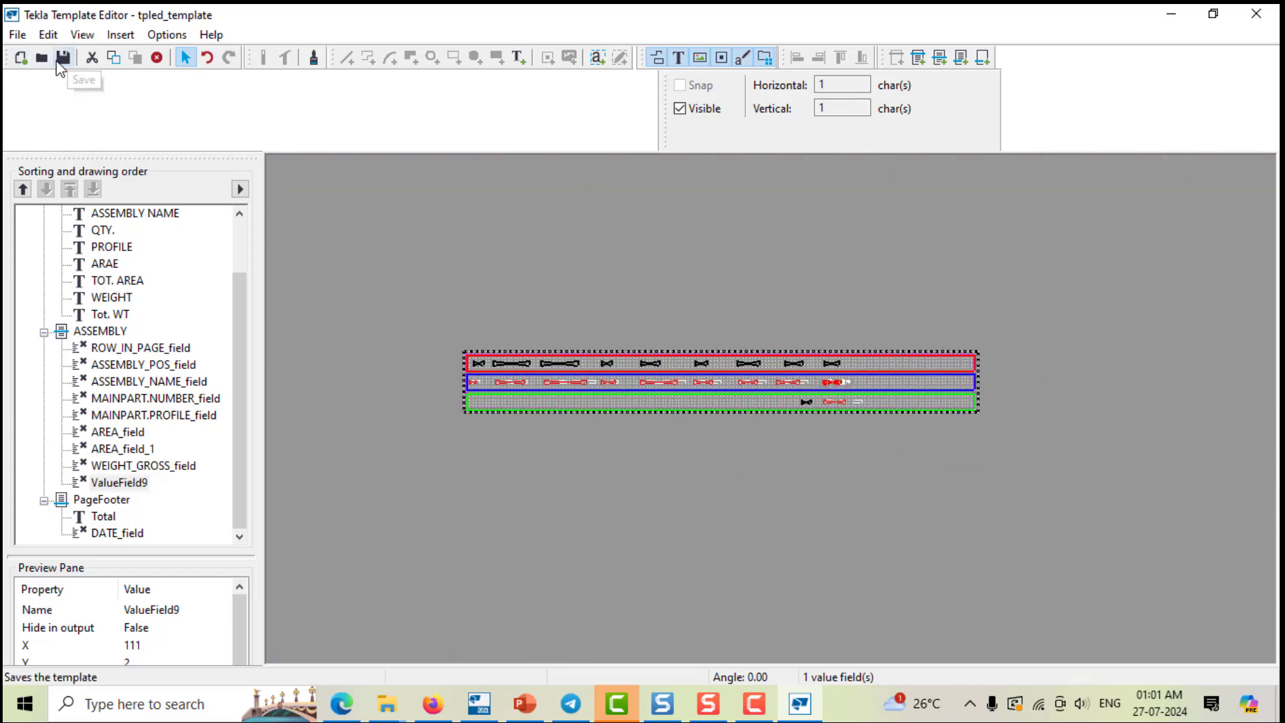
left_click(18, 34)
left_click(56, 148)
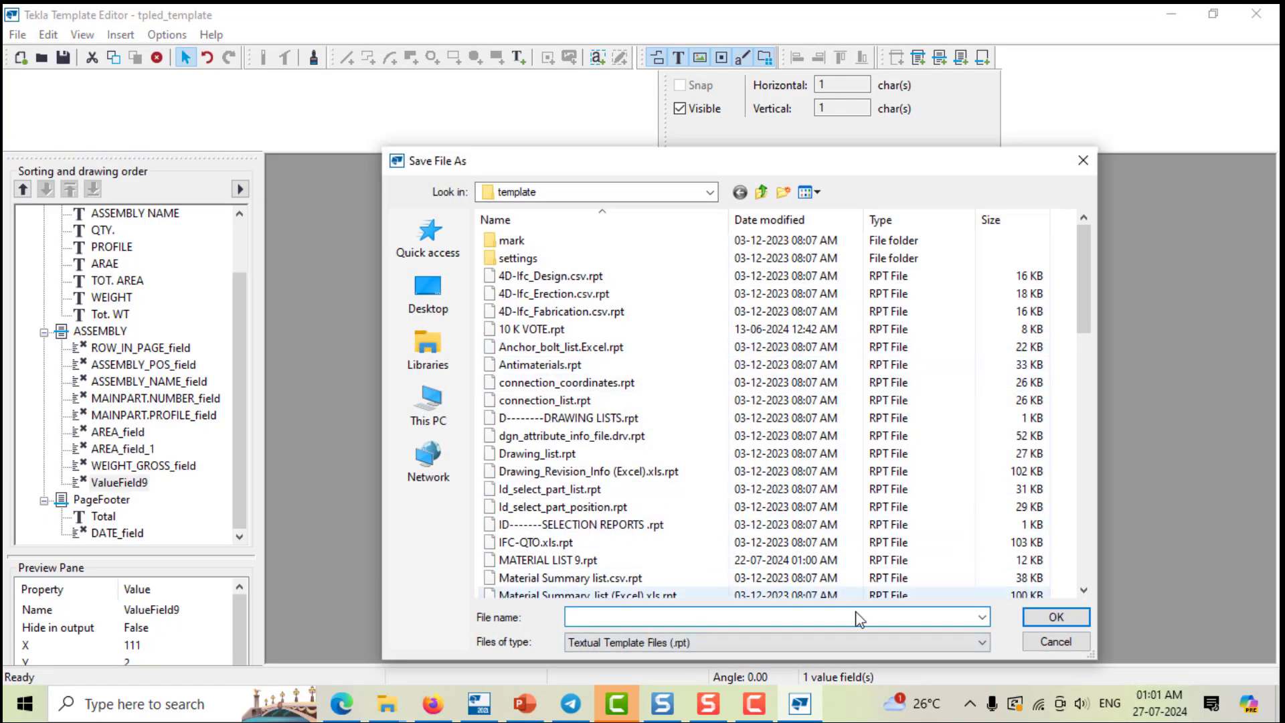
type("t6")
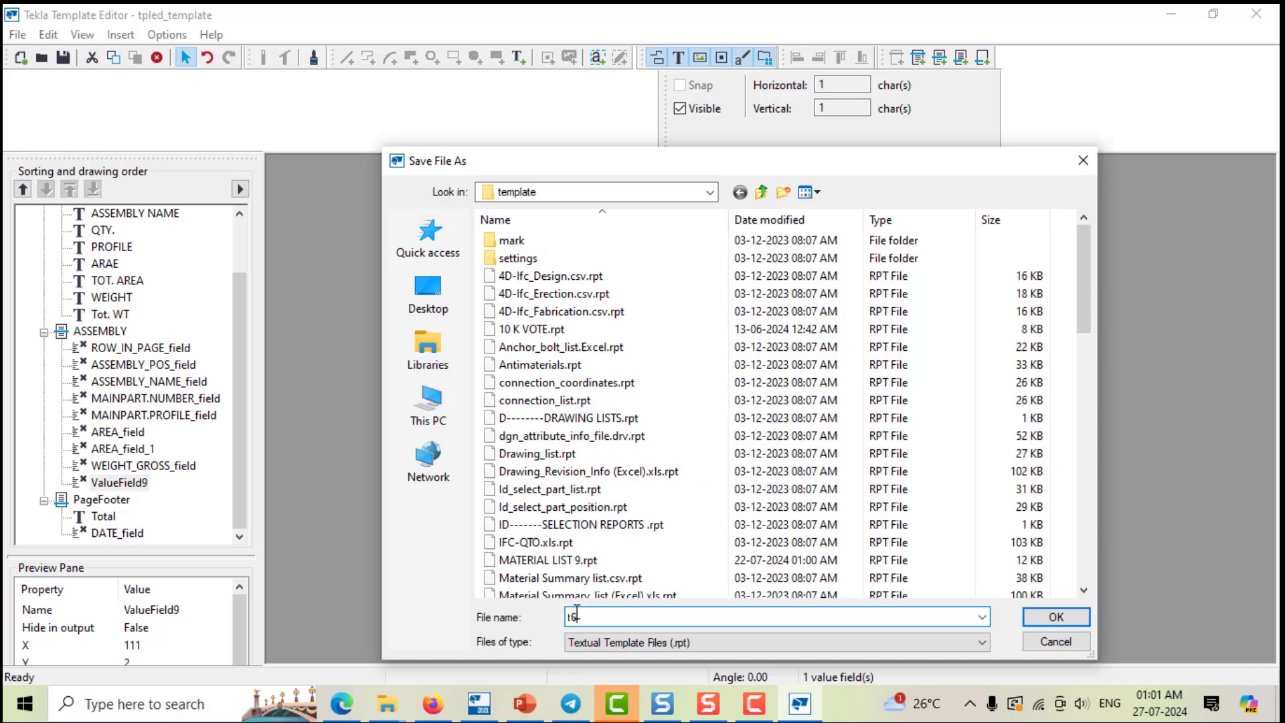
key("BackSpace")
key("BackSpace")
type("T6")
key("Return")
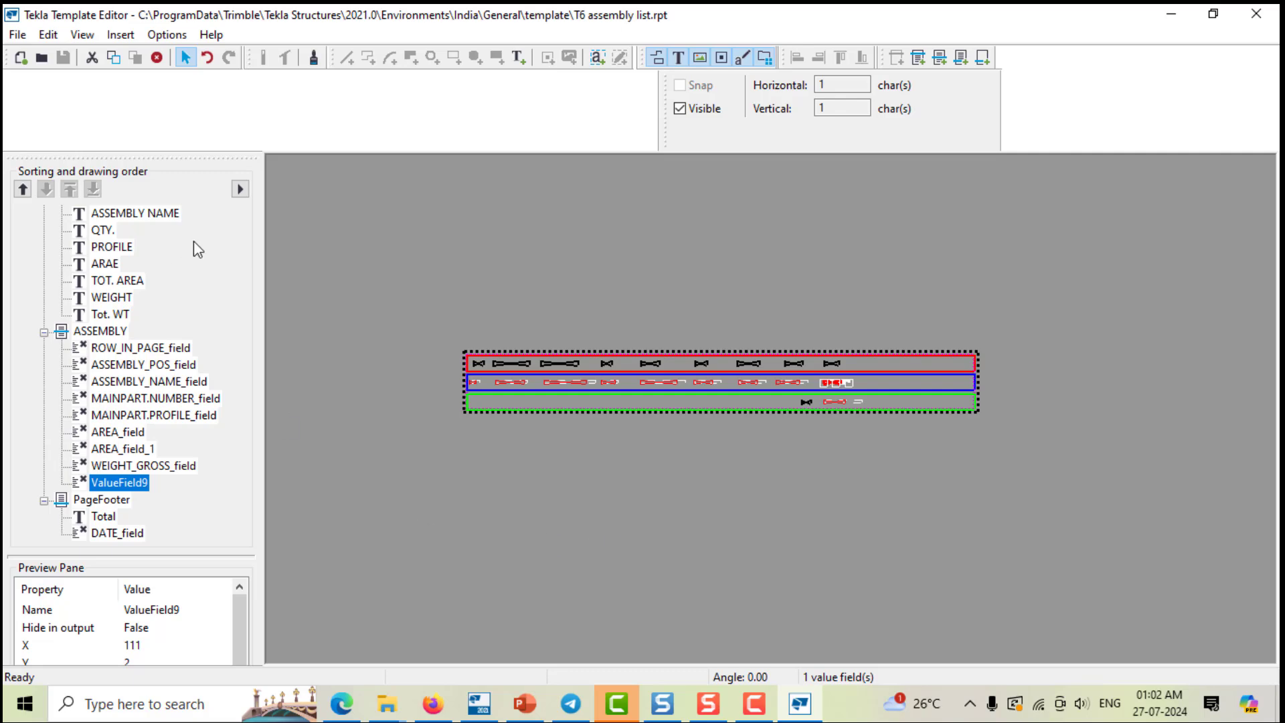
Step: Close the template editor and return to the 3D model view in Tekla Structures
left_click(1244, 20)
middle_click_drag(640, 435, 686, 540)
middle_click_drag(712, 494, 700, 446)
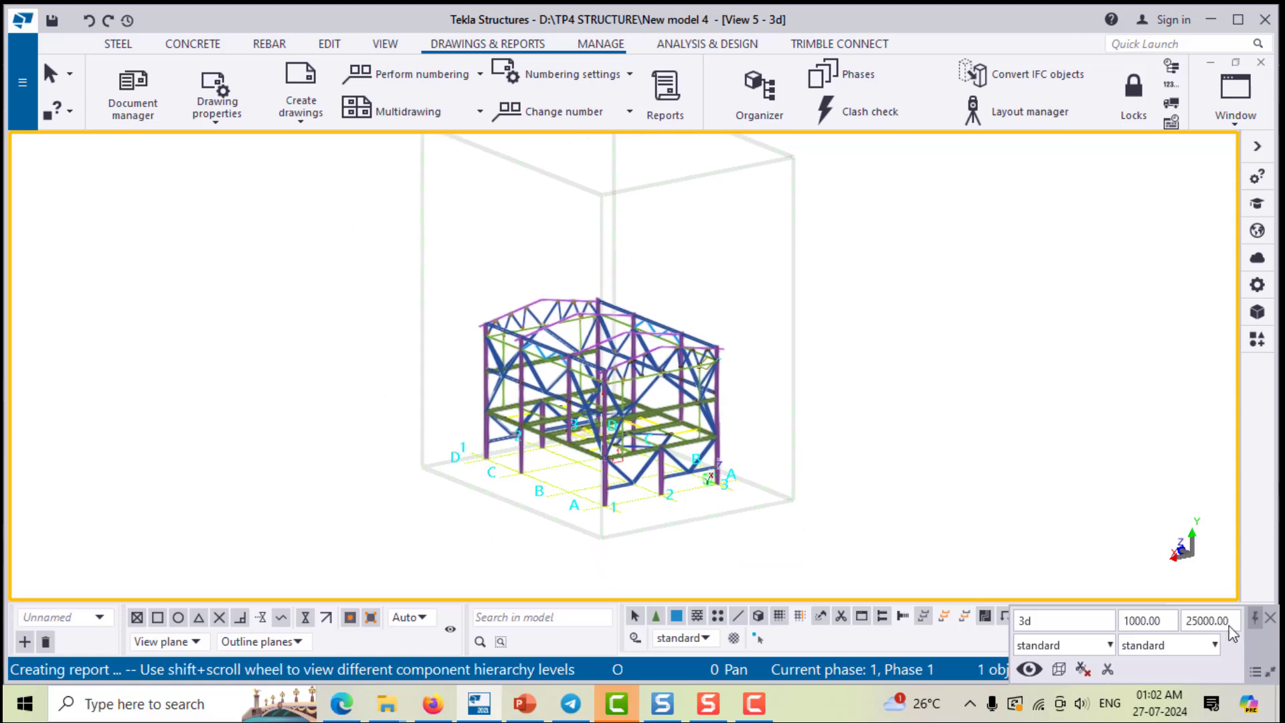
Step: Select the whole structure in the 3D view and create a report from the selection using the T6_Assembly_List.csv template
left_click(1270, 617)
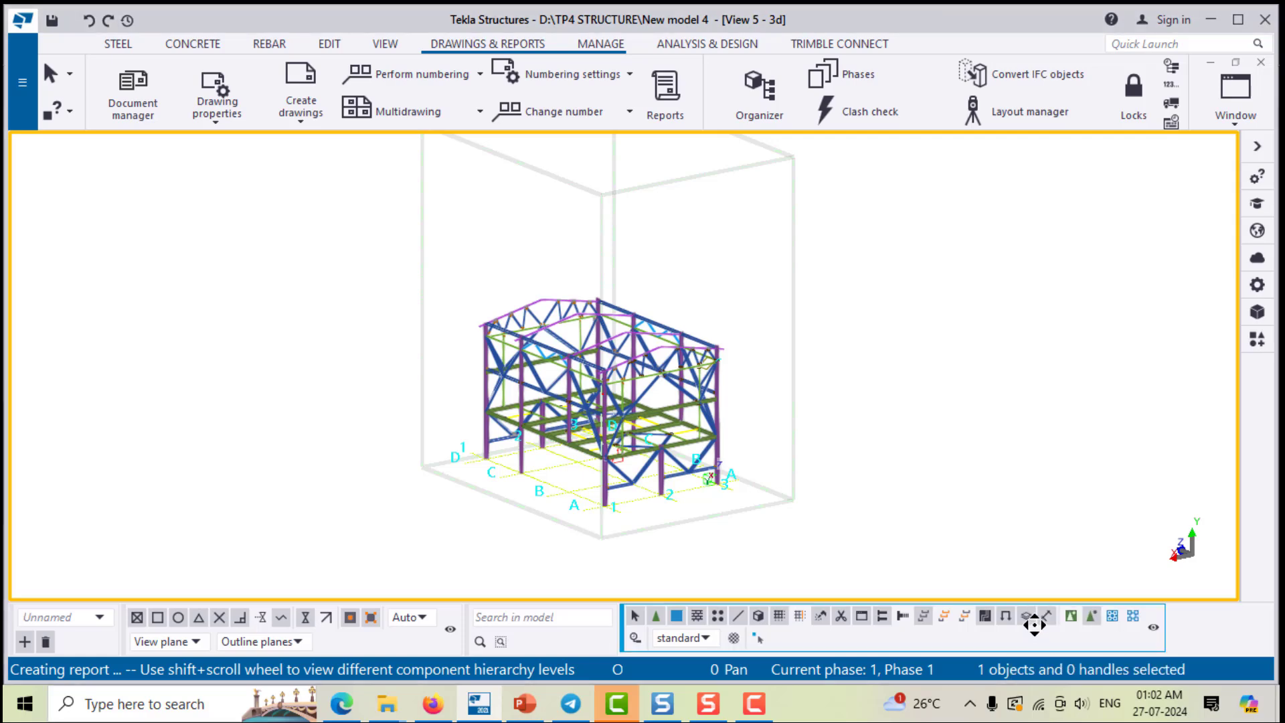
left_click_drag(290, 229, 871, 568)
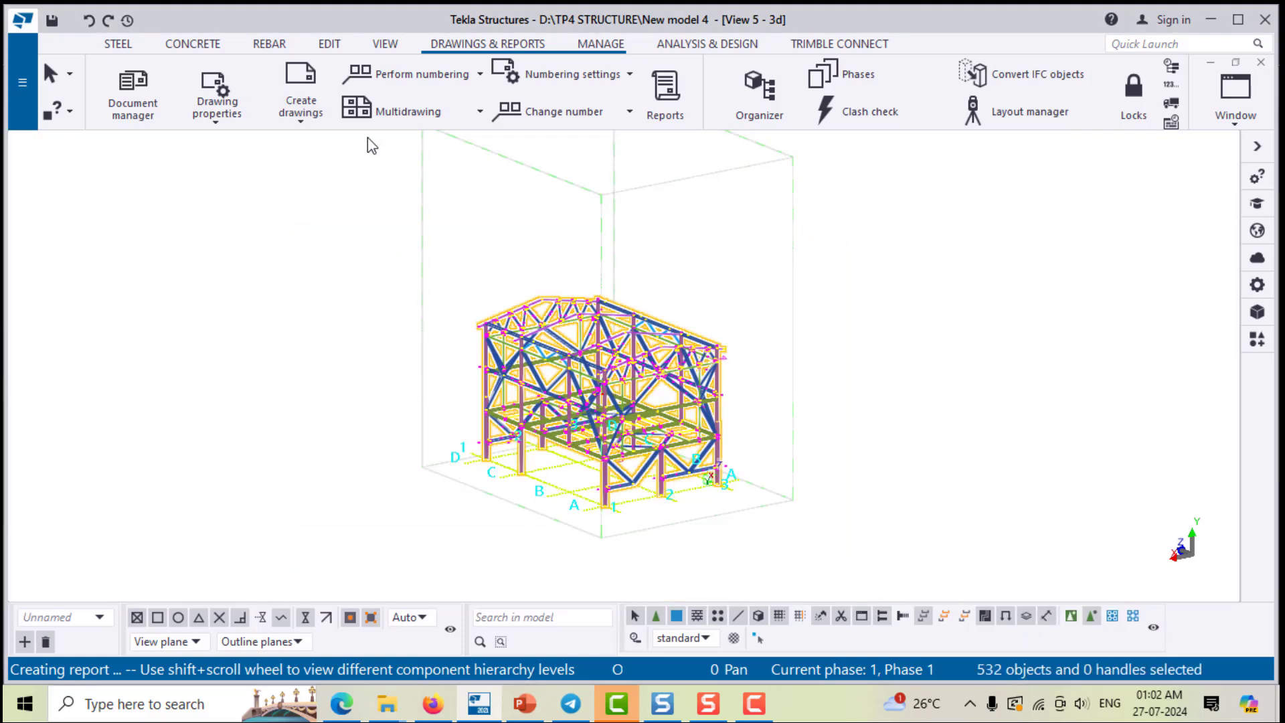
left_click(666, 90)
left_click_drag(570, 262, 593, 496)
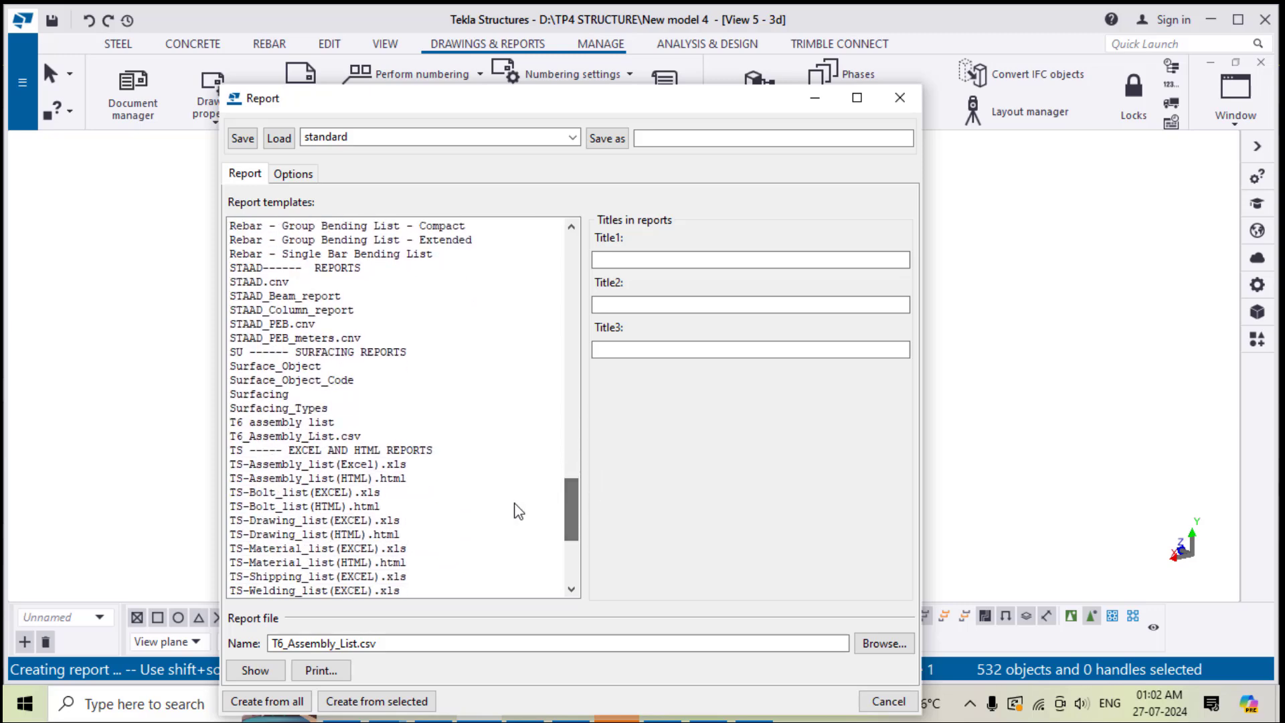
left_click(299, 437)
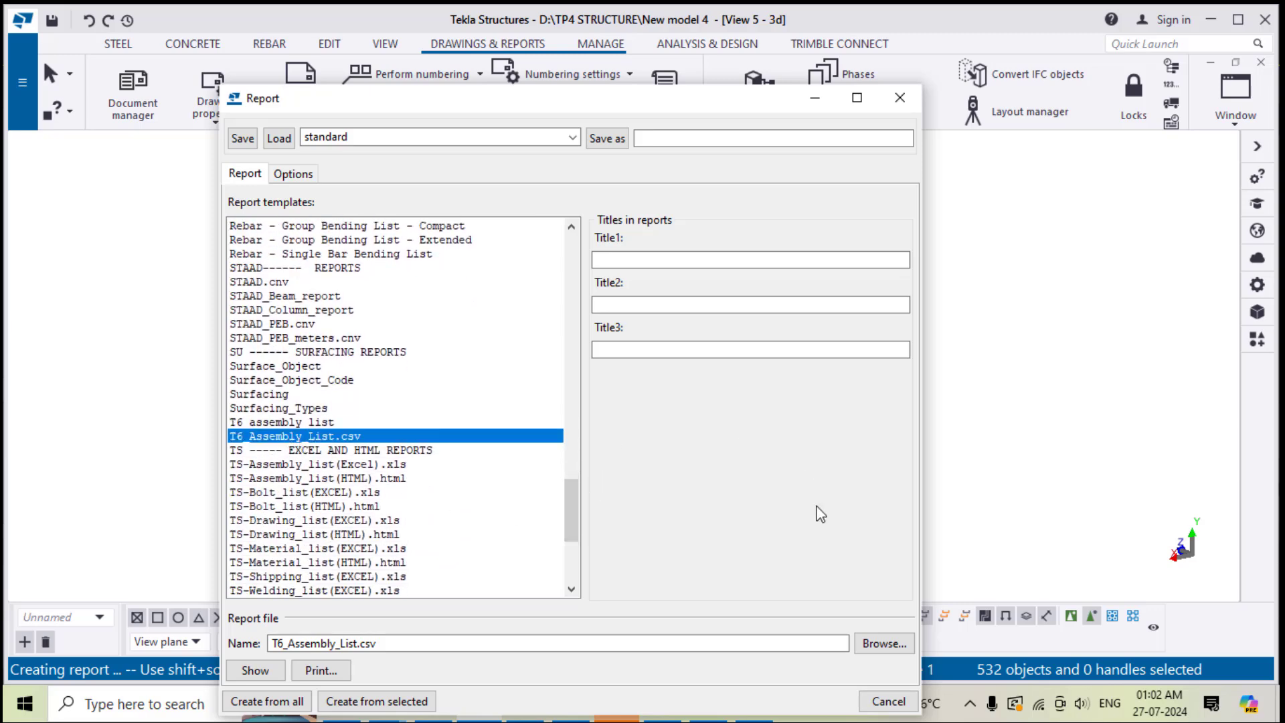
left_click(376, 701)
left_click(599, 372)
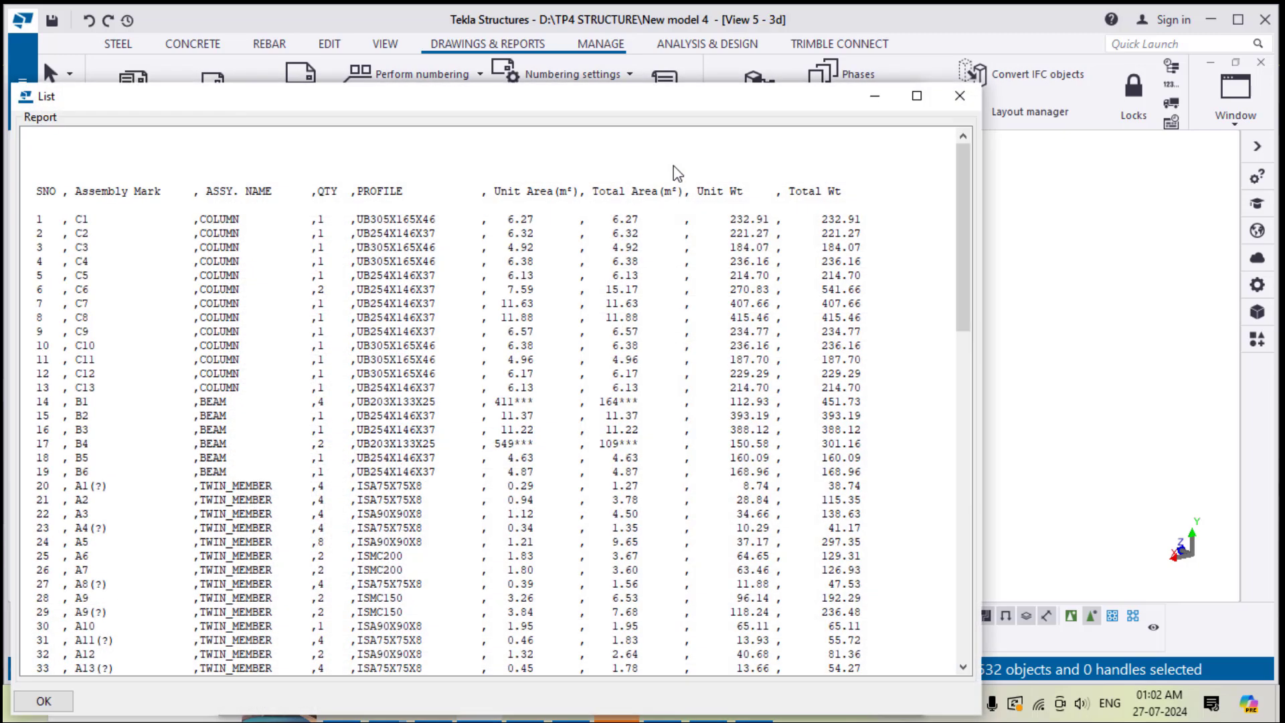
Step: Review the generated assembly list from the column headings down to the total weight row, and close the list
left_click_drag(797, 107, 920, 29)
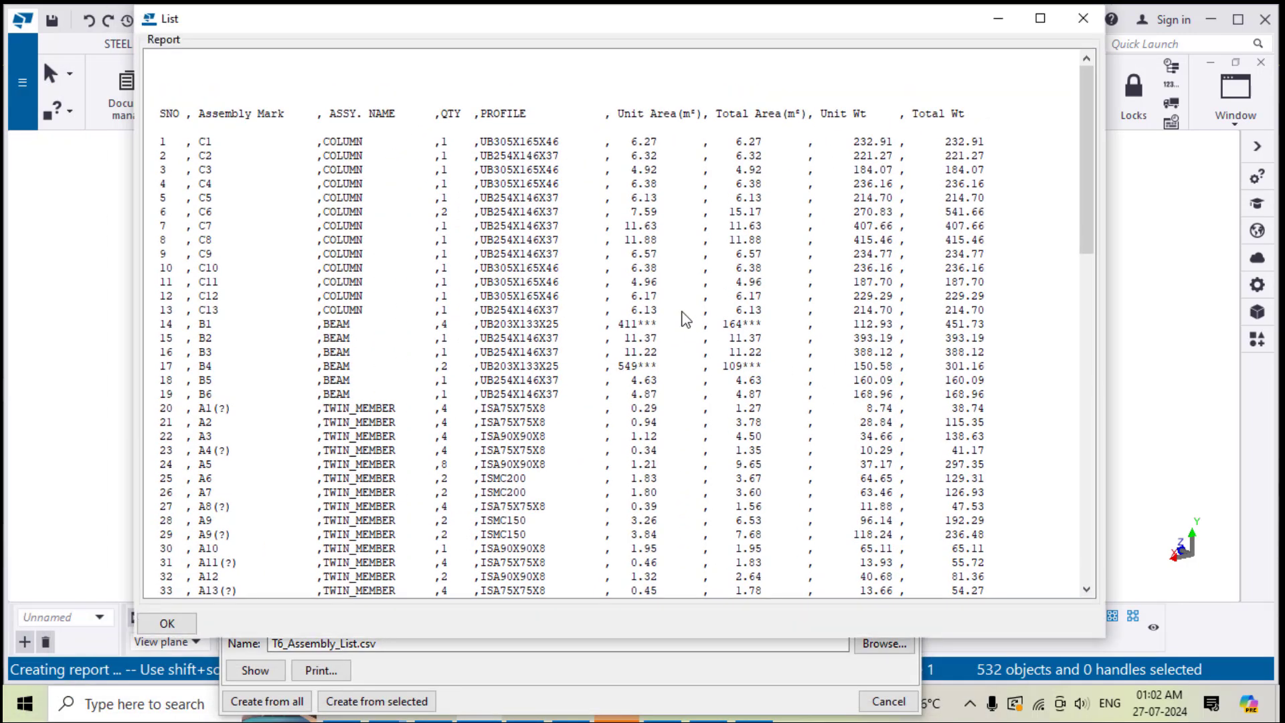
scroll(689, 335, "down", 17)
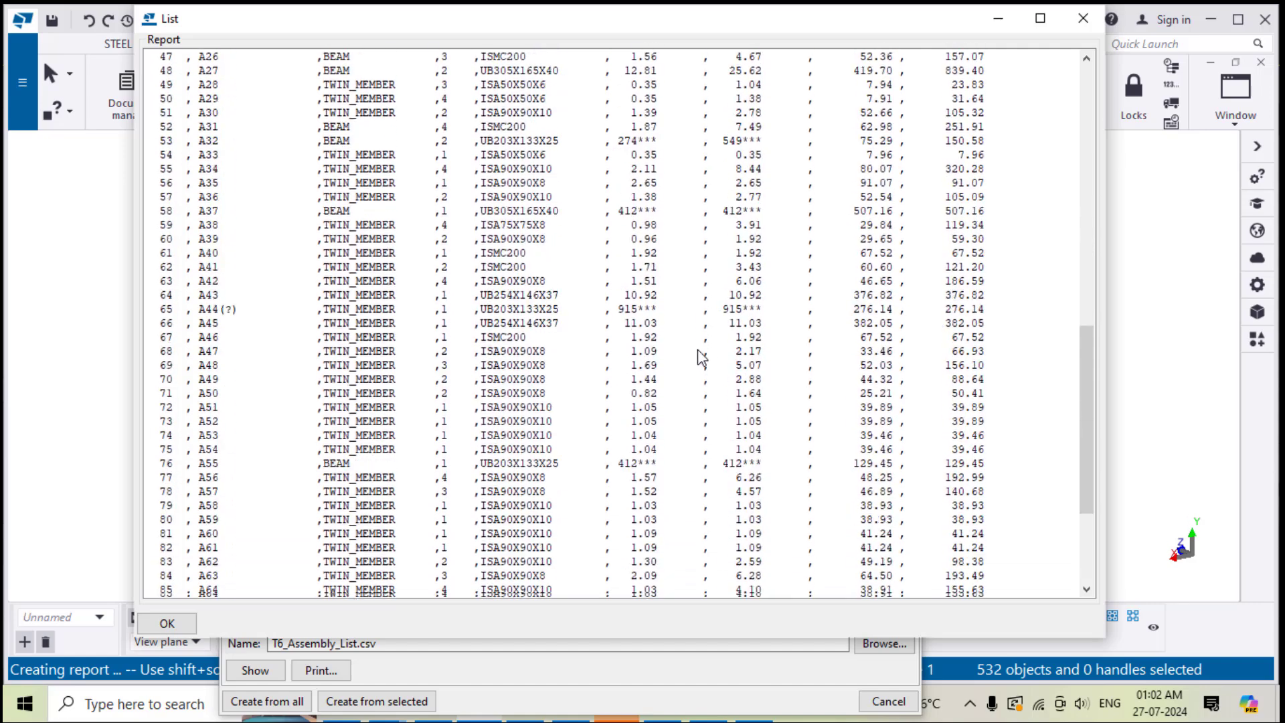
scroll(700, 358, "down", 5)
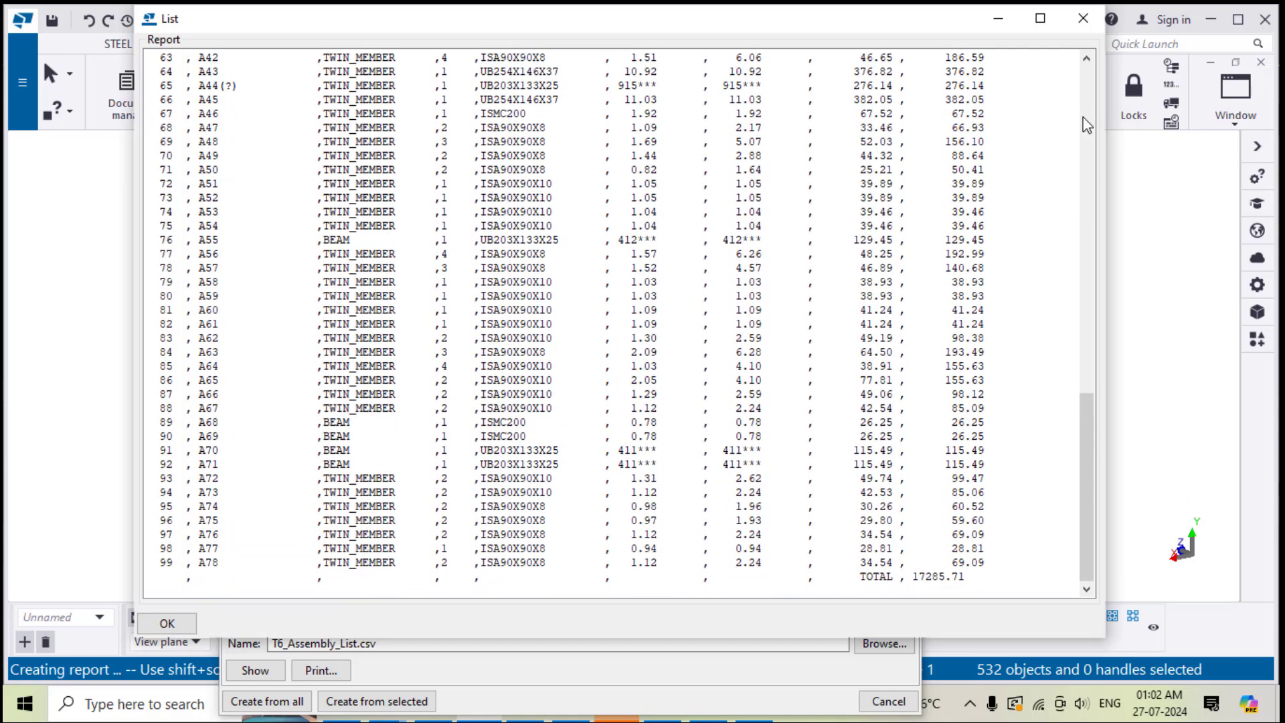
left_click_drag(549, 27, 473, 112)
left_click(1008, 103)
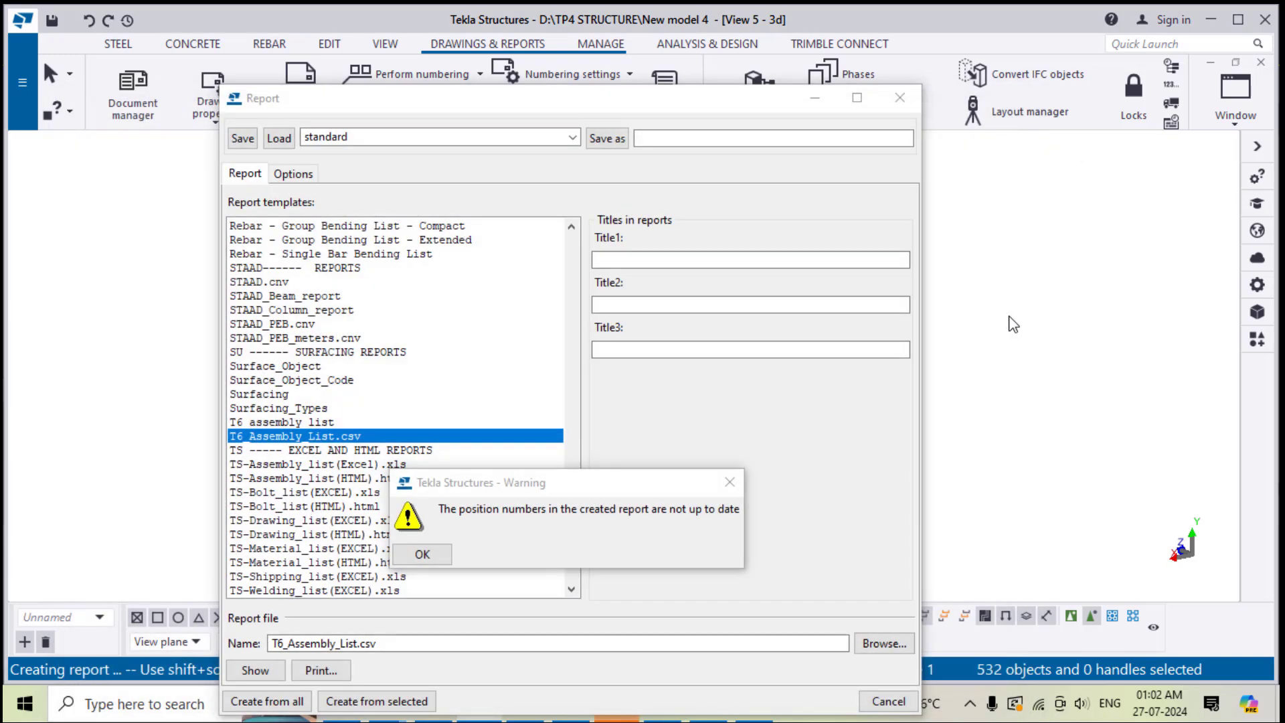
Step: Dismiss the position number warning, close the Report dialog and clear the selection in the 3D view
left_click(420, 555)
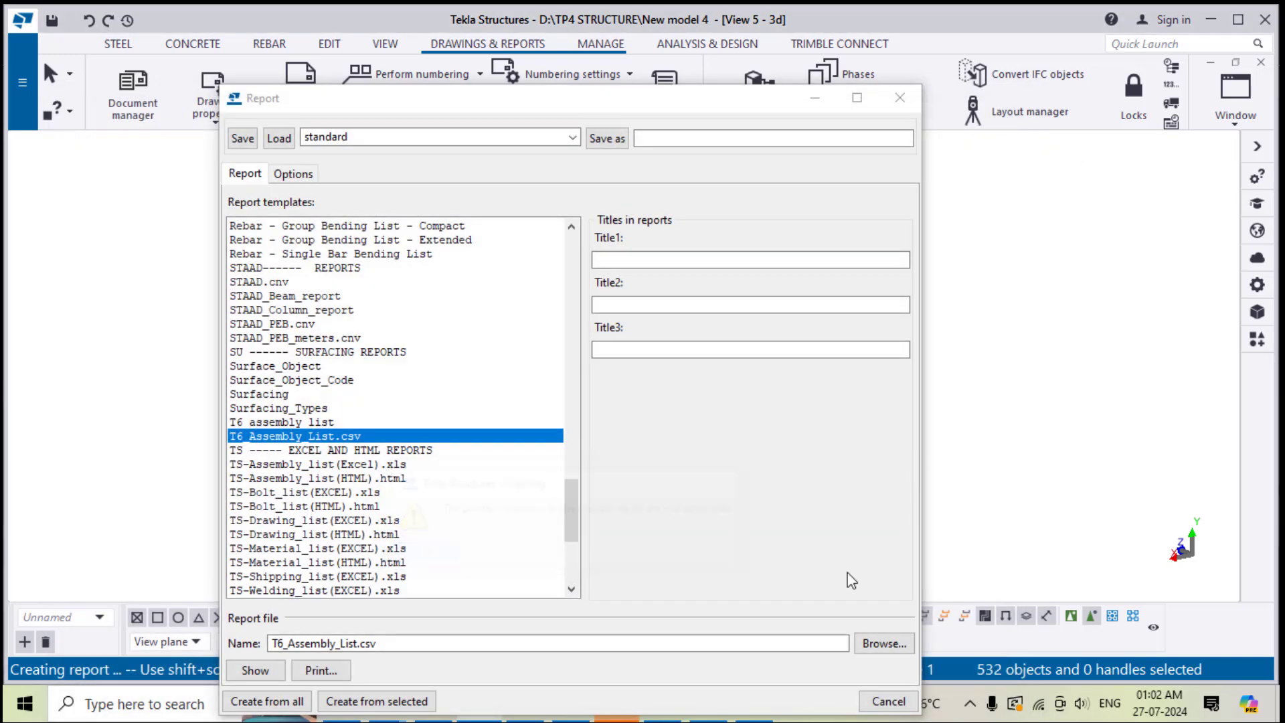
left_click(900, 99)
left_click(793, 413)
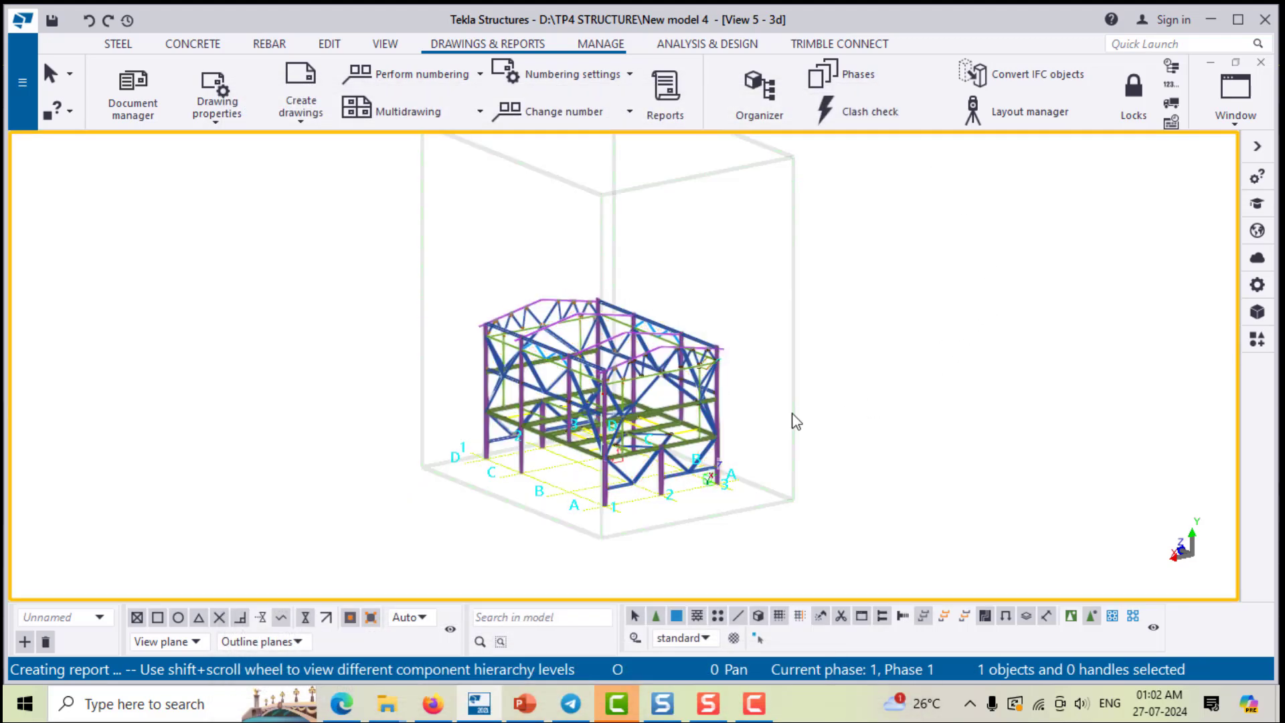
middle_click_drag(793, 412, 808, 387)
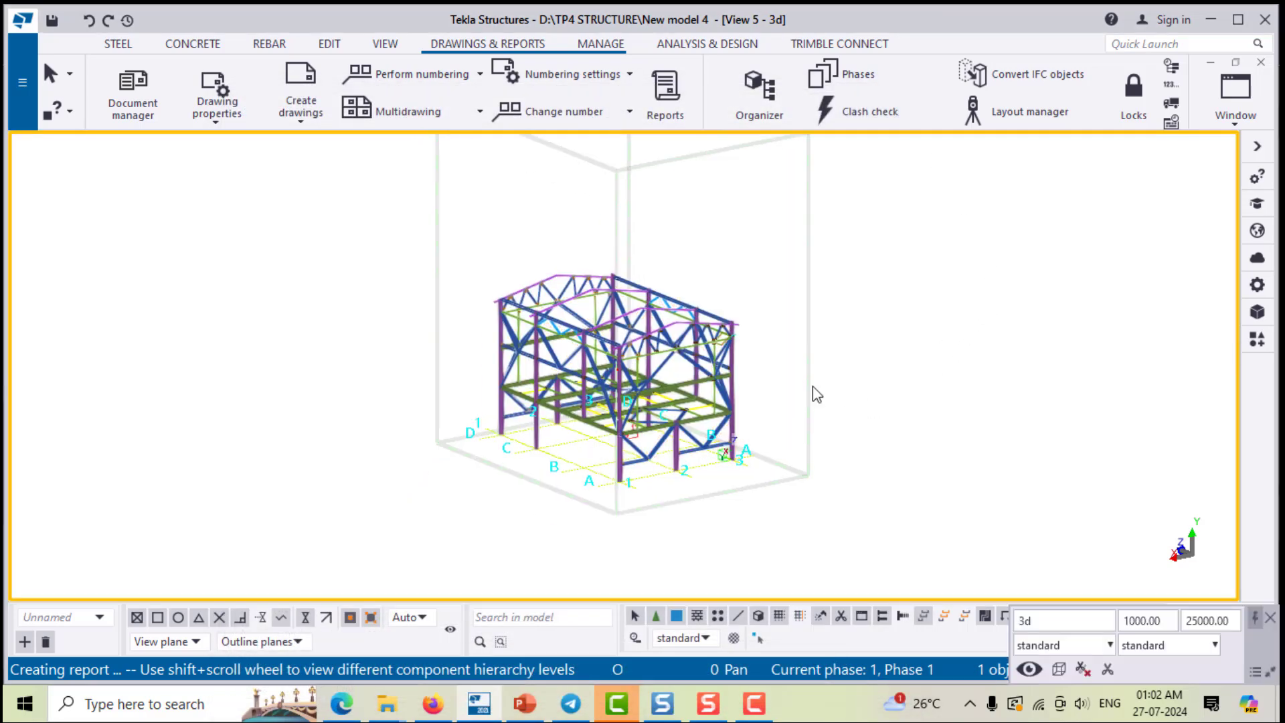